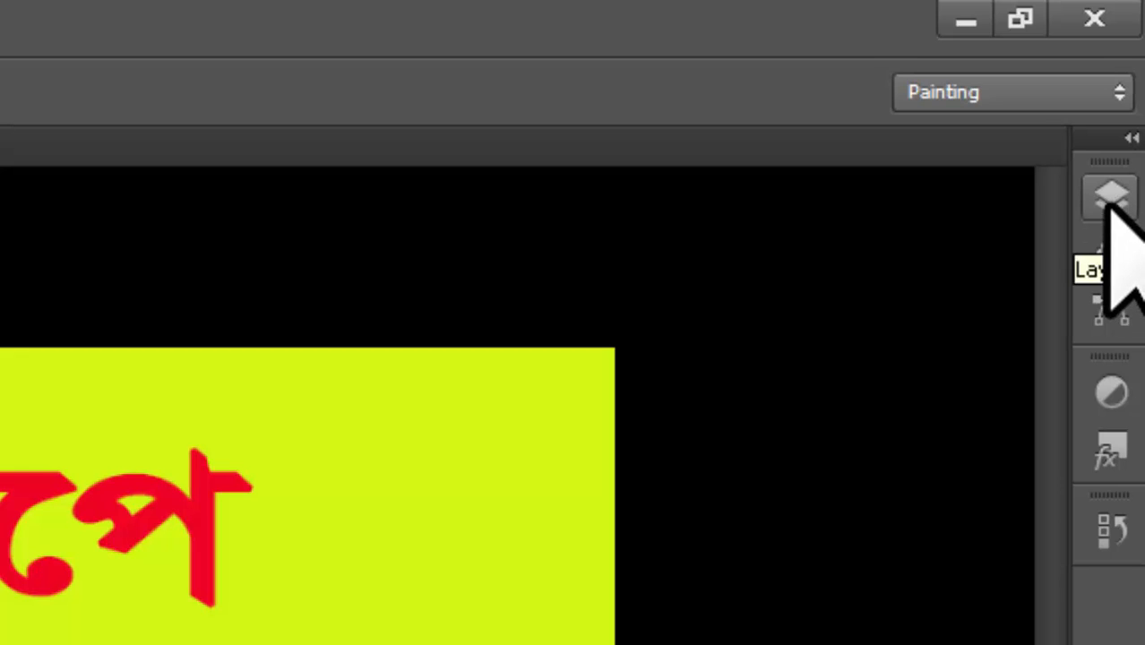
Show the layer list and switch the visibility of each of the three text layers off and on to identify them.
left_click(1110, 202)
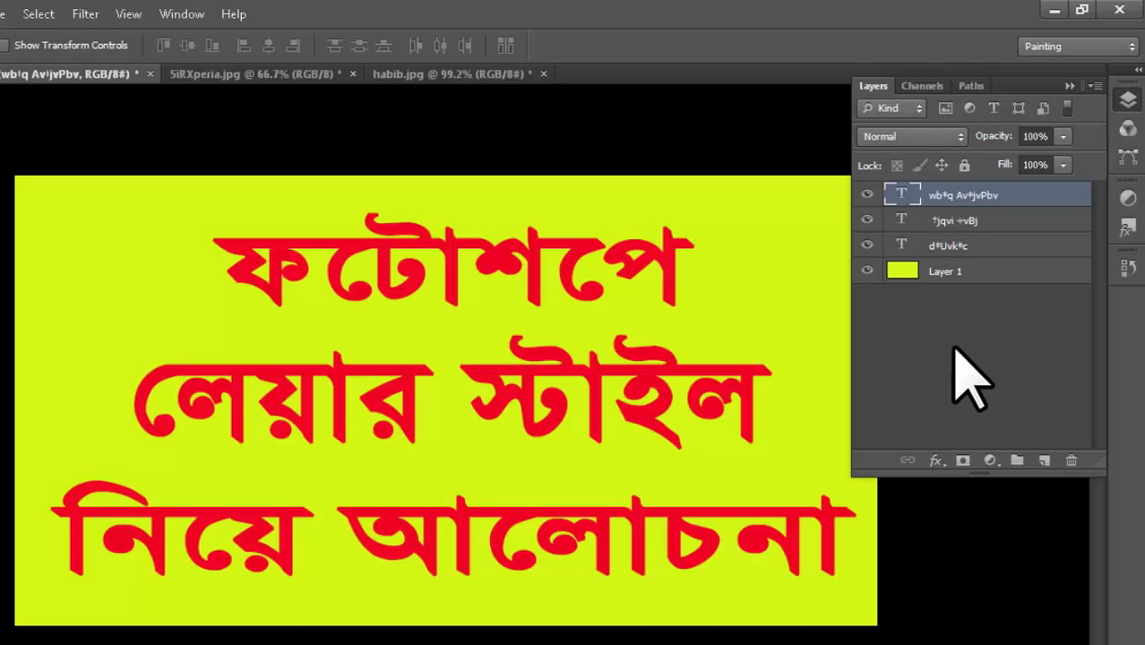
left_click(868, 195)
left_click(867, 195)
left_click(868, 195)
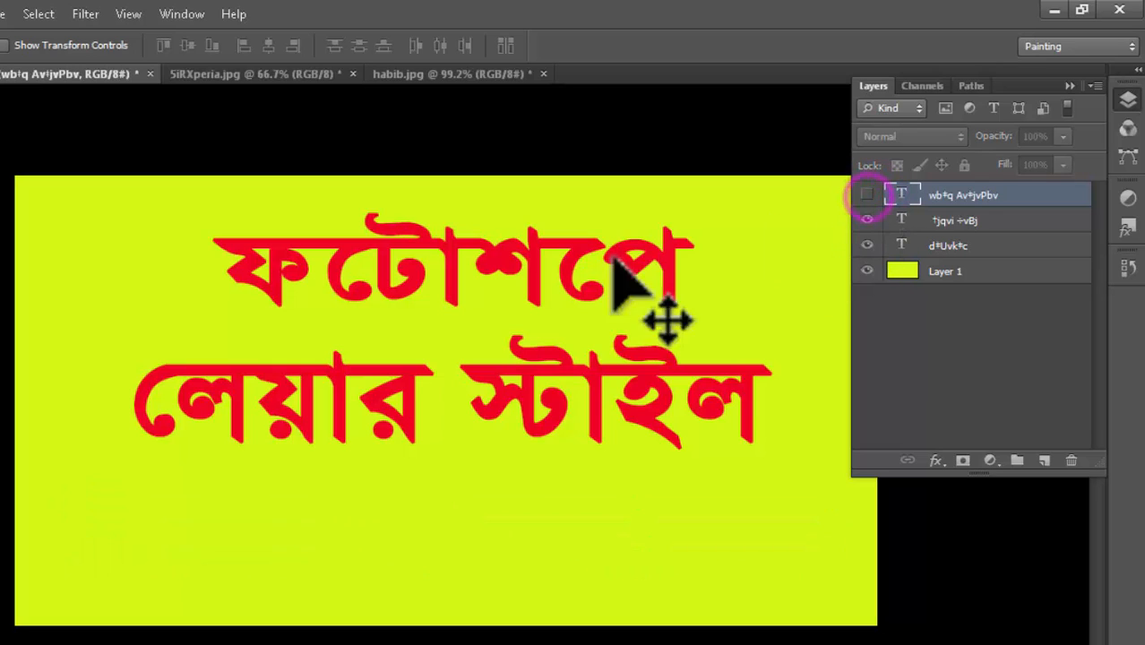
left_click(868, 195)
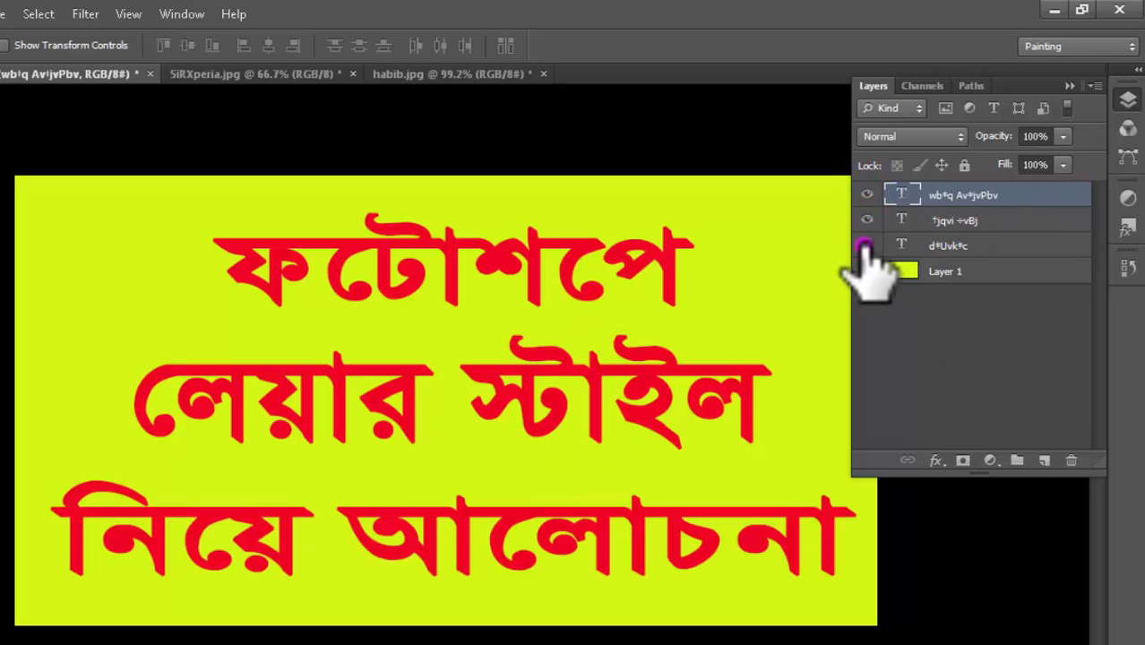
left_click(867, 246)
left_click(868, 245)
left_click(867, 219)
left_click(868, 219)
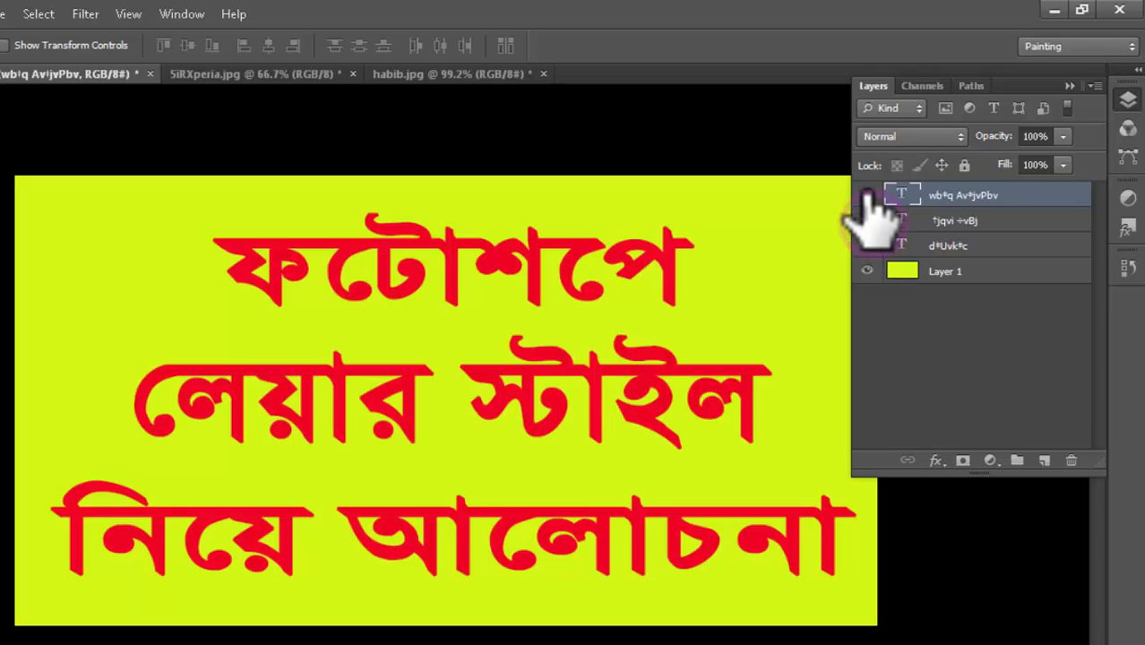
left_click(867, 194)
left_click(867, 194)
Select the text layer holding the word "ফটোশপে" and check it by hiding and reshowing it.
left_click(910, 245)
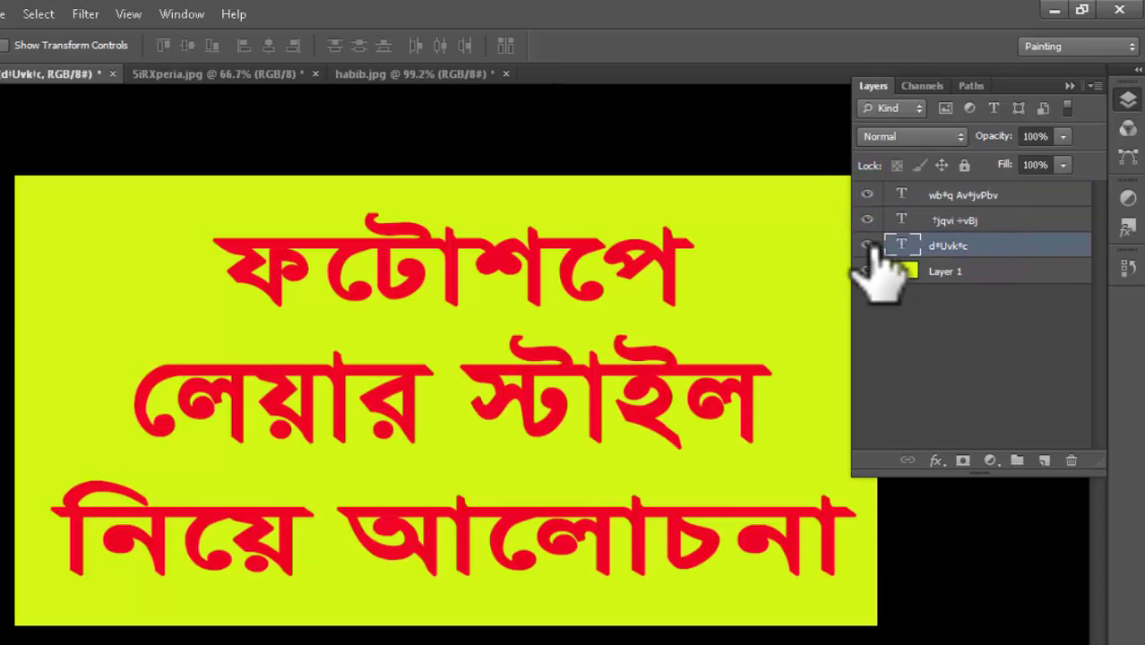
left_click(868, 246)
left_click(867, 246)
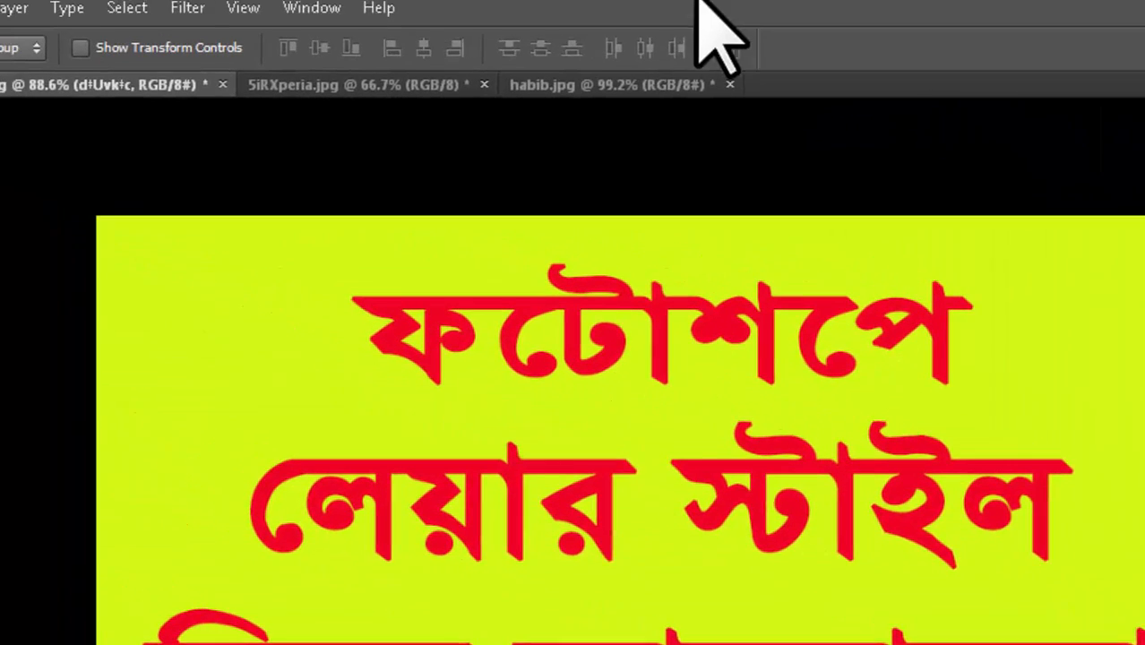
Display the preset layer styles for a look and collapse them again.
left_click(331, 18)
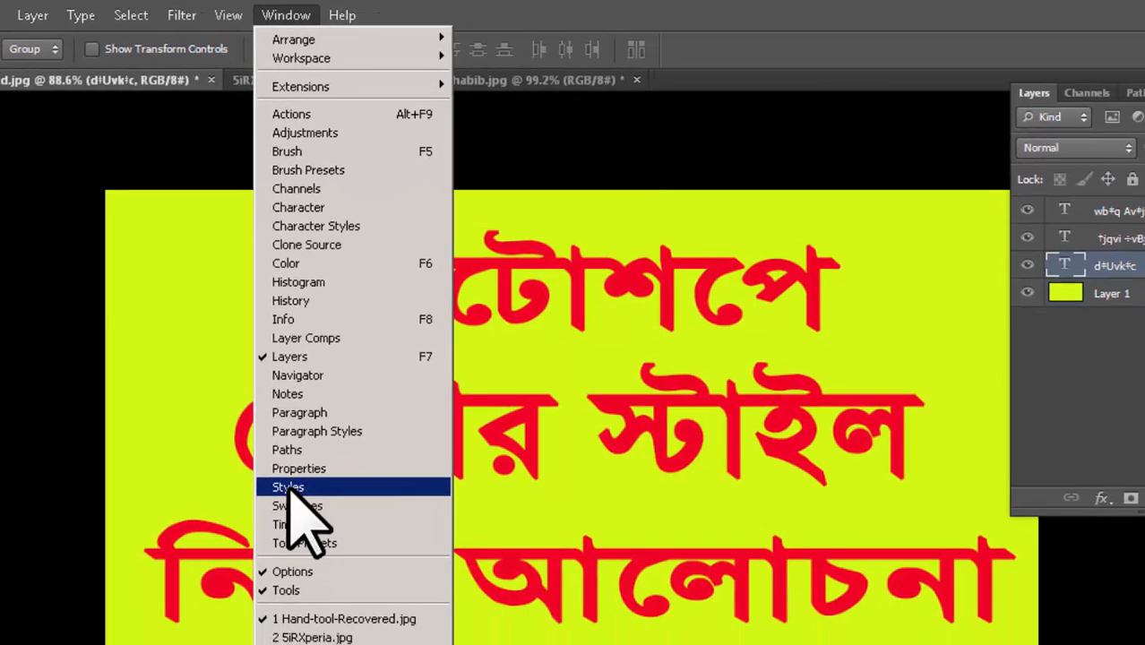
left_click(298, 488)
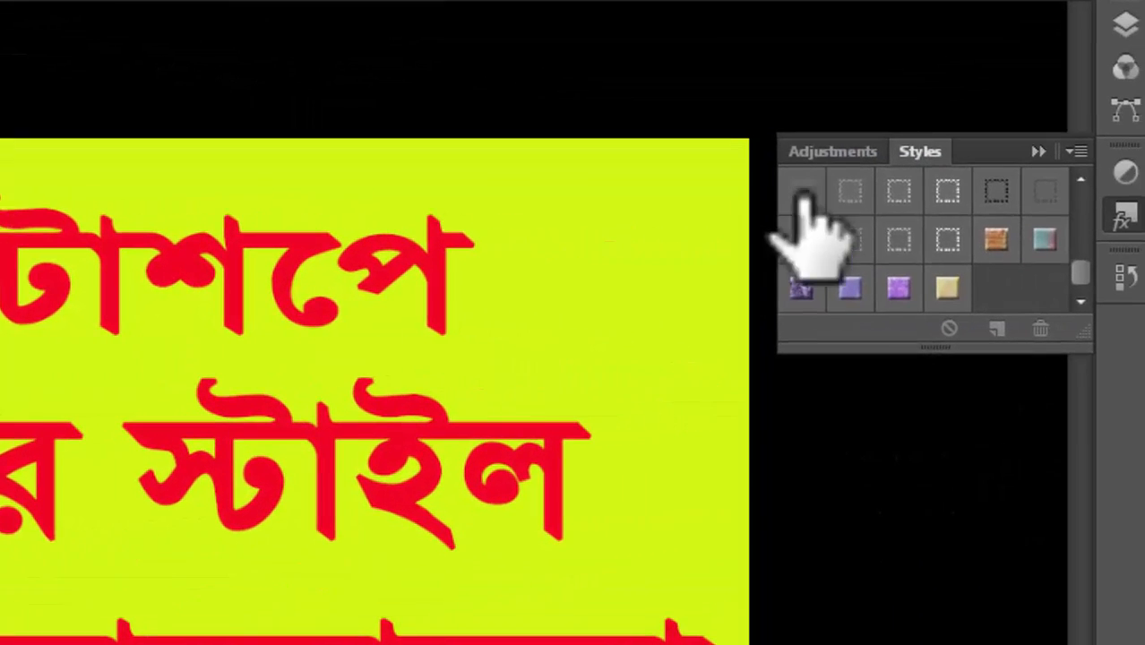
left_click(1067, 271)
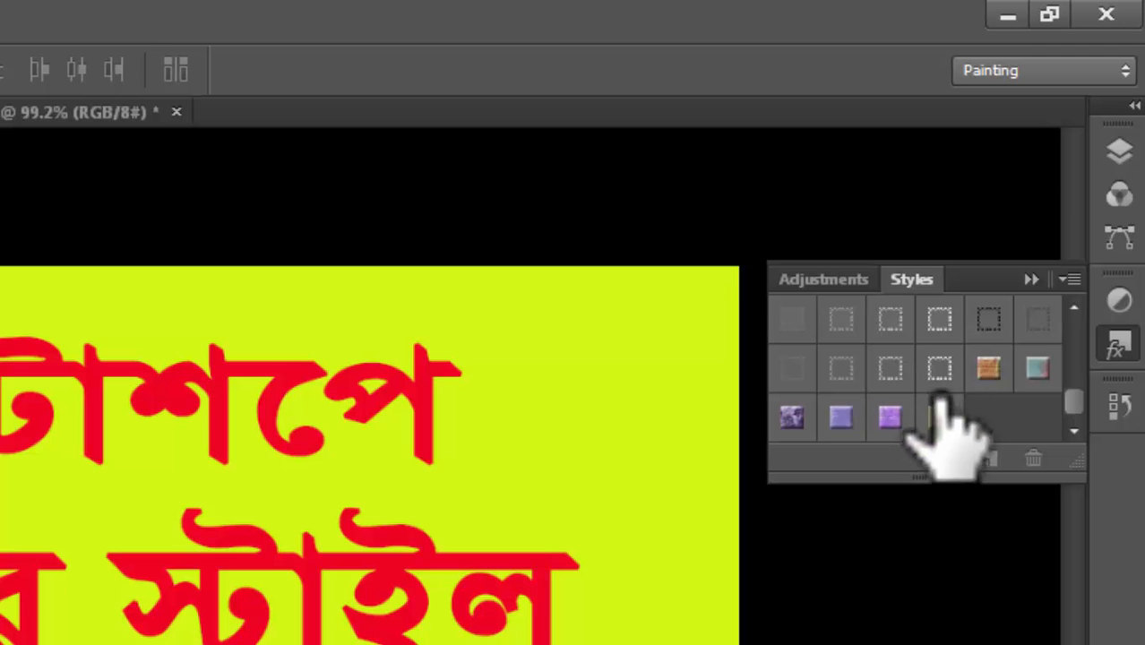
left_click(1031, 279)
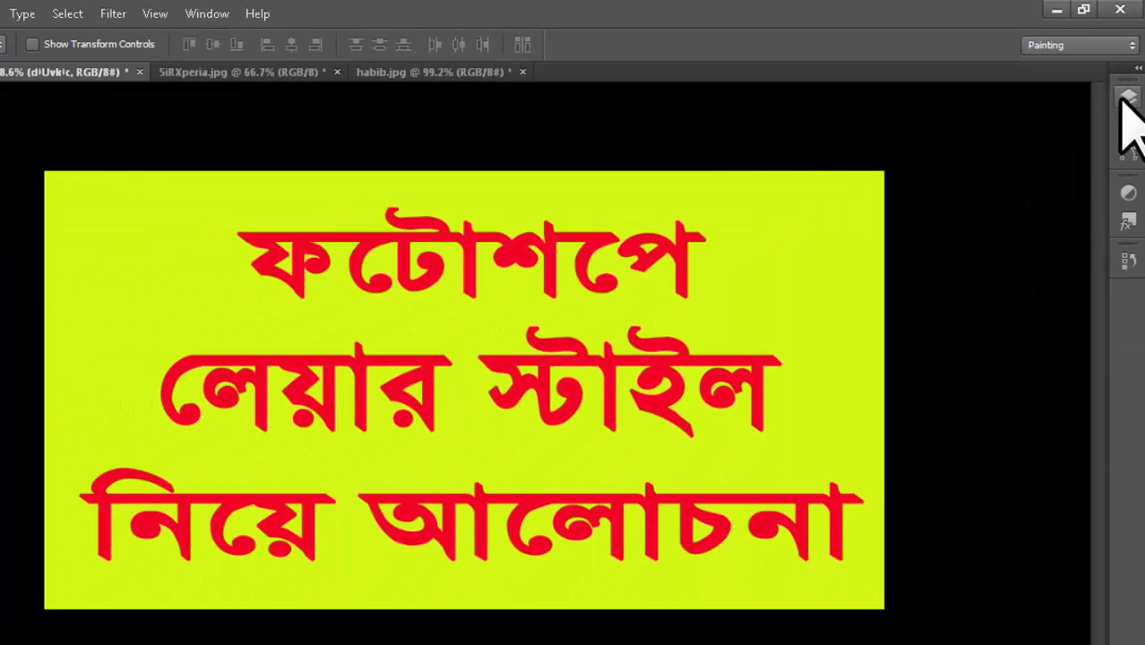
Return to the layer list and hide and reshow the "ফটোশপে" text layer.
left_click(1128, 104)
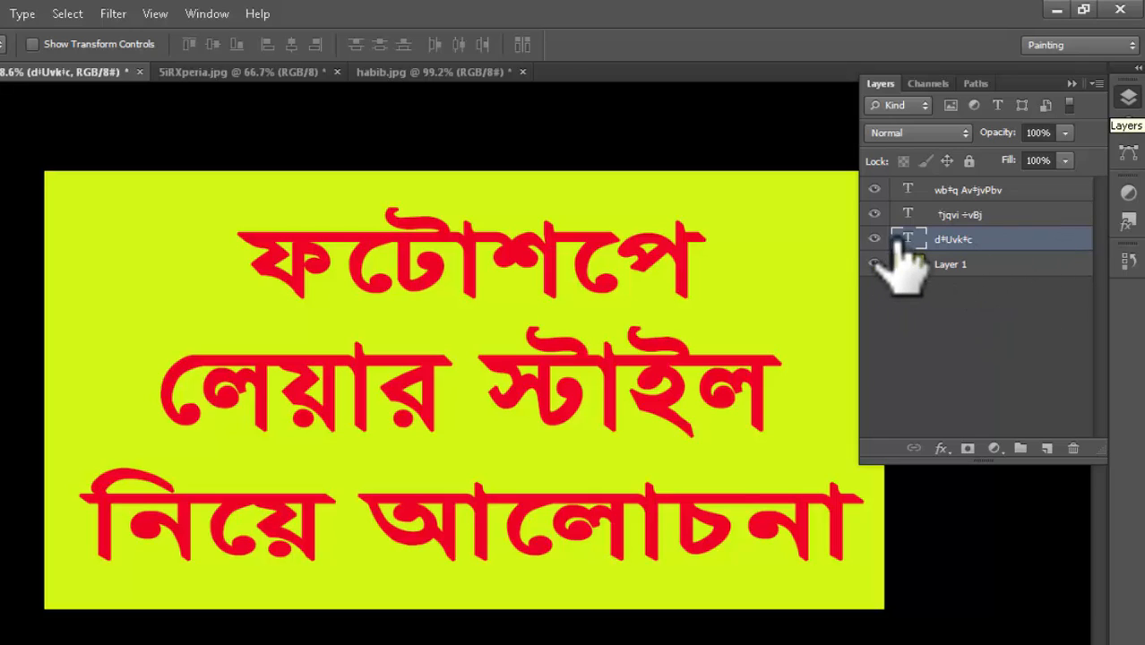
left_click(876, 239)
left_click(876, 239)
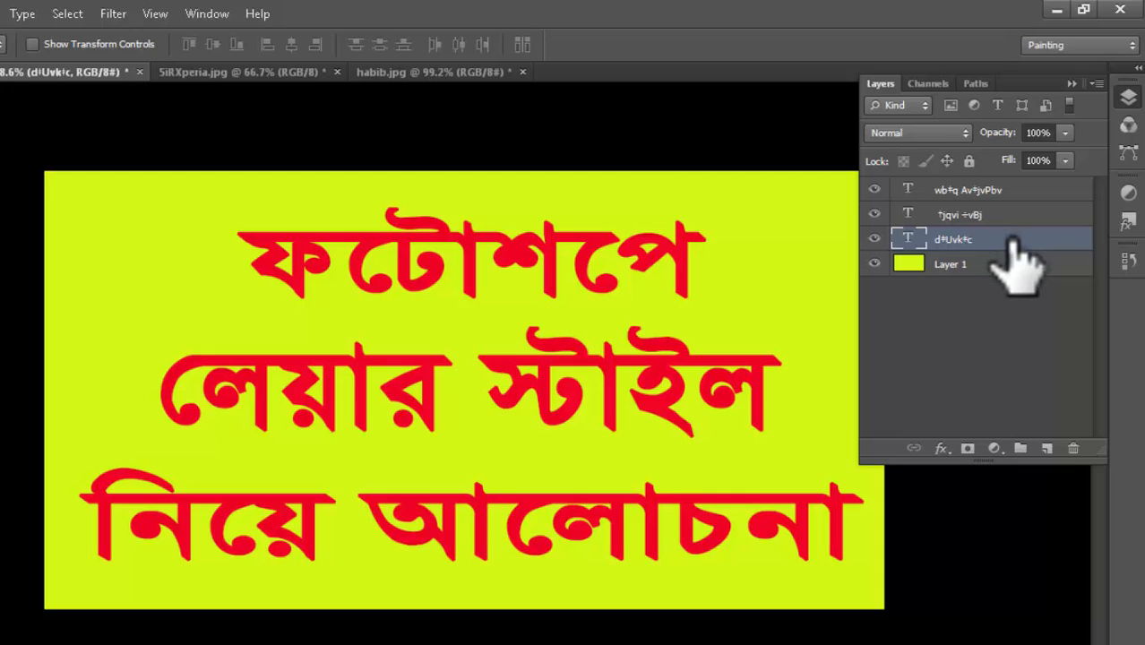
View the Layer Style settings of the "ফটোশপে" text layer and close them without changes.
double_click(1013, 242)
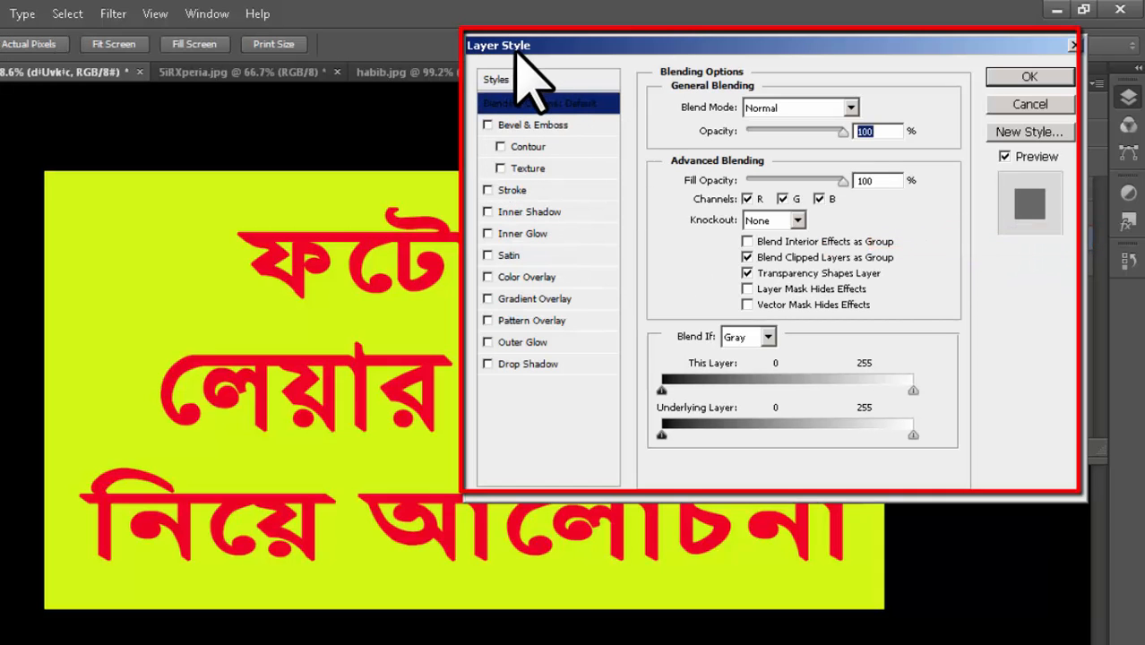
left_click(1056, 101)
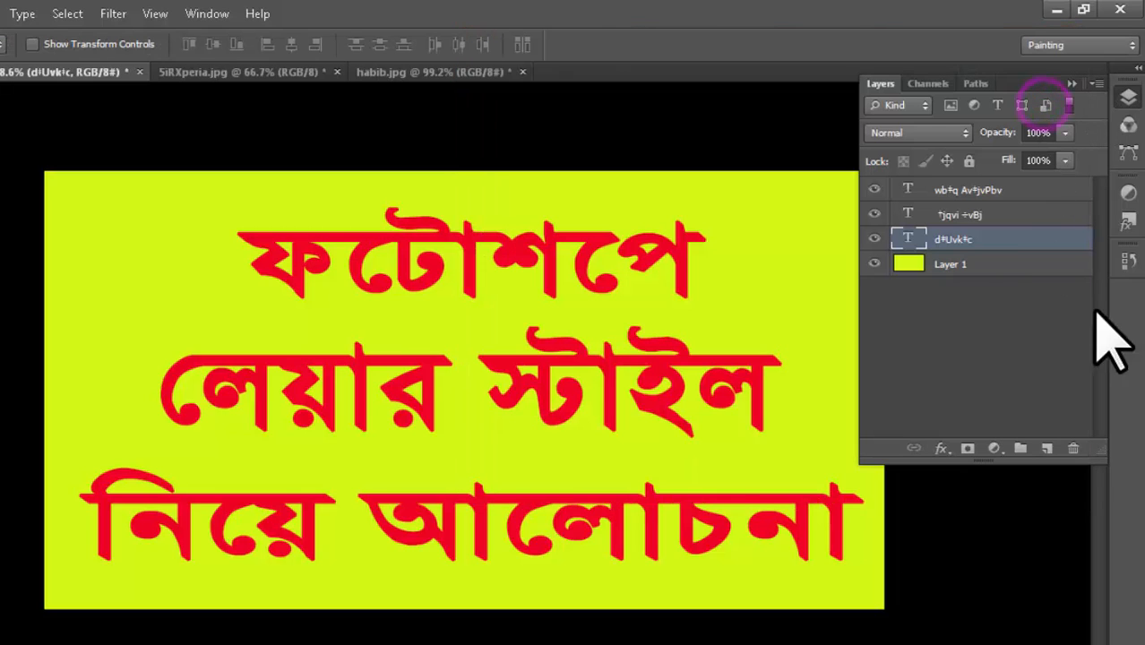
left_click(955, 215)
left_click(936, 271)
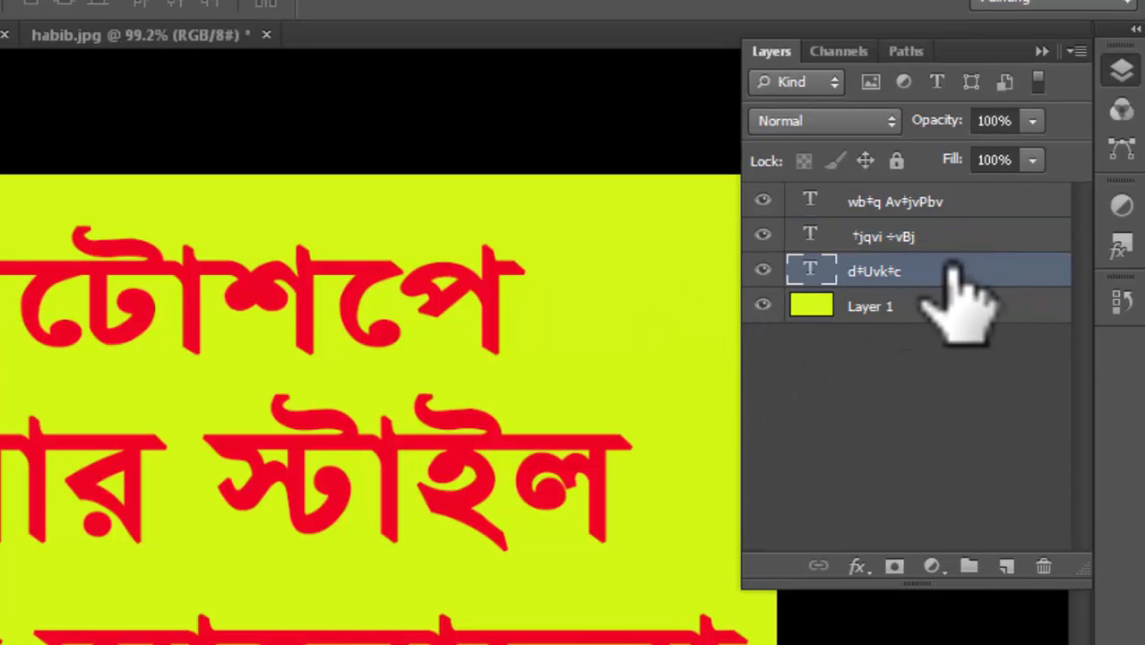
double_click(952, 270)
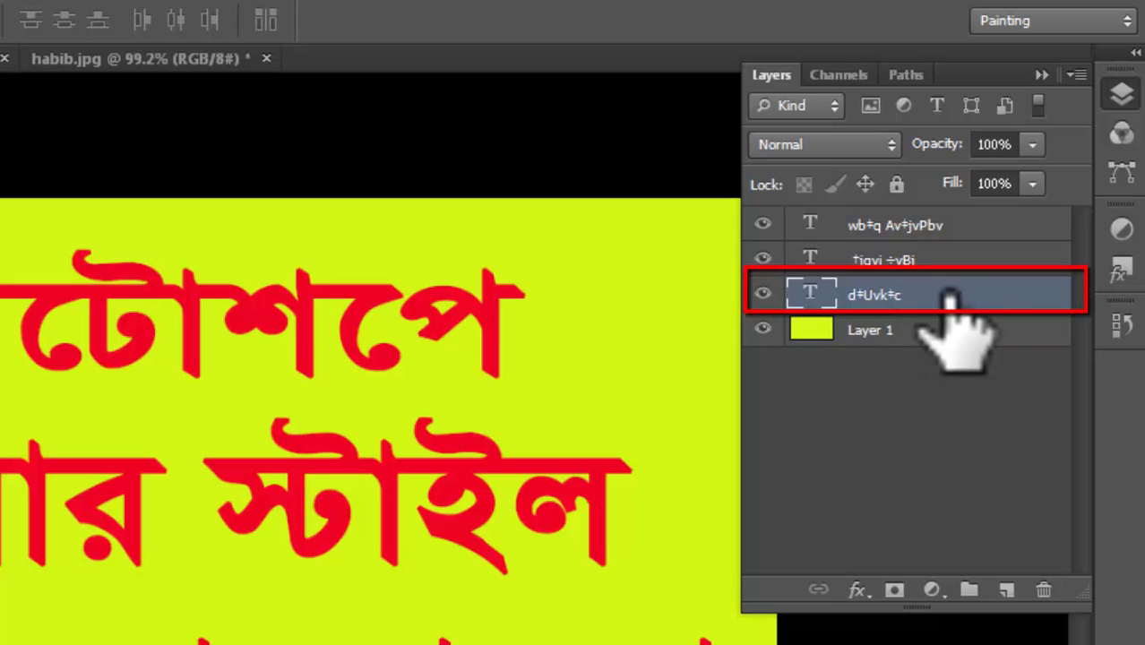
Examine Blending Options for the "ফটোশপে" layer through the layer effects and directly from the layer, cancelling both times.
left_click(856, 589)
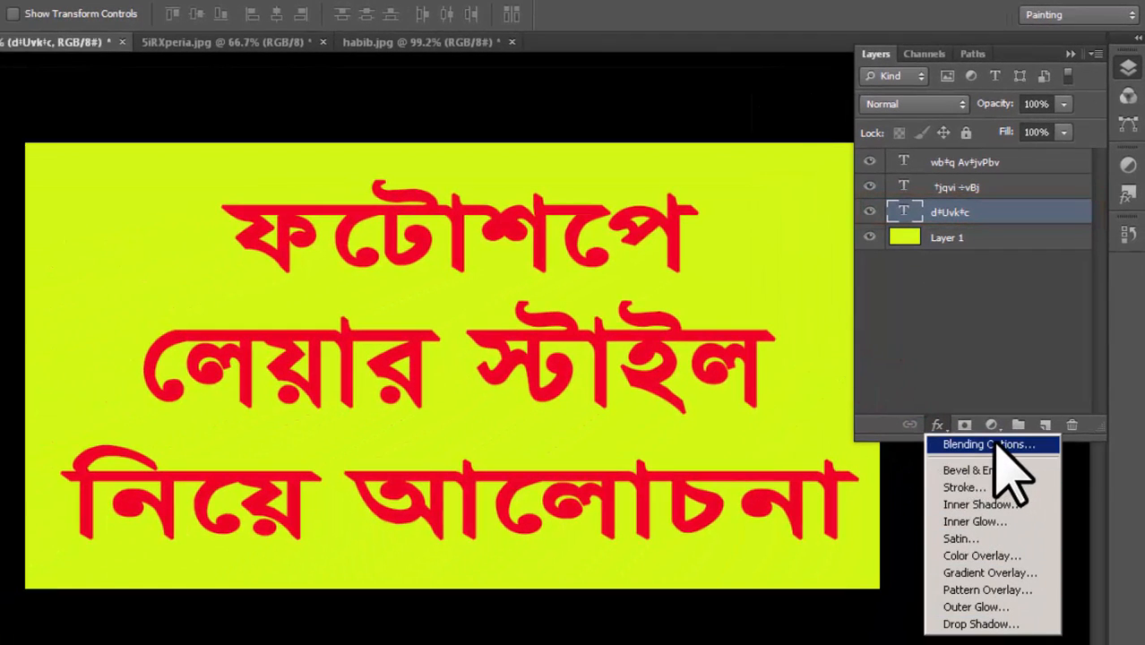
left_click(990, 444)
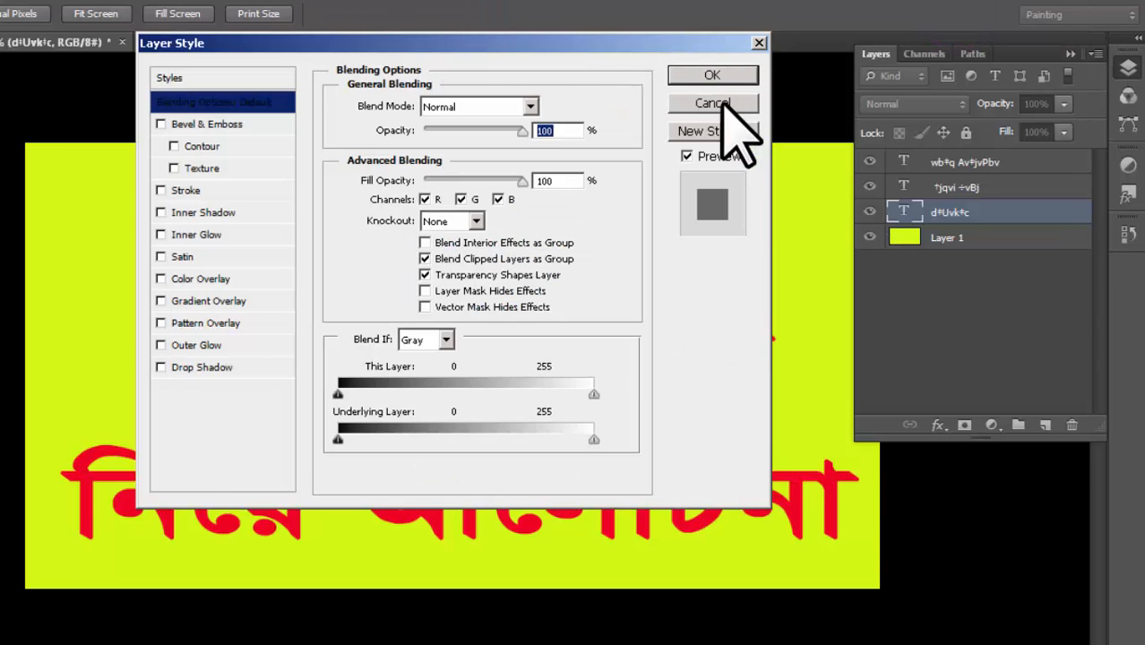
left_click(1028, 74)
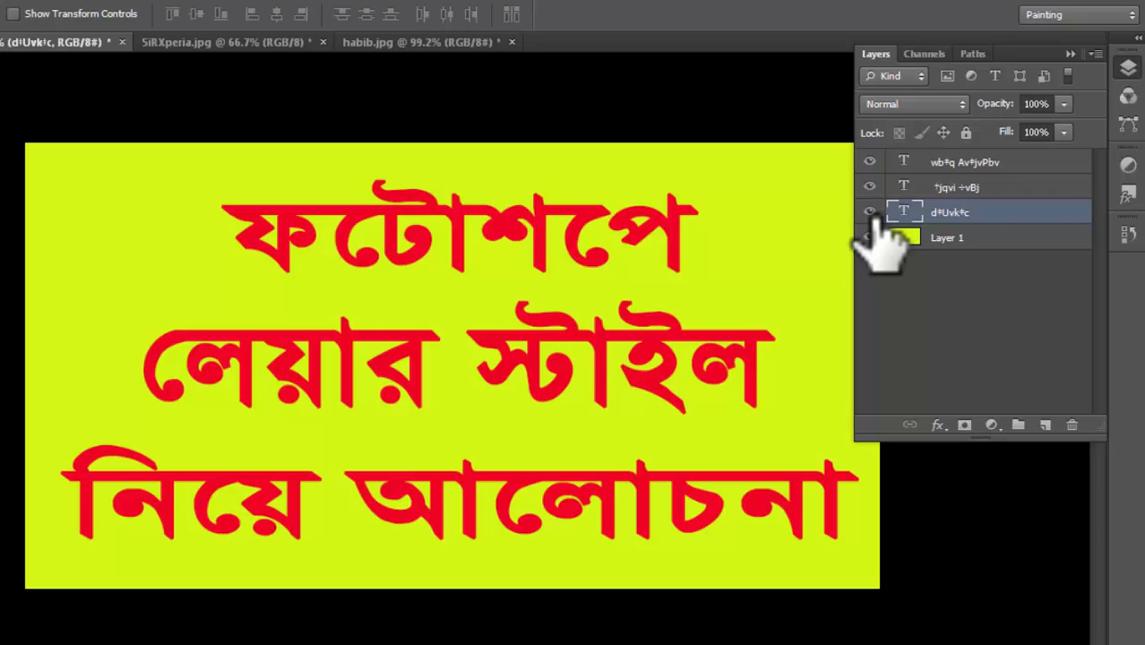
double_click(1018, 215)
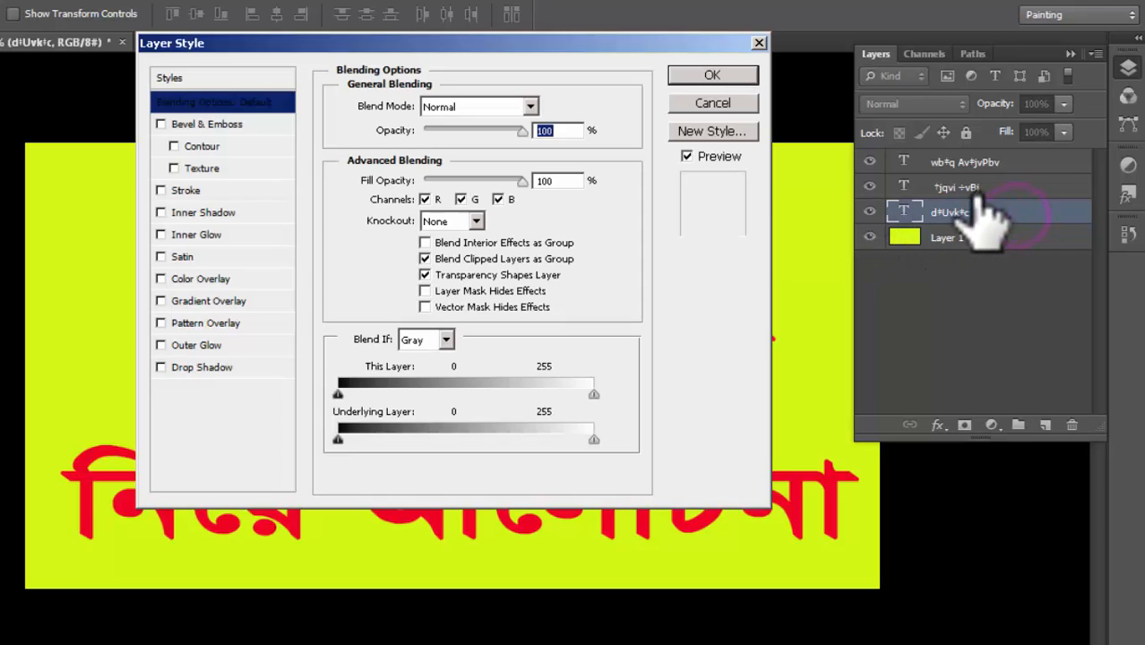
left_click(714, 104)
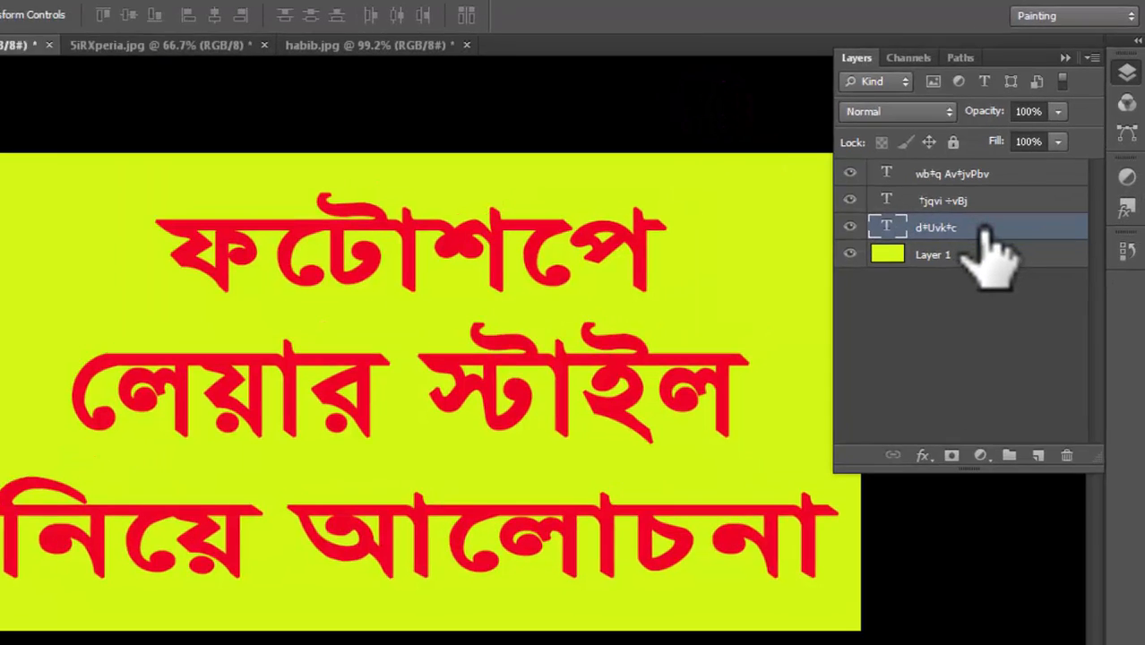
Bring up the "ফটোশপে" layer's Blending Options through its layer commands and again through the layer effects, dismissing them each time.
right_click(996, 216)
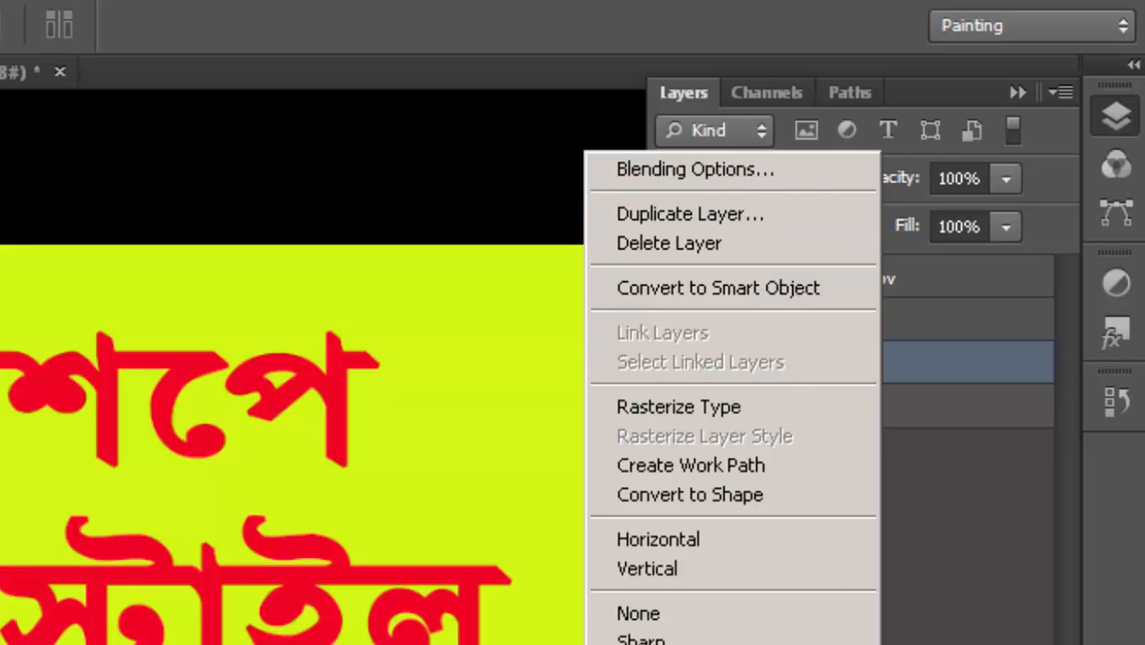
left_click(704, 169)
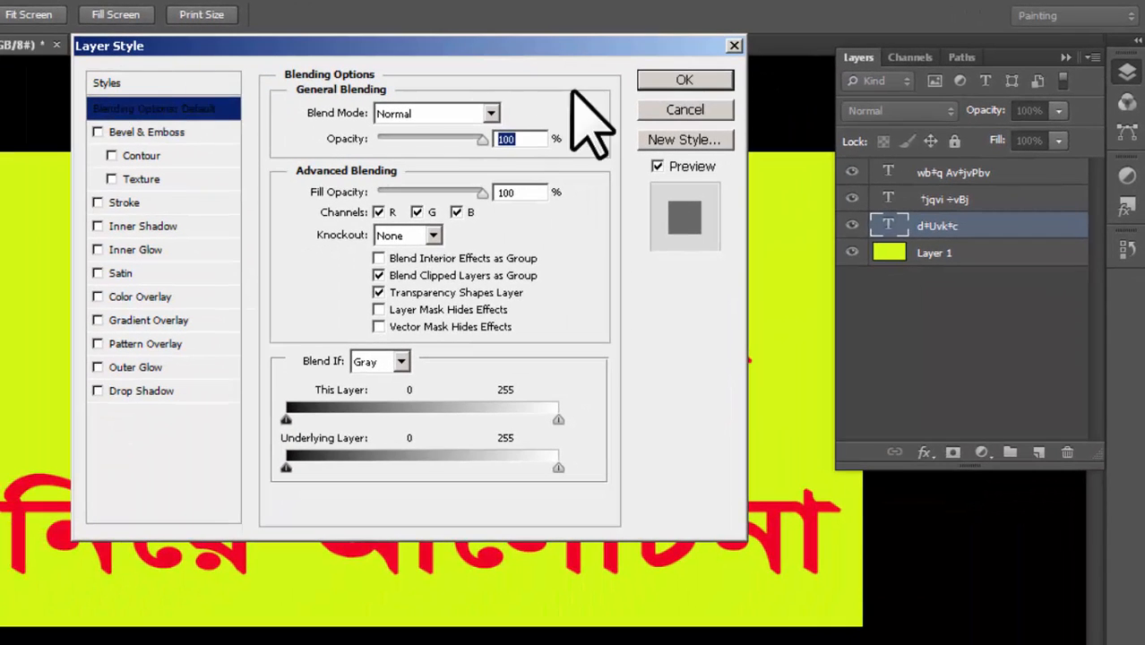
left_click(659, 107)
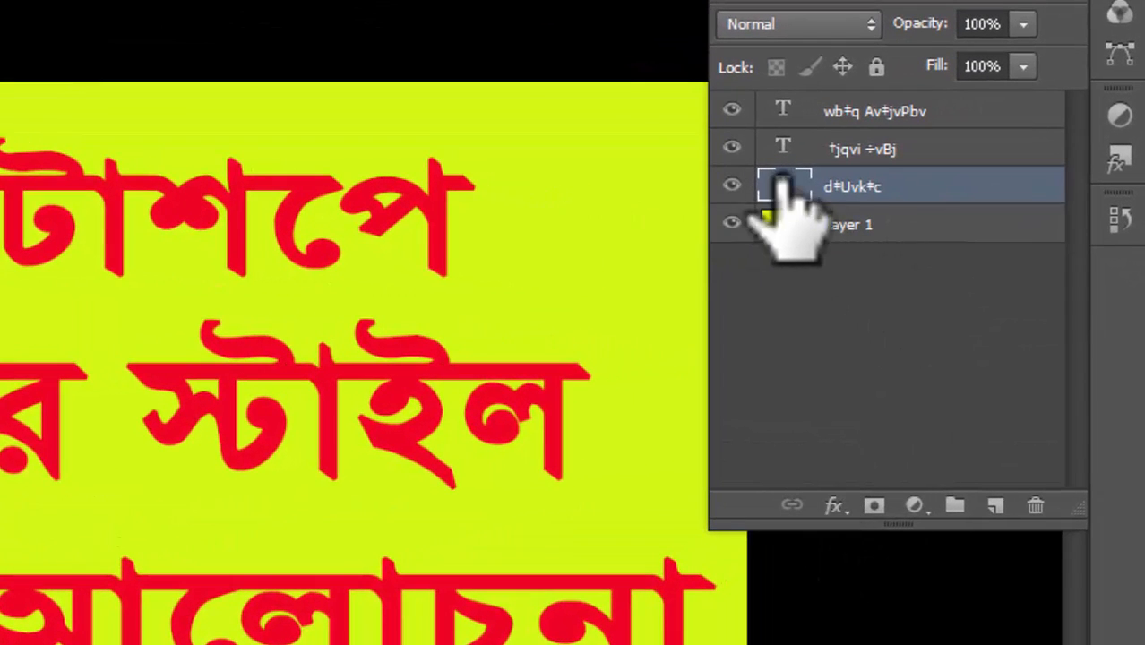
left_click(834, 504)
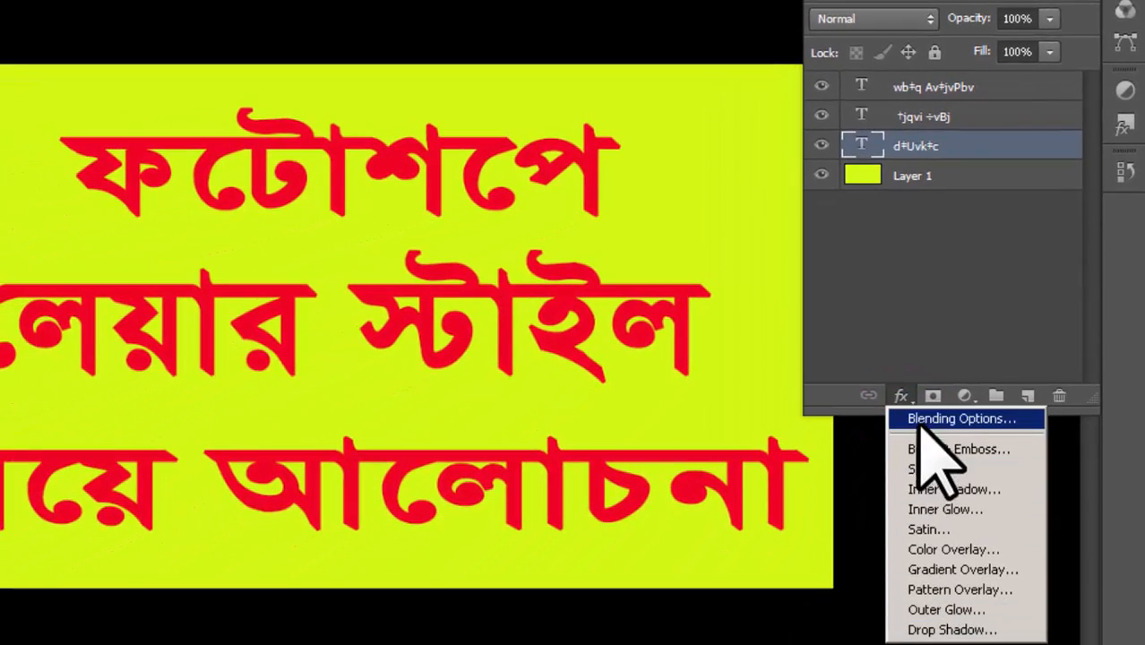
left_click(932, 419)
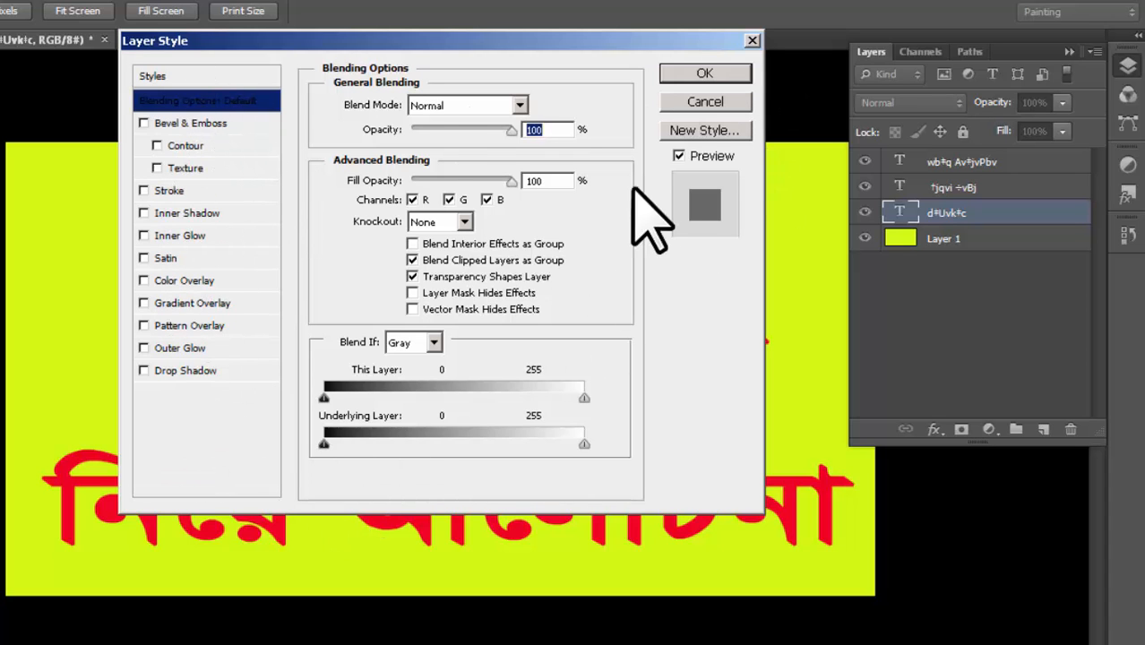
left_click(708, 101)
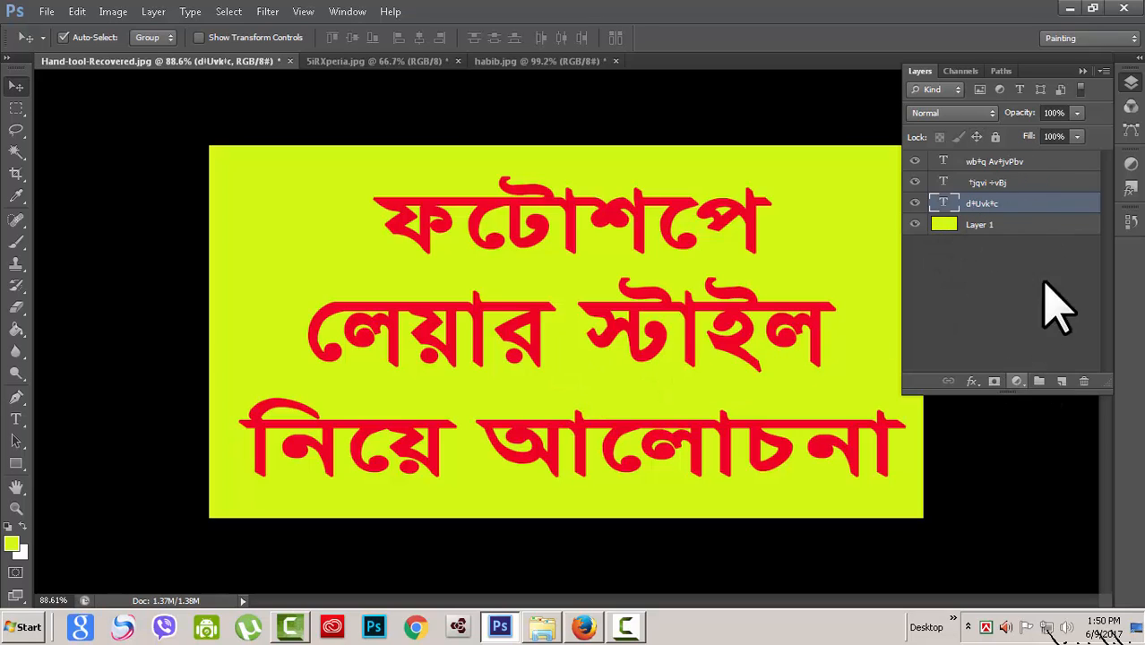
Bring the preset styles back into view and collapse them without applying any.
left_click(347, 11)
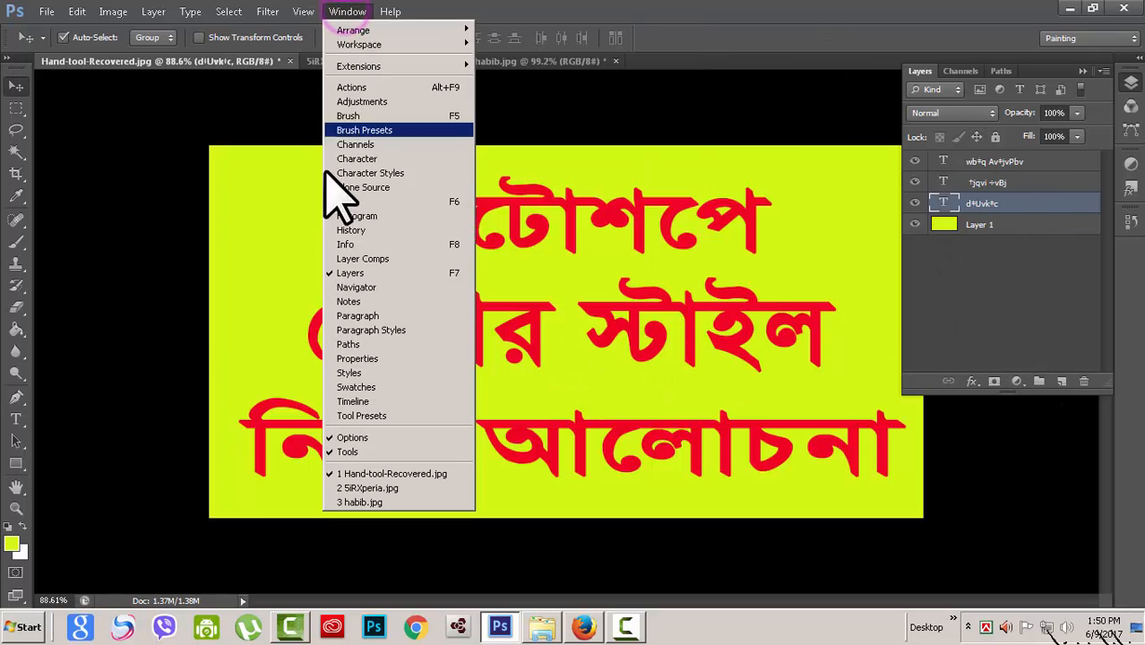
left_click(358, 372)
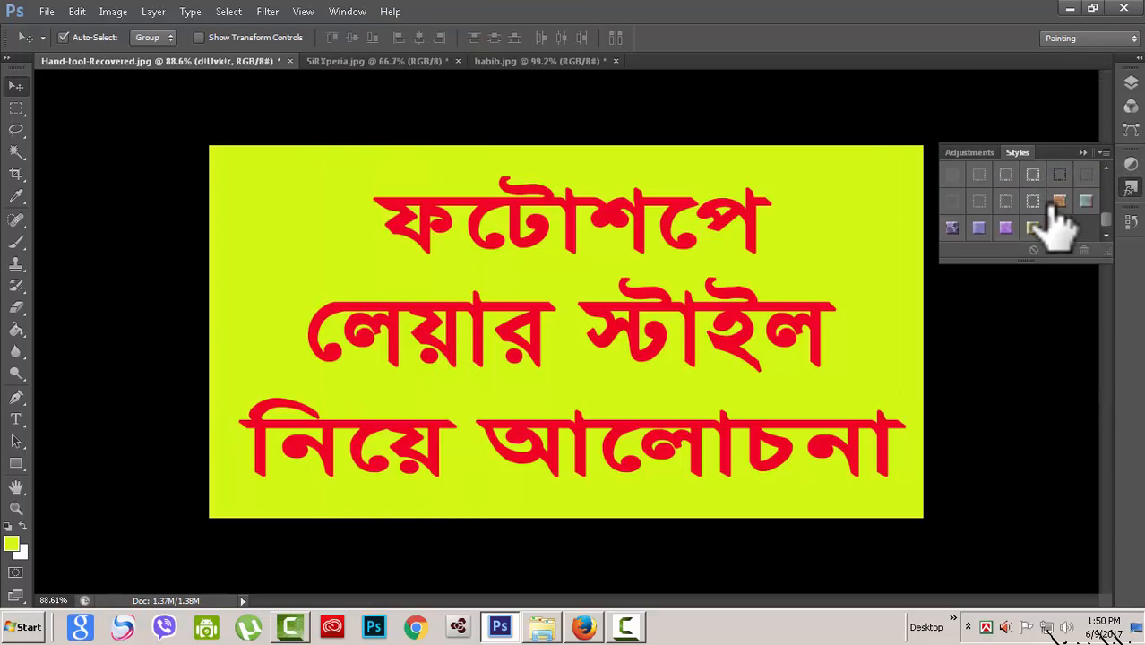
left_click(1080, 153)
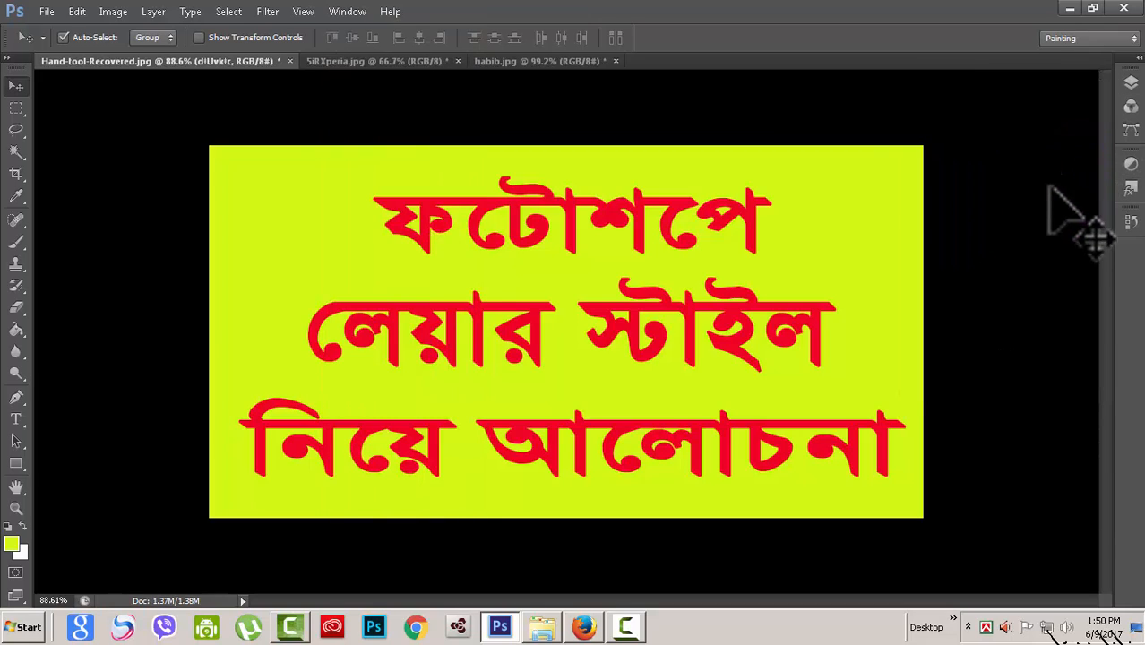
Reopen the layer list and switch the "ফটোশপে" text layer's visibility off and on.
left_click(1131, 83)
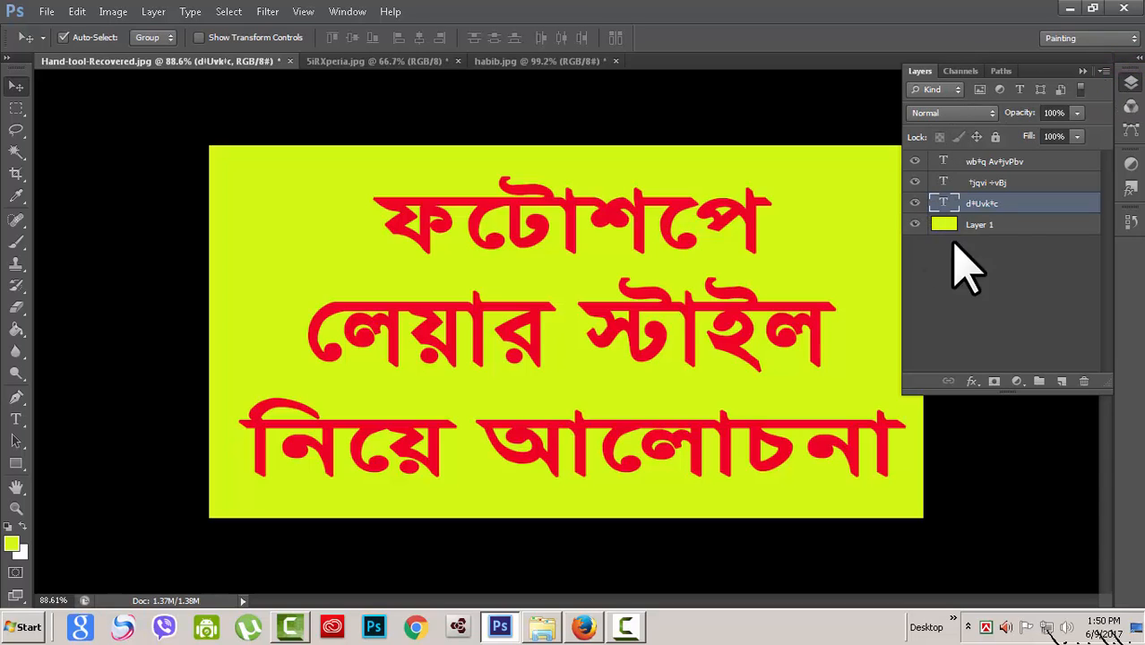
left_click(915, 204)
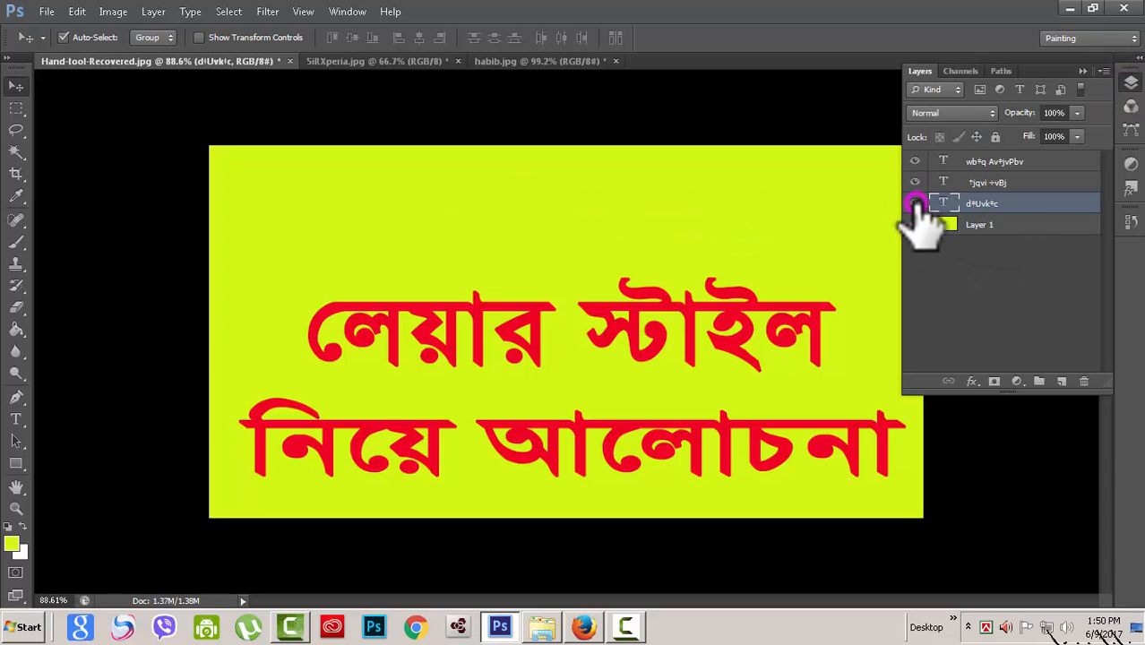
left_click(915, 205)
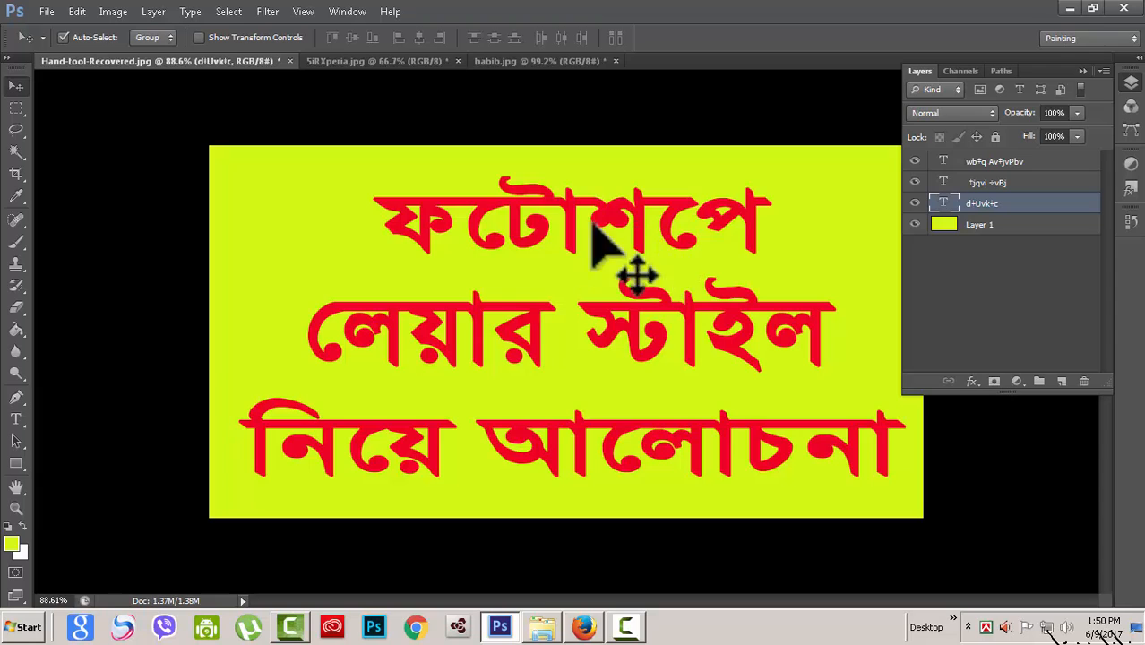
Open the Layer Style dialog for the "ফটোশপে" text layer and move it aside to uncover part of the artwork.
double_click(1033, 206)
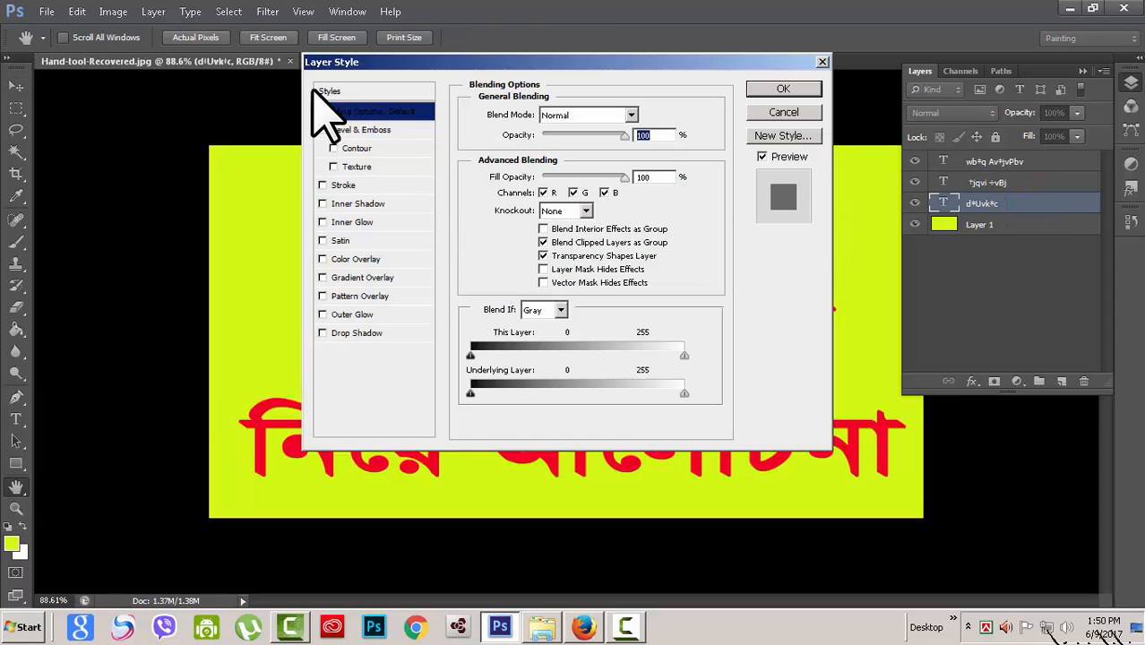
left_click_drag(517, 65, 258, 88)
left_click_drag(366, 88, 940, 28)
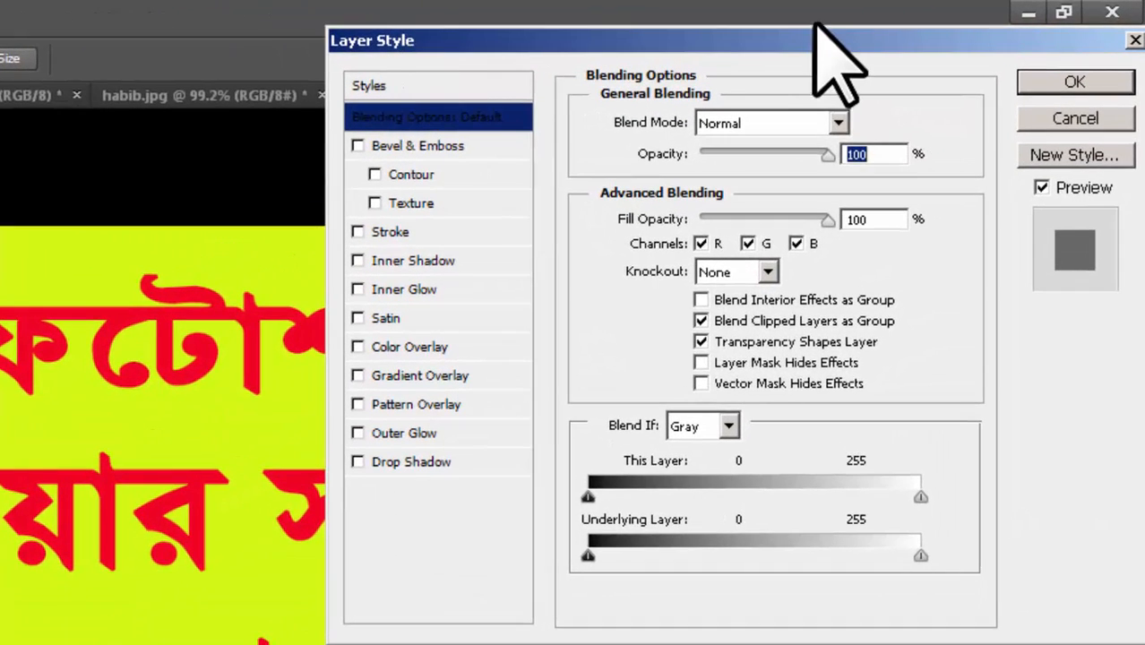
Shift the Layer Style dialog slightly, preview Bevel & Emboss on the text layer, return to Blending Options and turn the effect off.
left_click(917, 24)
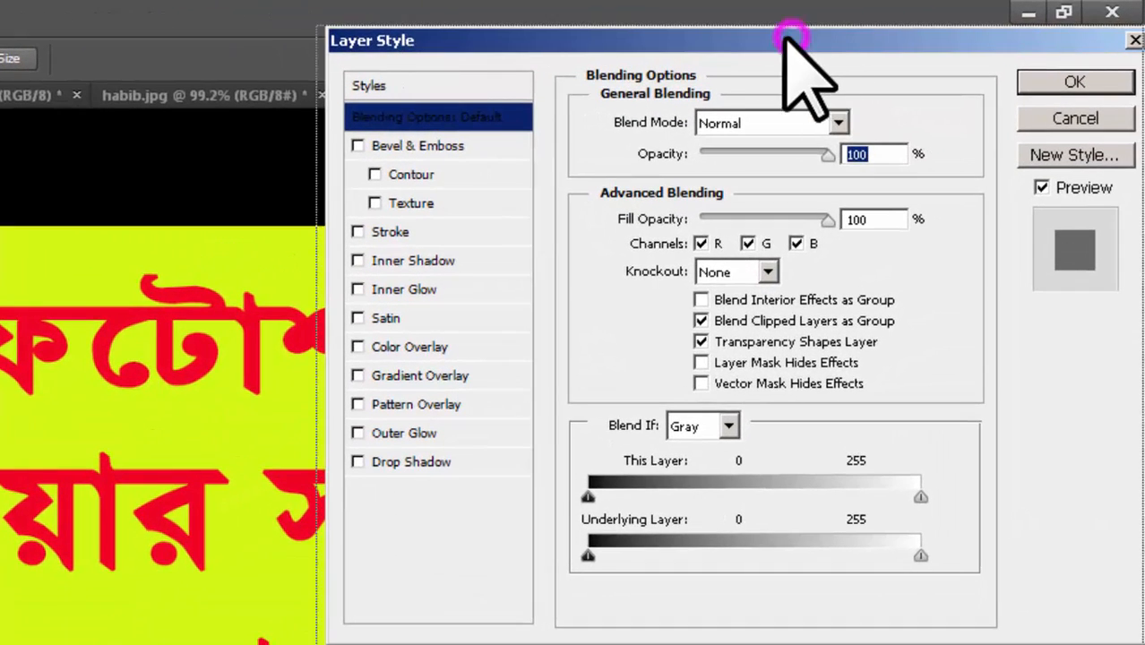
left_click_drag(789, 40, 780, 40)
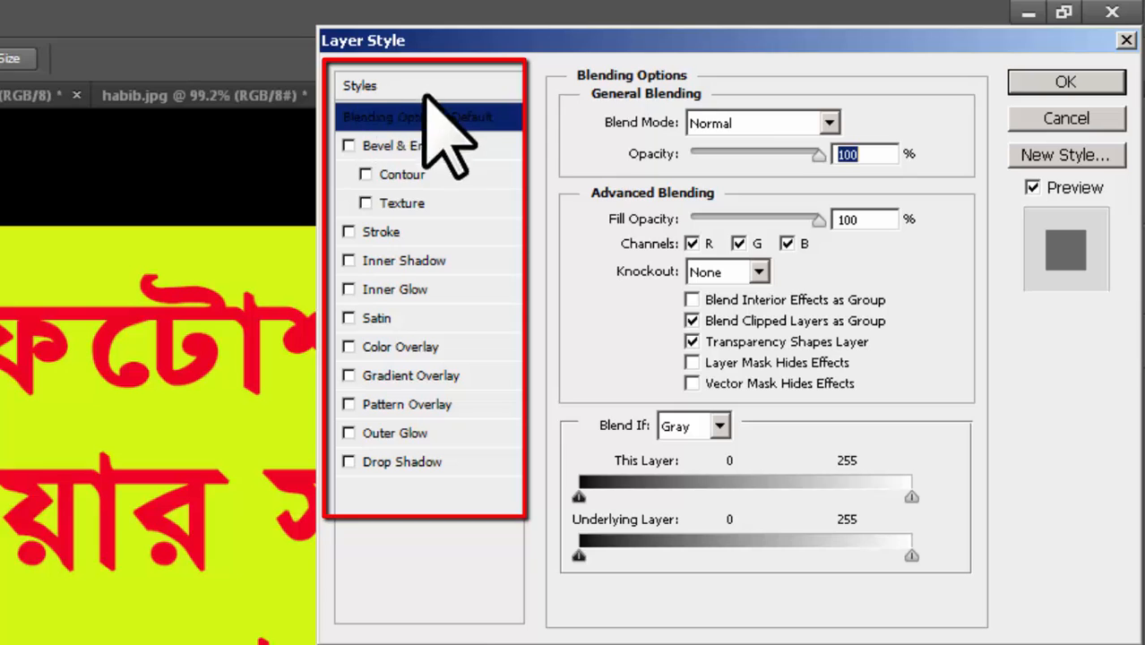
left_click(347, 139)
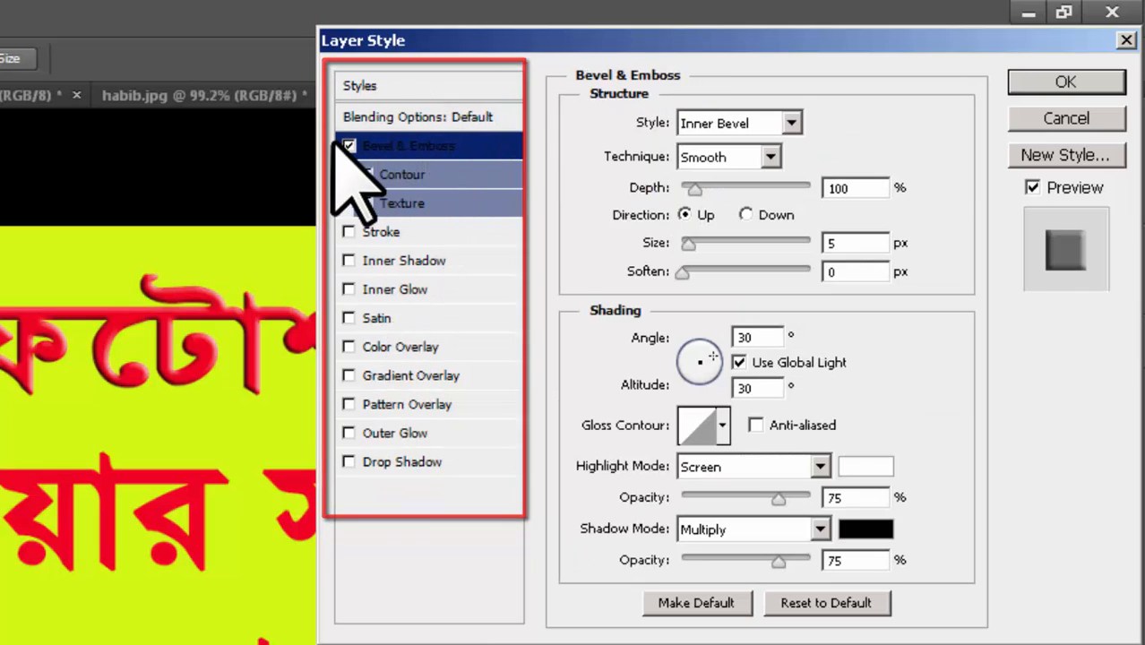
left_click(460, 117)
left_click(349, 146)
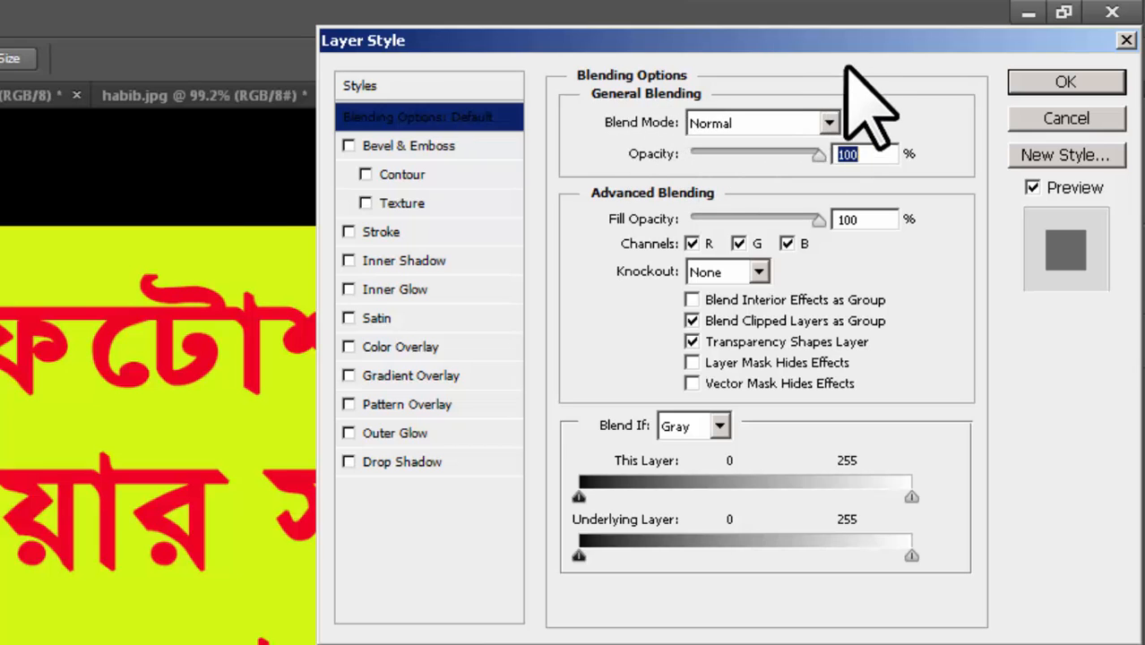
Move the dialog aside and show the Bevel & Emboss and Stroke settings, switching both effects off again.
left_click_drag(844, 43, 356, 68)
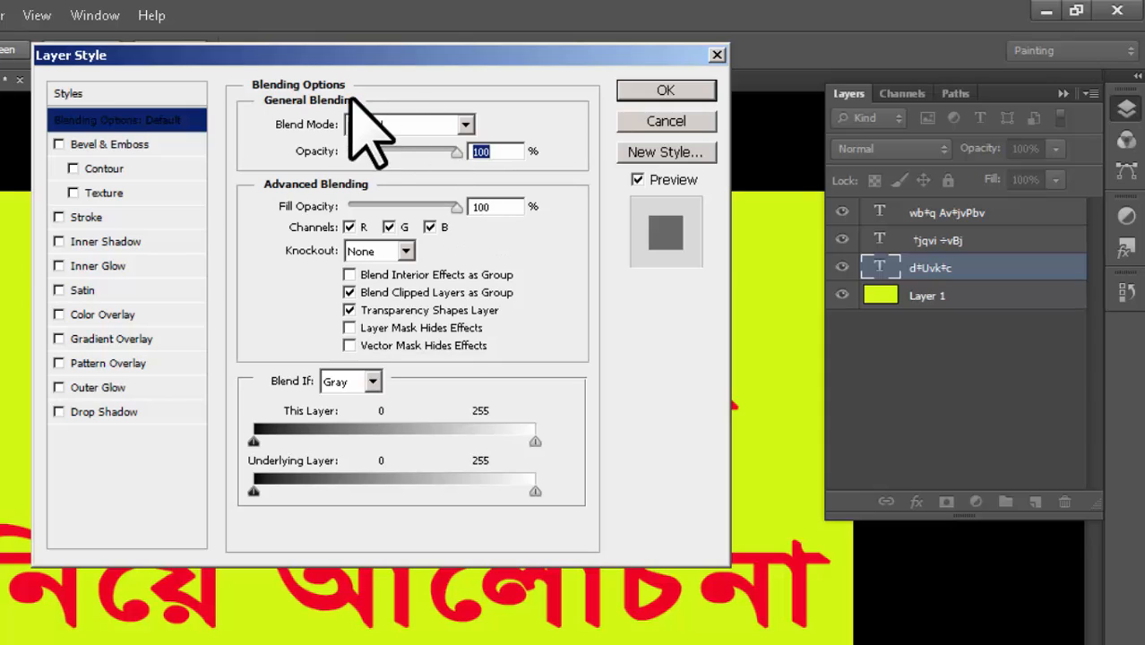
left_click(126, 144)
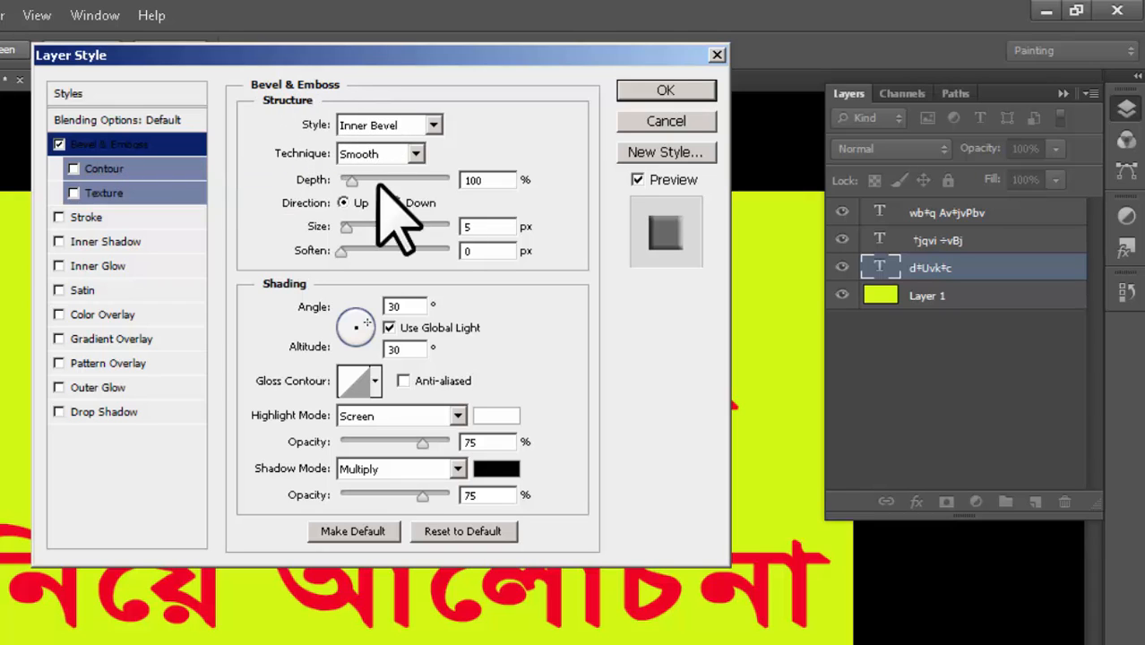
left_click(83, 218)
left_click(57, 144)
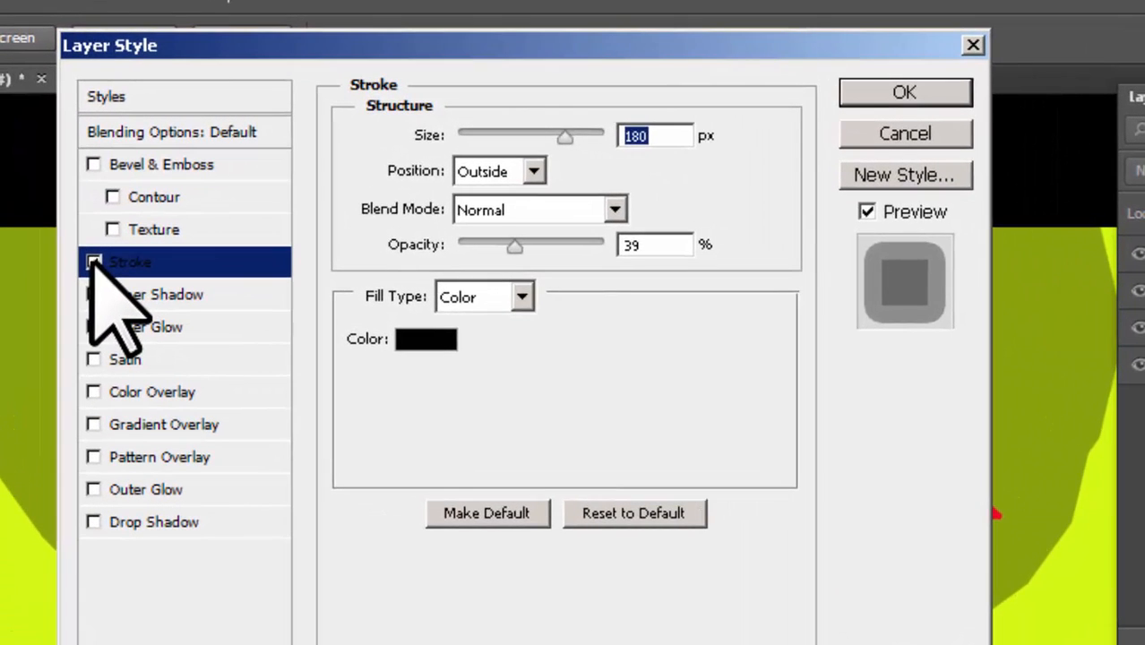
left_click(58, 217)
left_click(94, 261)
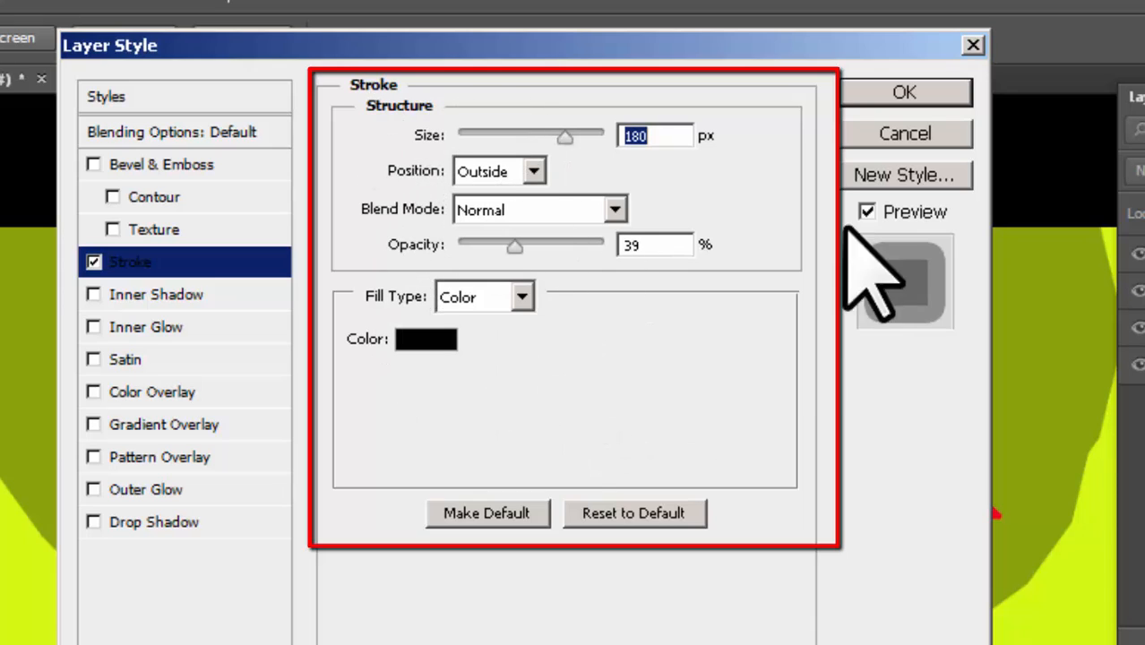
left_click(94, 261)
Enable Pattern Overlay, show its settings, switch it off and dismiss the Layer Style dialog without applying anything.
left_click(94, 457)
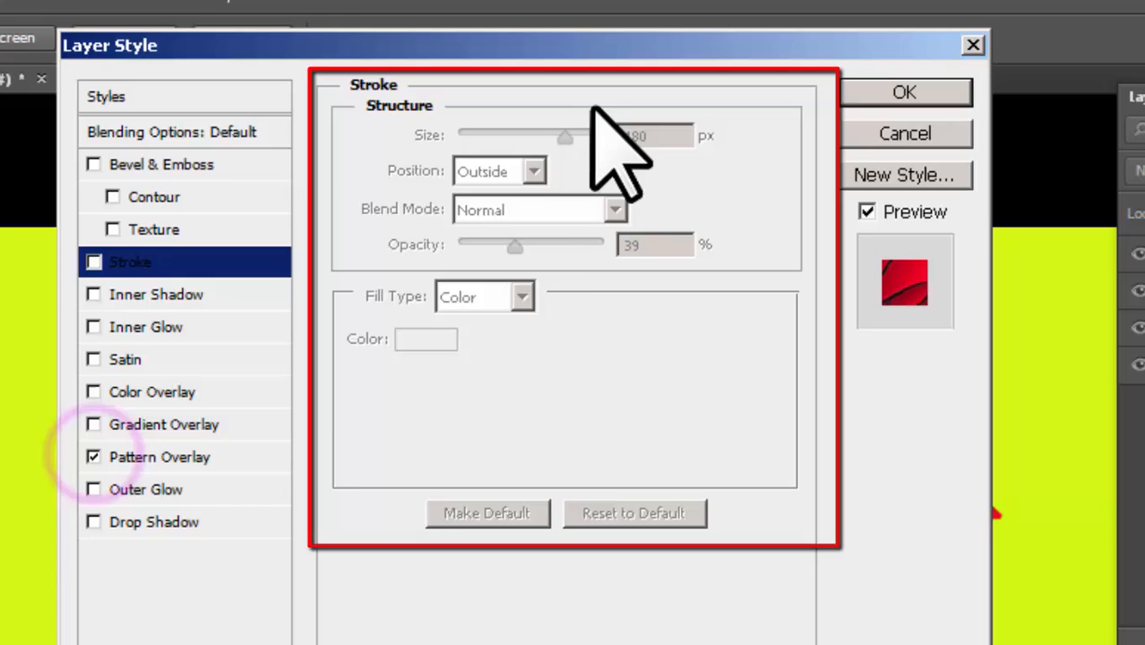
left_click(225, 457)
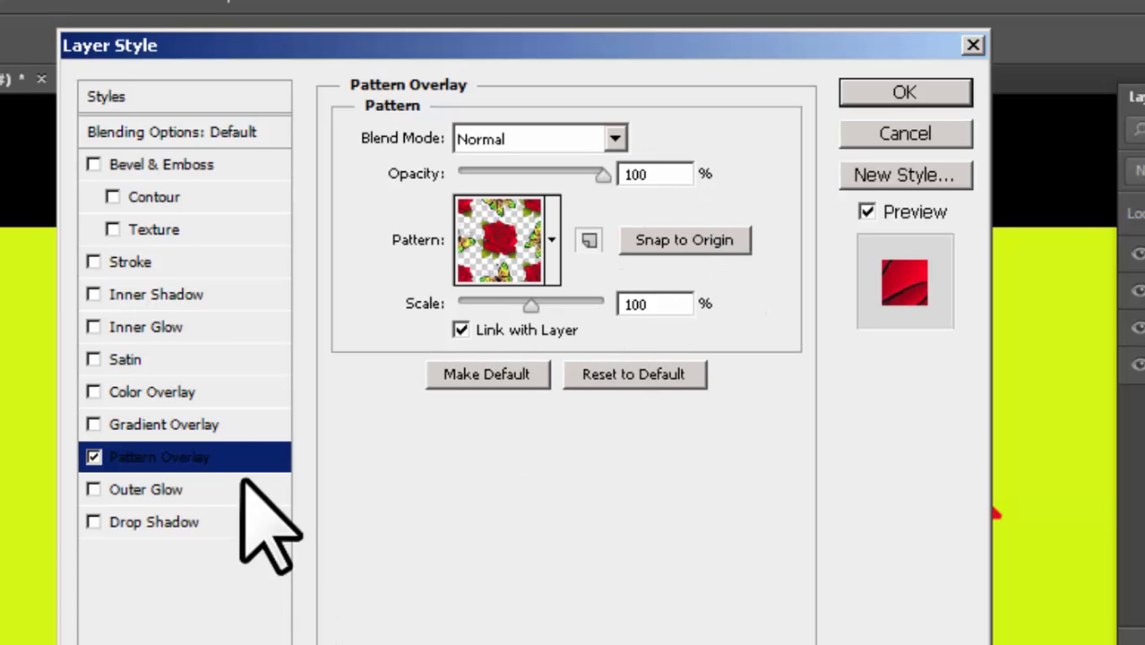
left_click(94, 456)
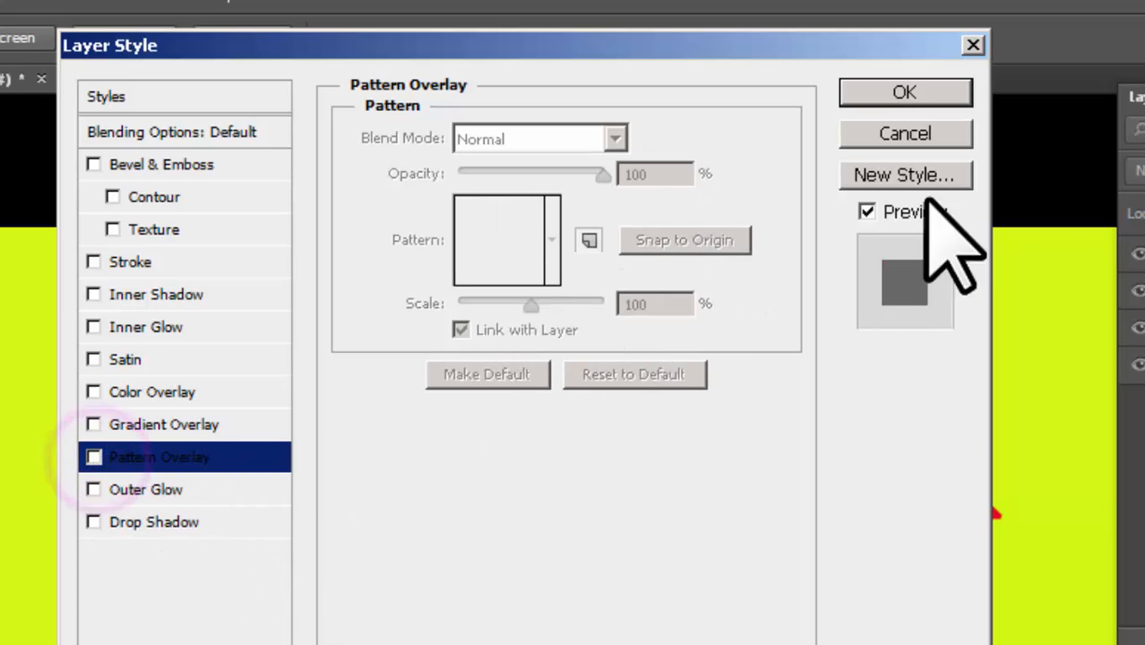
left_click(910, 134)
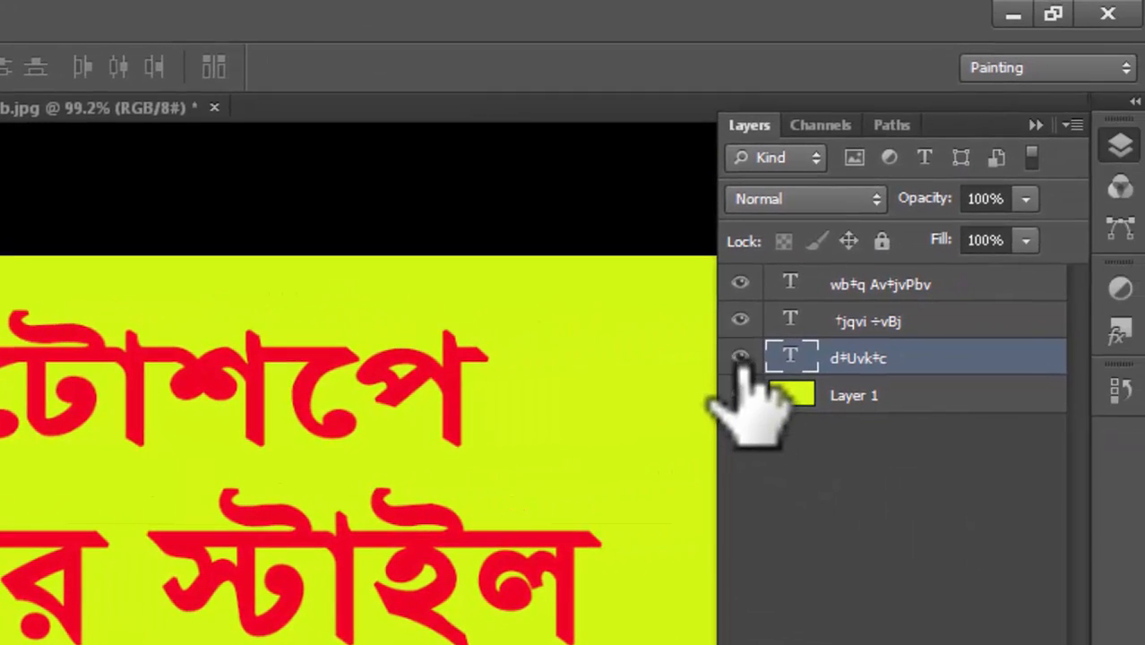
Toggle the "ফটোশপে" text layer's visibility off and on, and reopen its Blending Options with the dialog moved to uncover the text.
left_click(1087, 332)
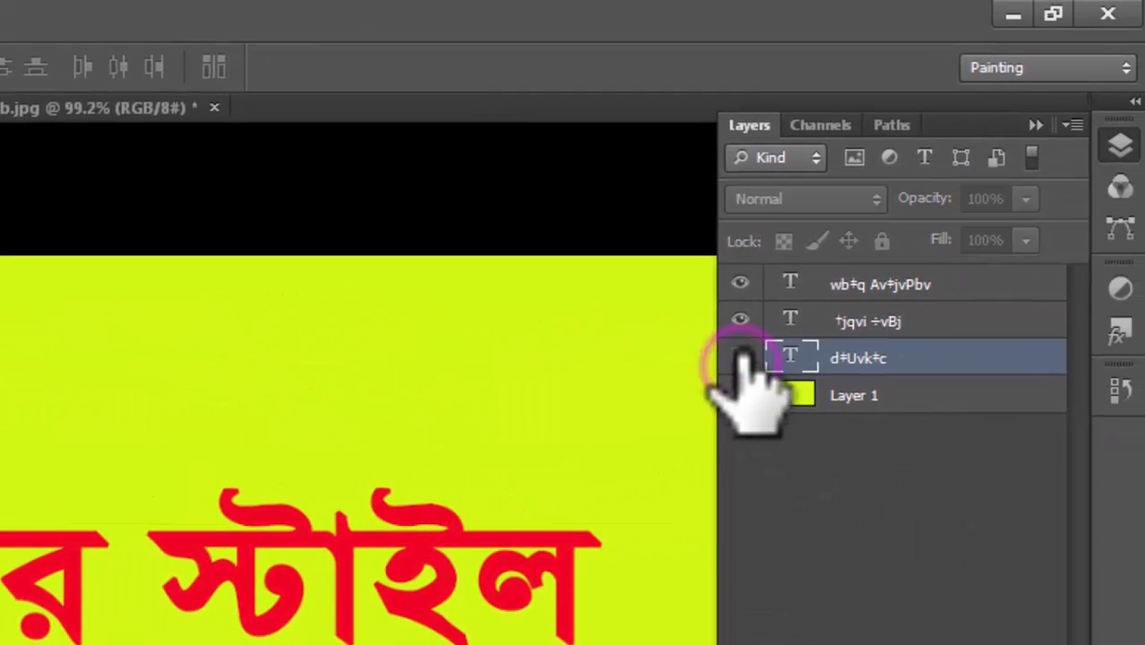
left_click(1088, 332)
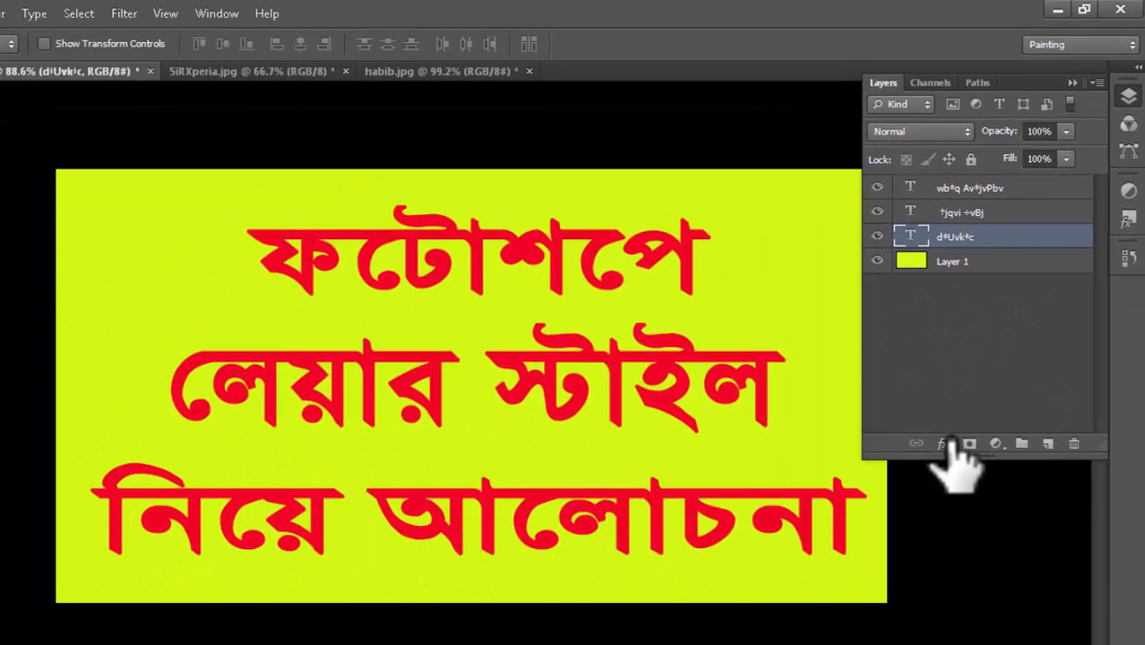
left_click(947, 444)
left_click(984, 462)
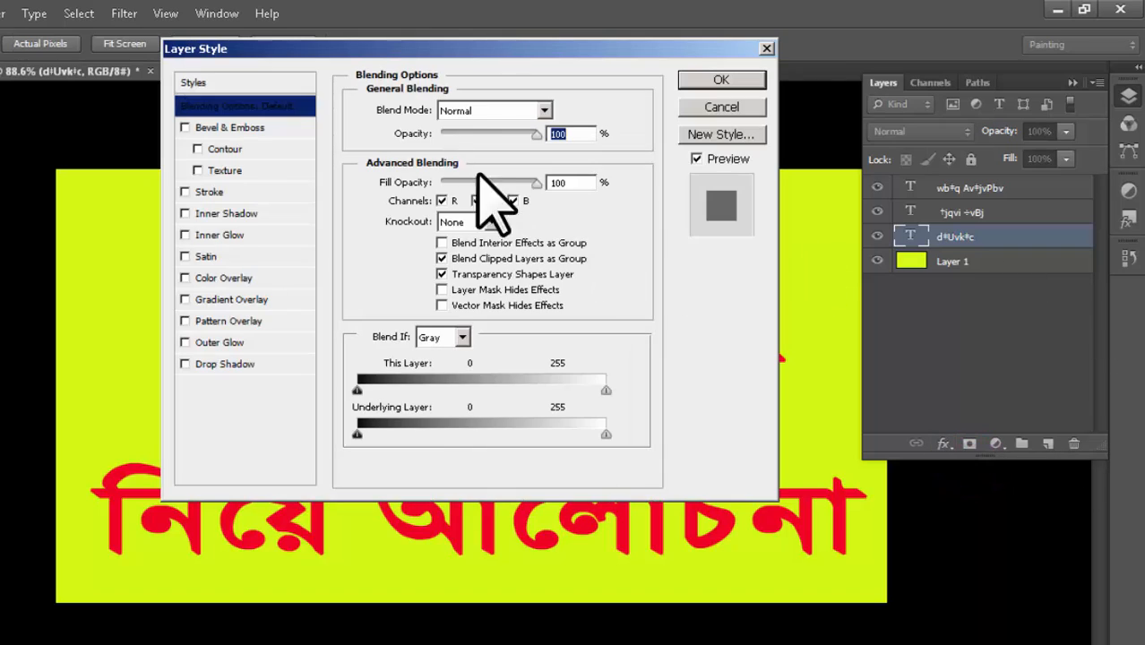
left_click_drag(402, 56, 249, 84)
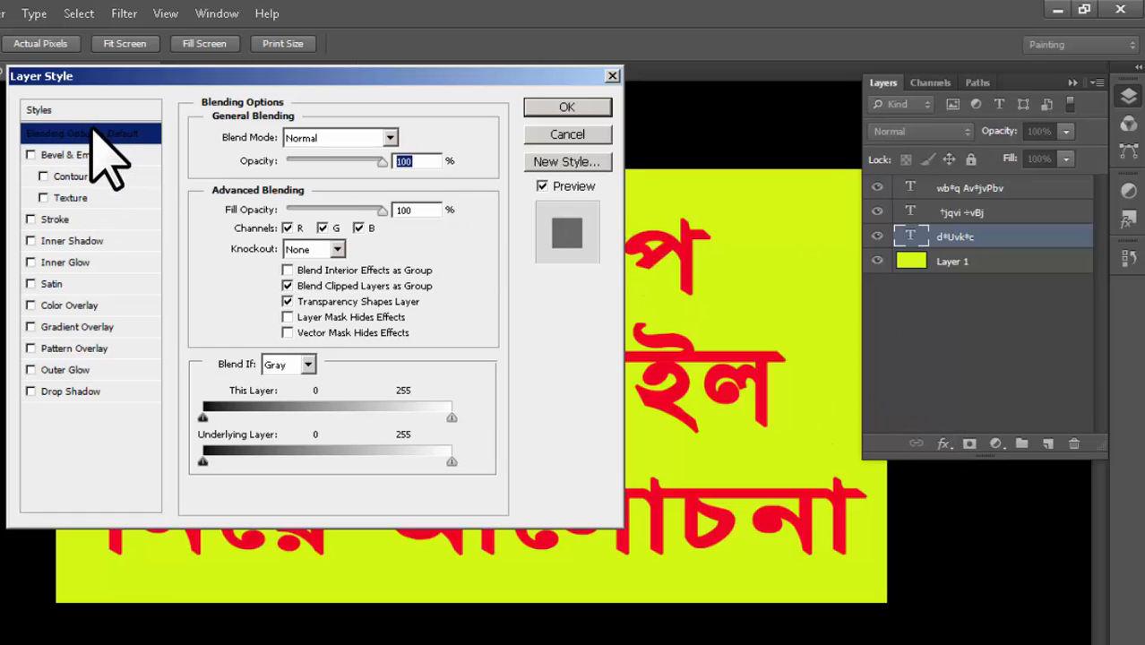
left_click_drag(305, 73, 880, 56)
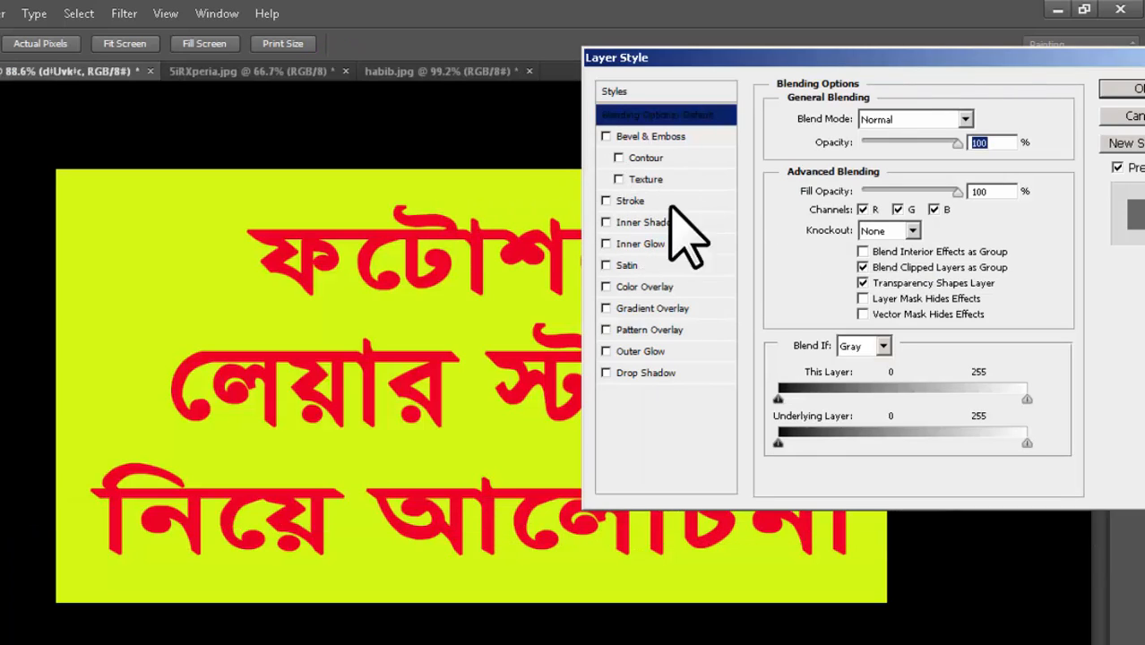
Enable the Stroke effect on the "ফটোশপে" text layer and raise its opacity to 100%.
left_click(605, 200)
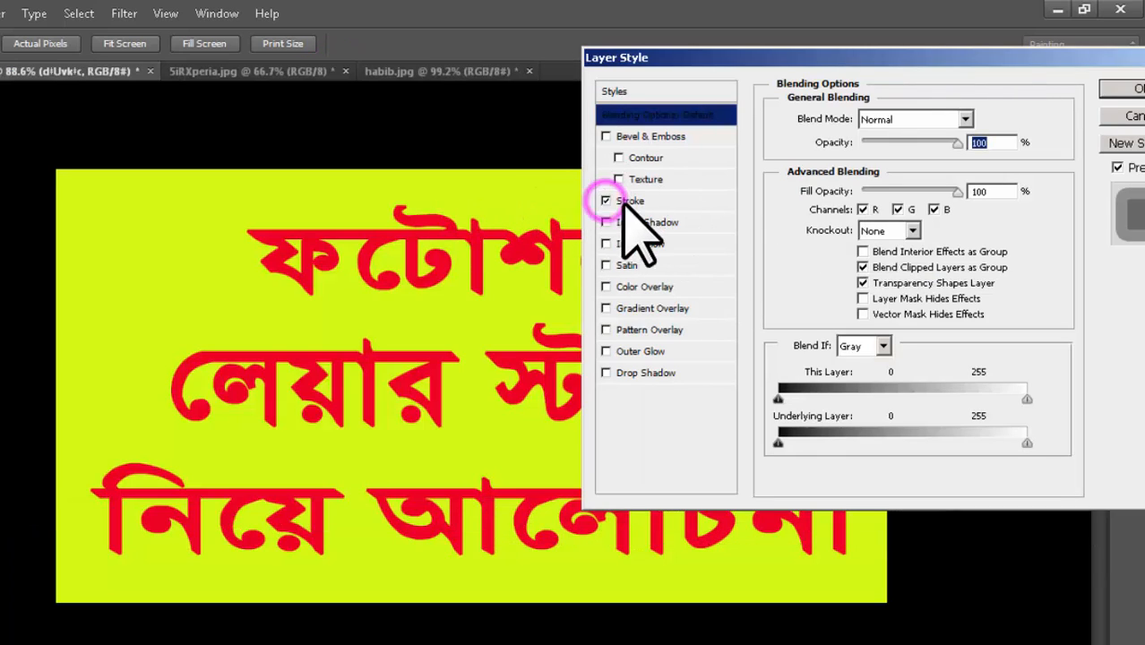
left_click(632, 201)
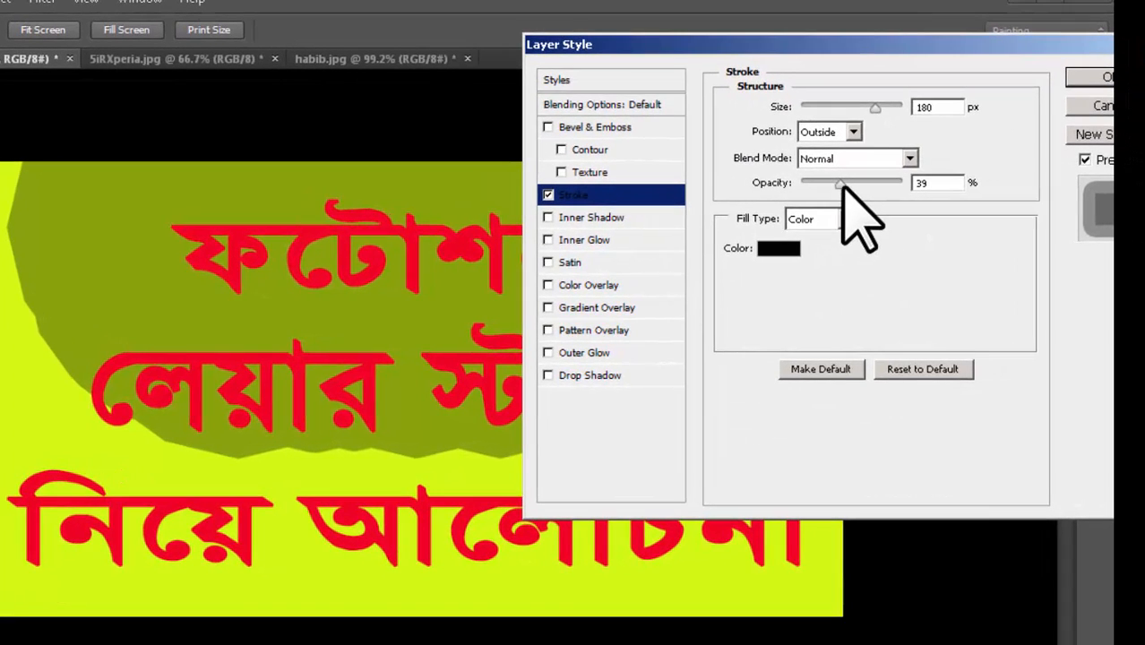
left_click_drag(843, 186, 944, 199)
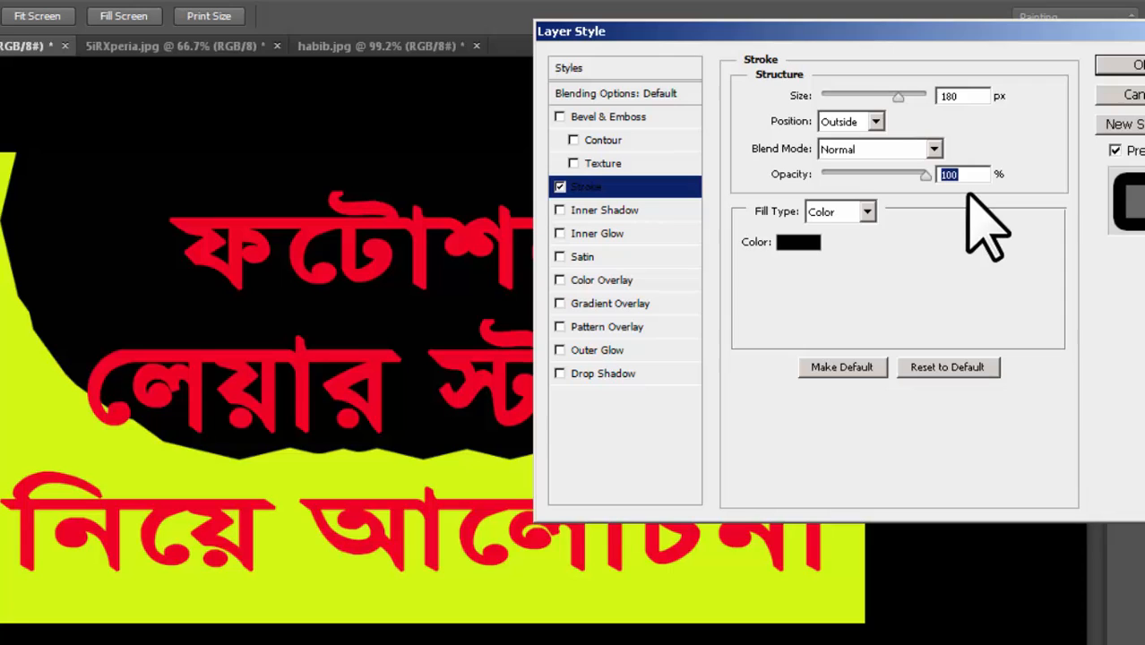
Compare the stroke with the preview off and on, and reduce its size to 6 px.
left_click_drag(786, 30, 732, 20)
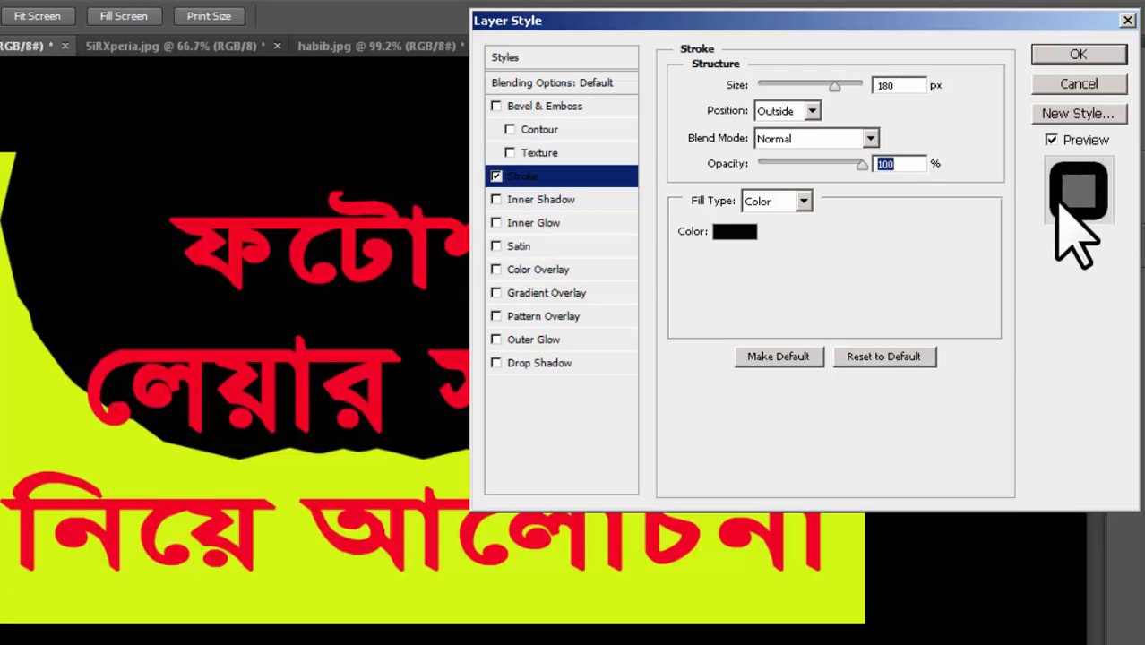
left_click(1052, 141)
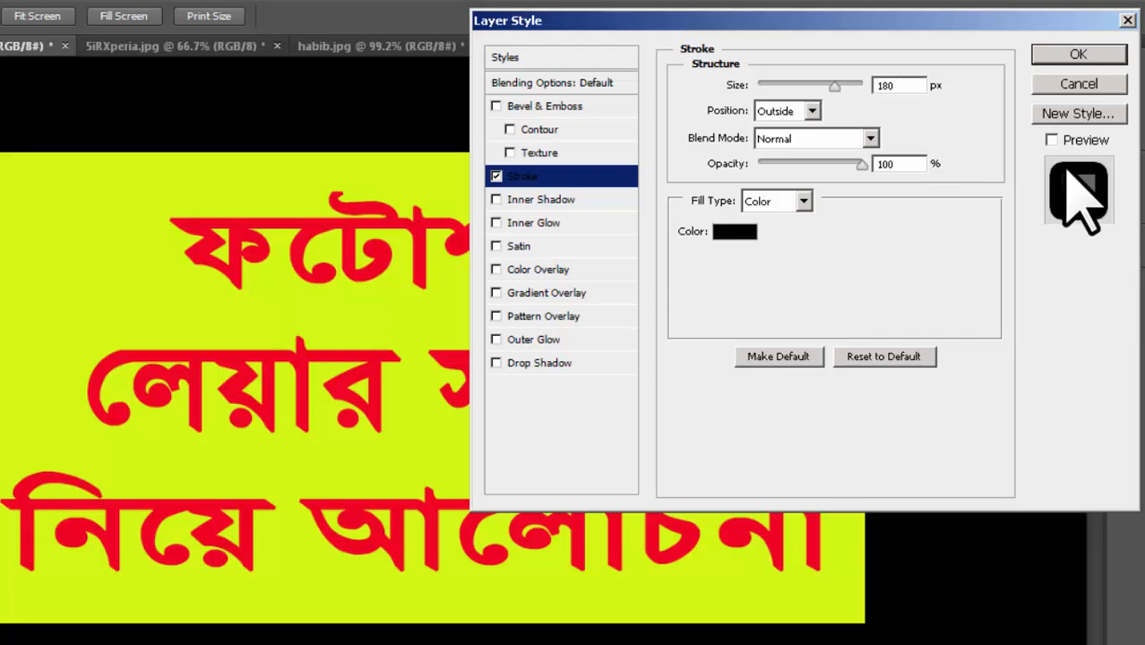
left_click(1053, 142)
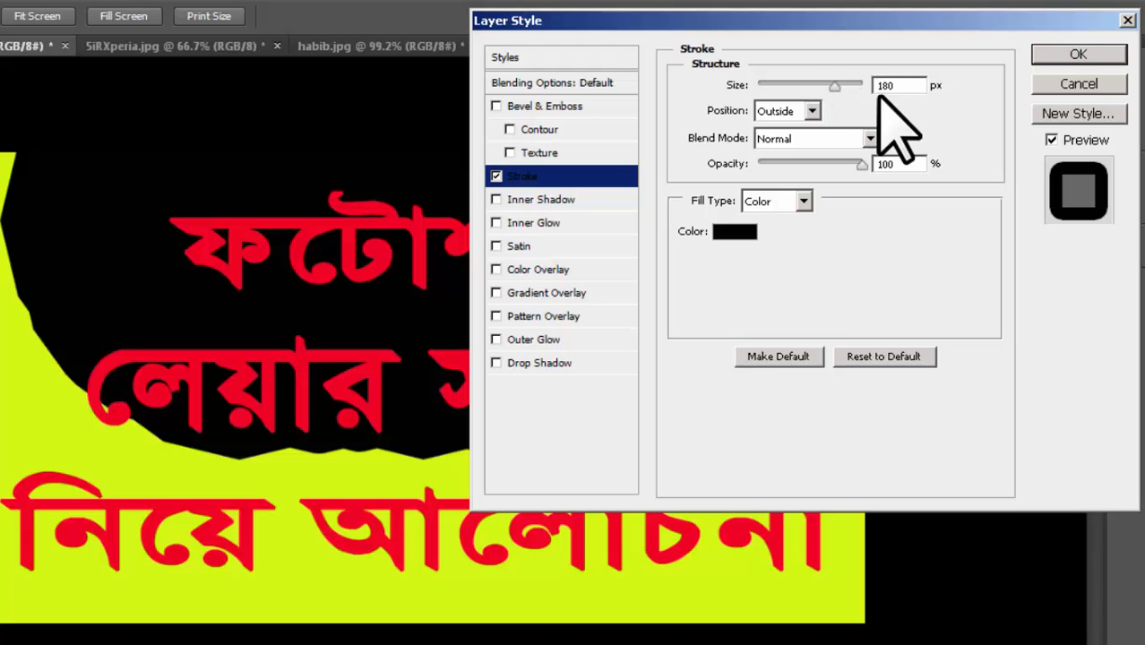
left_click_drag(834, 86, 766, 97)
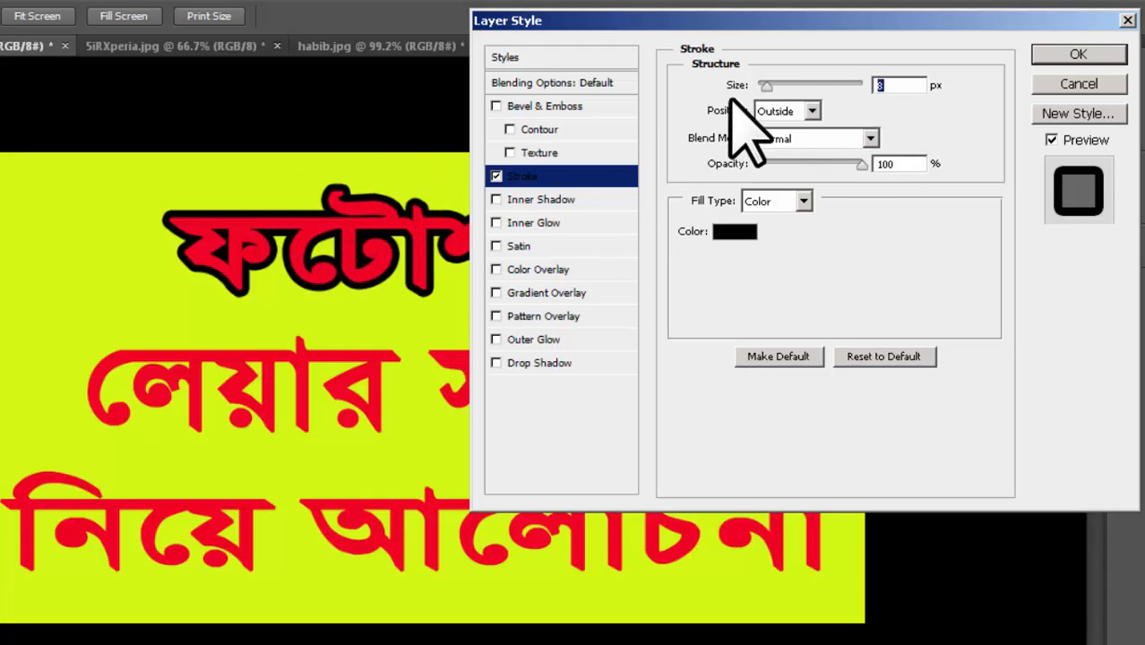
left_click_drag(766, 85, 762, 85)
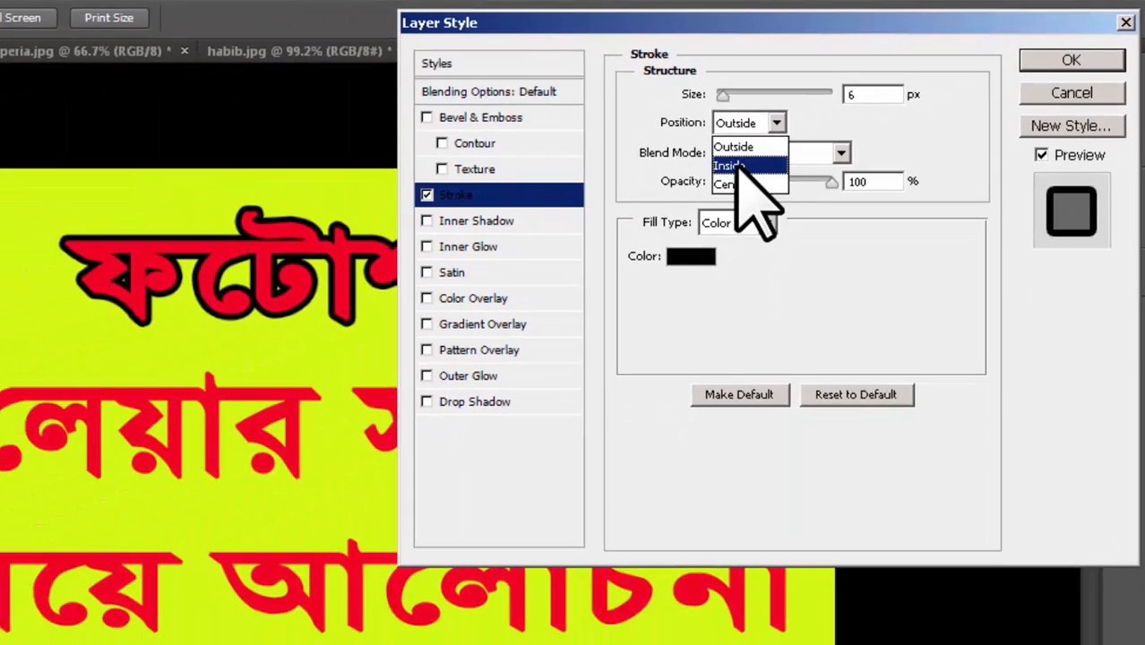
Try the Inside and Outside positions for the stroke and set its position to Center.
left_click(499, 259)
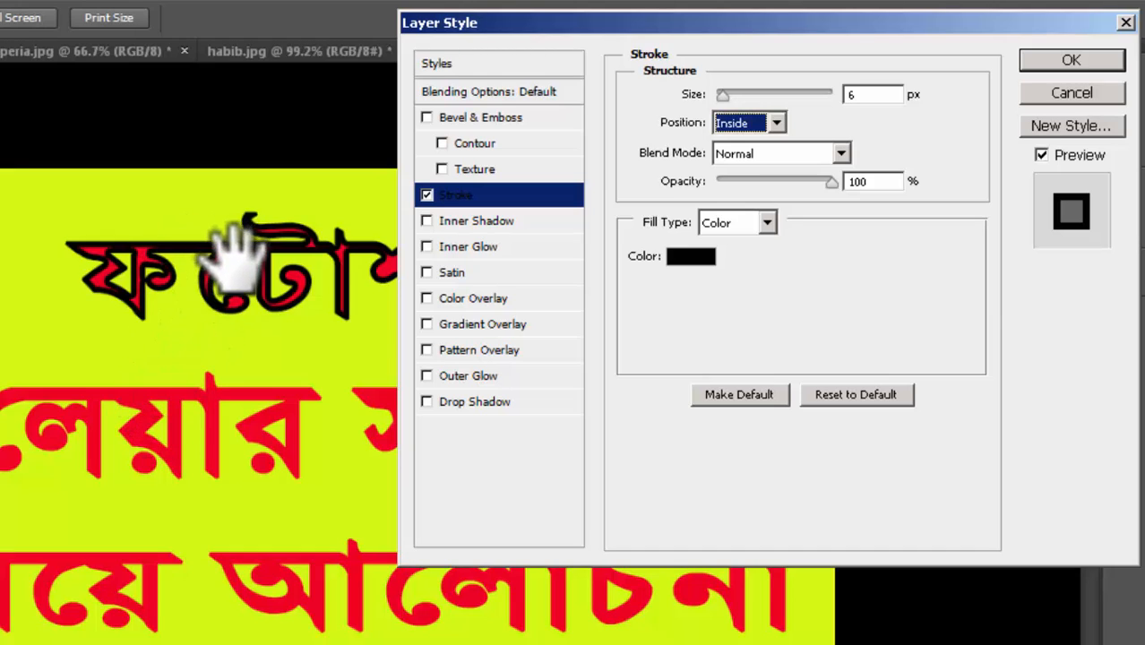
left_click(776, 123)
left_click(744, 140)
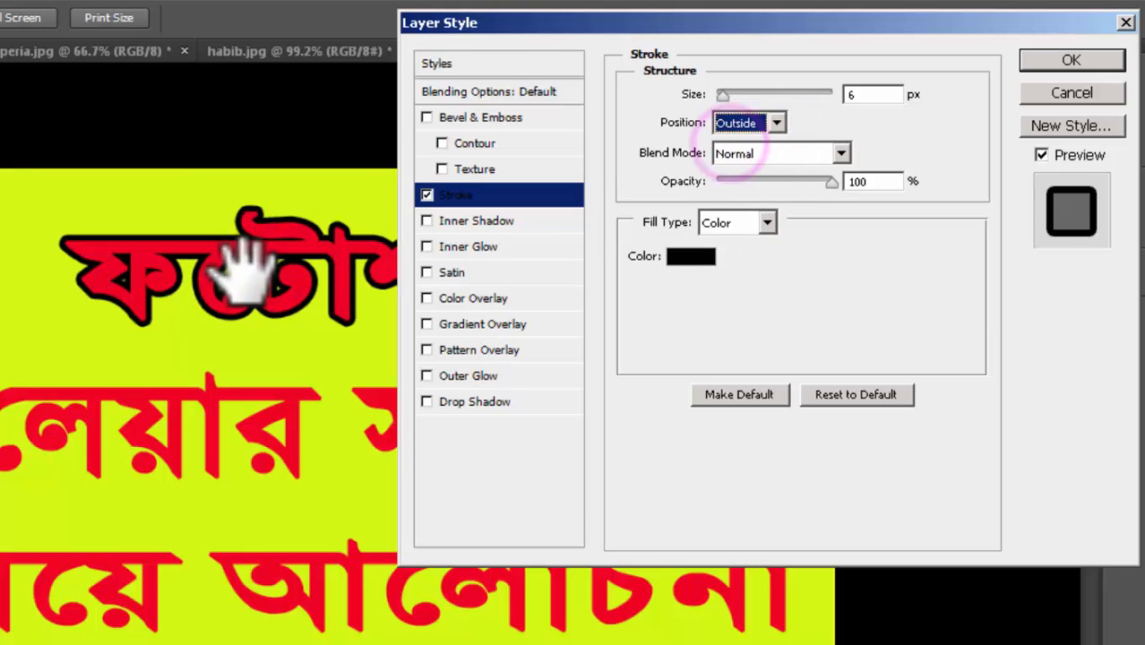
left_click(776, 121)
left_click(748, 184)
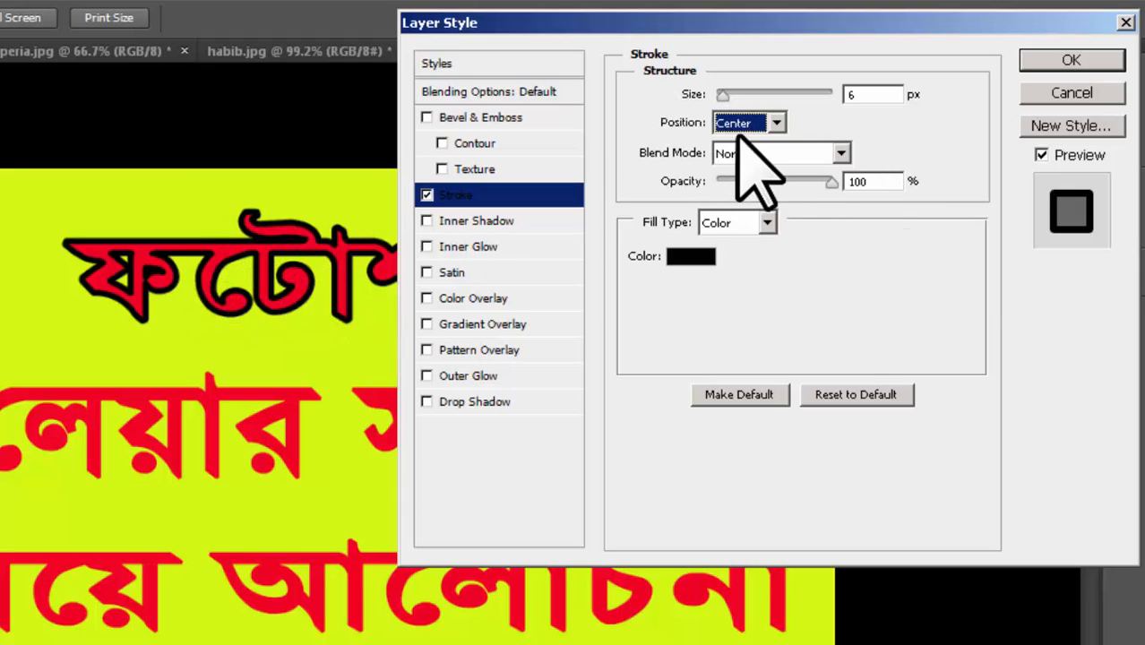
left_click(776, 122)
left_click(757, 147)
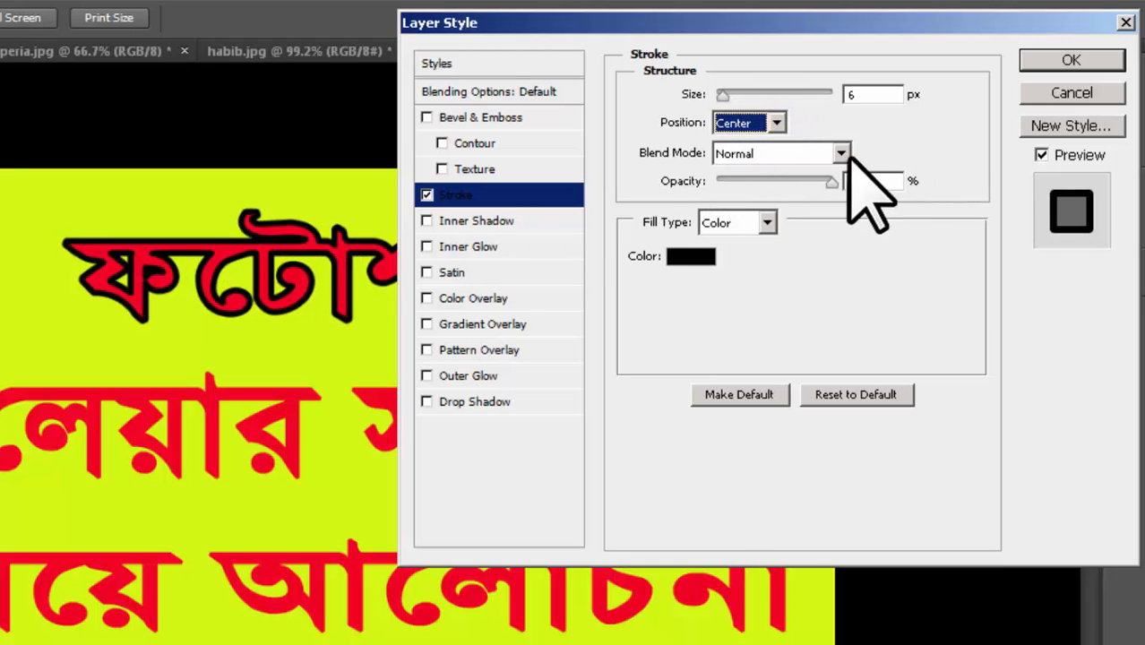
Try the Darker Color, Normal and Vivid Light blend modes on the stroke and set it to Divide.
left_click(842, 153)
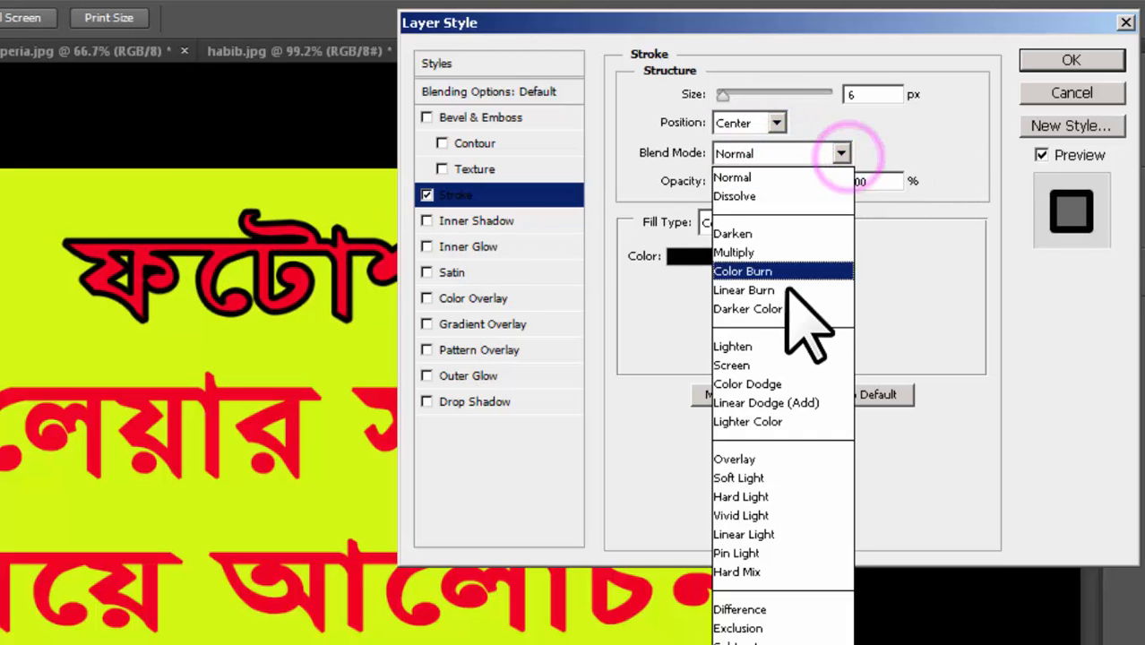
left_click(787, 311)
left_click(841, 153)
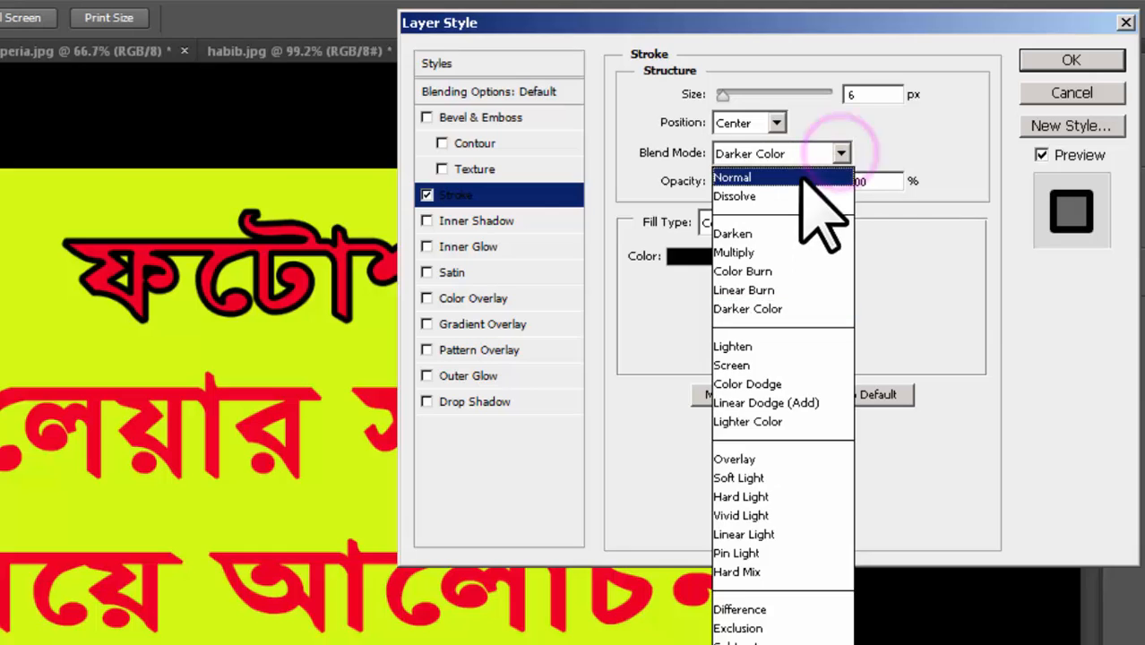
left_click(811, 175)
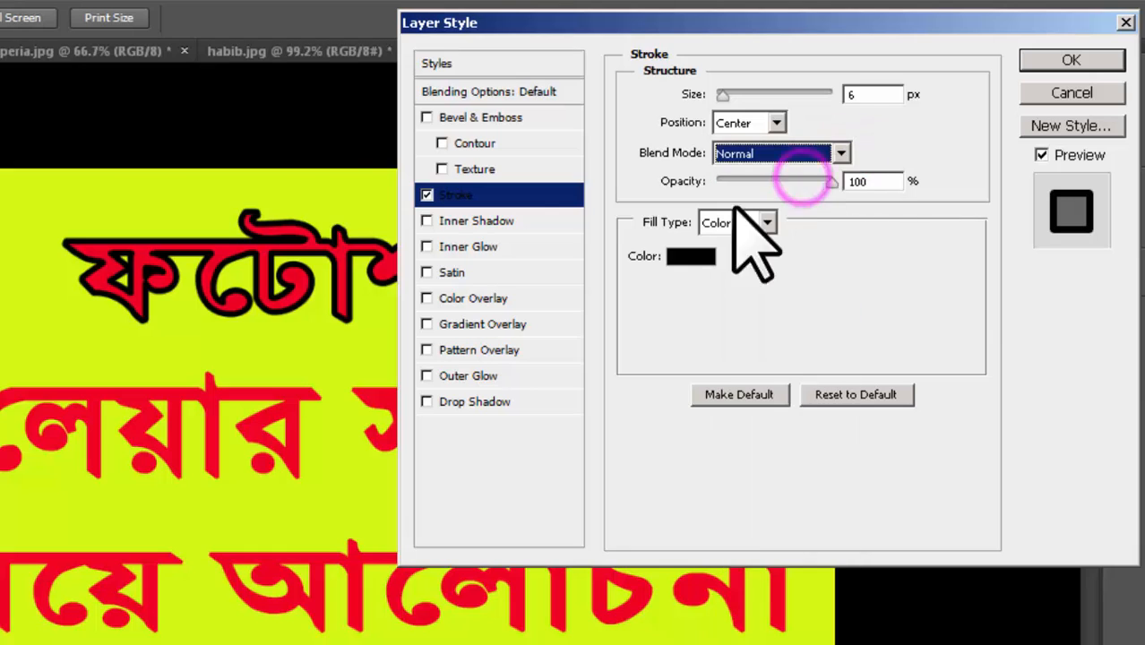
left_click(842, 153)
left_click(813, 511)
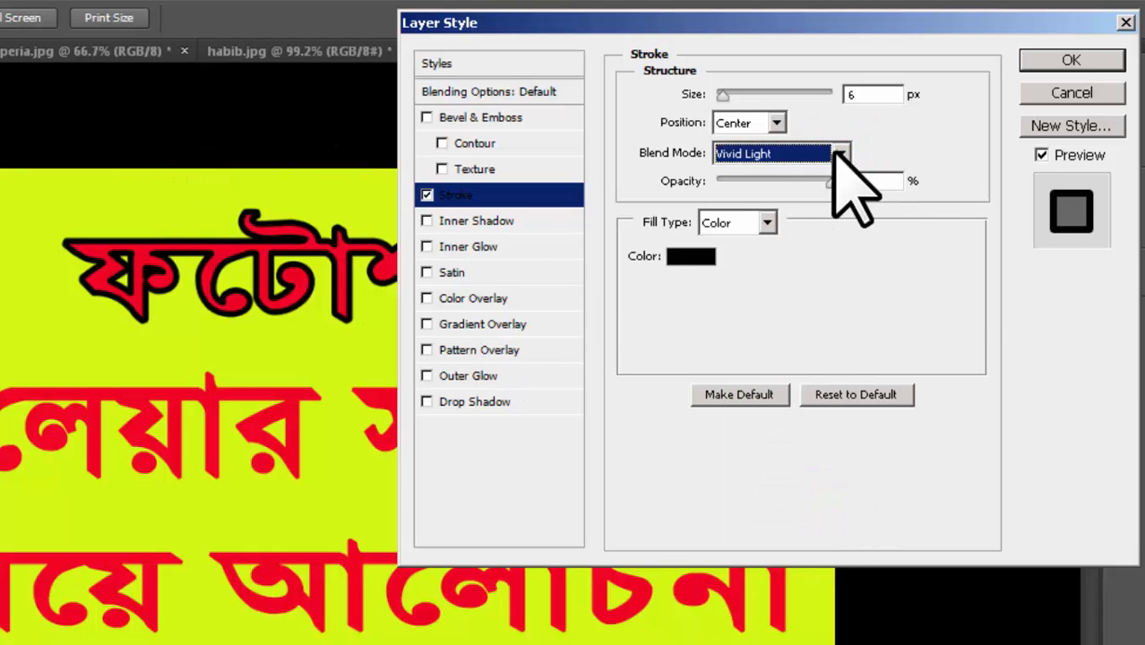
left_click(841, 153)
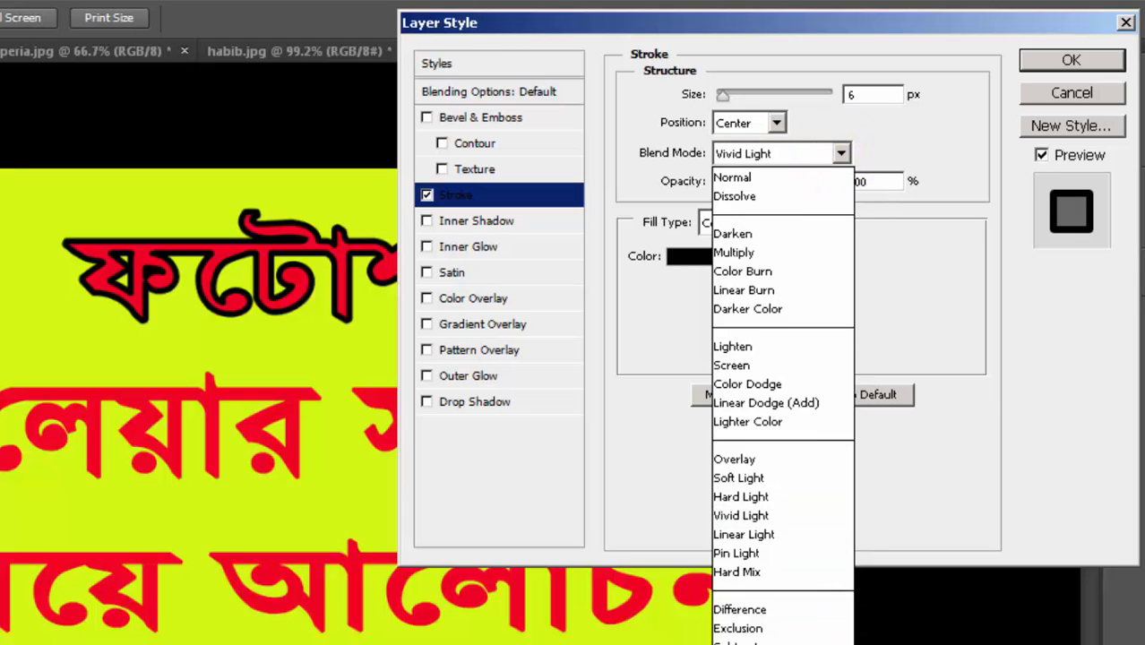
left_click(771, 644)
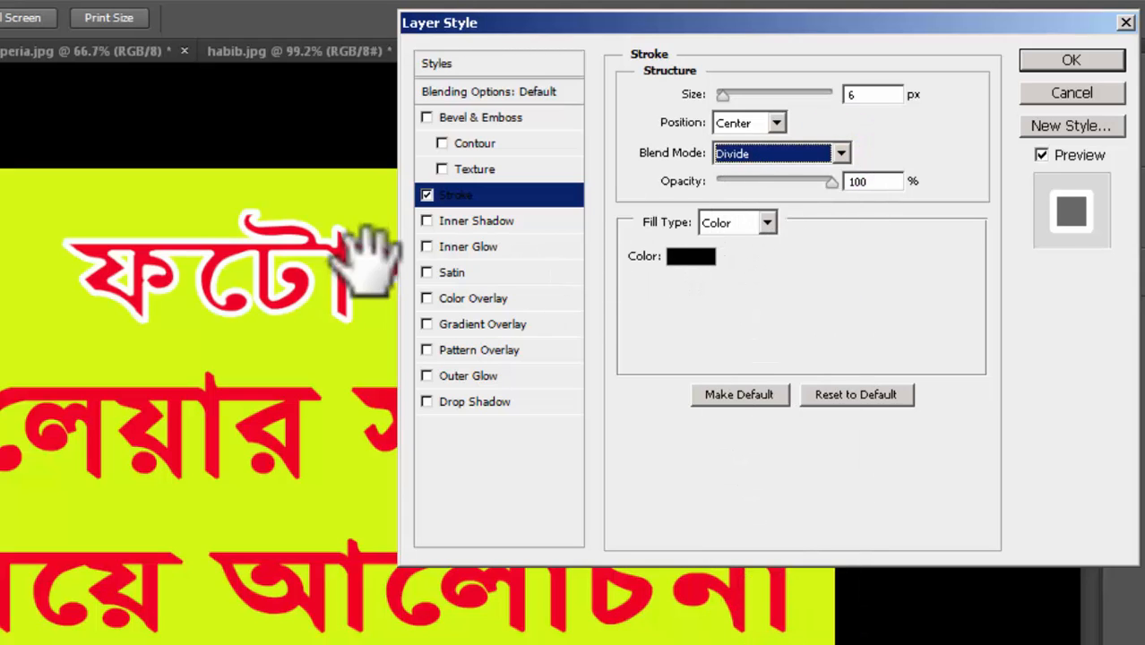
Try the Luminosity blend mode on the stroke and set the mode back to Normal.
left_click(842, 153)
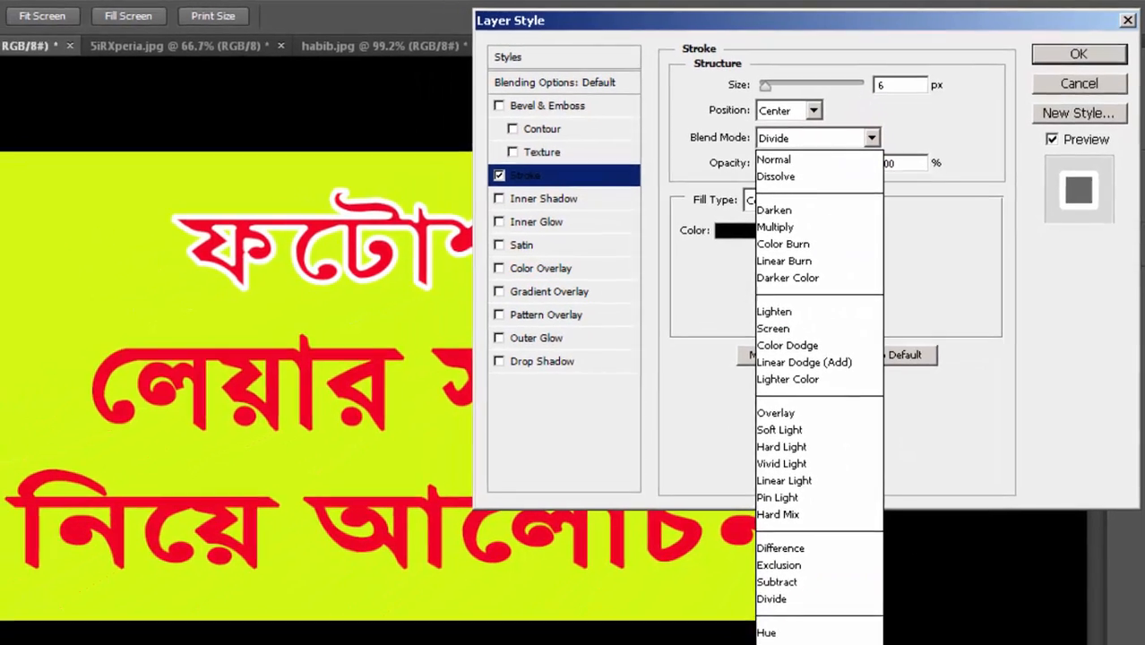
left_click(847, 614)
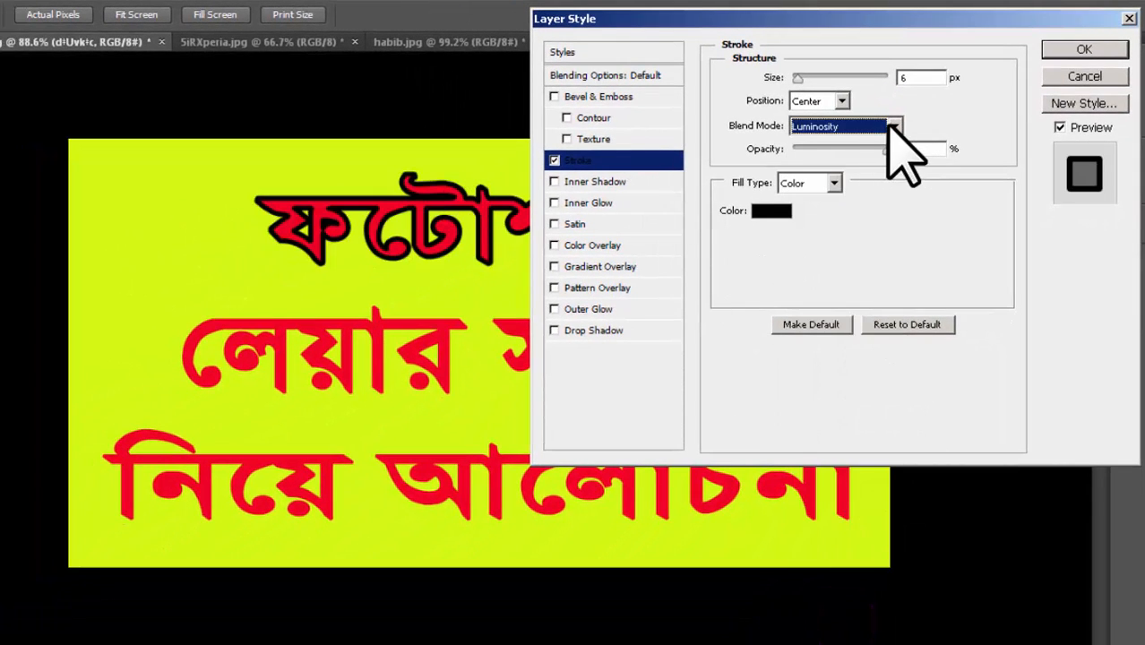
left_click(893, 127)
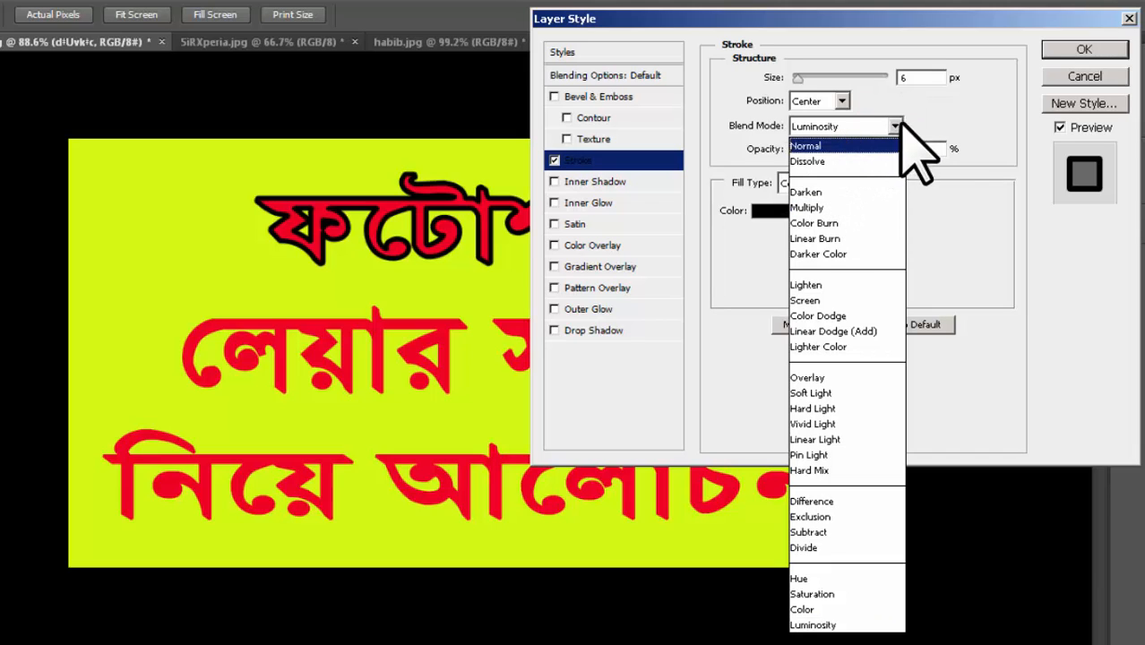
left_click(899, 126)
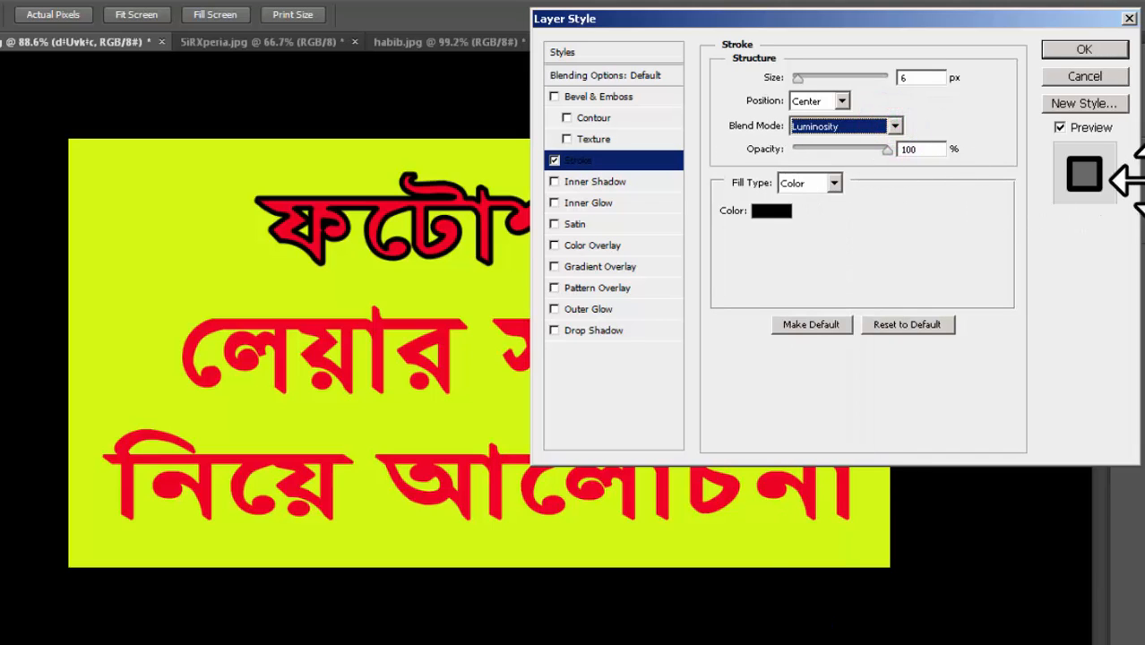
left_click(896, 127)
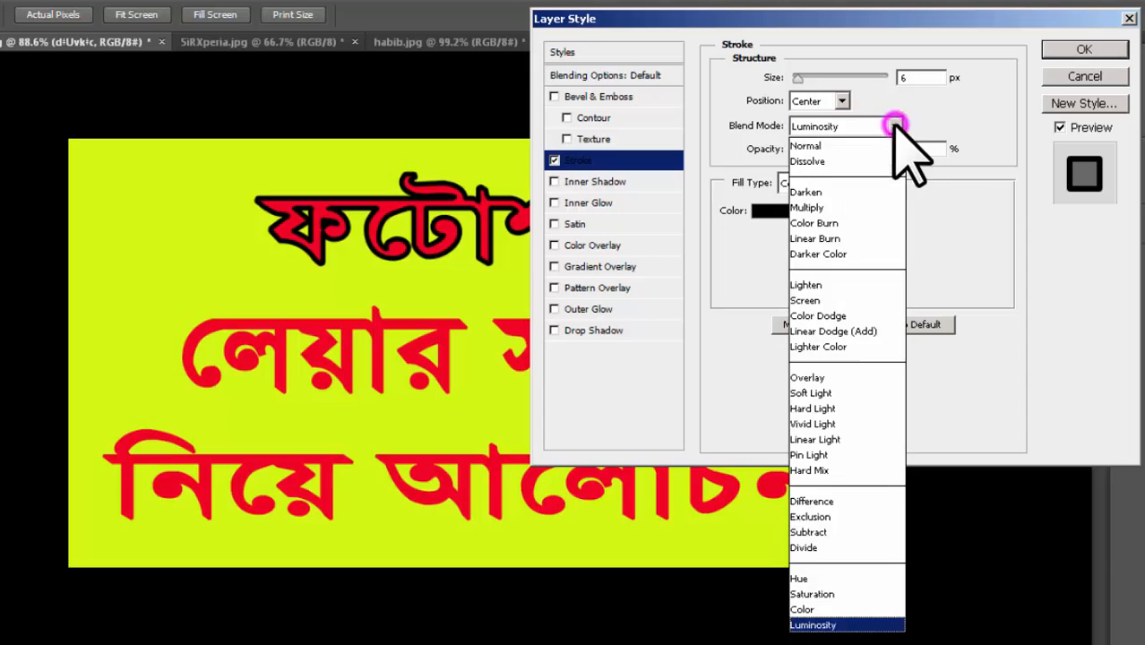
left_click(876, 141)
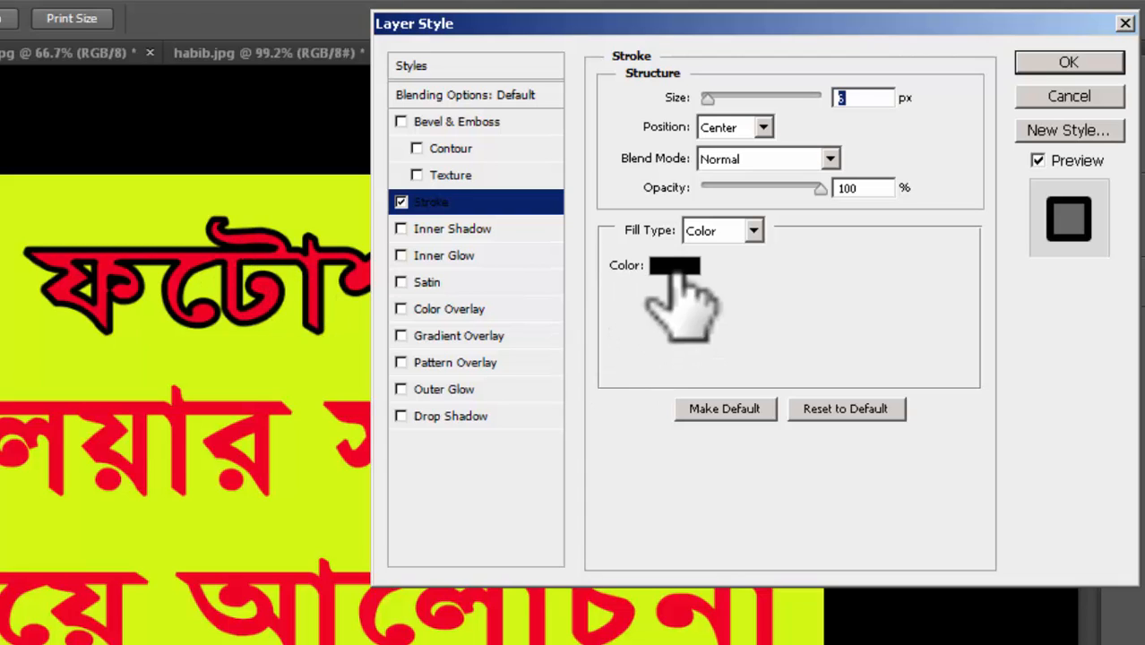
Try magenta, green, blue and red as the stroke color and set it to a near-black navy.
left_click(677, 267)
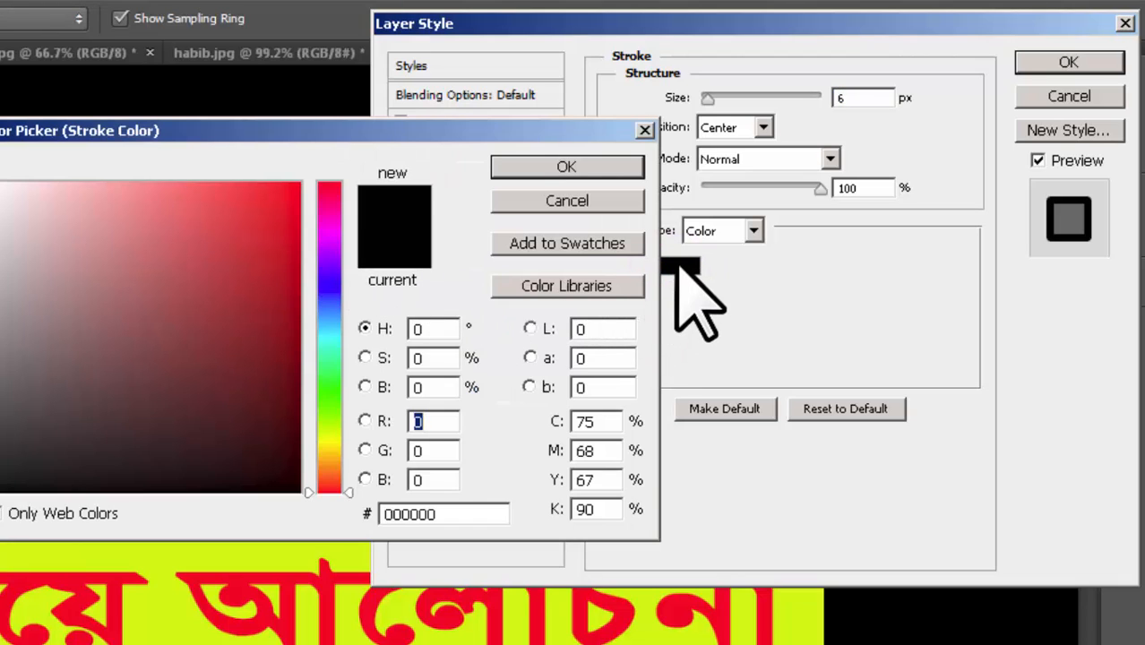
left_click_drag(338, 128, 758, 94)
left_click(749, 197)
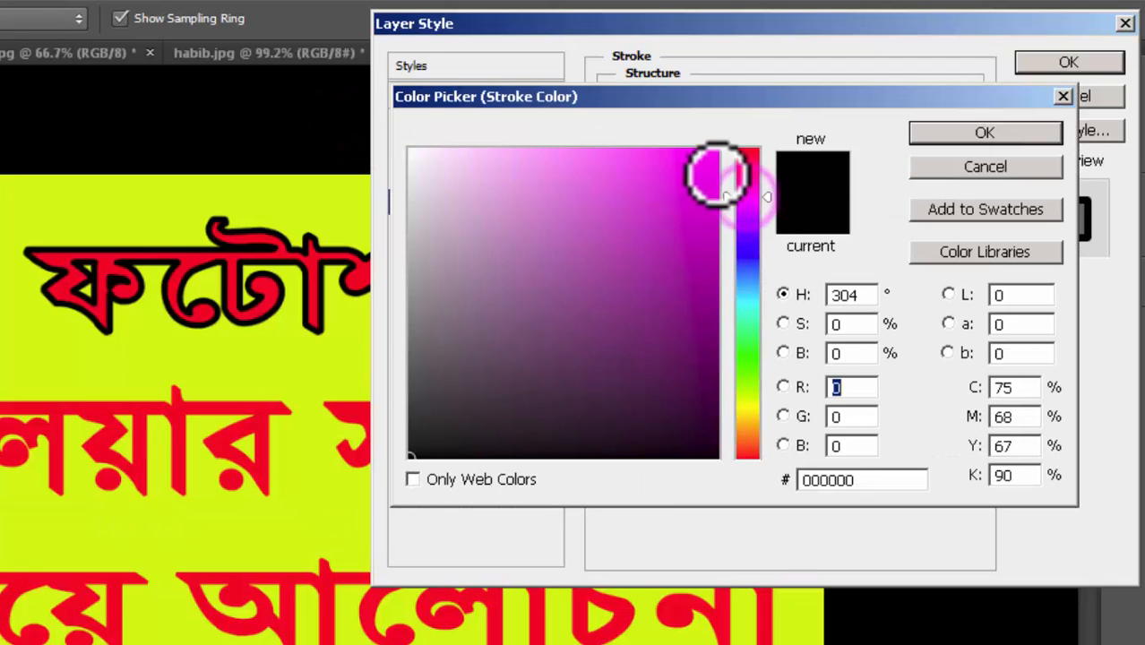
left_click(709, 162)
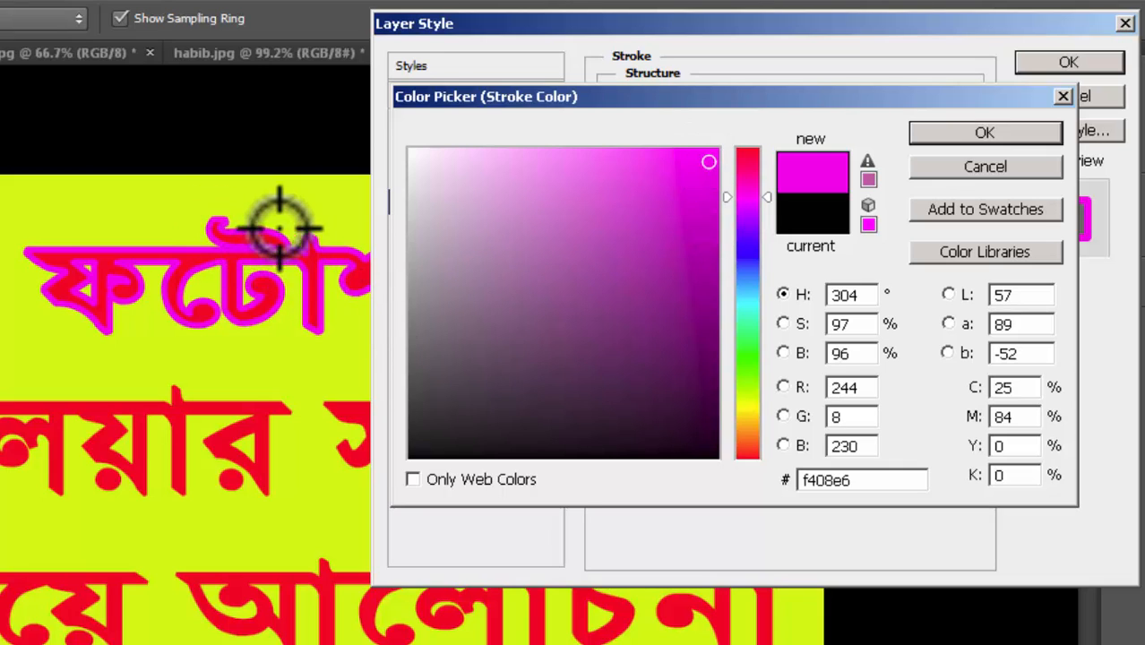
left_click(748, 352)
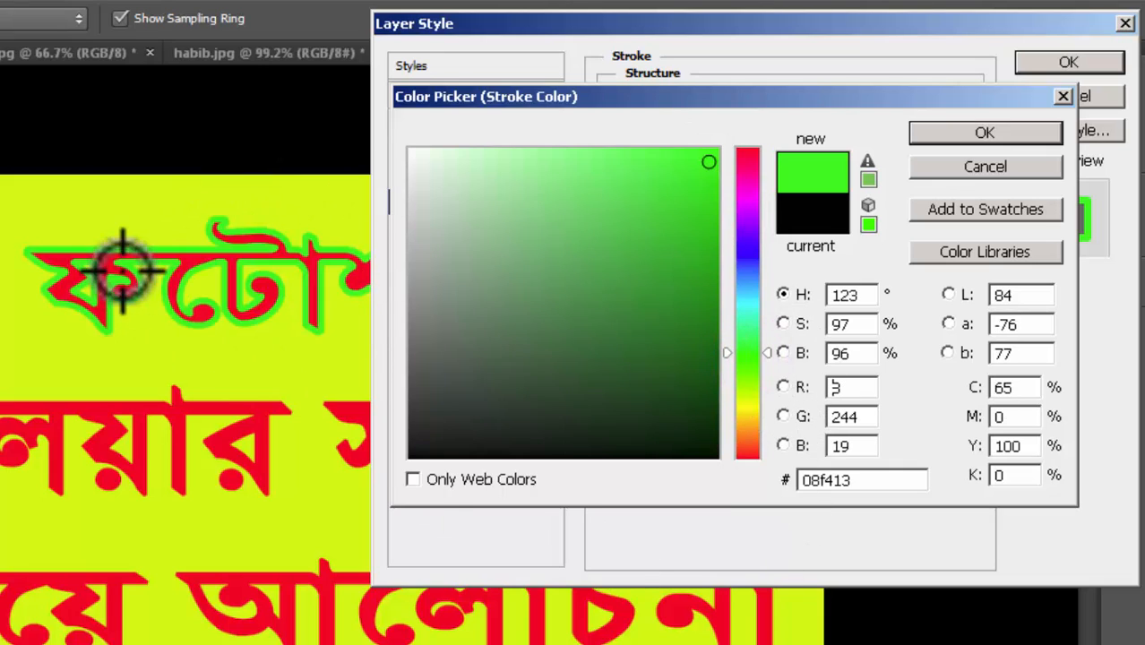
left_click(749, 241)
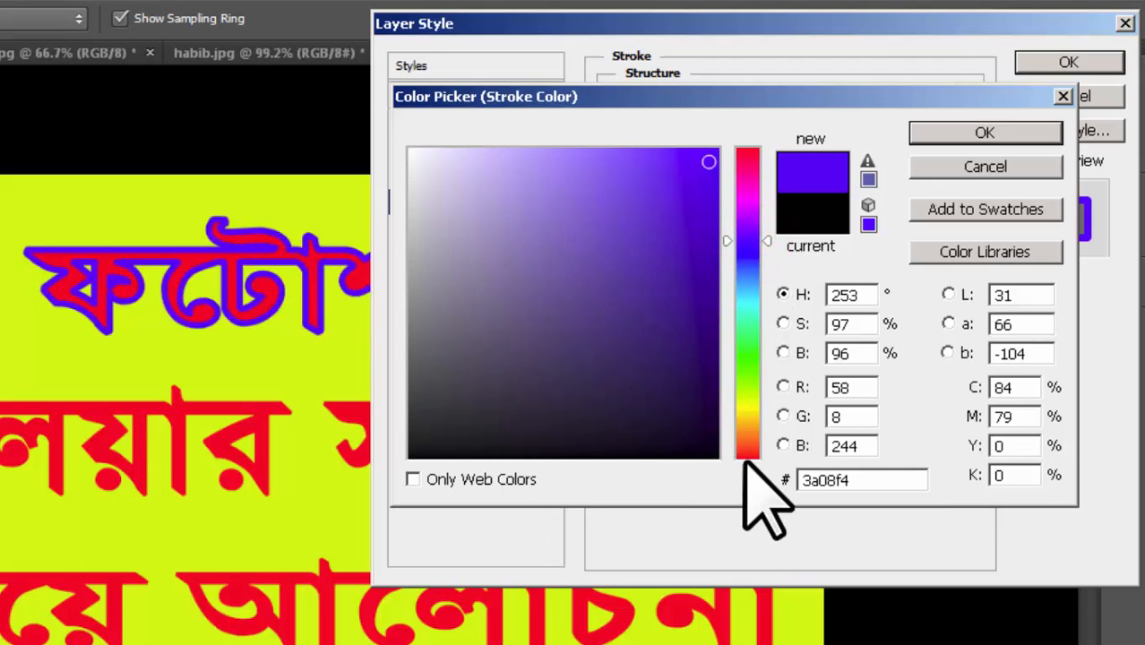
left_click(748, 453)
left_click(748, 355)
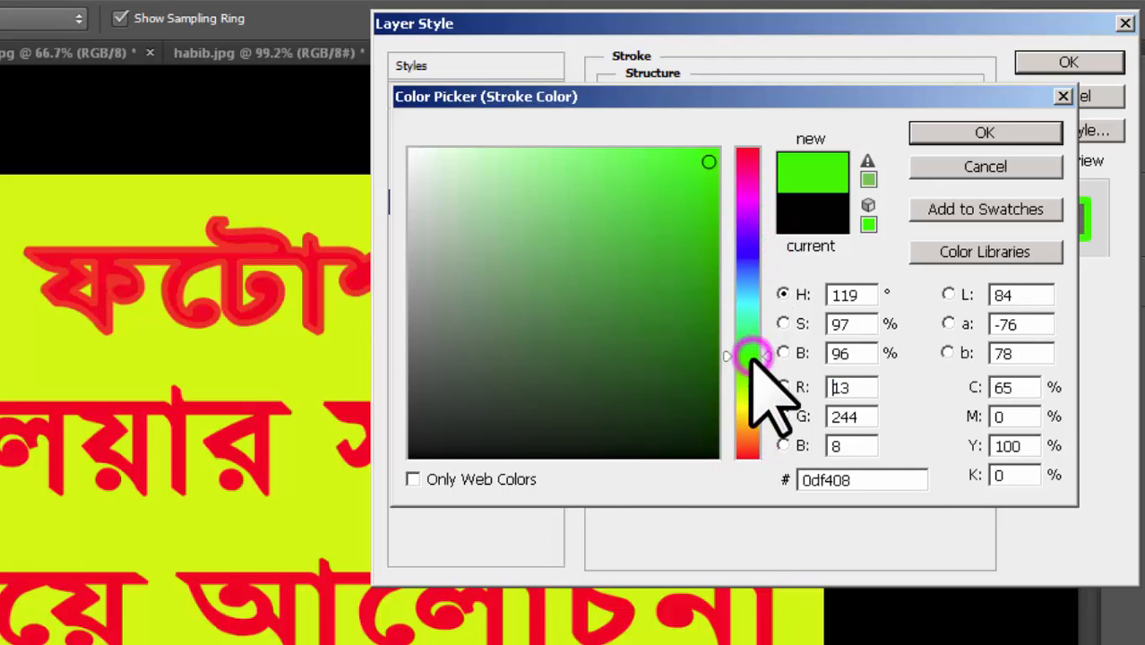
left_click(751, 296)
left_click(748, 251)
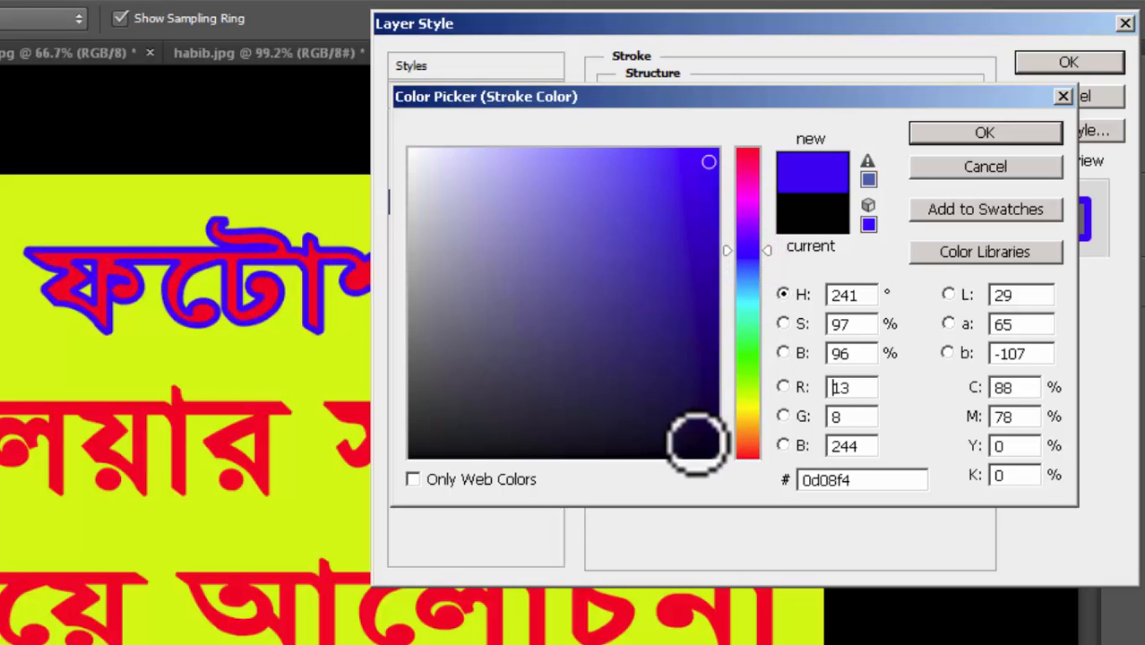
left_click(696, 442)
left_click(985, 133)
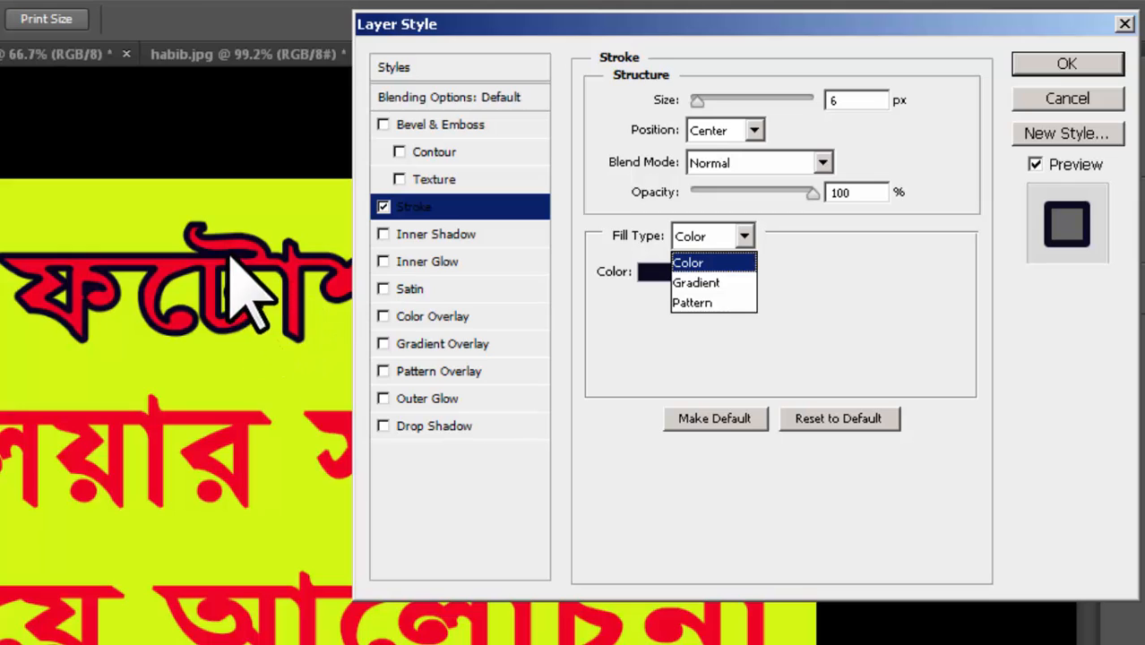
Set the stroke's fill type to Gradient, compare it reversed and unreversed, and uncover more of the text behind the dialog.
left_click(738, 300)
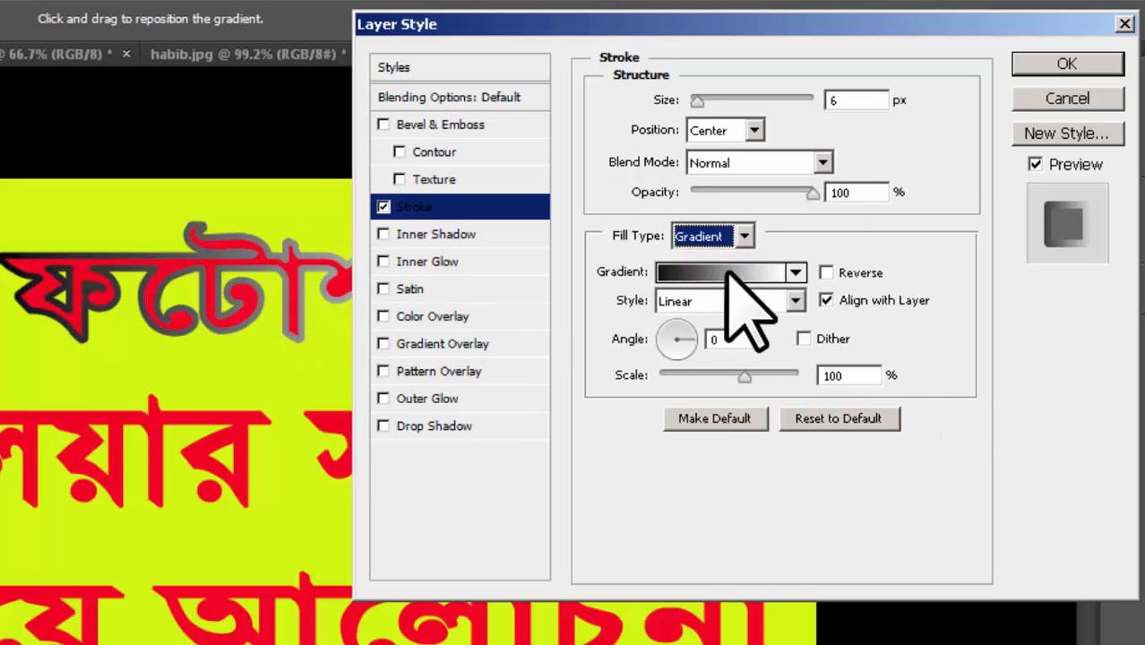
left_click(826, 273)
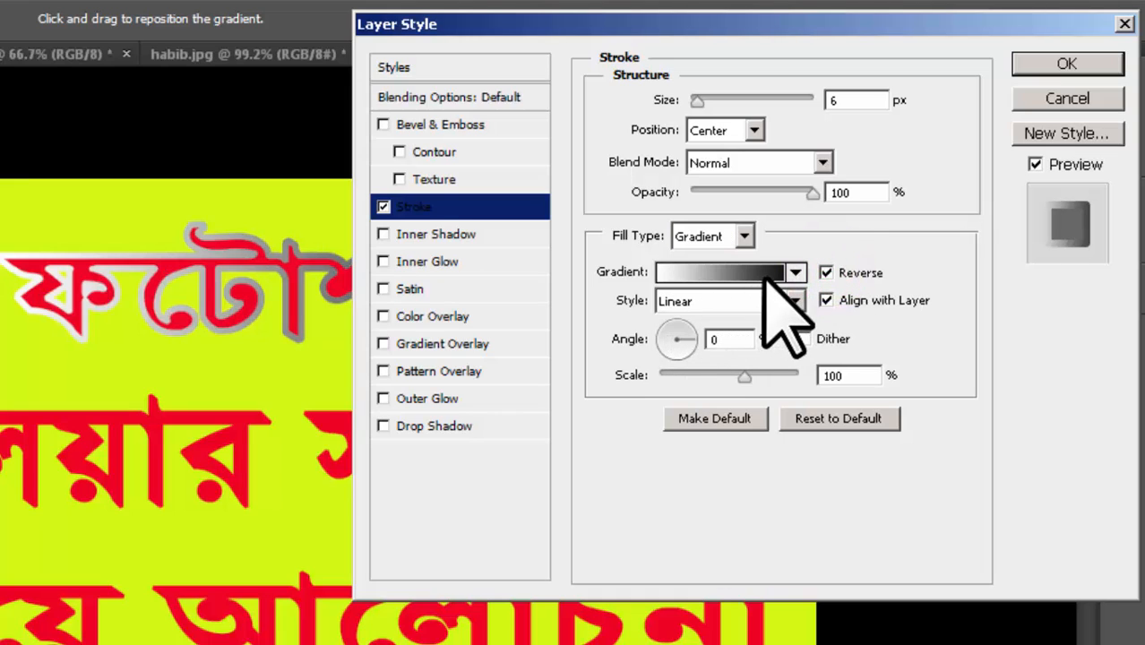
left_click(826, 273)
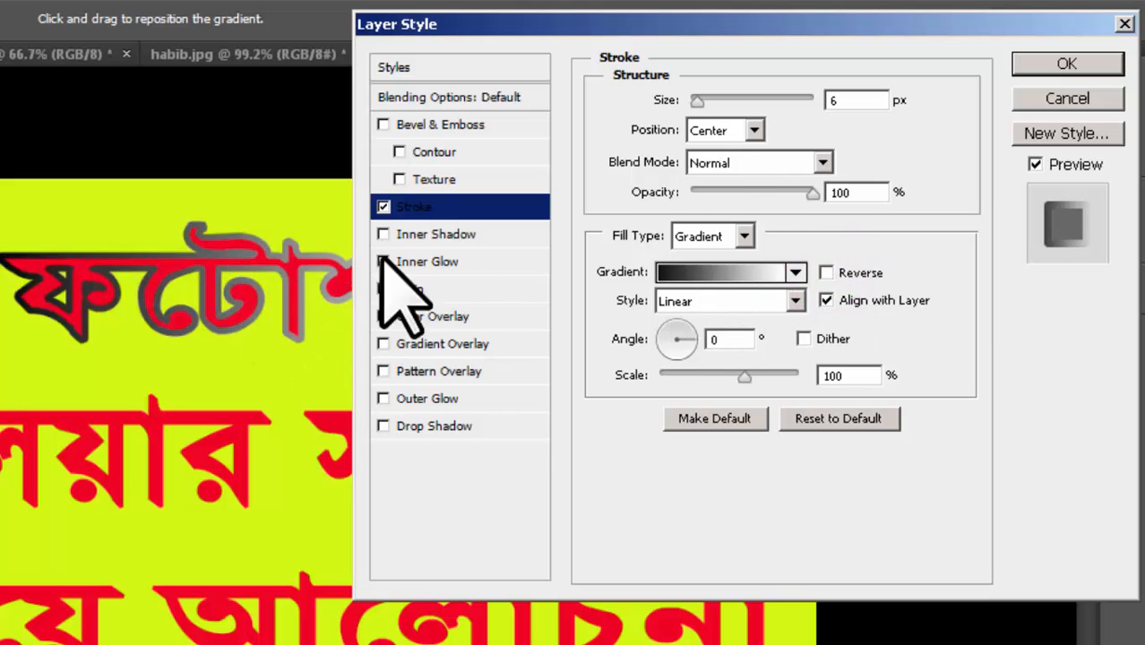
left_click_drag(654, 25, 787, 12)
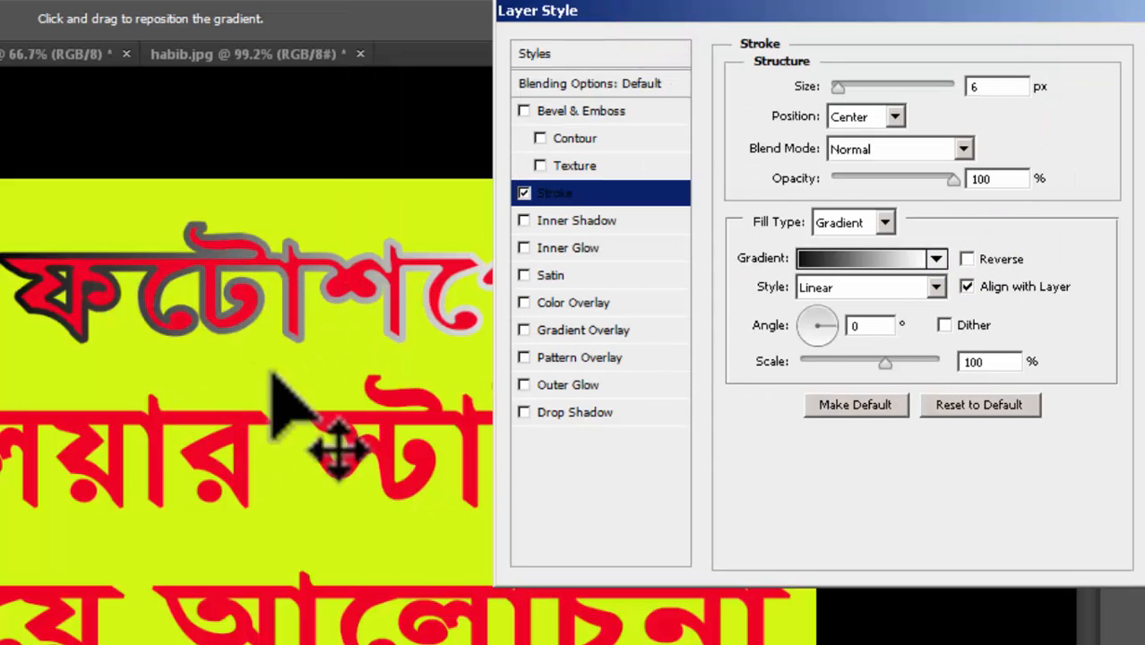
Try several multicolored and metallic gradient presets on the stroke and apply the rainbow spectrum gradient.
left_click(937, 258)
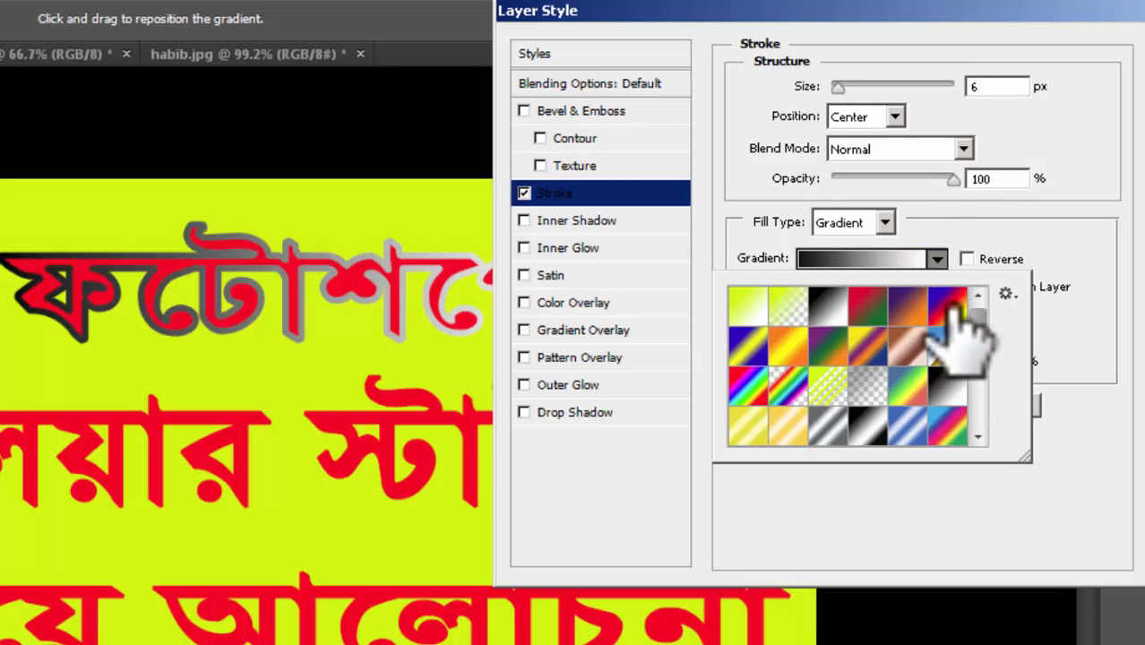
left_click_drag(975, 341, 992, 437)
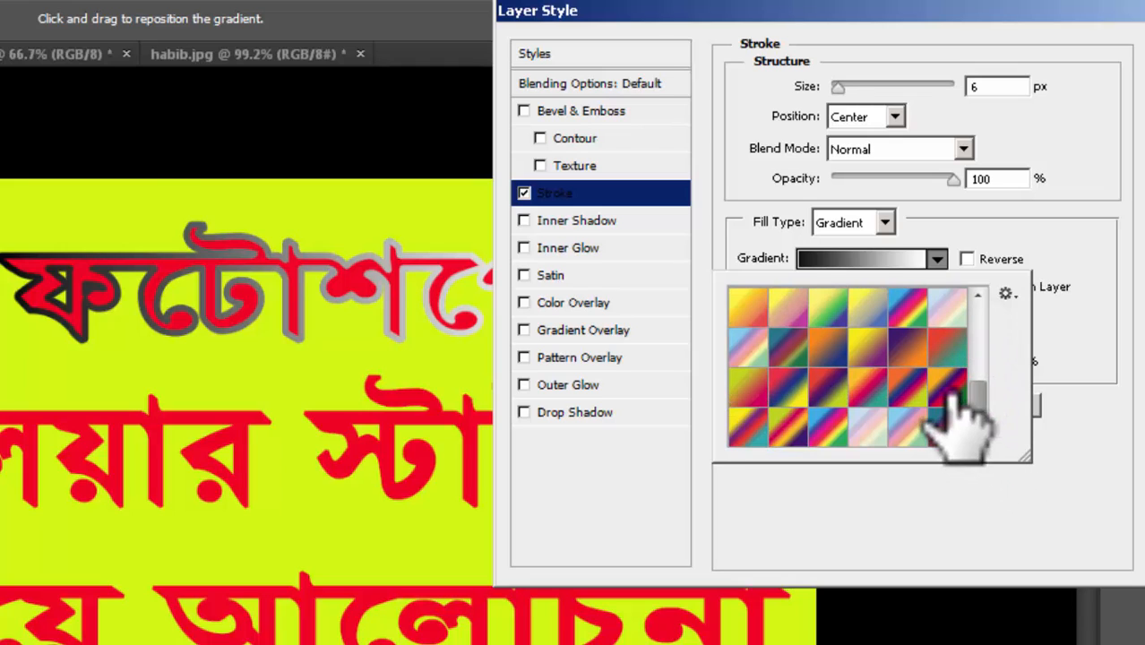
left_click(908, 386)
left_click(789, 385)
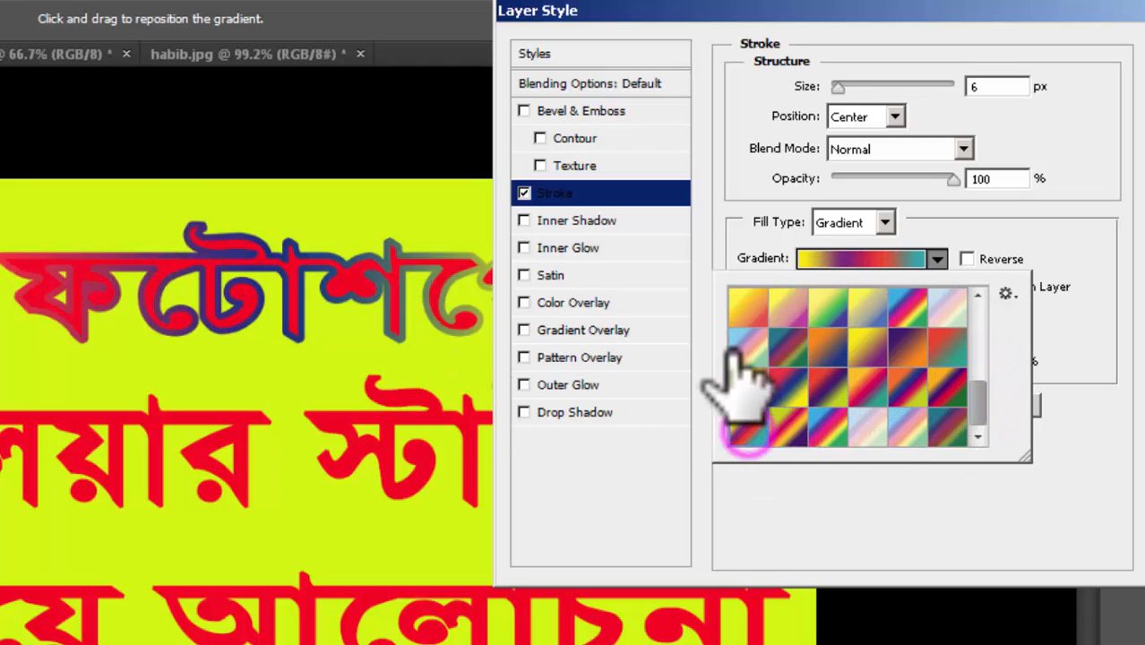
left_click(748, 307)
left_click(949, 309)
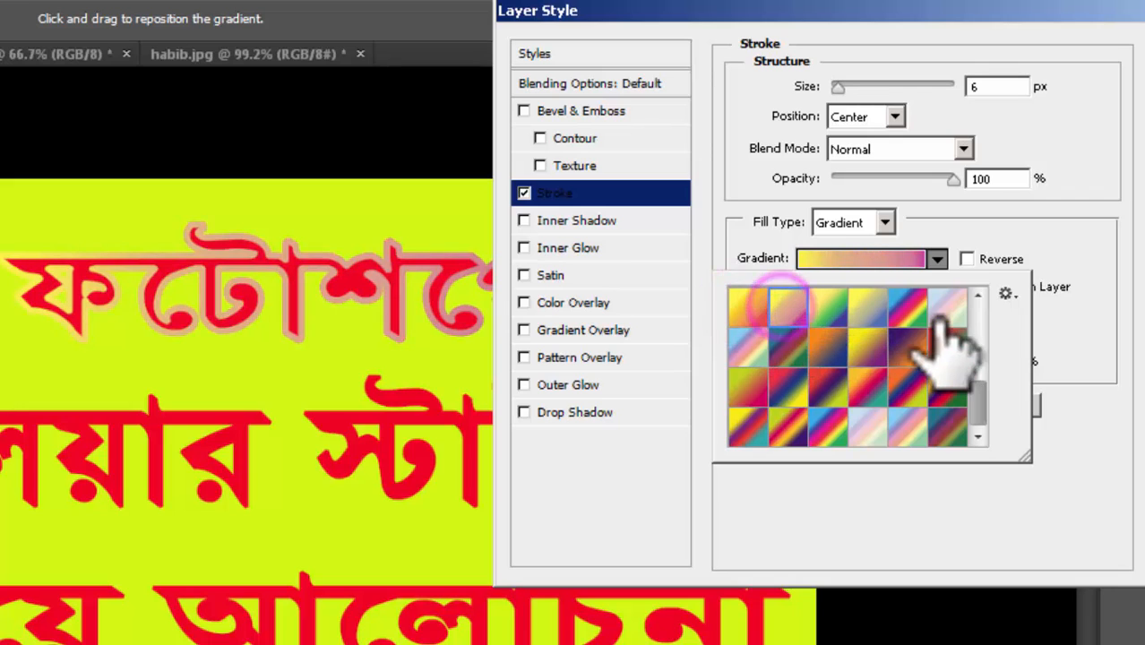
left_click_drag(979, 403, 979, 363)
left_click(938, 321)
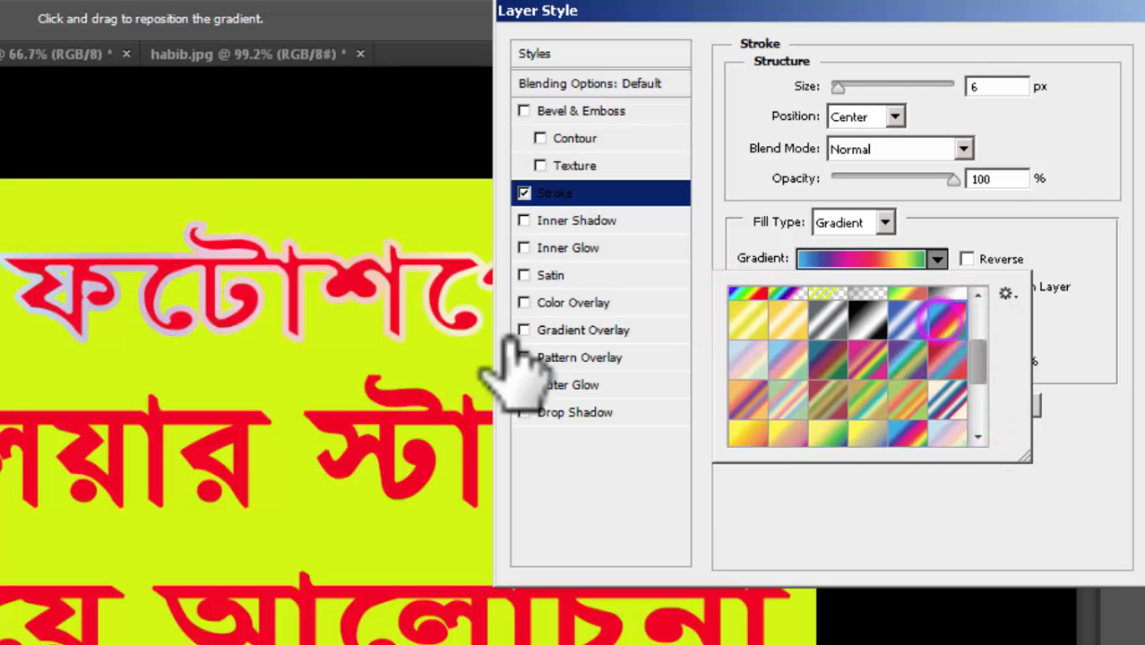
left_click(829, 312)
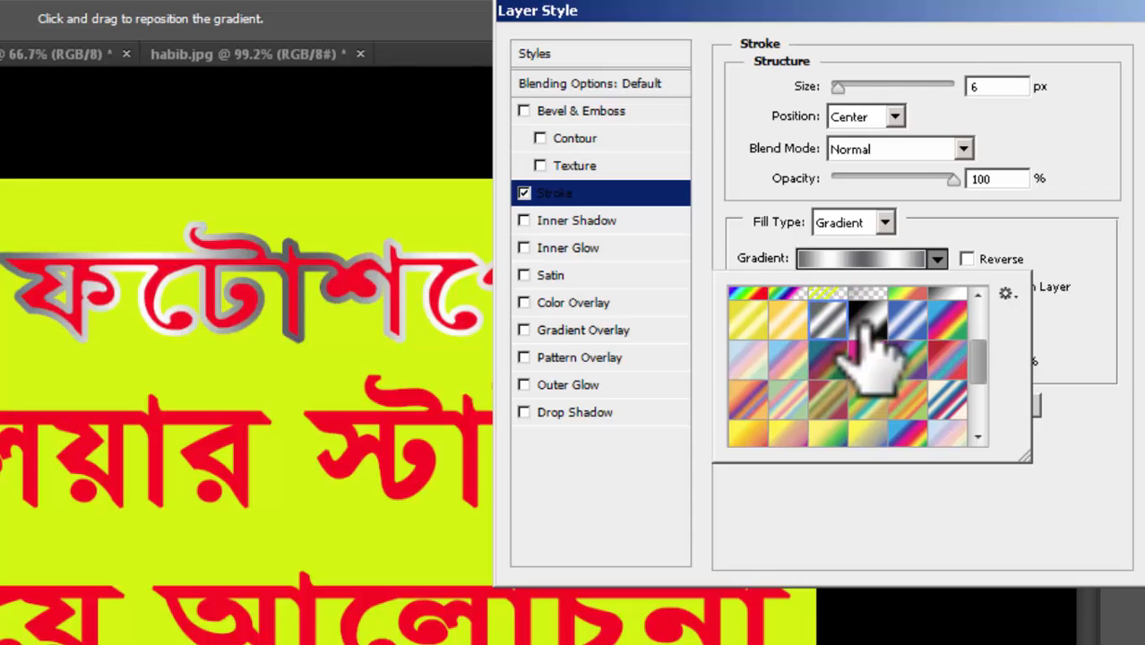
left_click(869, 321)
left_click(756, 294)
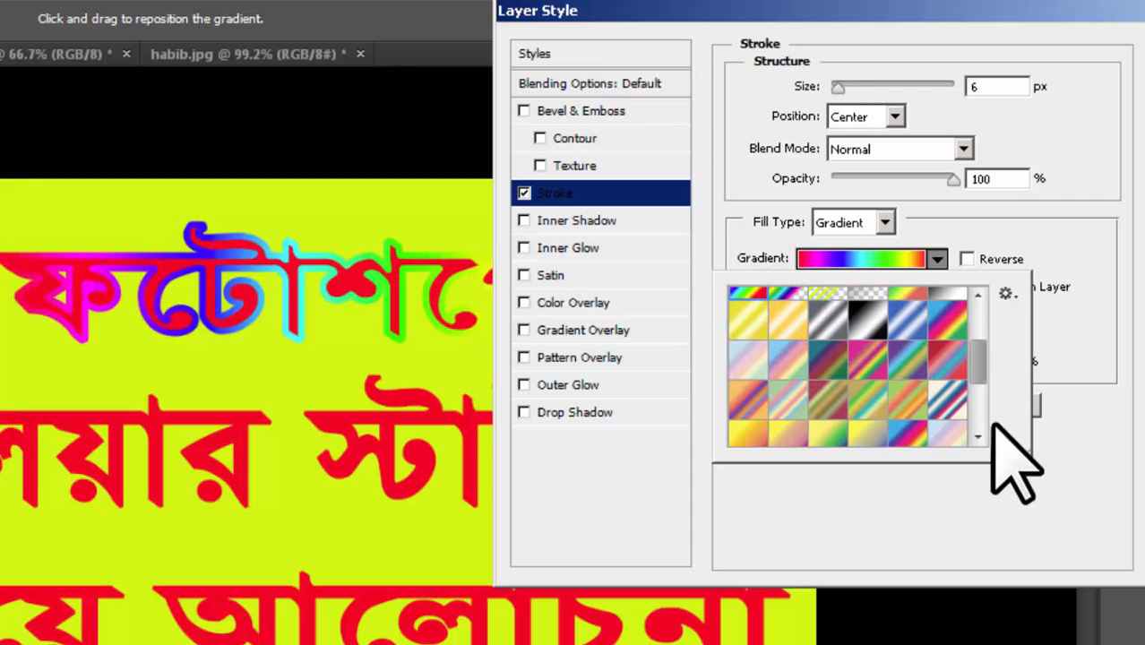
left_click_drag(979, 363, 969, 314)
left_click(1051, 212)
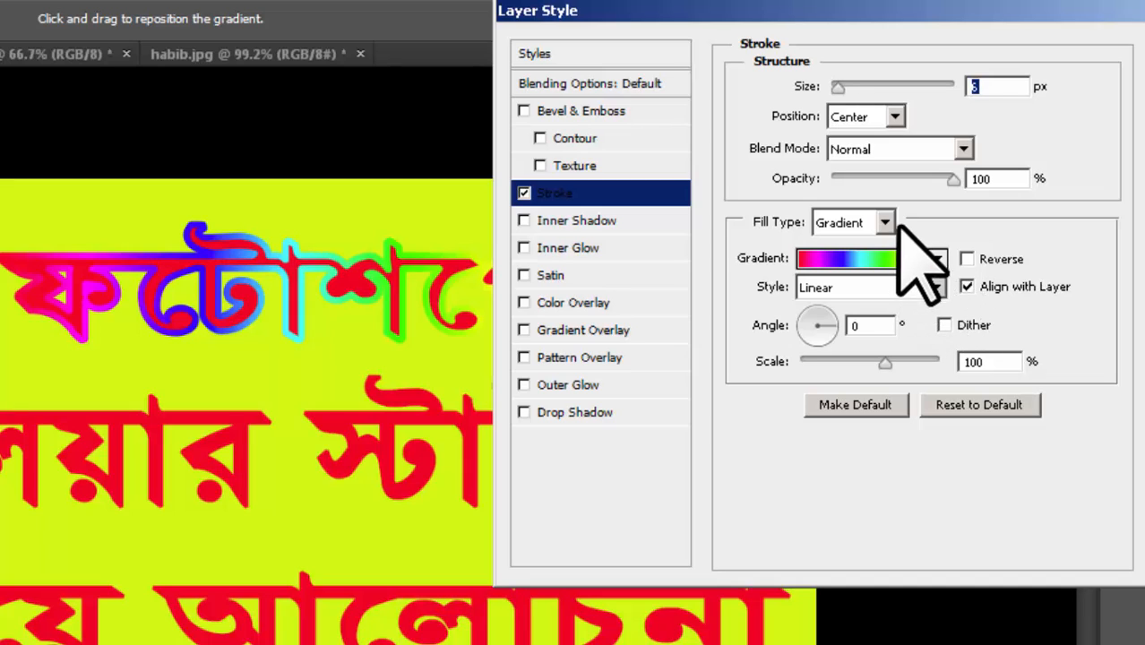
Set the stroke's fill type to Pattern, try a black ornamental pattern and apply the multicolored overlapping-circles pattern.
left_click(885, 223)
left_click(856, 285)
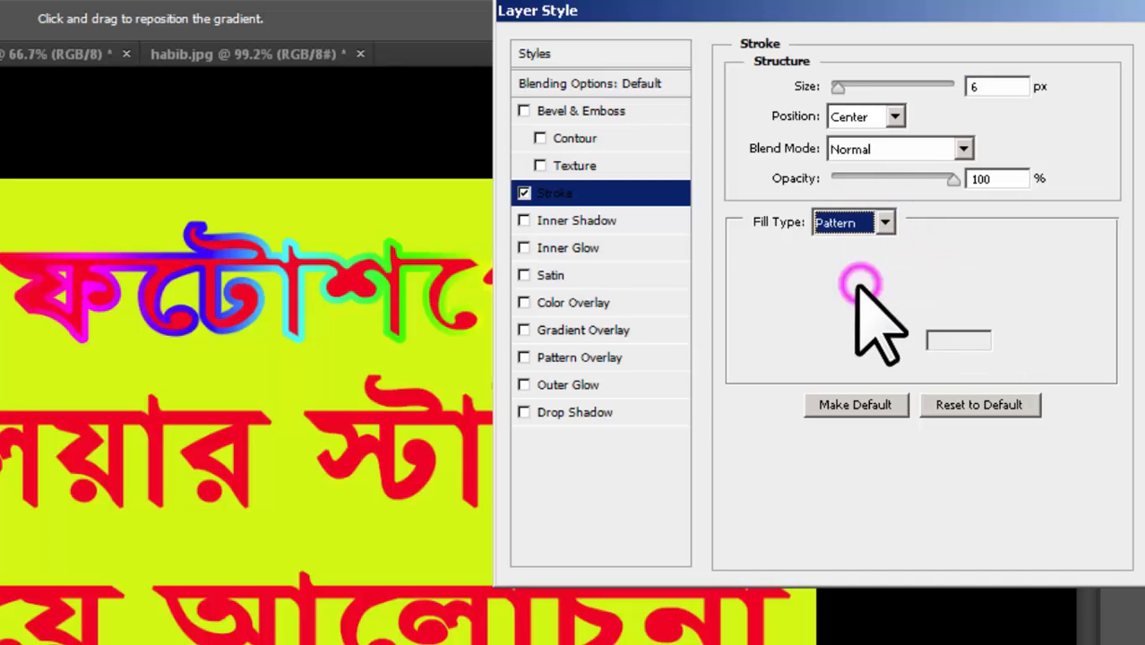
left_click(870, 286)
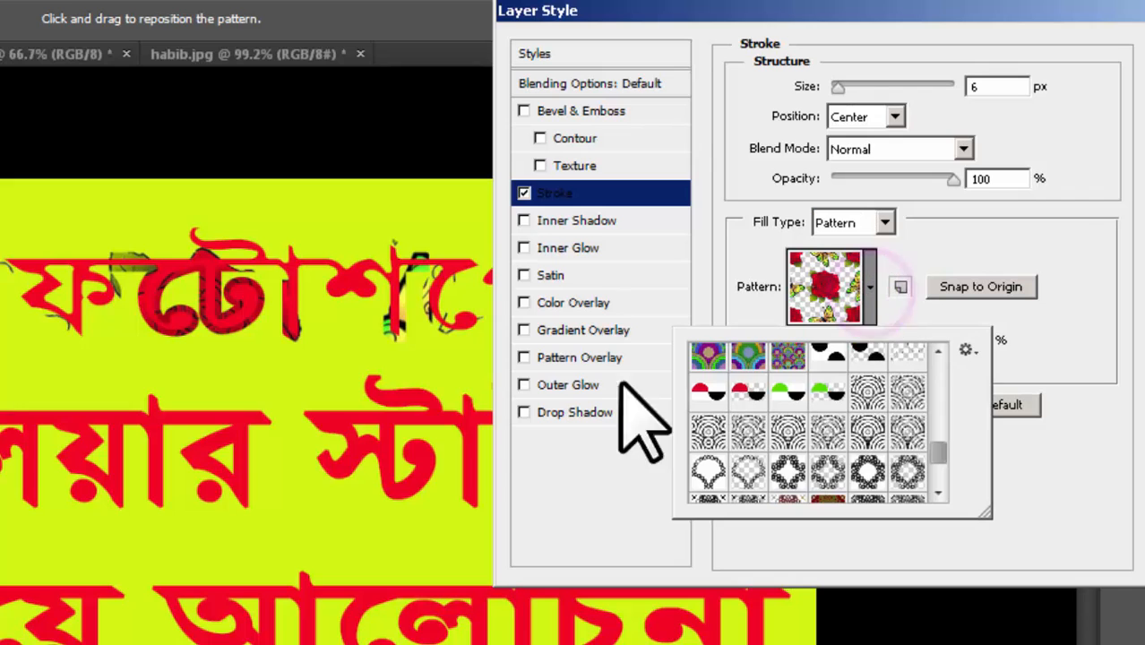
left_click(827, 471)
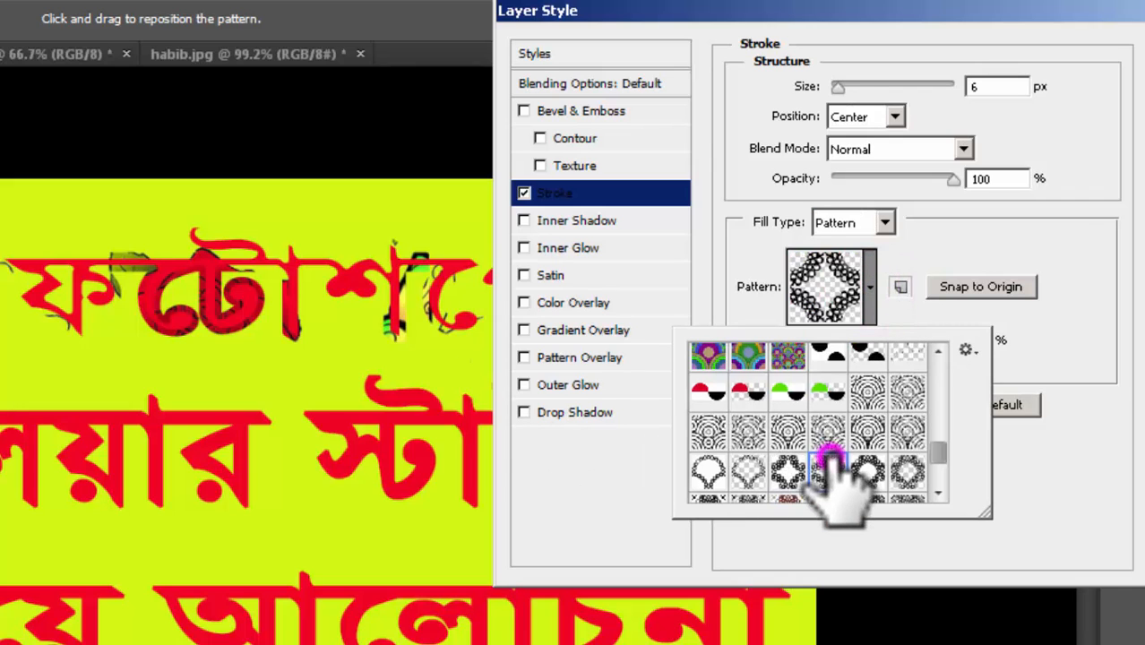
left_click(789, 356)
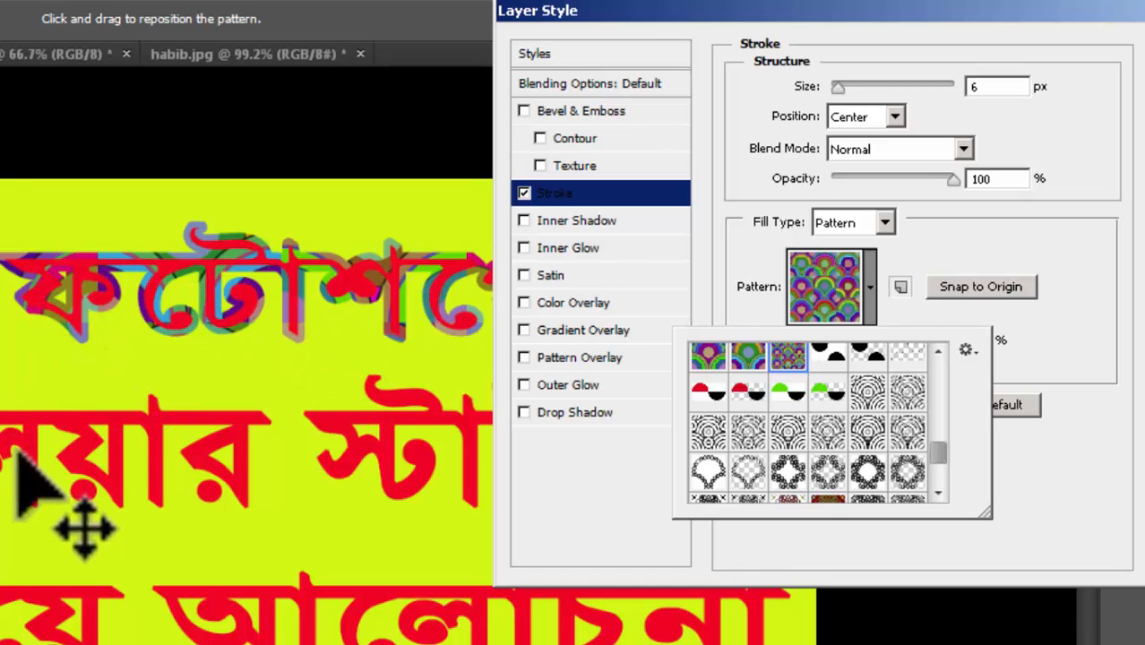
Try white-dot, chain and portrait patterns on the stroke and apply the black, gray and white checkered pattern.
left_click(937, 445)
left_click(868, 388)
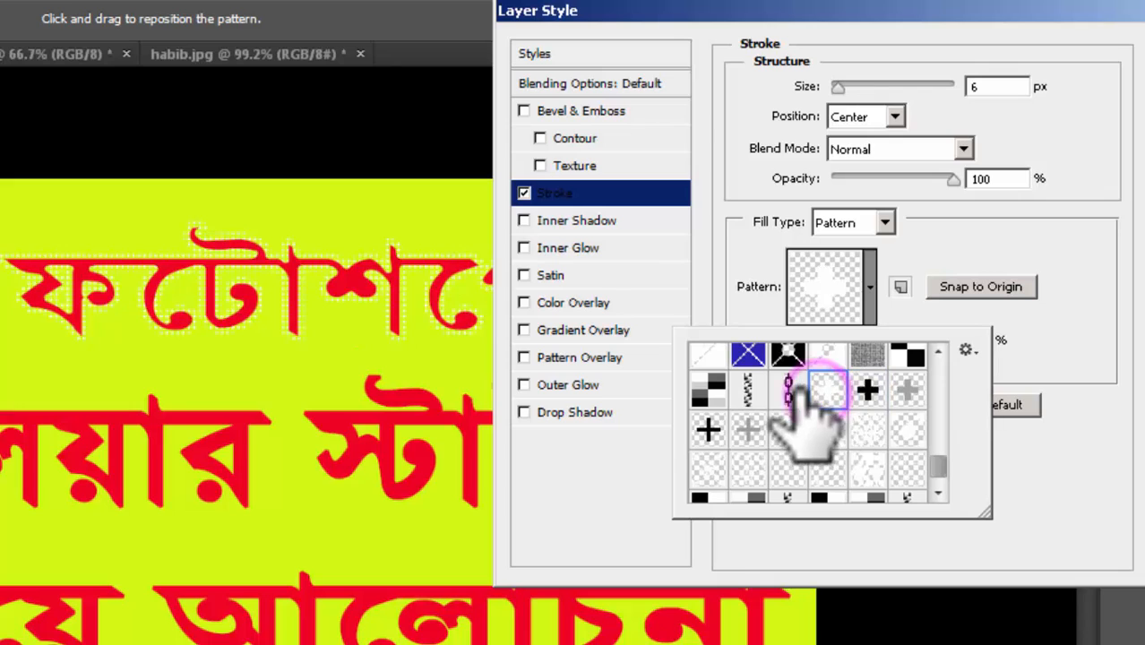
left_click(787, 388)
left_click(747, 388)
left_click(714, 394)
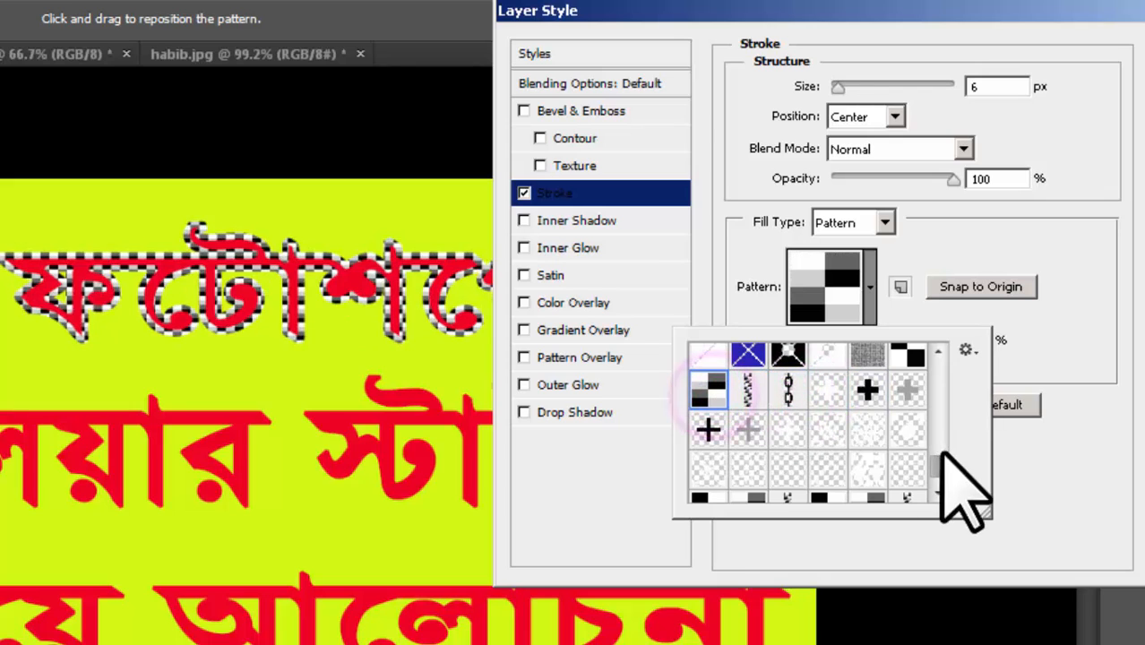
left_click(938, 466)
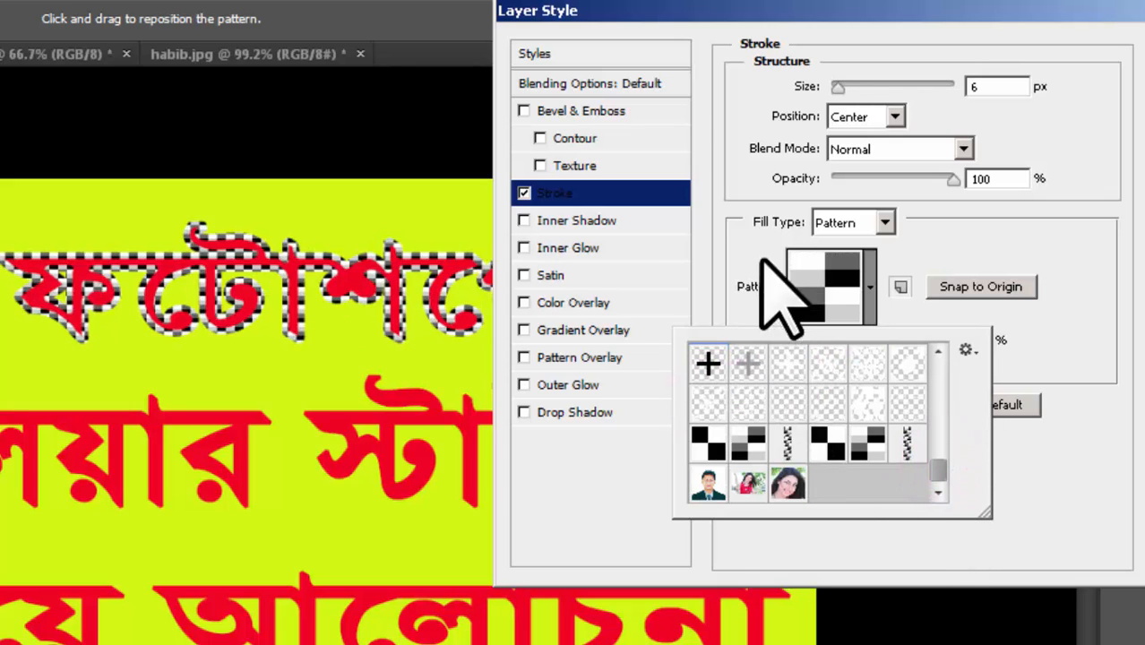
left_click(786, 483)
left_click(756, 483)
left_click(749, 442)
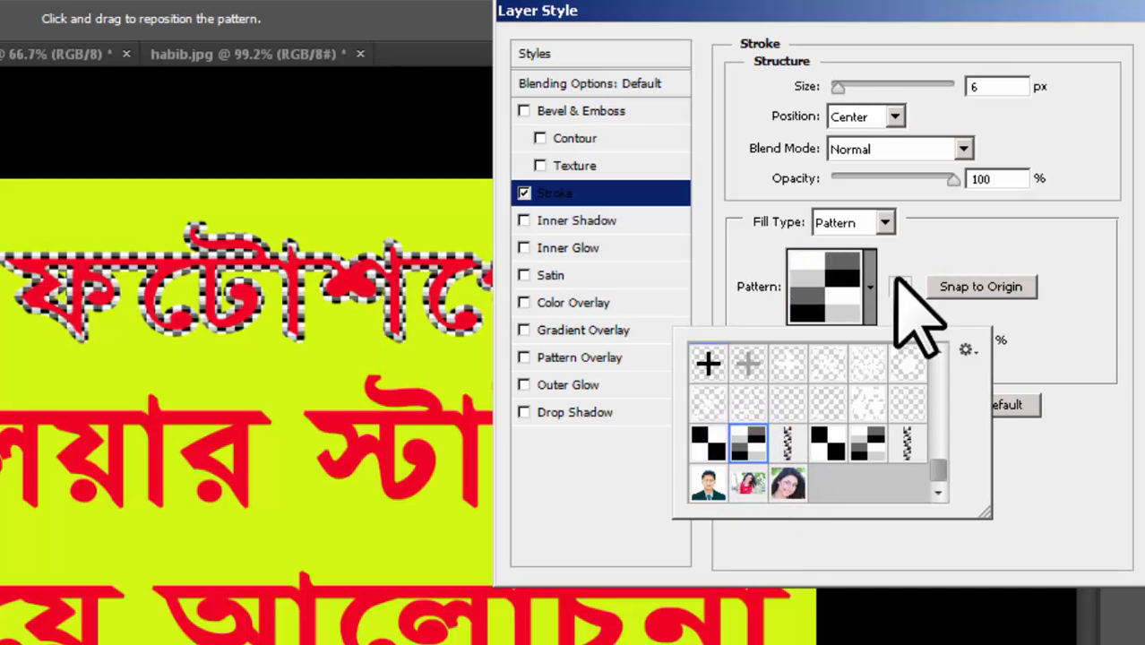
left_click(1017, 359)
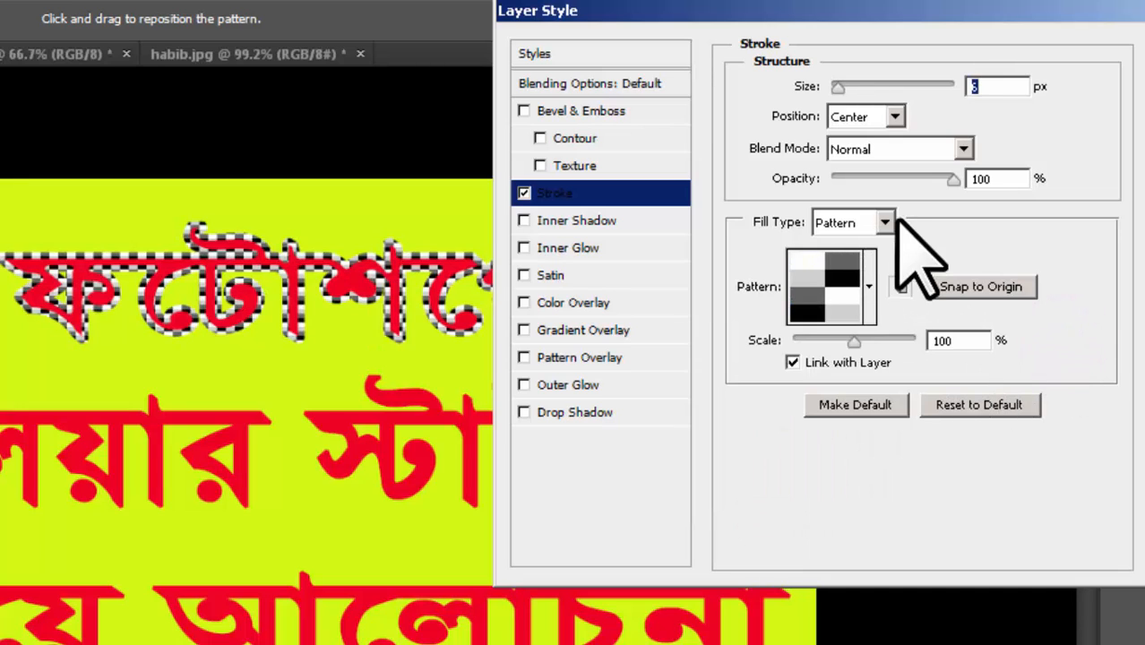
Set the stroke's fill type back to Color, save the stroke settings as the default and reset the effect to its defaults.
left_click(886, 223)
left_click(811, 249)
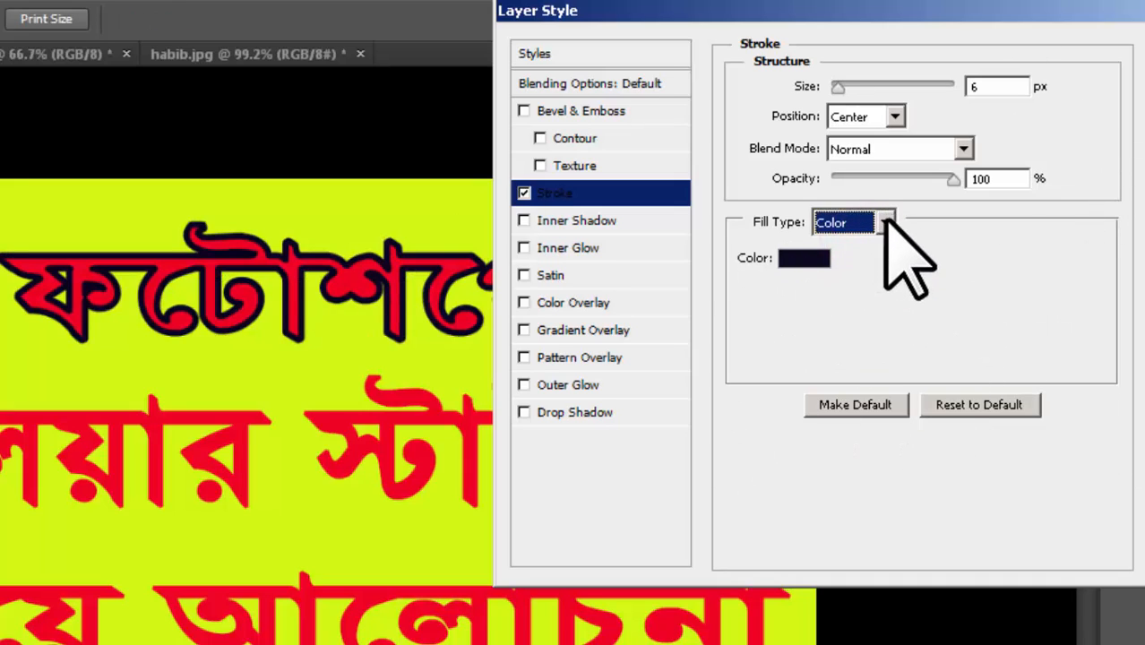
left_click(885, 222)
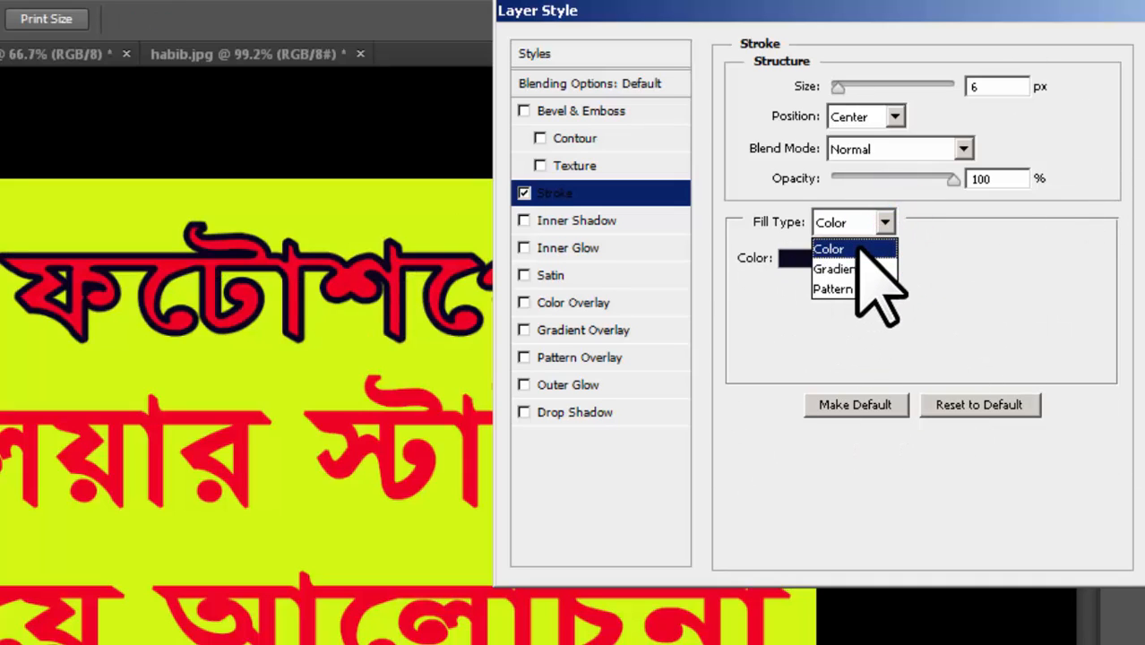
left_click(957, 244)
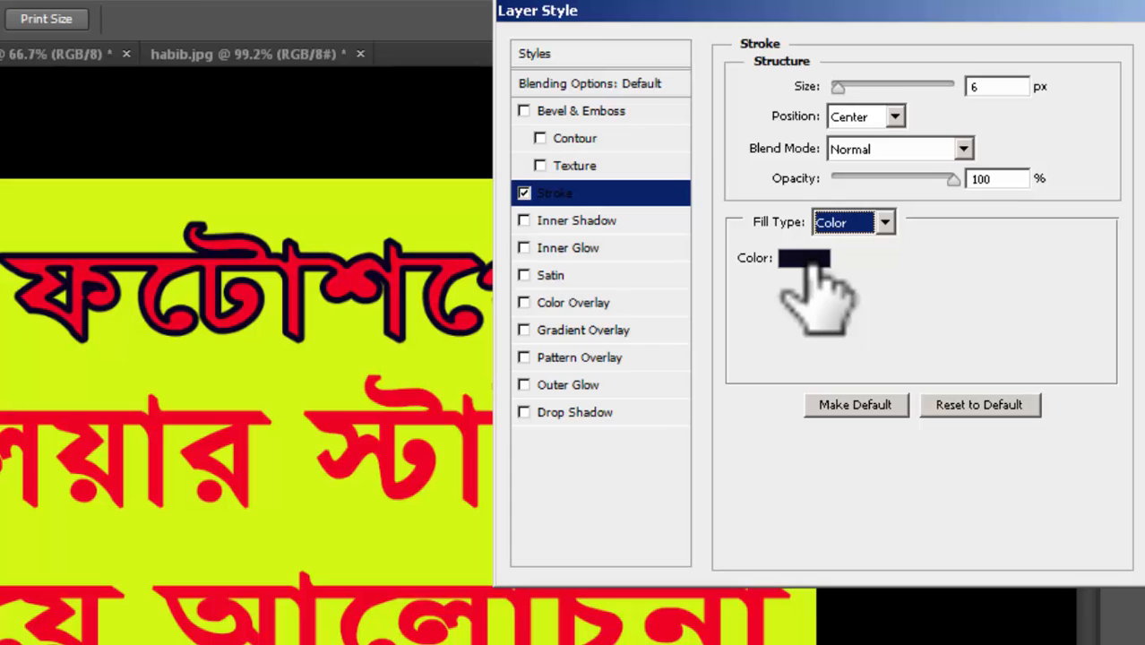
left_click(863, 407)
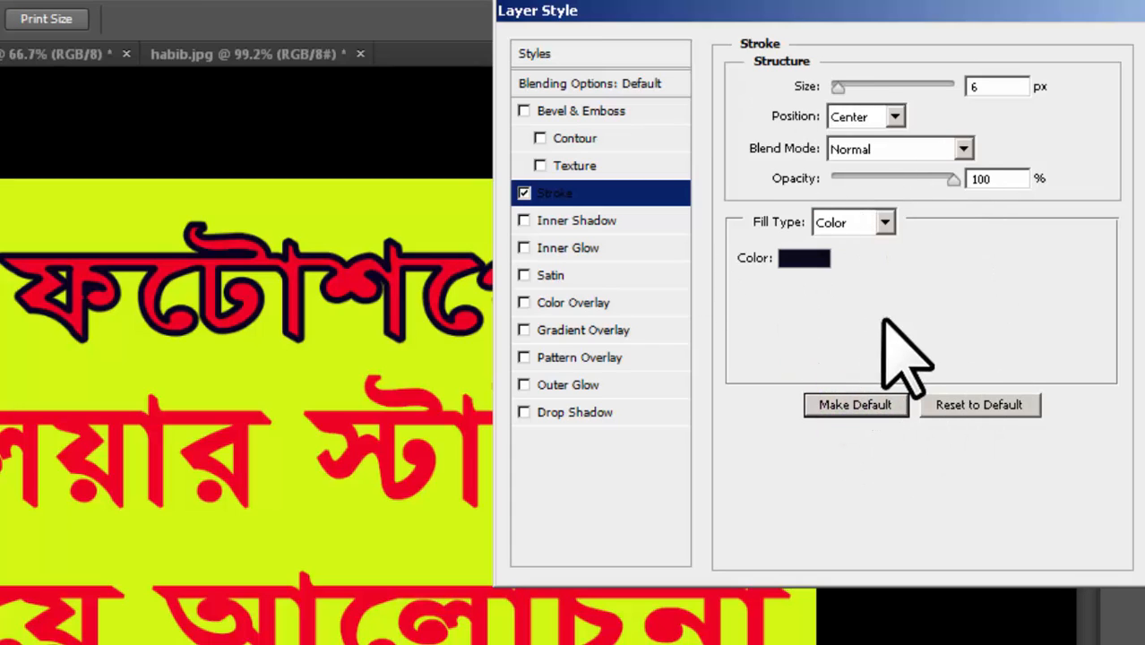
left_click(979, 405)
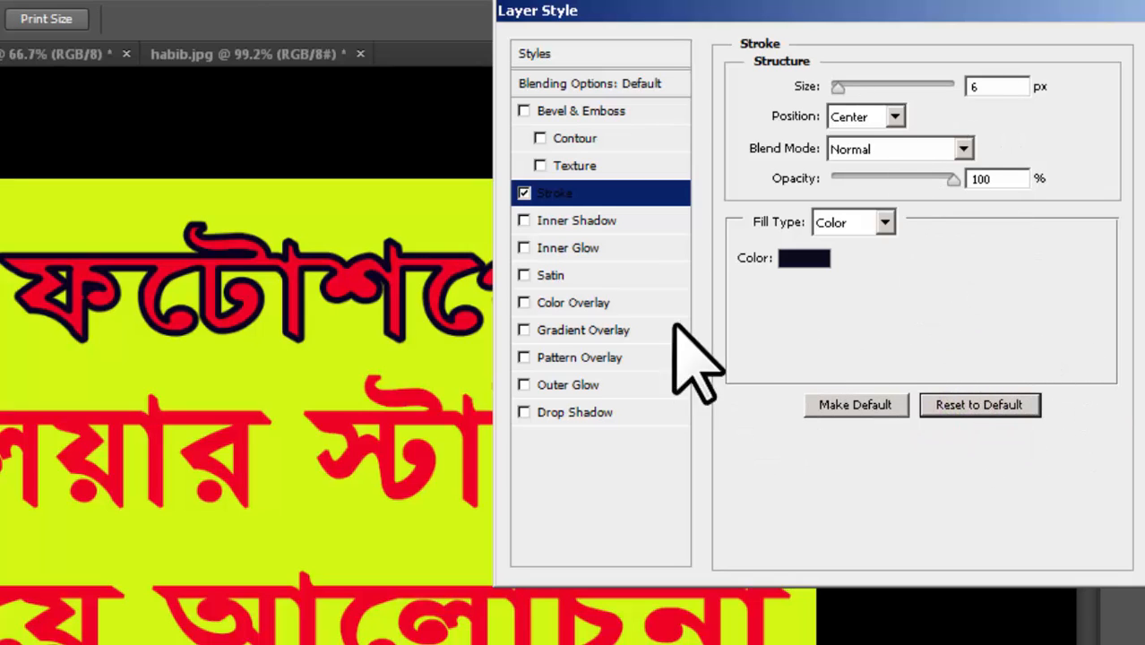
Compare the text with and without the stroke, leave the Stroke effect disabled and reposition the dialog.
left_click(525, 193)
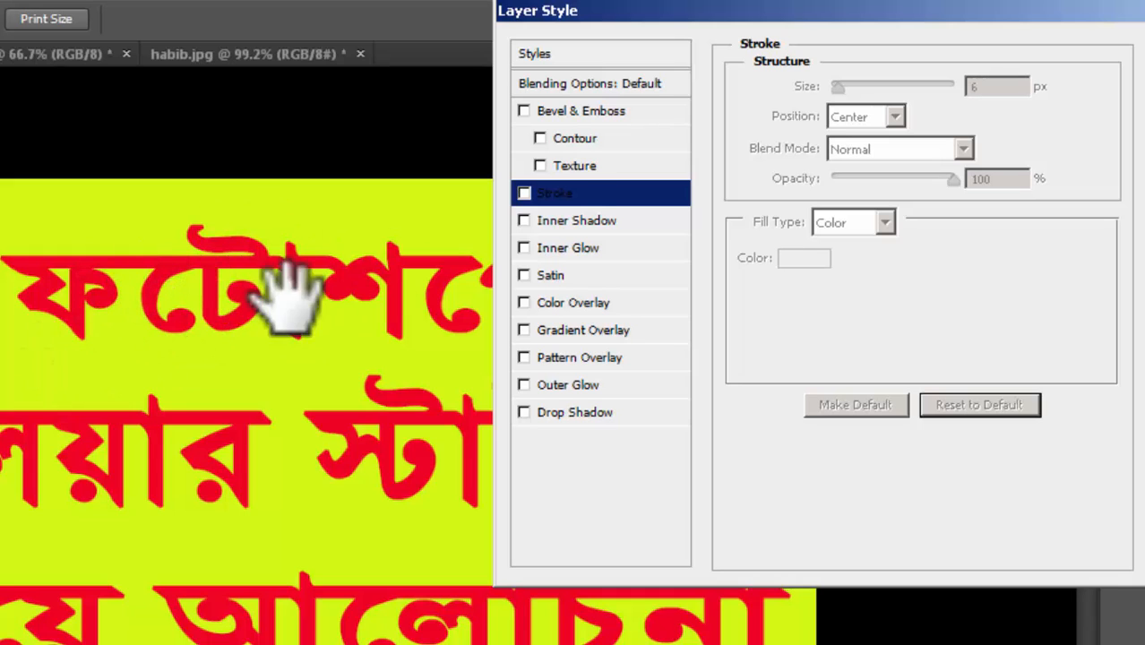
left_click(525, 193)
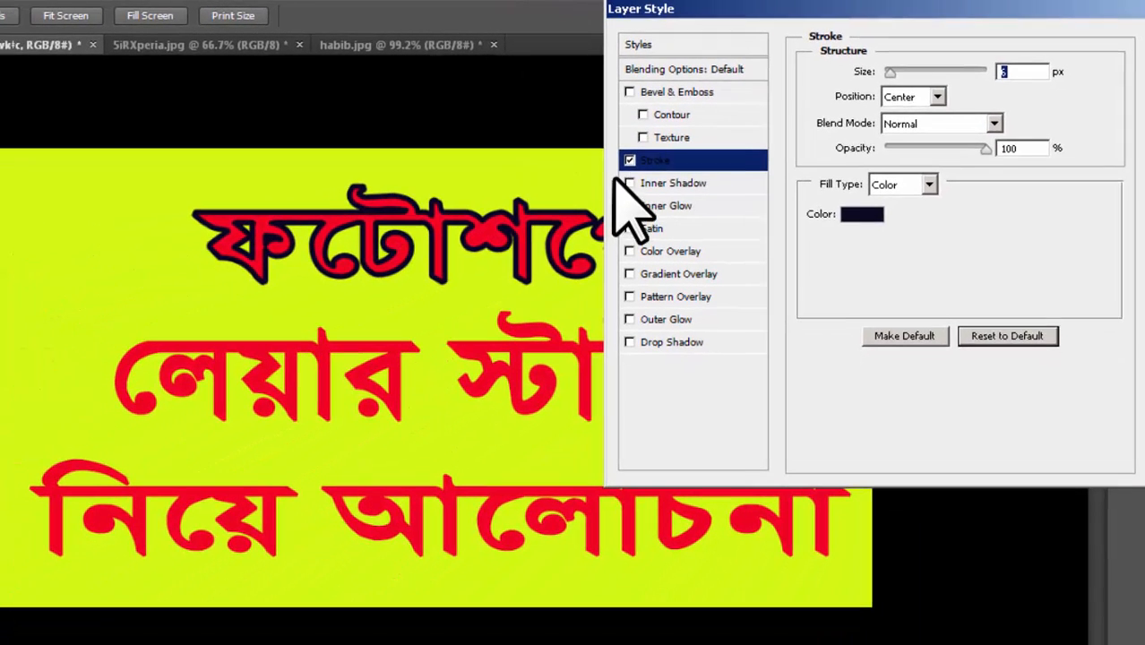
left_click(525, 192)
left_click_drag(782, 10, 718, 11)
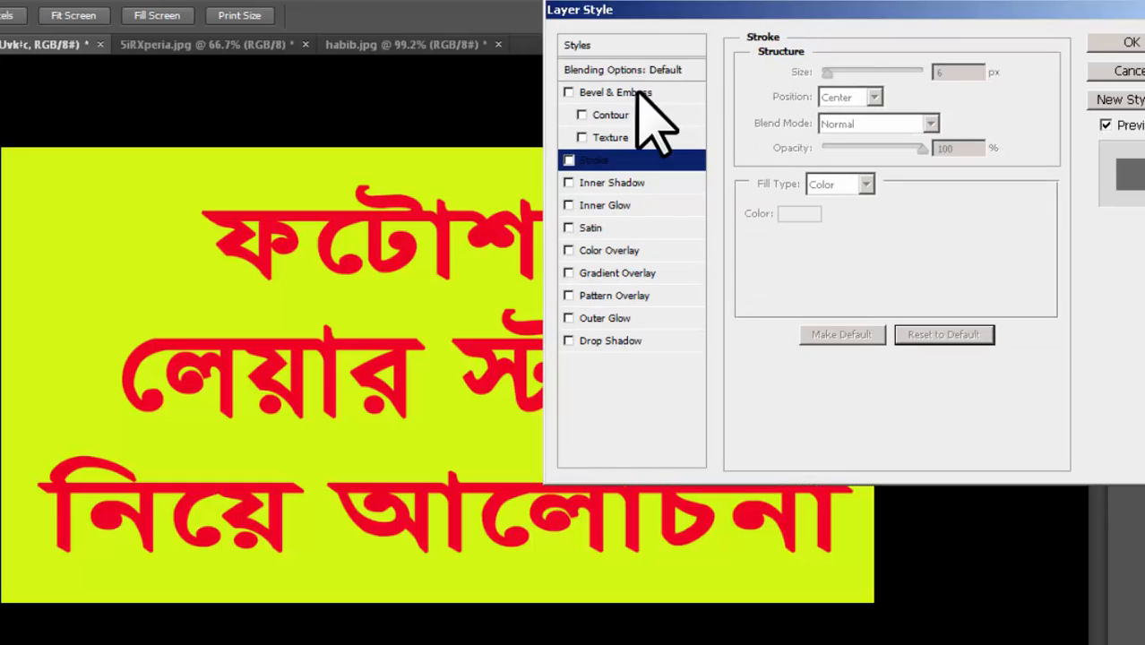
Enable Bevel & Emboss on the text layer and compare the text with the effect off and on.
left_click(569, 94)
left_click(672, 92)
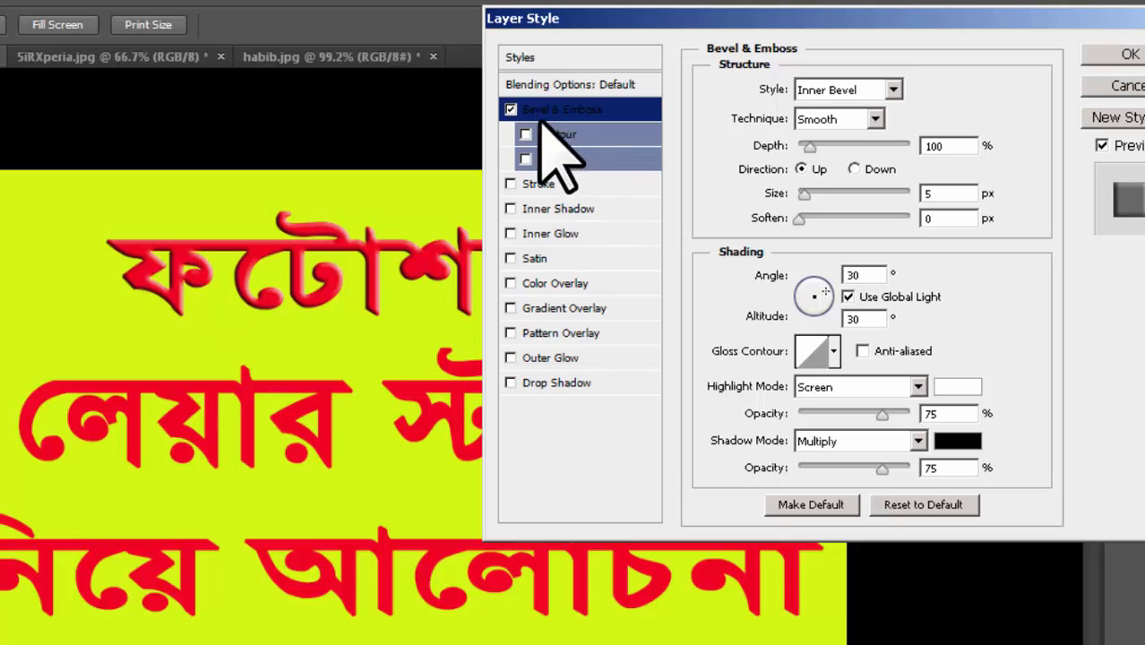
left_click(510, 109)
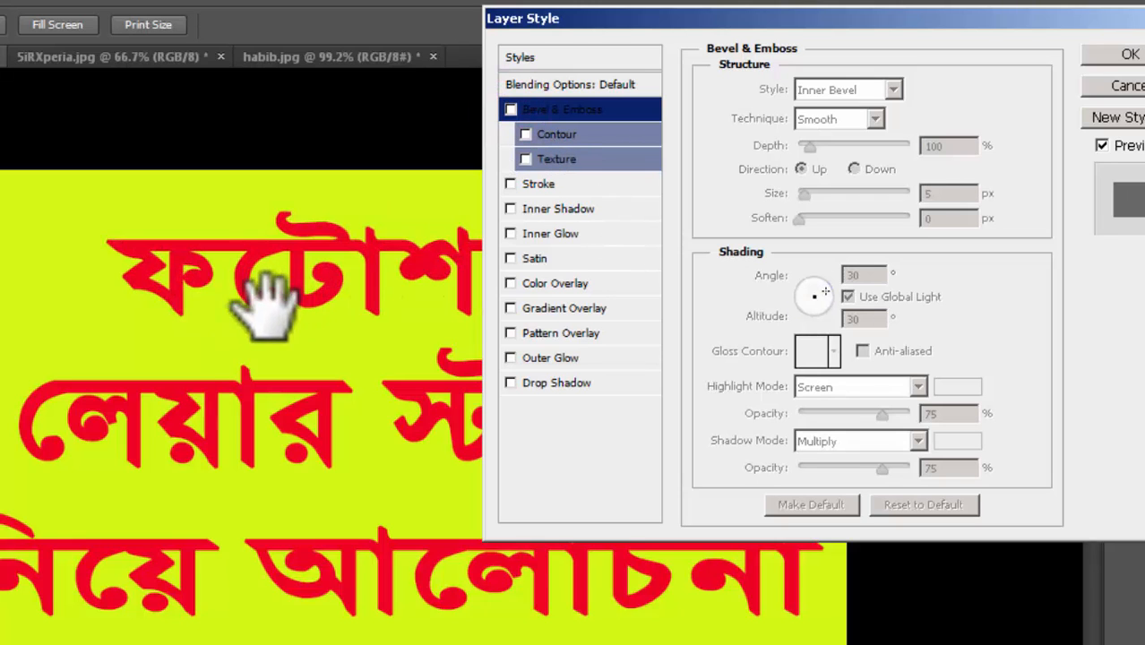
left_click(510, 109)
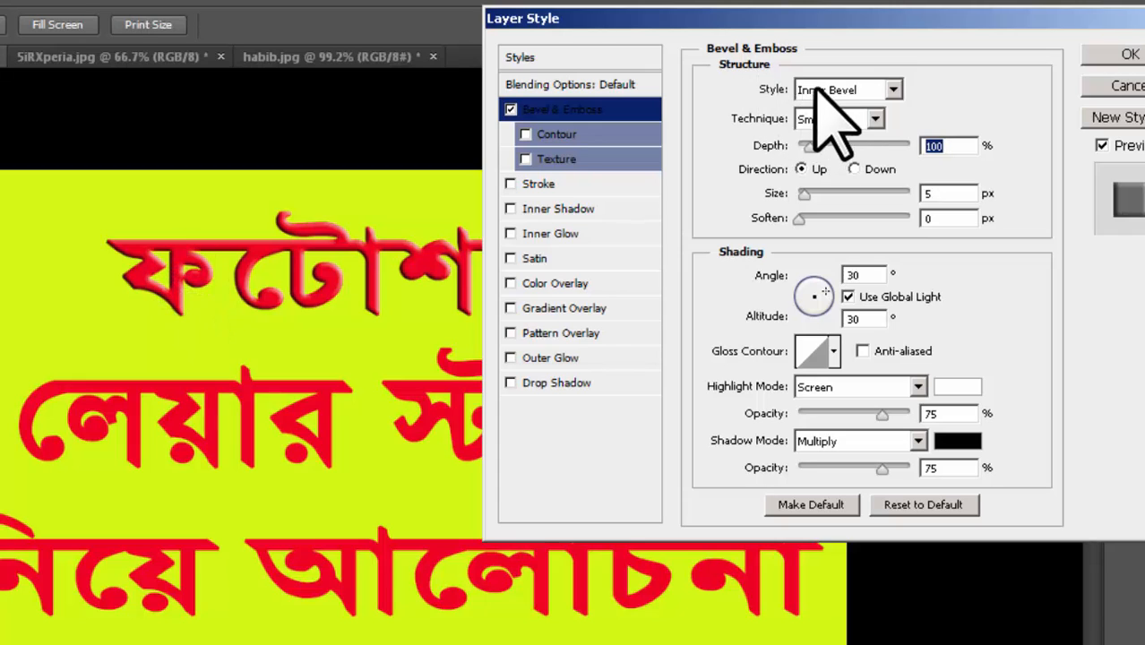
Try the Outer Bevel, Inner Bevel, Emboss, Pillow Emboss and Stroke Emboss styles on the text and return to Outer Bevel.
left_click(893, 89)
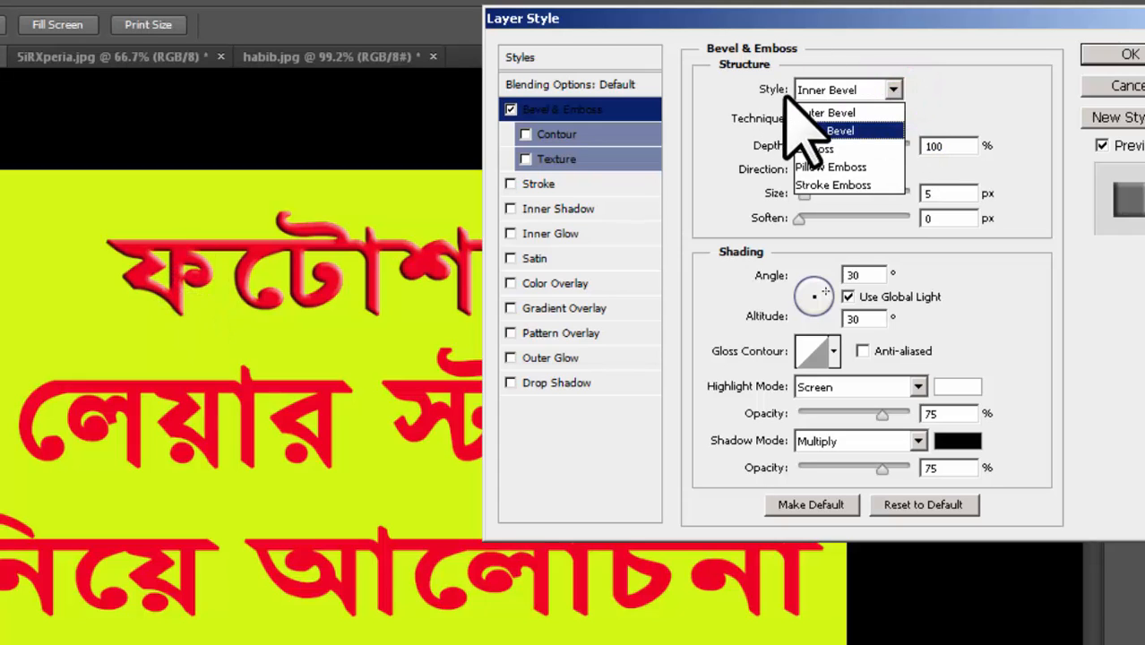
left_click(824, 113)
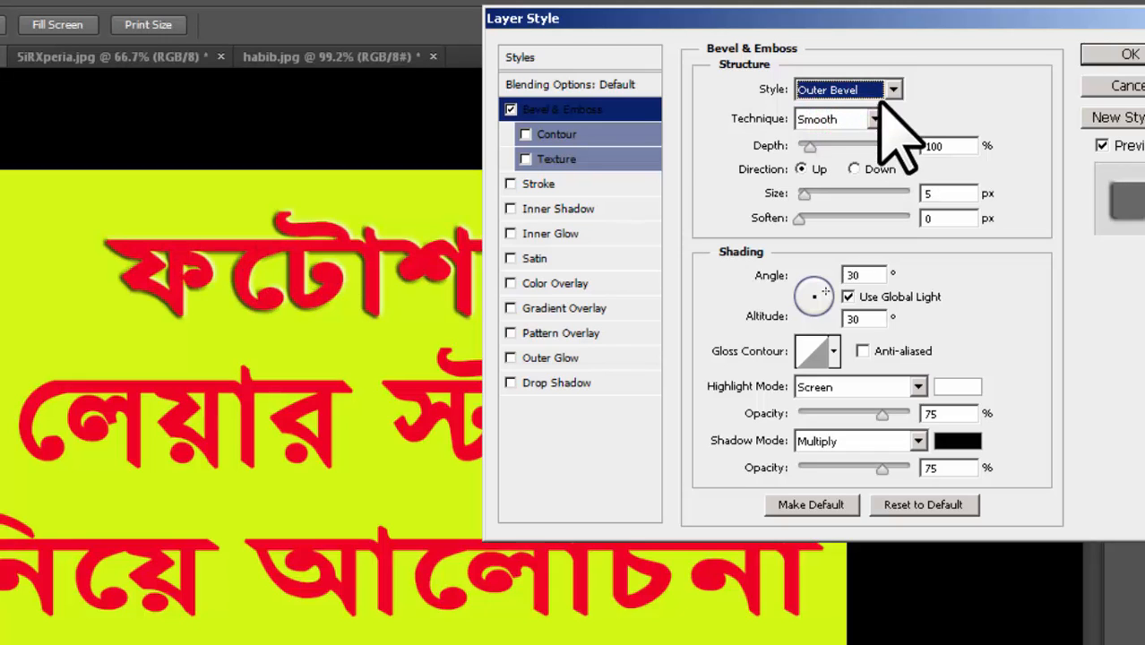
left_click(894, 90)
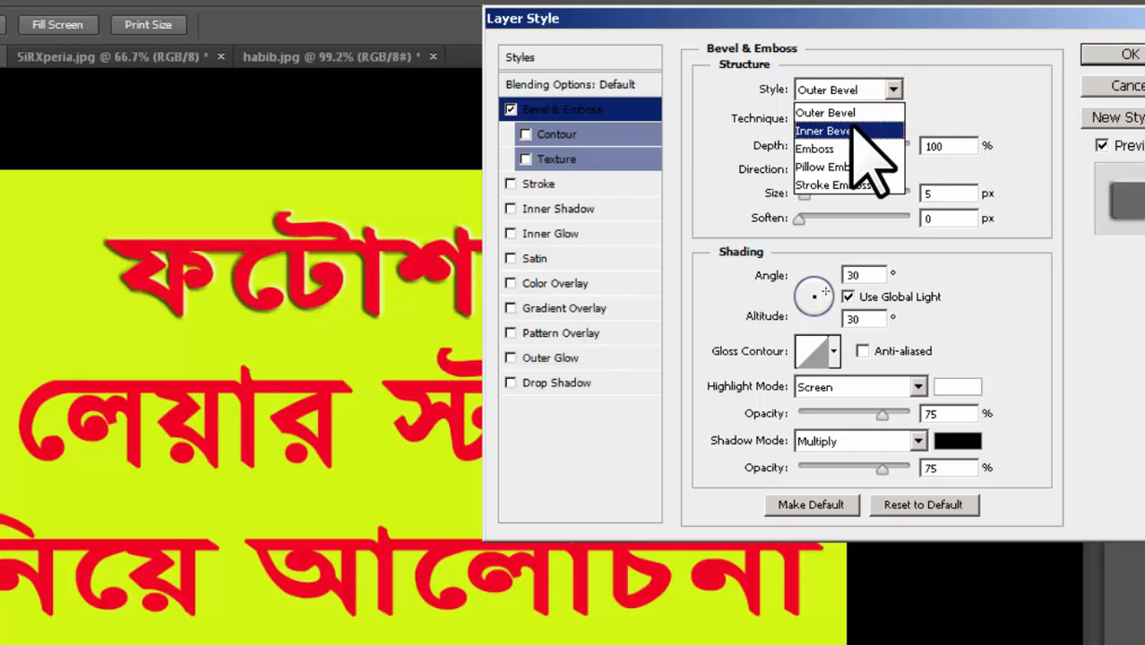
left_click(838, 131)
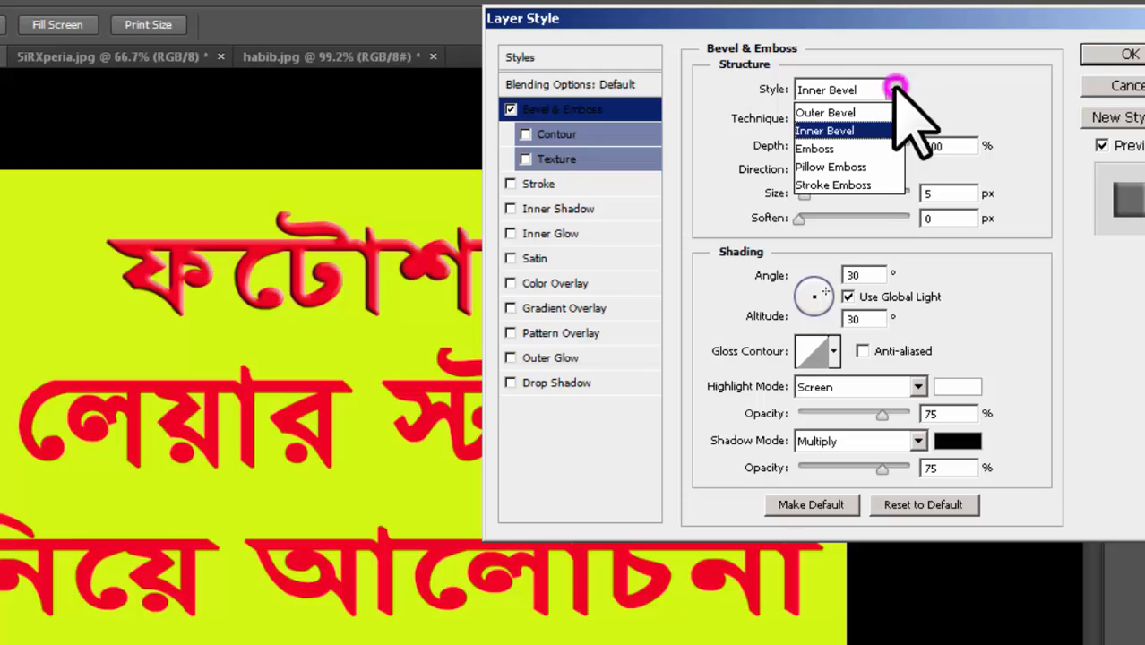
left_click(856, 149)
left_click(893, 89)
left_click(874, 168)
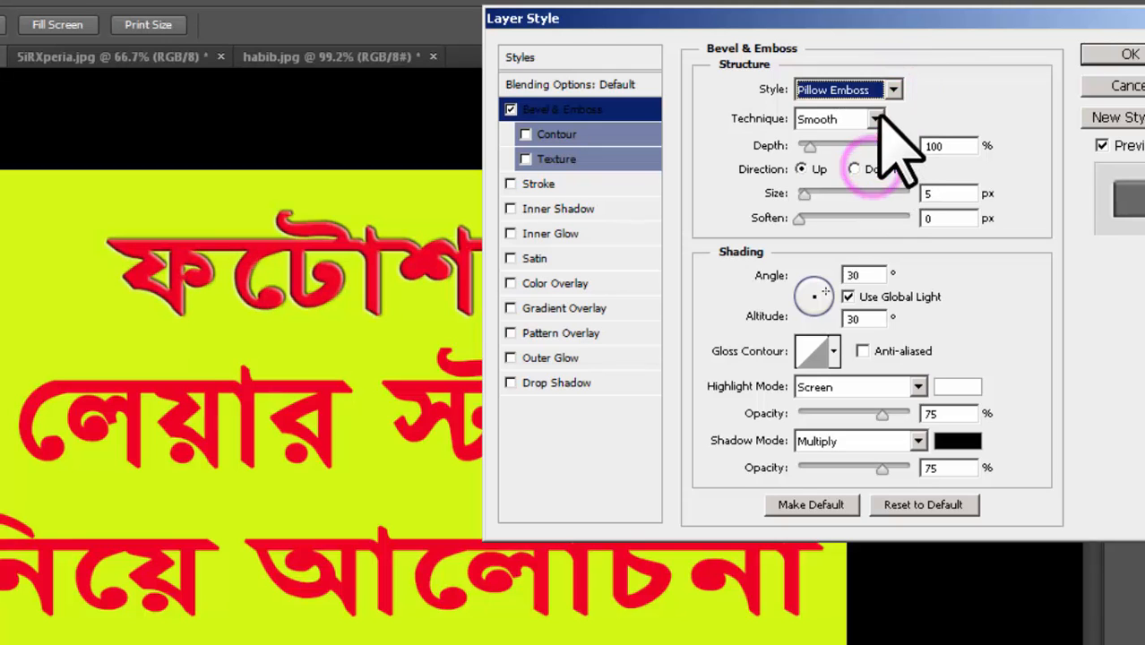
left_click(893, 90)
left_click(874, 184)
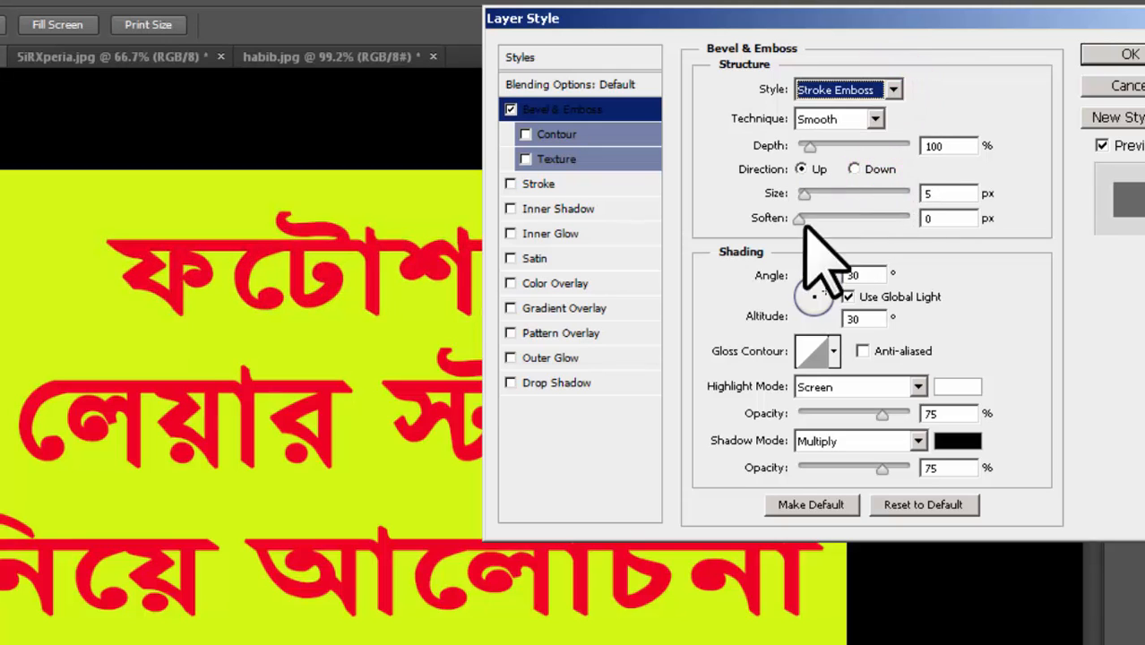
left_click(894, 89)
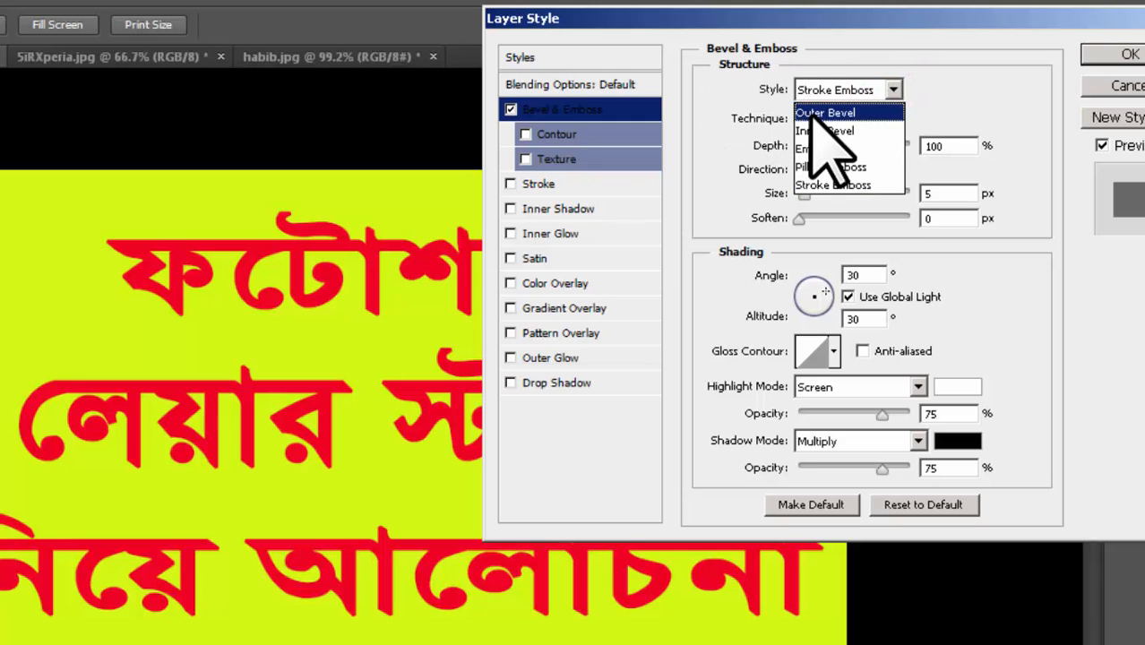
left_click(811, 113)
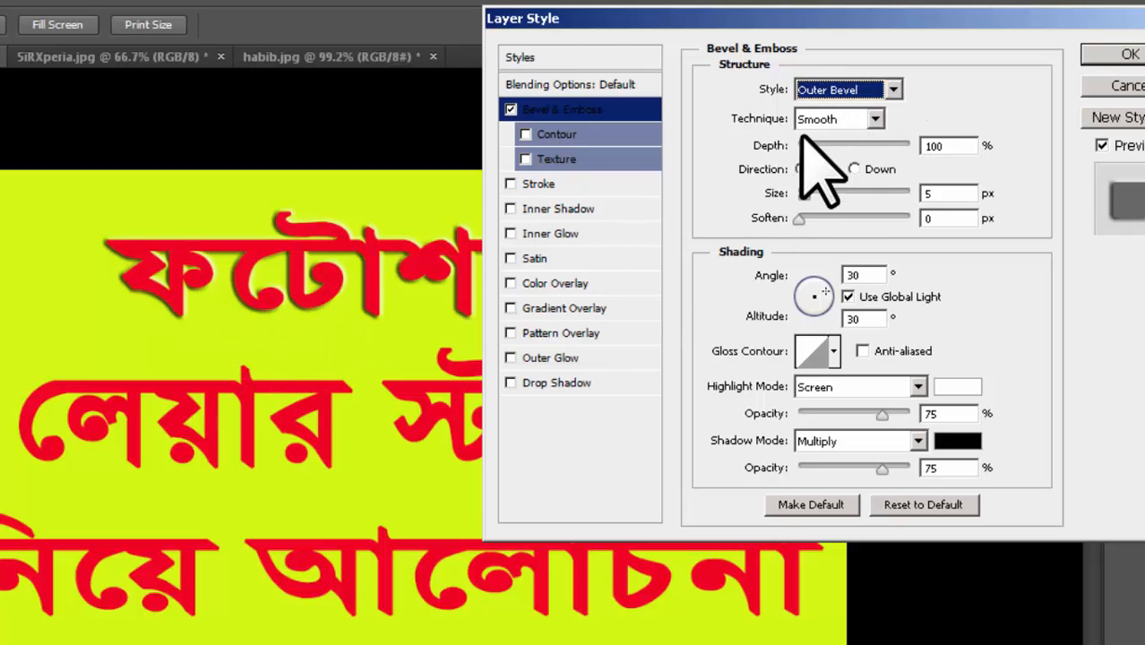
Try the Chisel Hard and Chisel Soft bevel techniques on the text and return to Smooth.
left_click(874, 118)
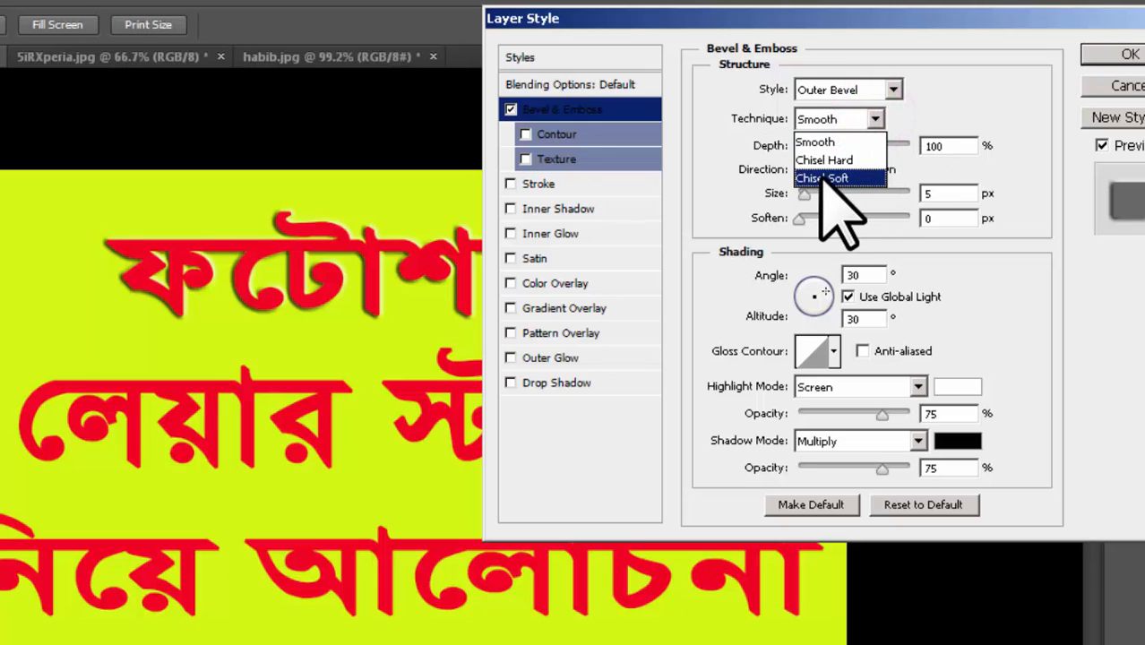
left_click(812, 143)
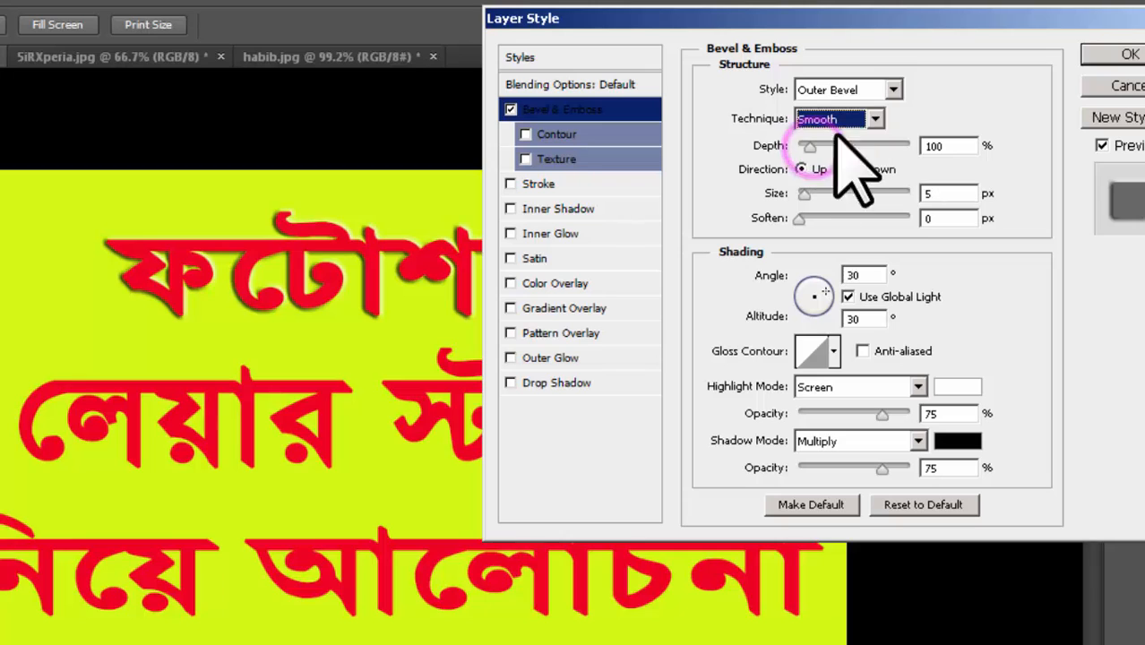
left_click(874, 118)
left_click(847, 160)
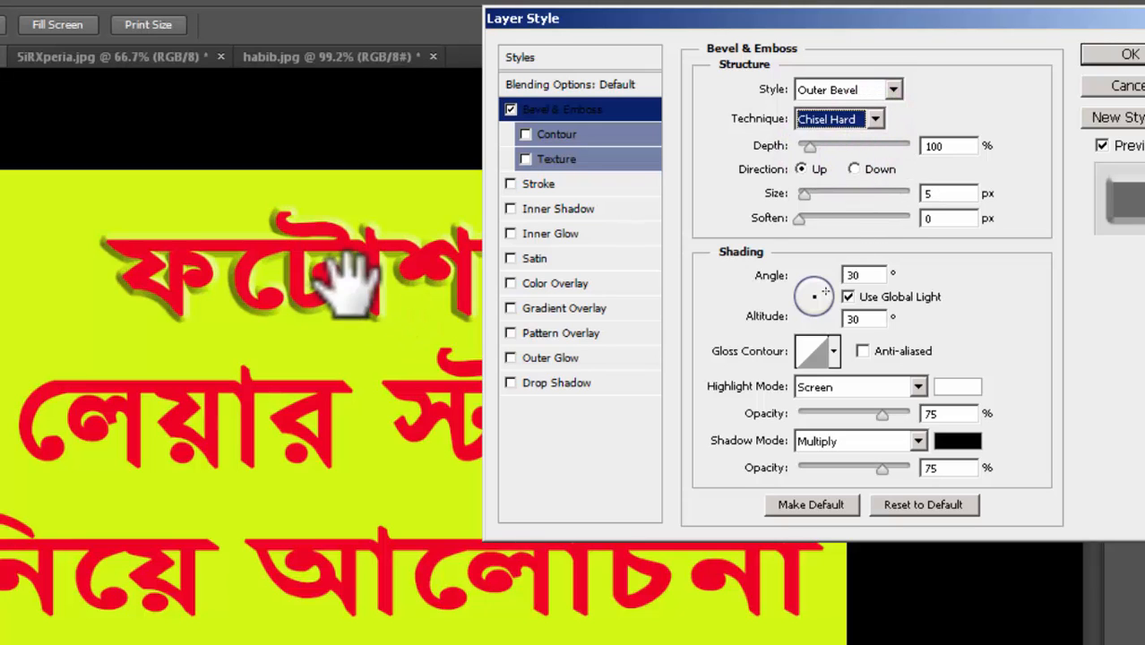
left_click(873, 120)
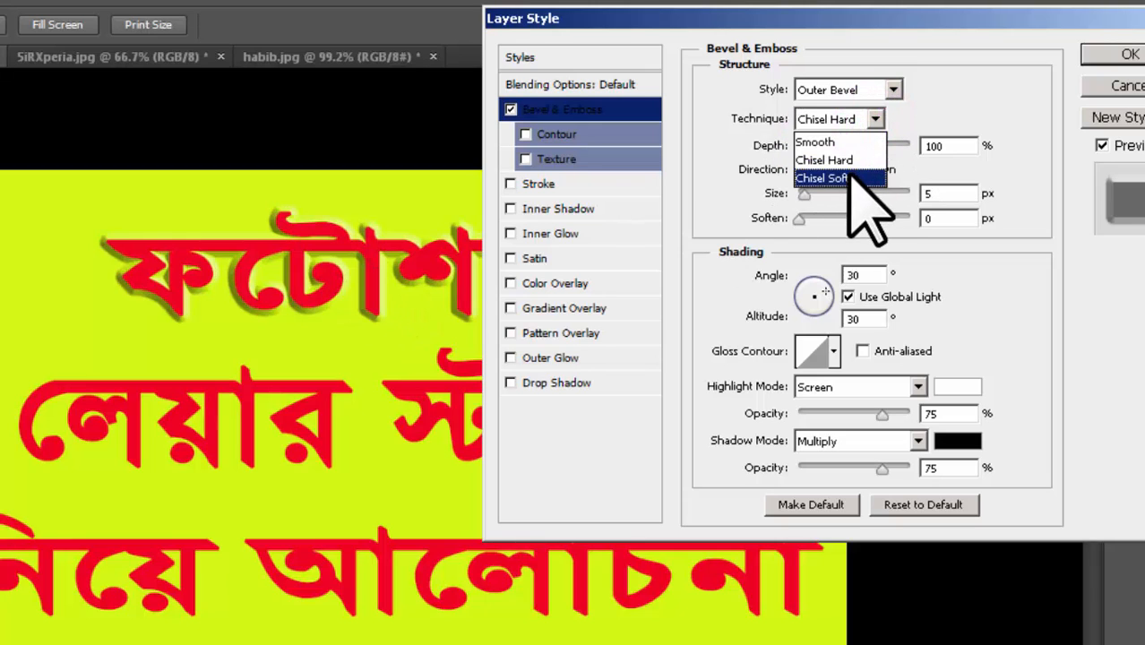
left_click(849, 177)
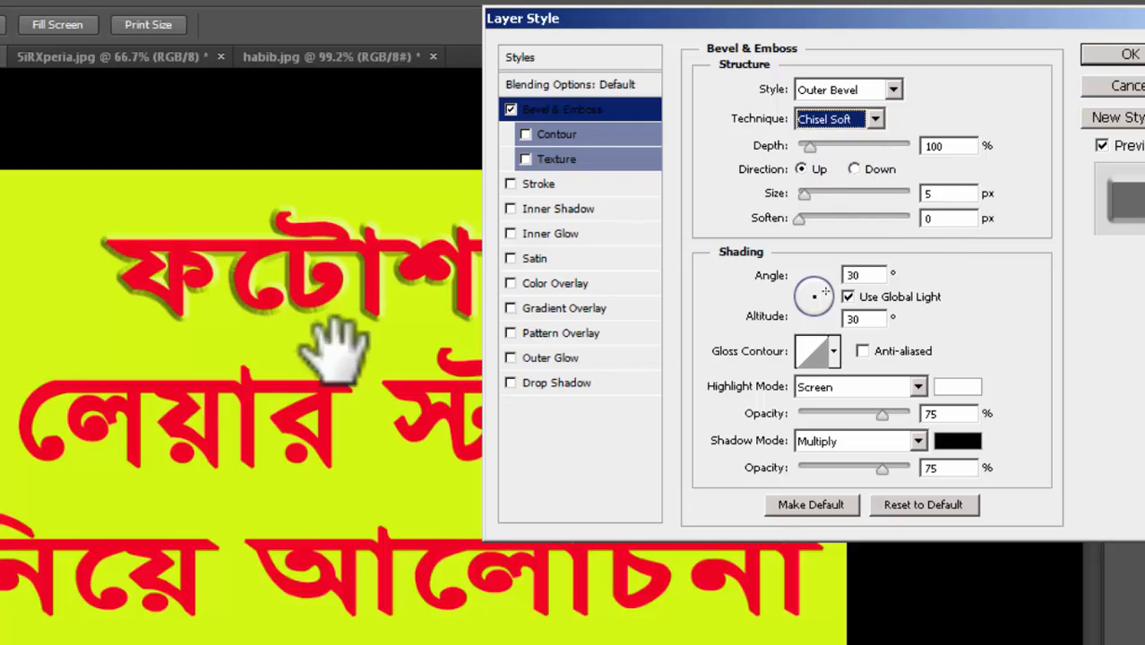
left_click(877, 117)
left_click(836, 140)
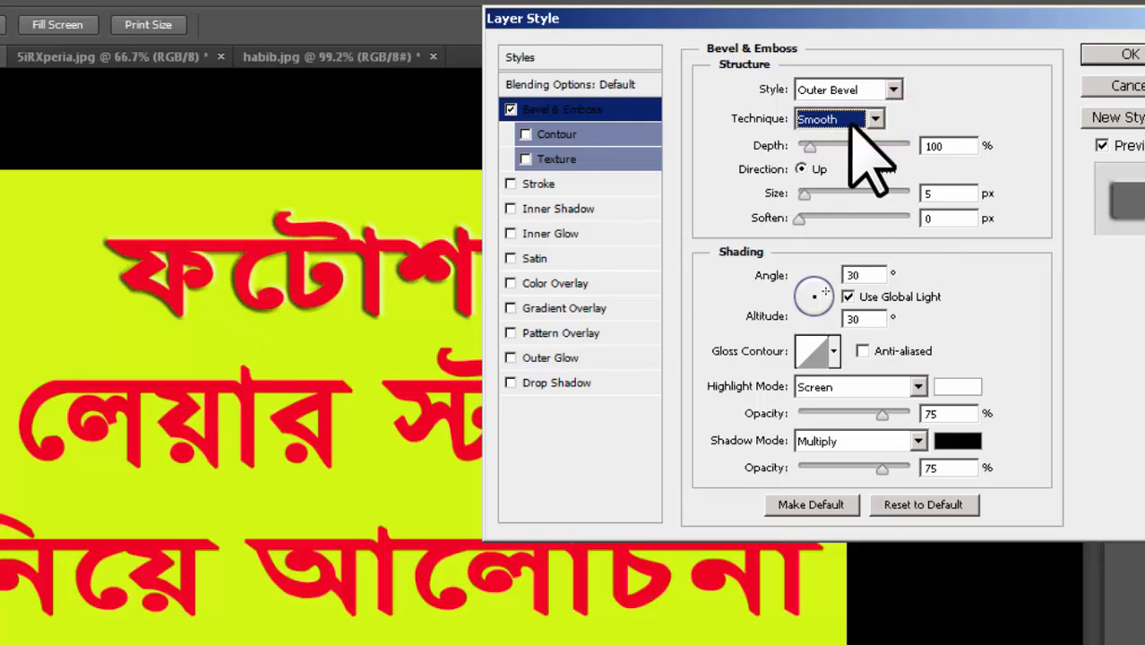
Try different depths for the outer bevel and leave it at 1000%.
left_click_drag(809, 145, 923, 175)
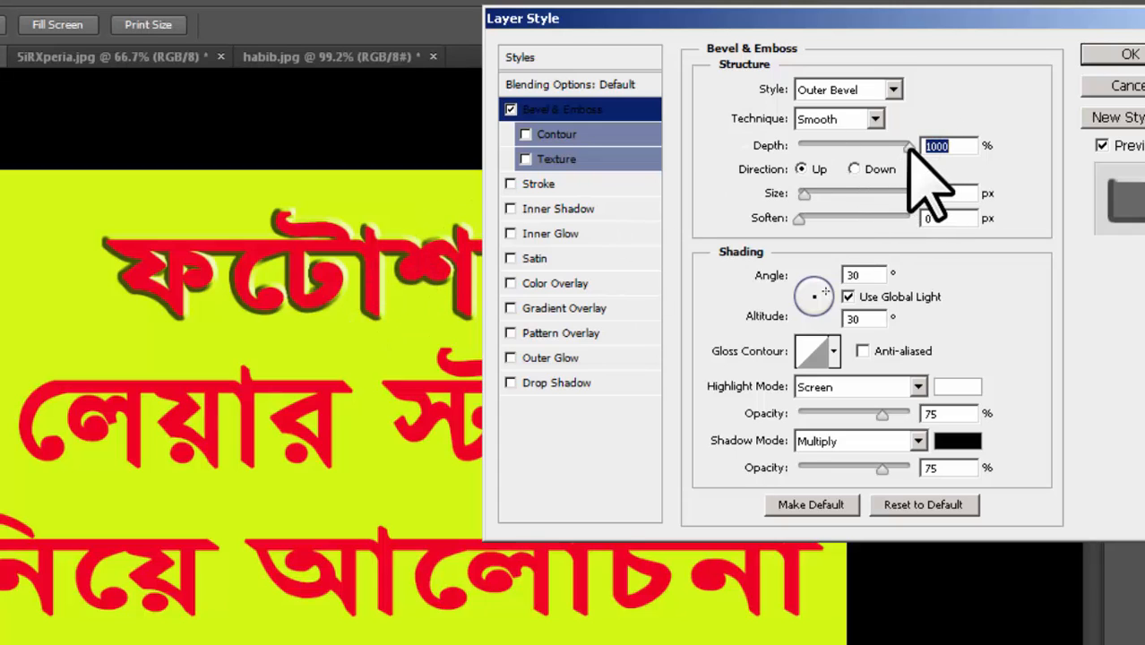
left_click_drag(910, 147, 871, 148)
left_click_drag(967, 152, 984, 155)
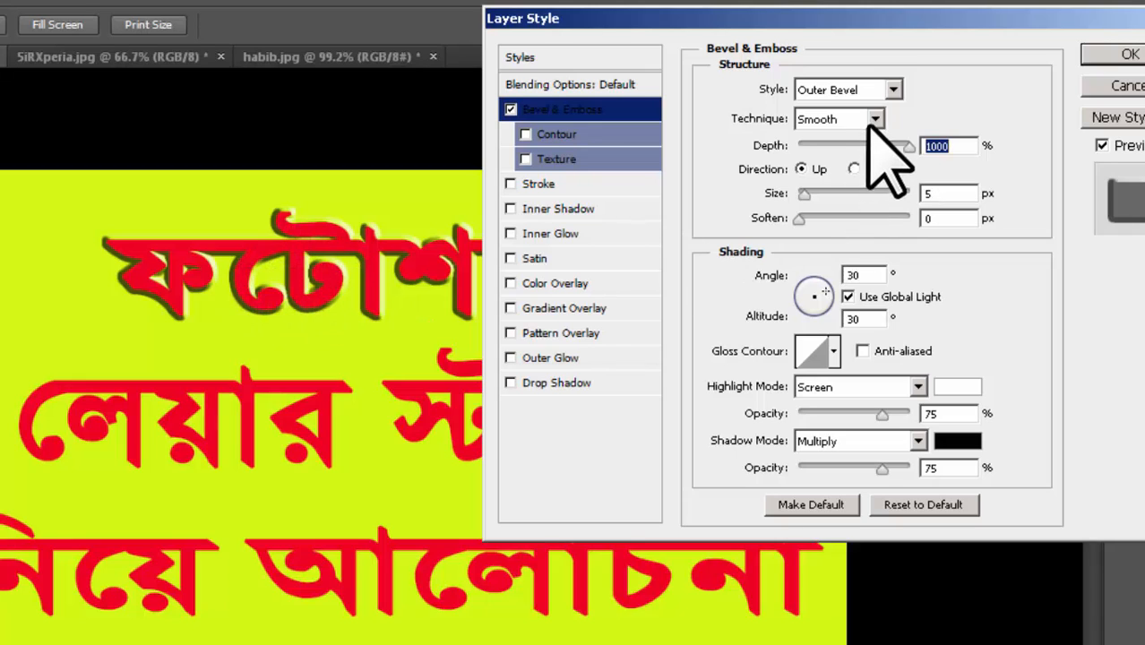
Switch the bevel style to Emboss and set its depth to 348%.
left_click(893, 89)
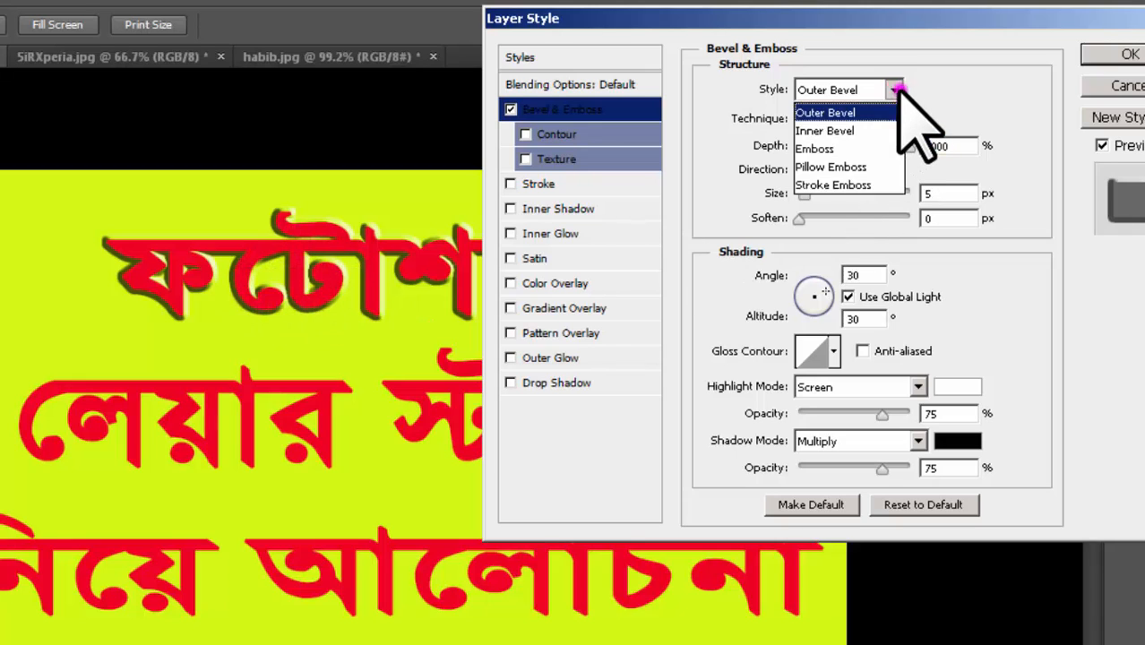
left_click(842, 145)
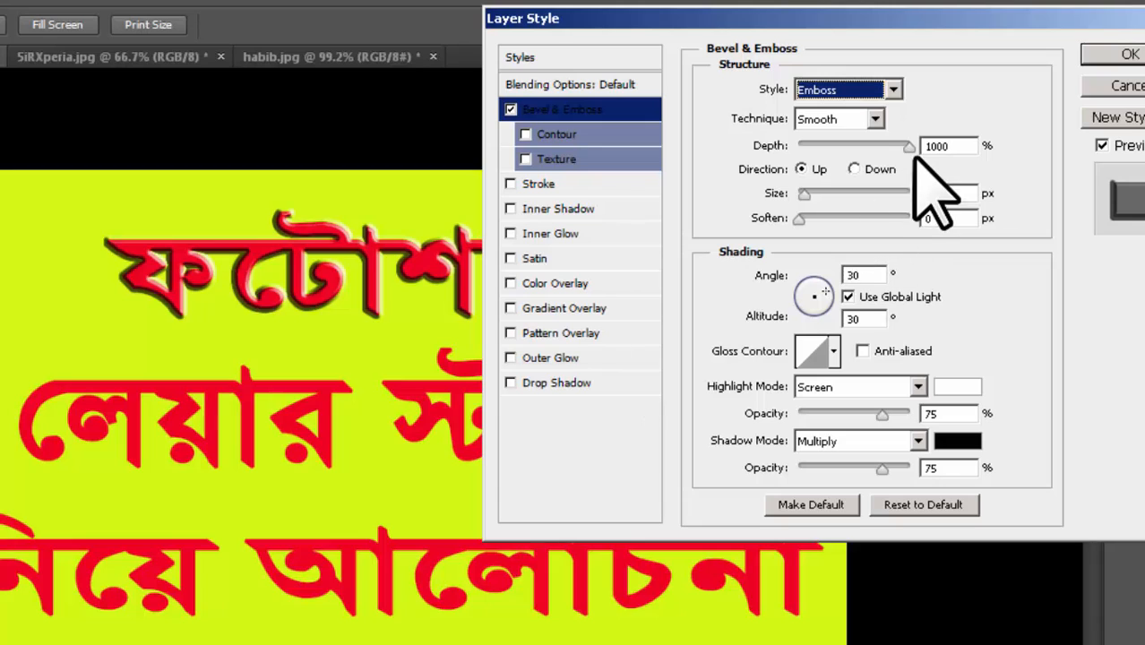
mouse_move(905, 145)
left_mouse_down()
mouse_move(811, 147)
mouse_move(836, 148)
left_mouse_up()
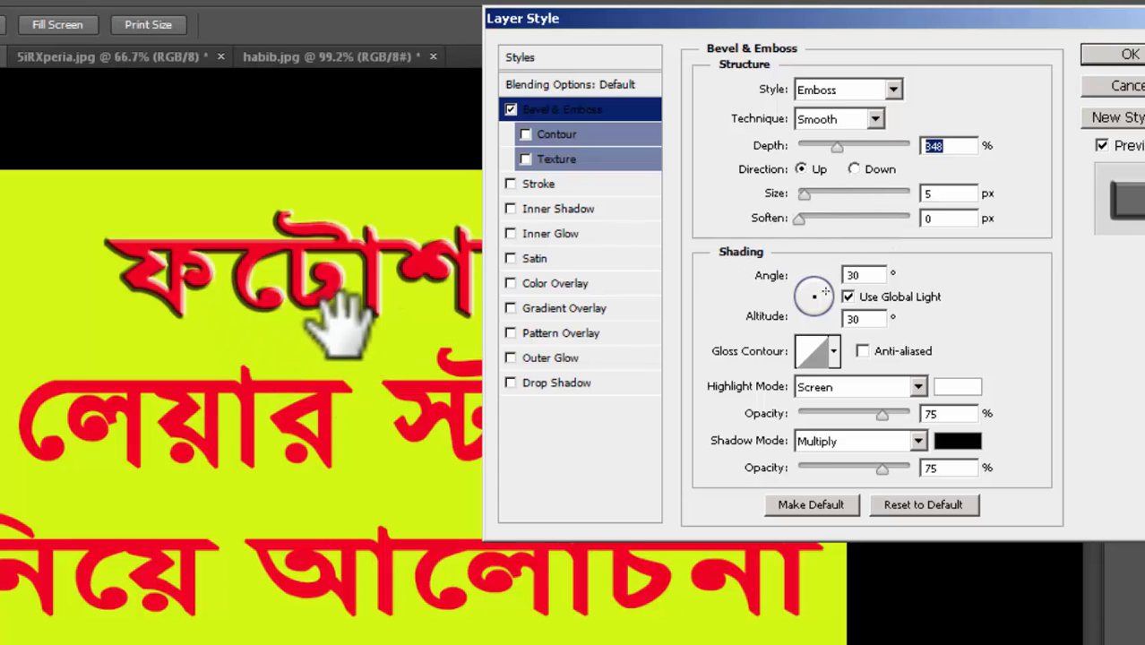
Compare the emboss direction Down with Up, keep Up, and adjust the size to 9 px and the soften to 2 px.
left_click(854, 168)
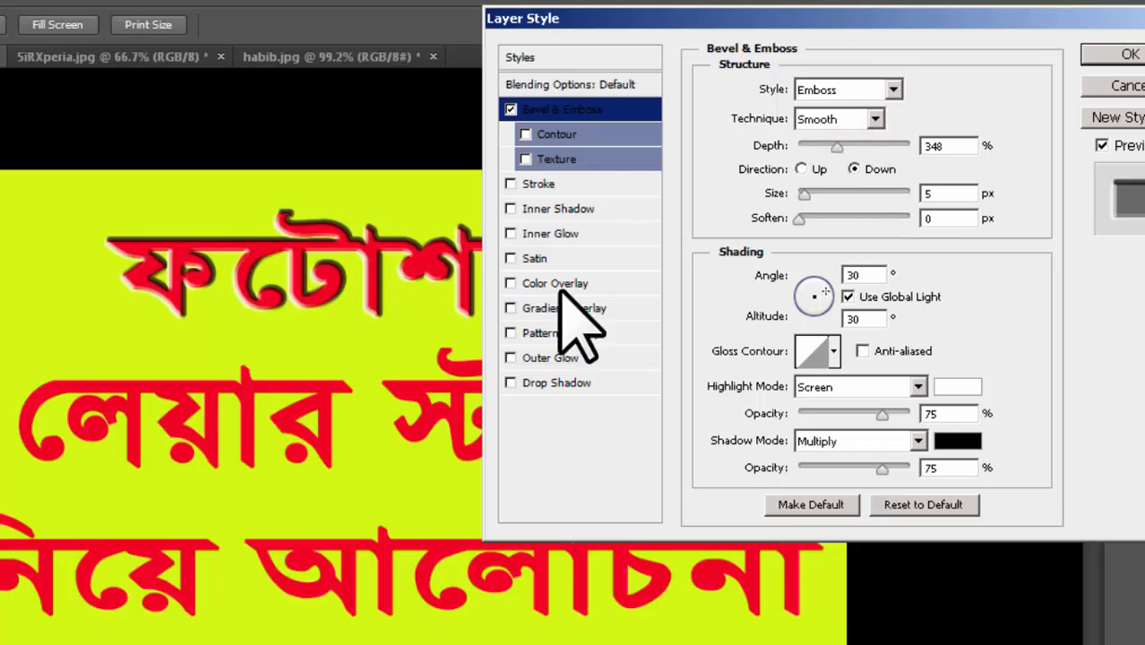
left_click(801, 169)
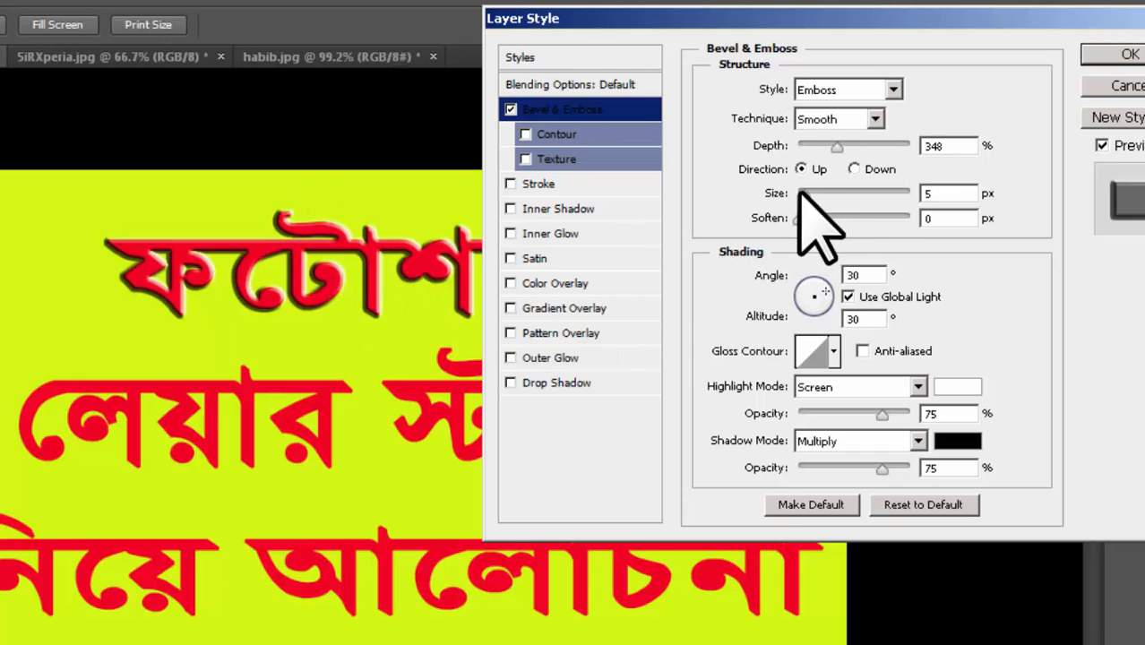
left_click_drag(804, 194, 806, 220)
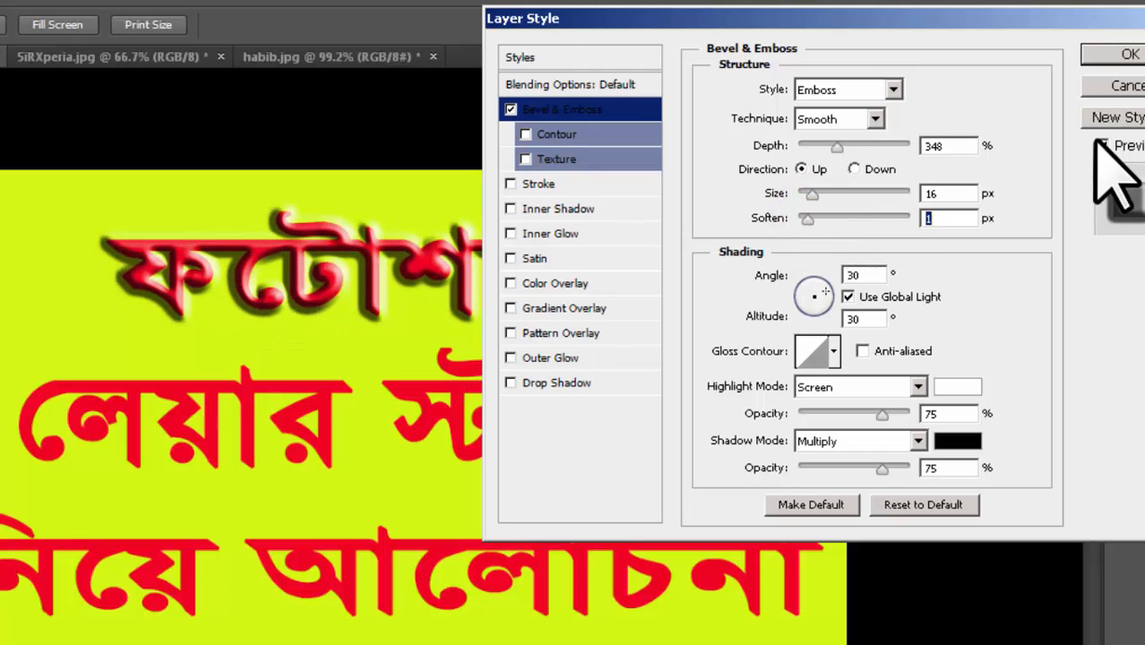
left_click_drag(1031, 16, 984, 8)
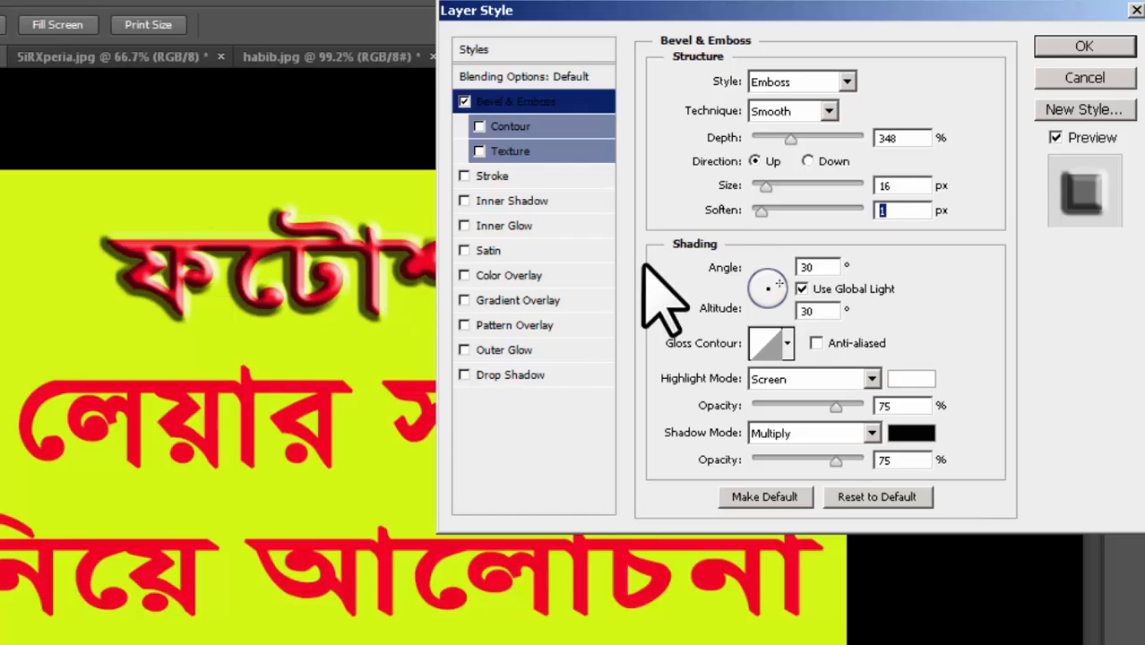
left_click_drag(769, 214, 761, 188)
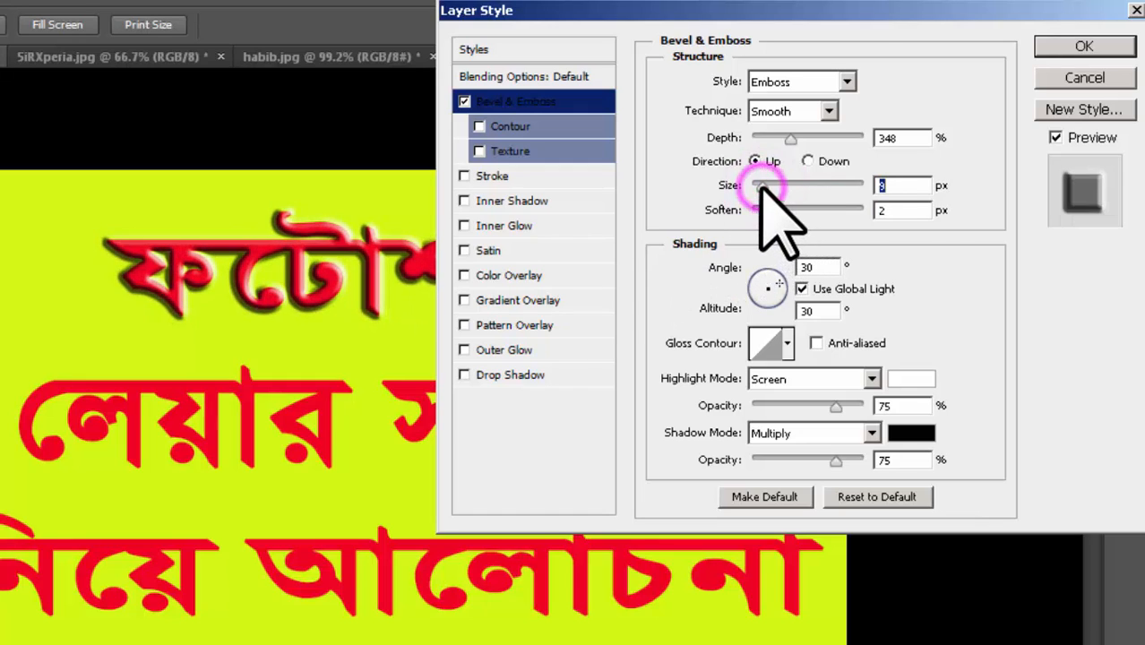
Compare the emboss direction Down with Up, keep Up, and toggle Bevel & Emboss off and on to preview the text without it.
left_click(808, 161)
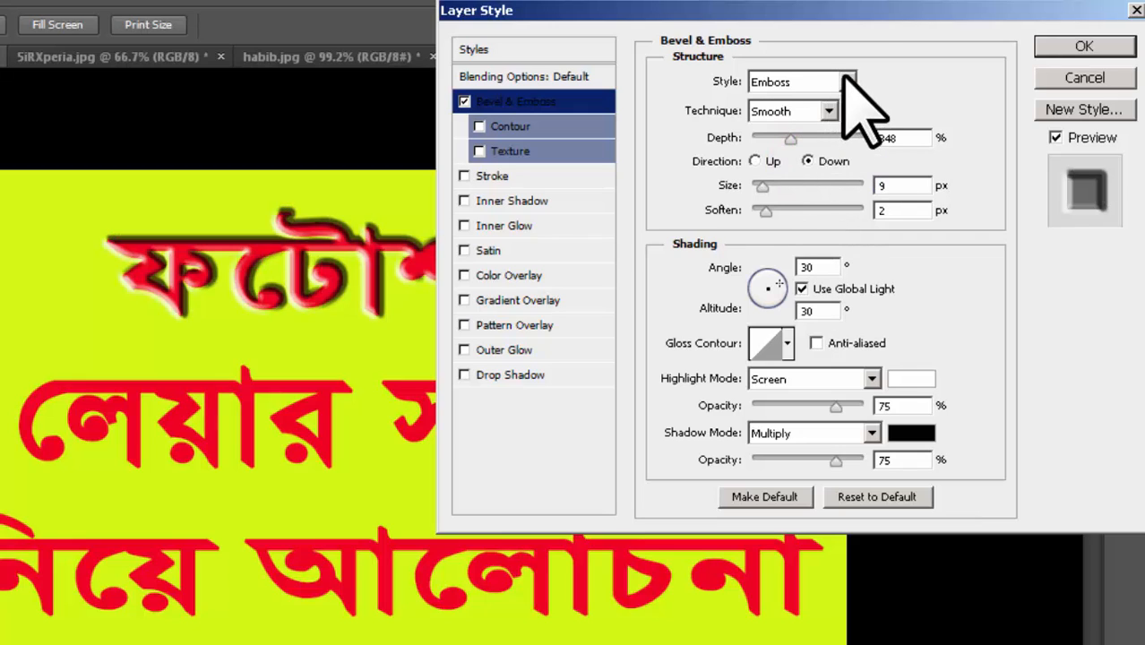
left_click(755, 162)
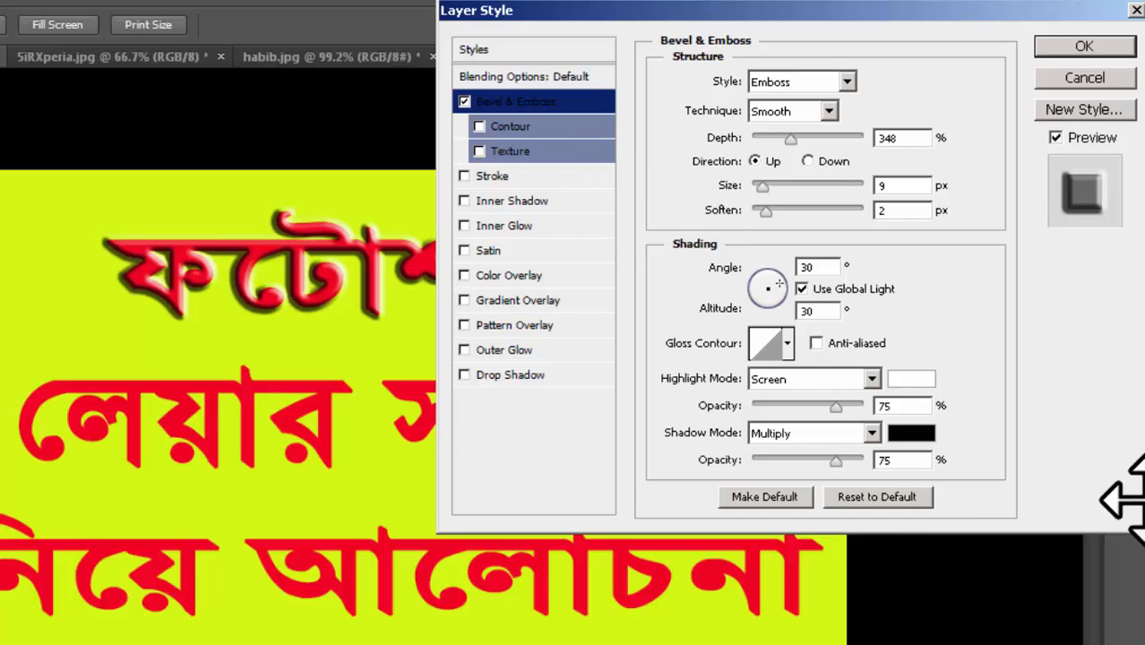
left_click(462, 102)
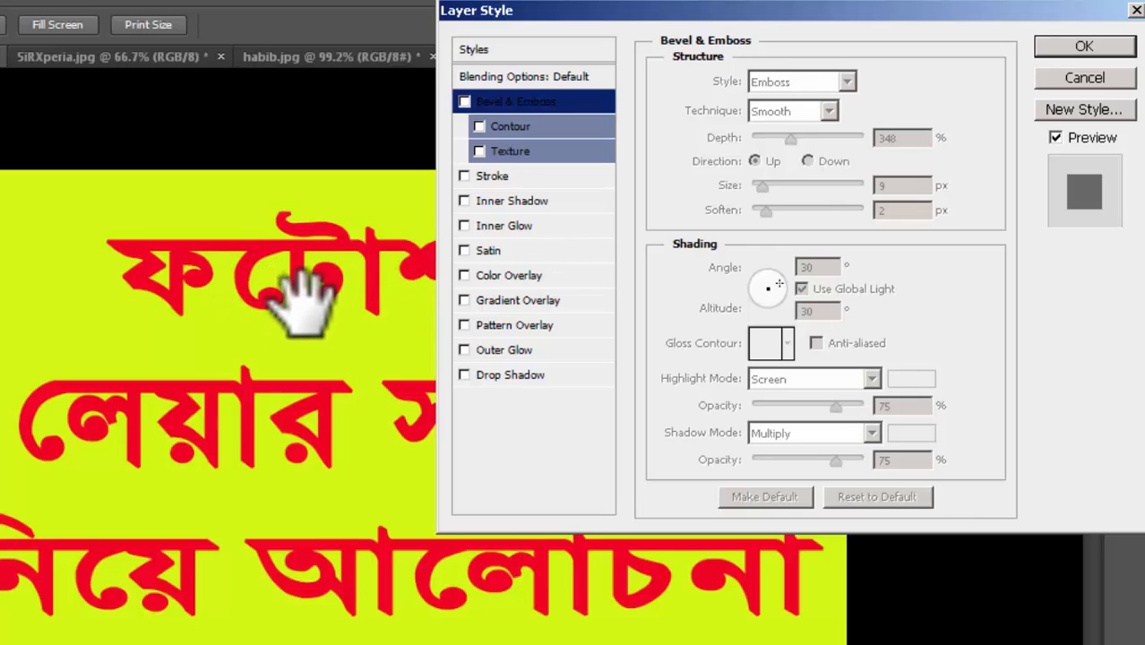
left_click(463, 102)
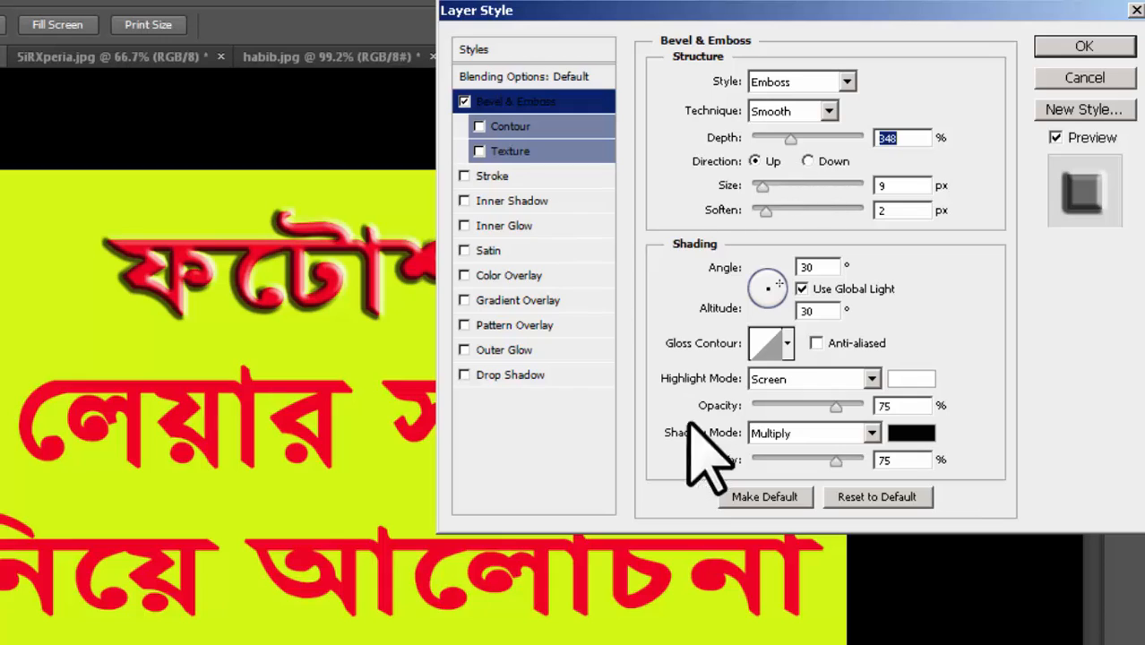
Enable the bevel's Contour option with anti-aliasing and try several contour presets from the first rows on the text.
left_click(510, 126)
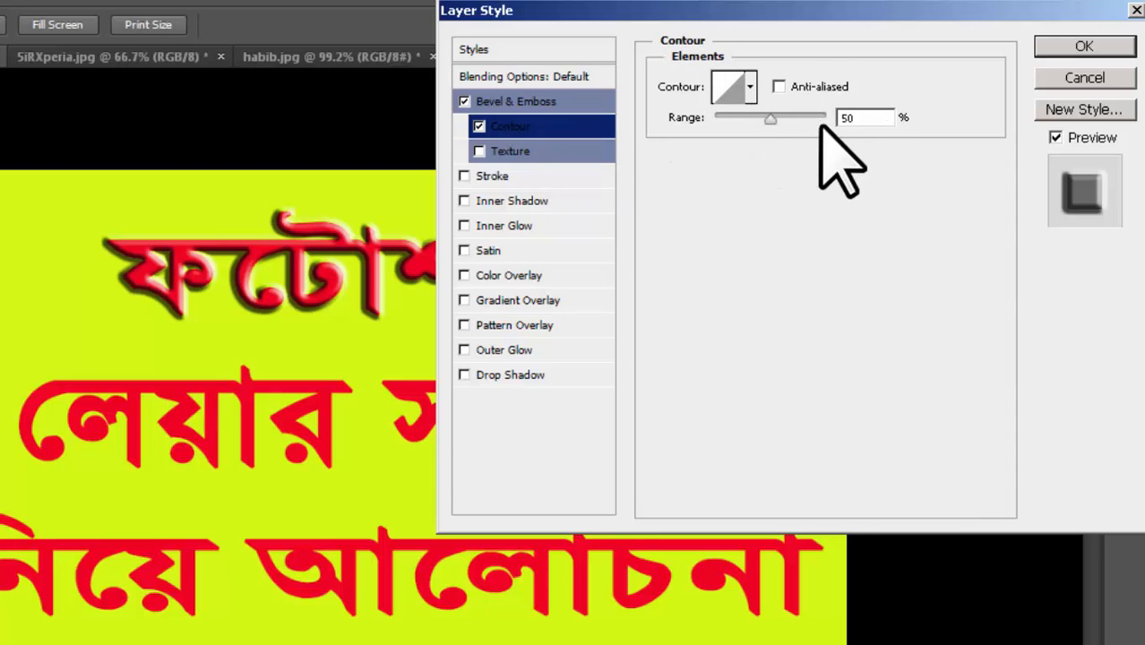
left_click(779, 87)
left_click(748, 85)
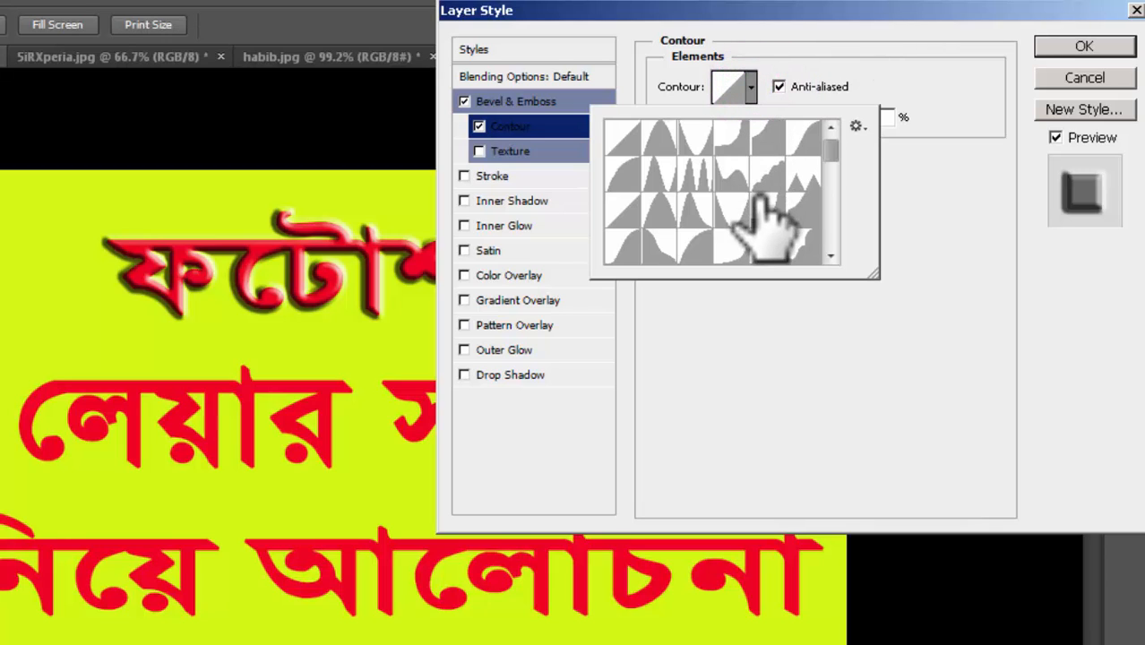
left_click(733, 174)
left_click(733, 212)
left_click(733, 255)
left_click(687, 245)
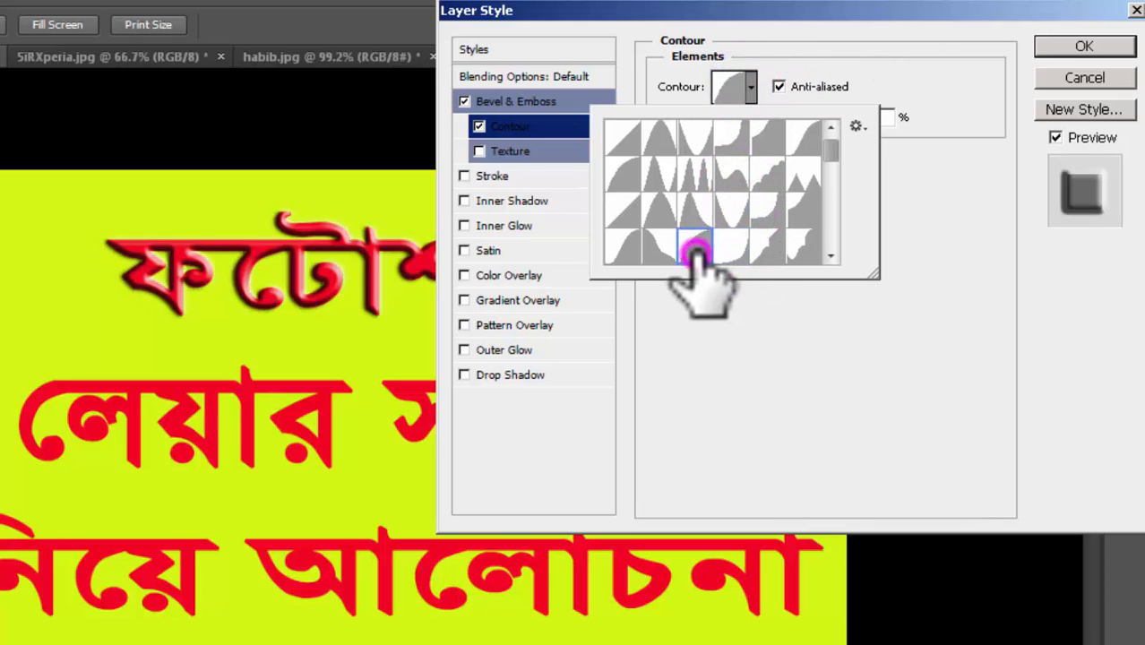
left_click(624, 247)
left_click(668, 209)
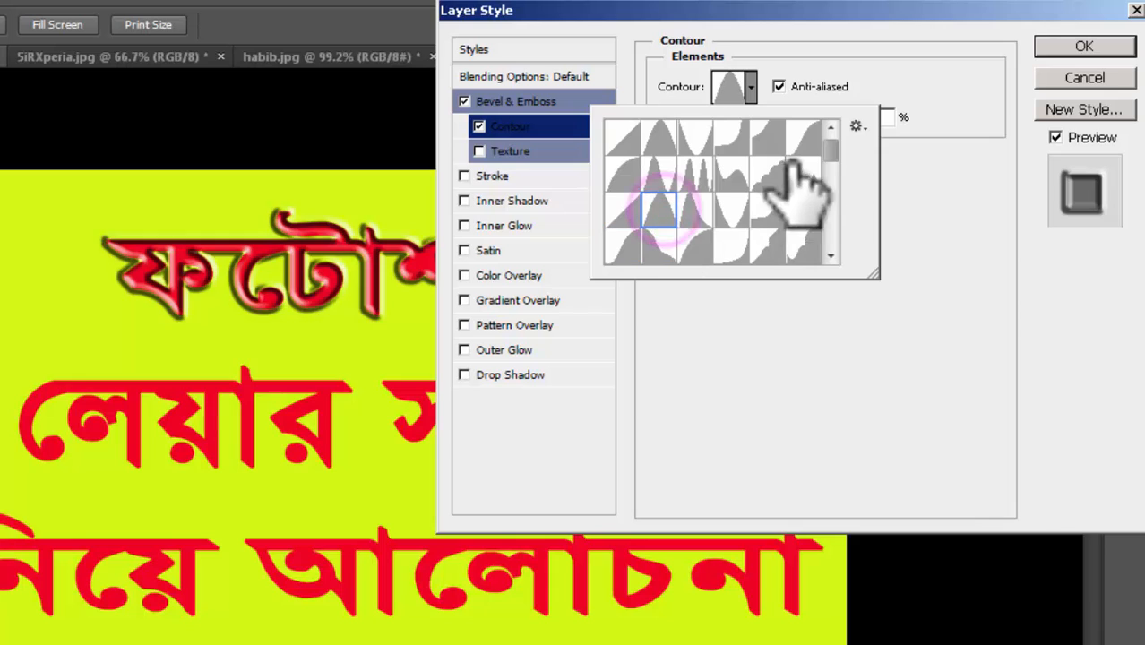
Try the multi-peaked contour presets in the middle of the contour list on the text.
left_click_drag(829, 151, 829, 187)
left_click(726, 248)
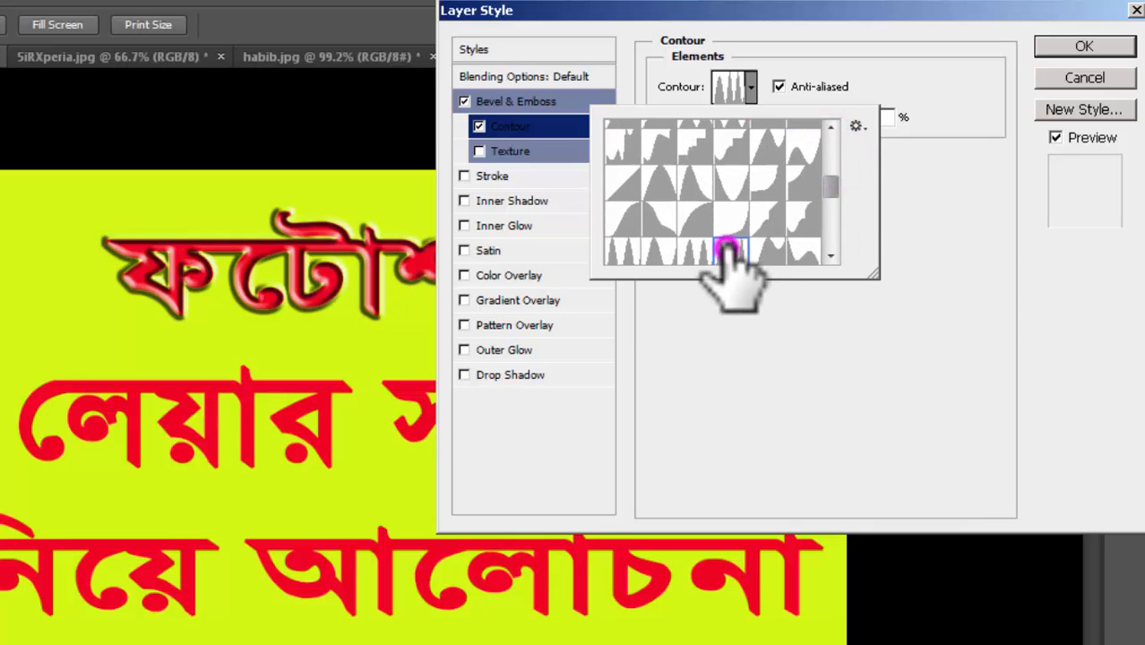
left_click(695, 249)
left_click(659, 254)
left_click(623, 253)
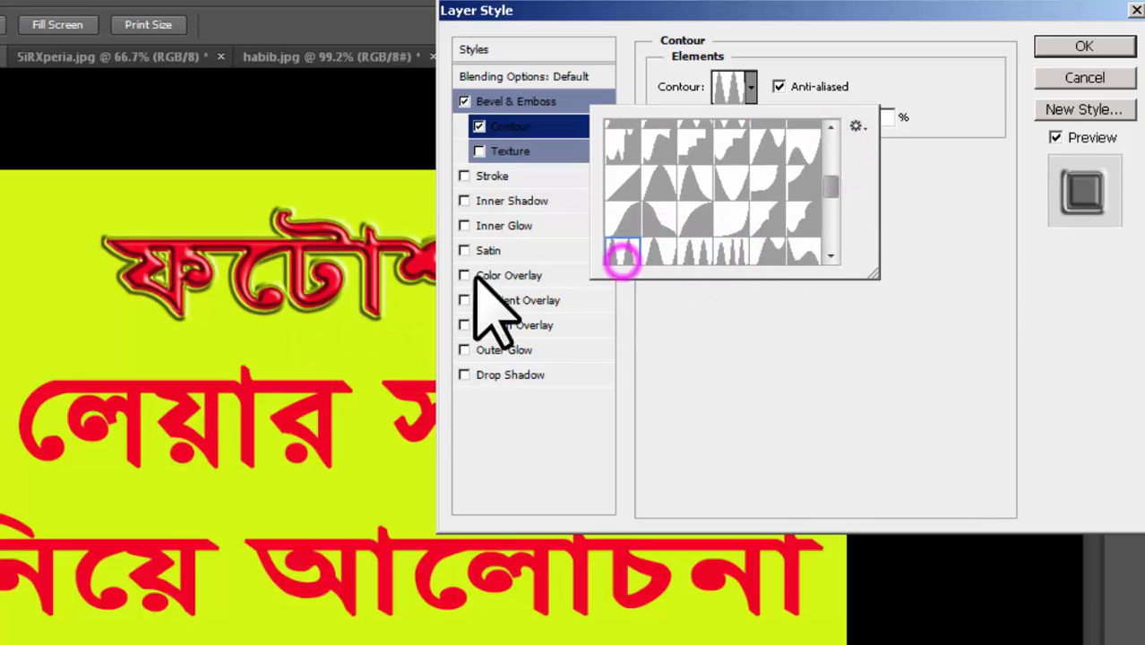
left_click(803, 250)
Try the zigzag and stepped-curve contour presets near the end of the contour list.
left_click_drag(831, 187, 835, 232)
left_click(804, 226)
left_click(764, 227)
left_click(731, 228)
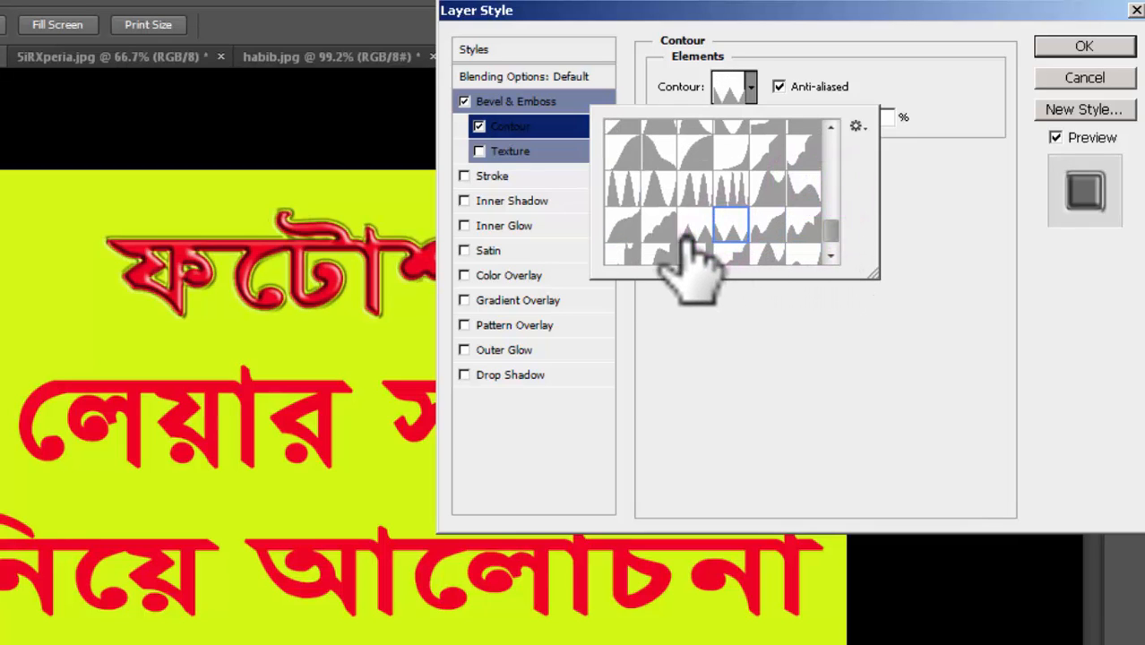
left_click(696, 229)
left_click(660, 227)
left_click(625, 225)
left_click(628, 252)
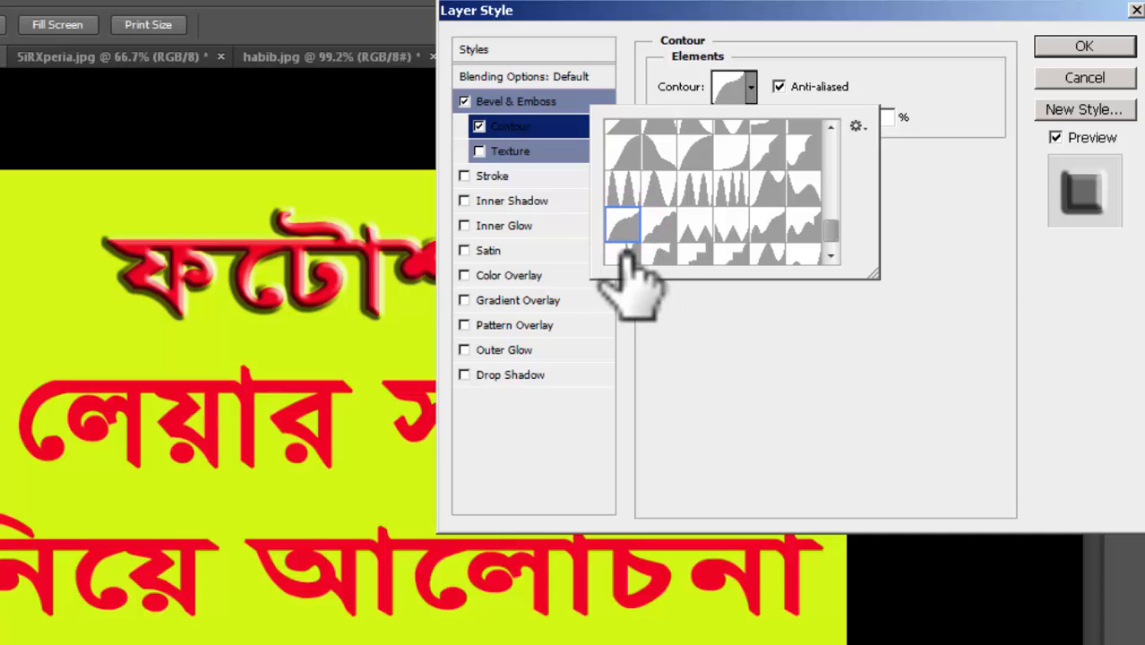
Return to the start of the contour list and choose the bell-shaped contour in the first row.
left_click_drag(831, 225, 832, 134)
left_click(773, 242)
left_click(621, 141)
left_click(660, 139)
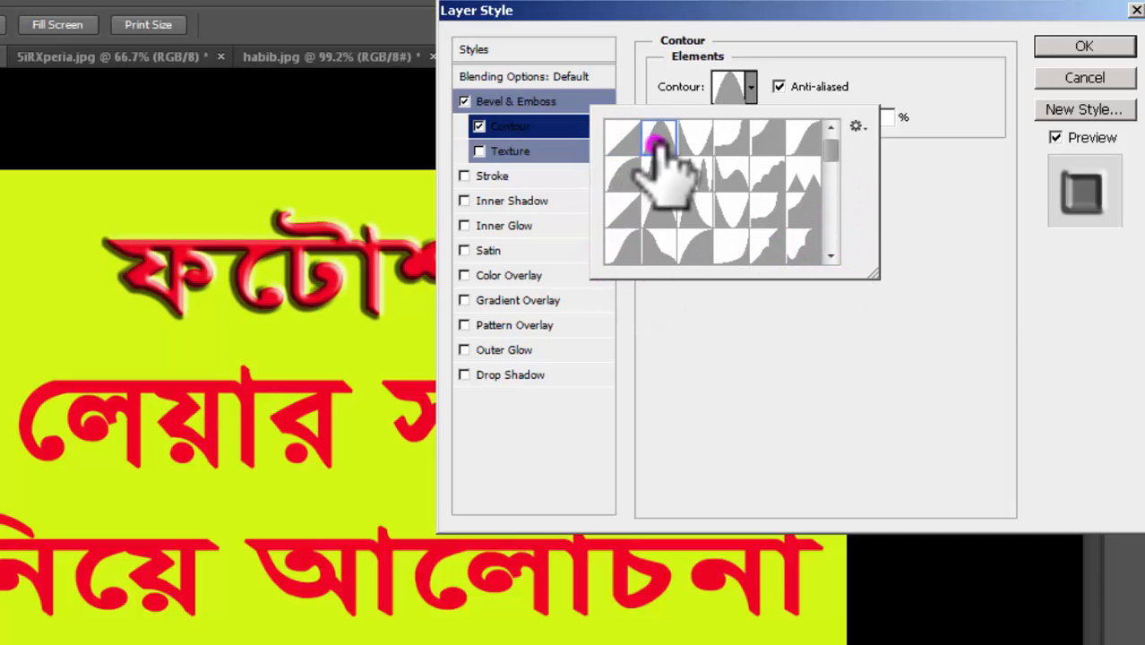
left_click(780, 404)
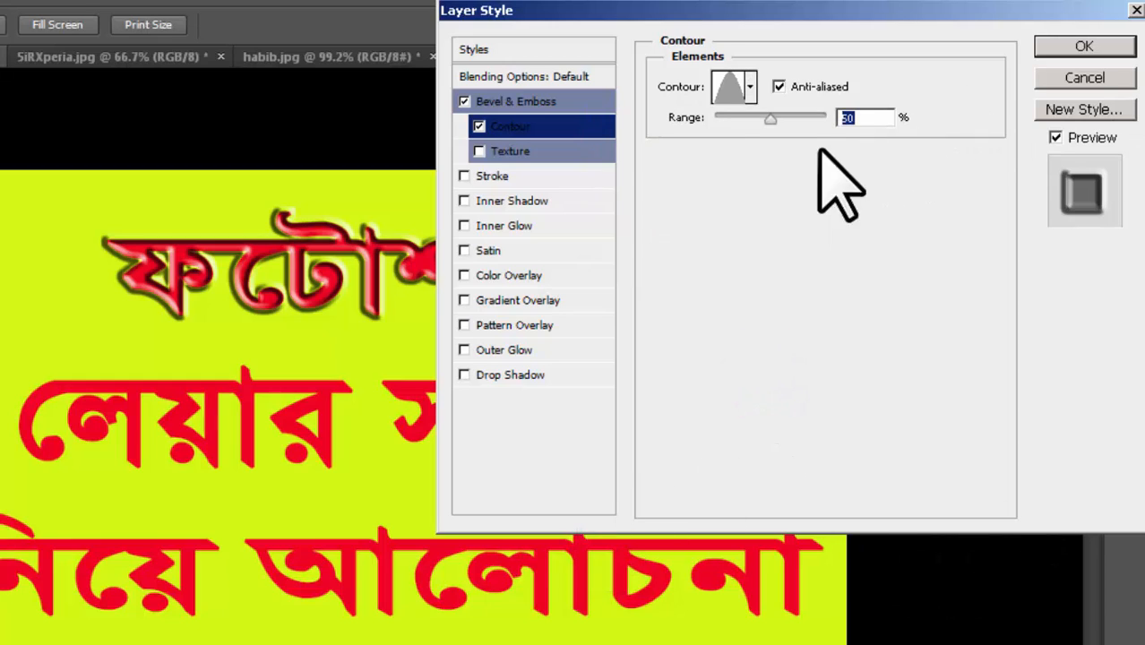
Set the contour range to 53% and compare the edge without anti-aliasing, leaving anti-aliasing on.
mouse_move(770, 120)
left_mouse_down()
mouse_move(731, 119)
mouse_move(809, 121)
mouse_move(774, 120)
left_mouse_up()
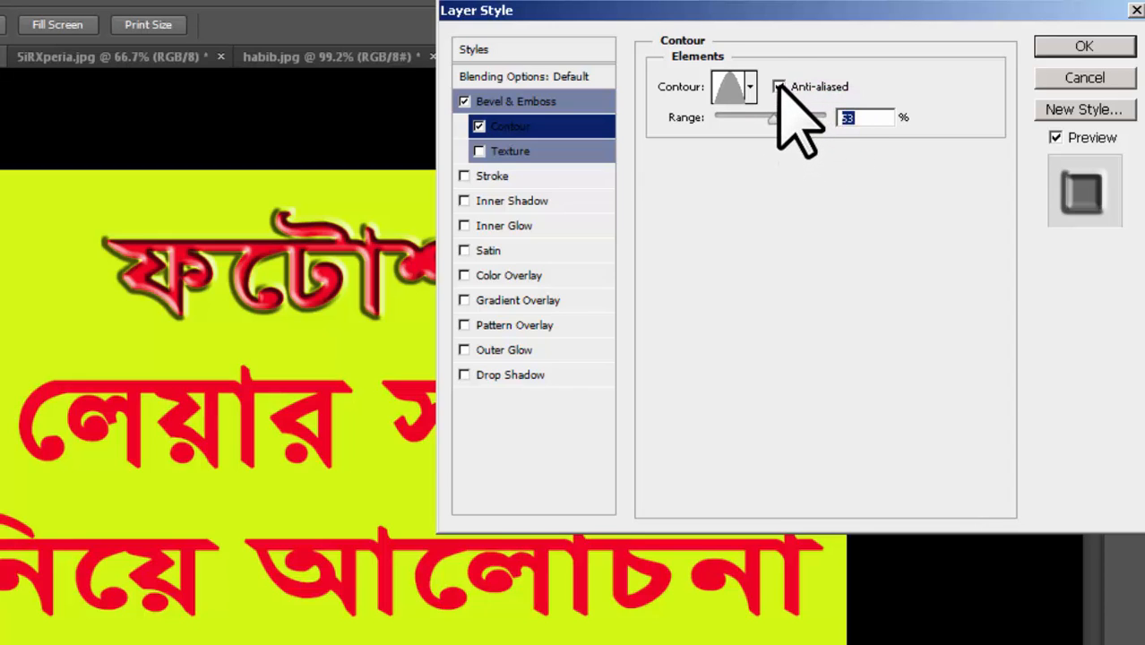
left_click(779, 86)
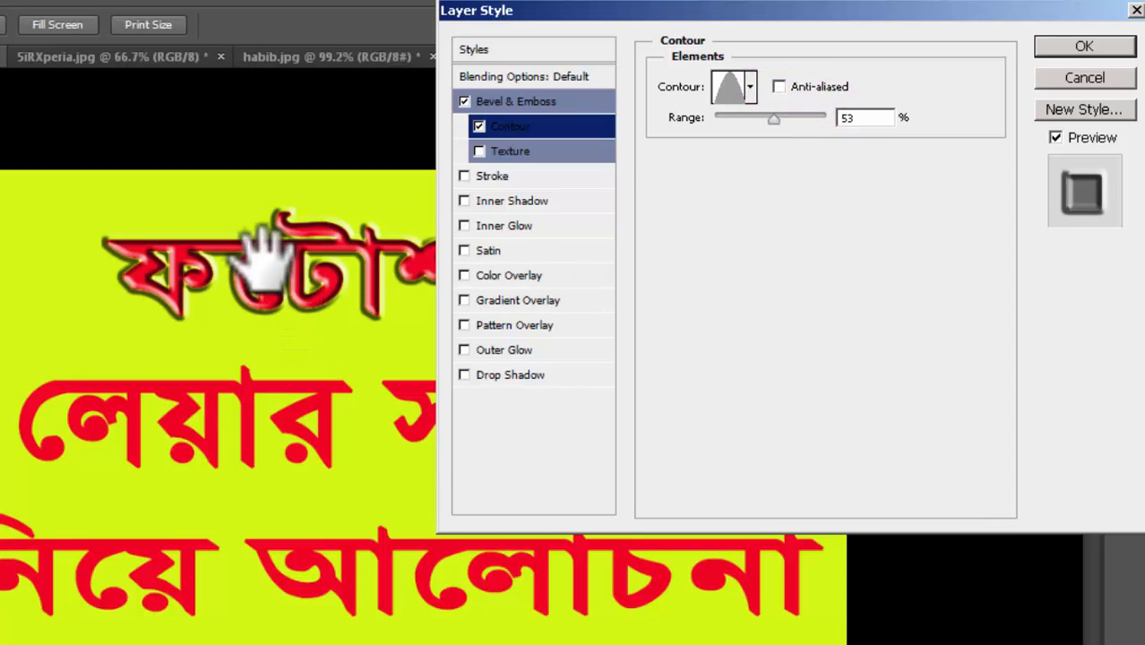
left_click(779, 86)
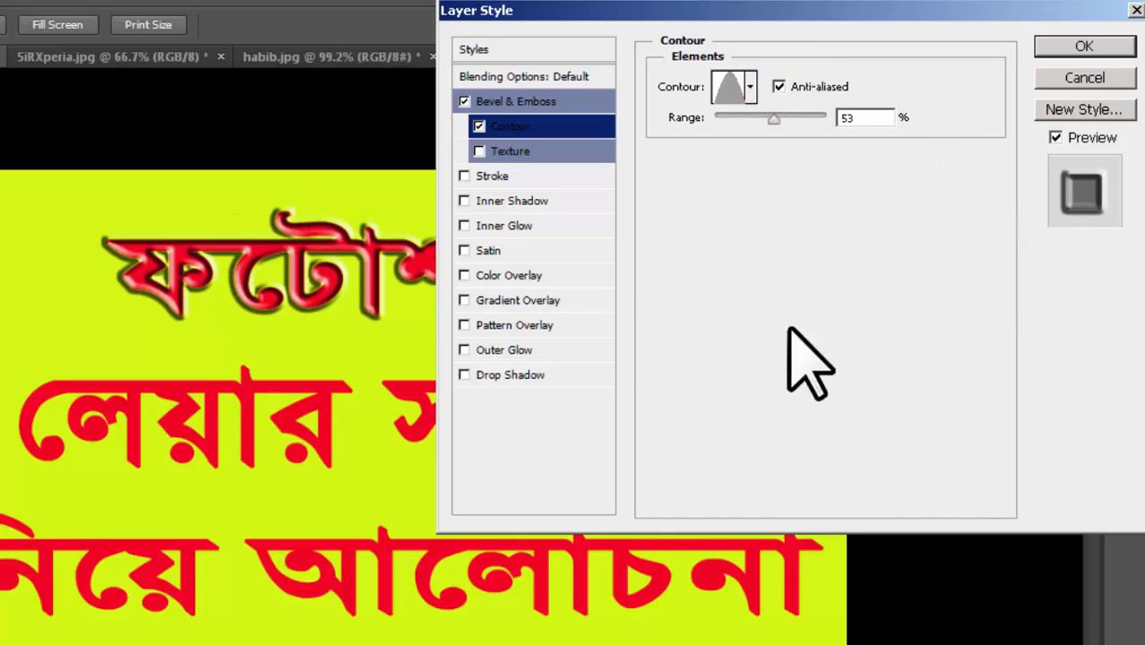
Turn off the bevel's Contour option and enable Texture with its settings shown.
left_click(480, 127)
left_click(480, 151)
left_click(567, 152)
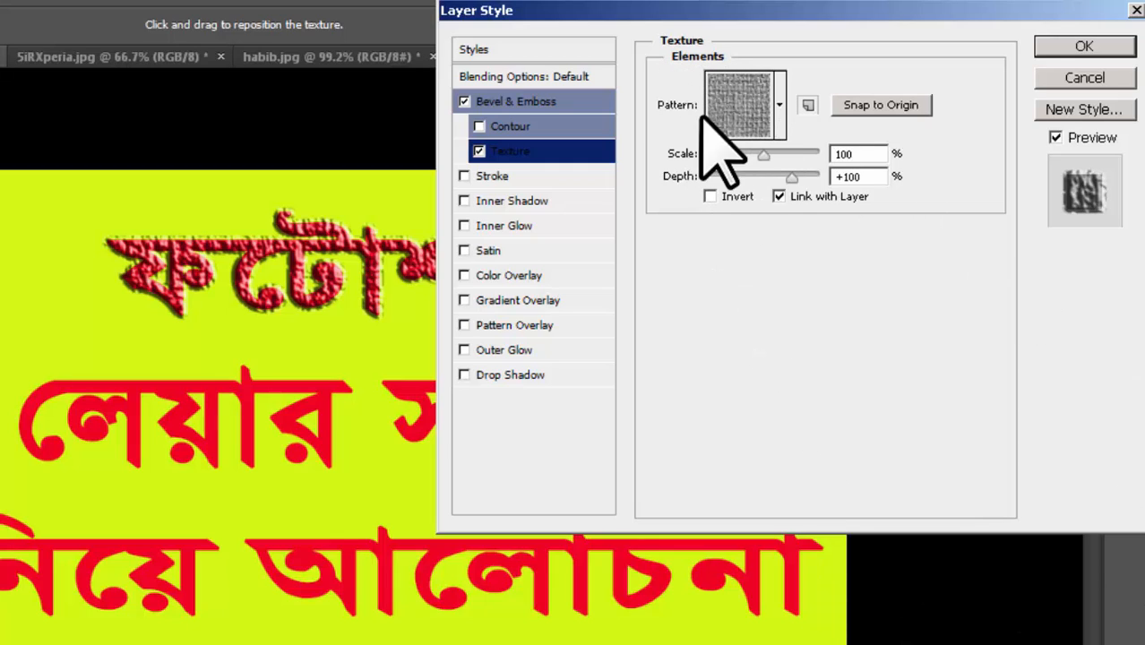
Try several stone, grey and woven patterns from the start of the pattern list as the bevel texture.
left_click(780, 106)
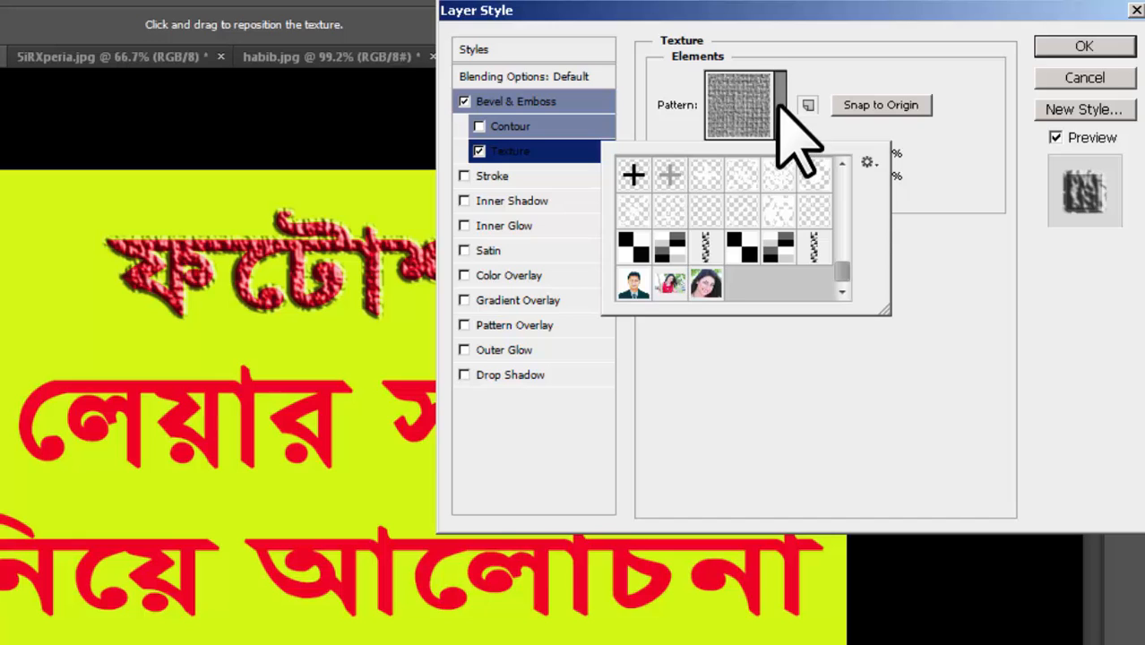
left_click_drag(841, 273, 844, 173)
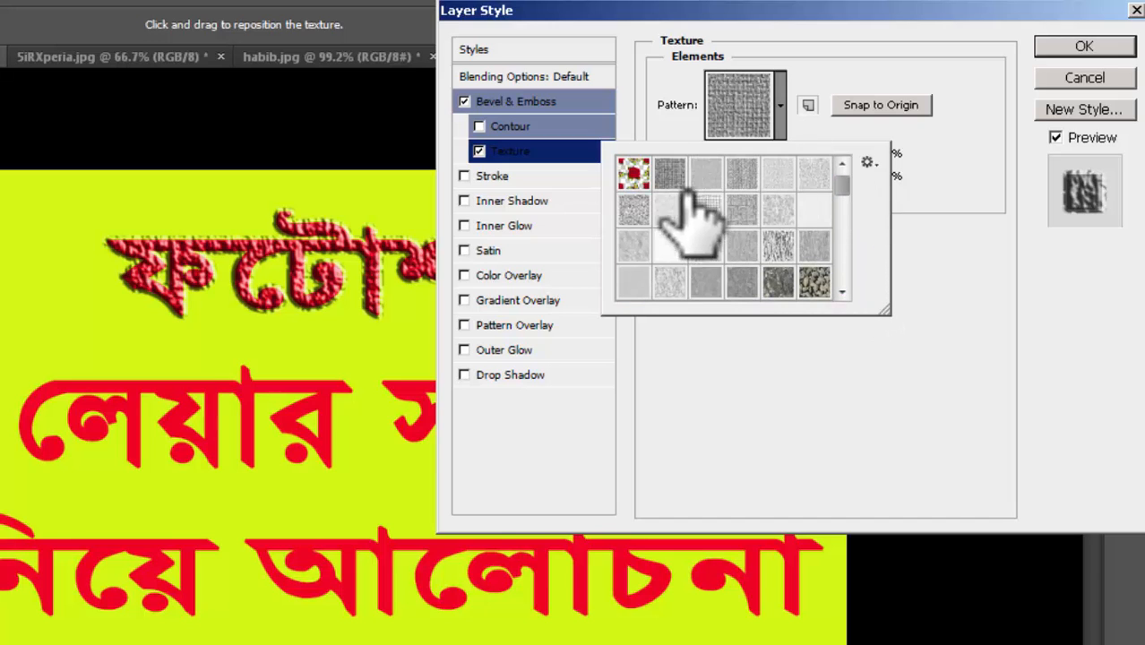
left_click(814, 282)
left_click(775, 282)
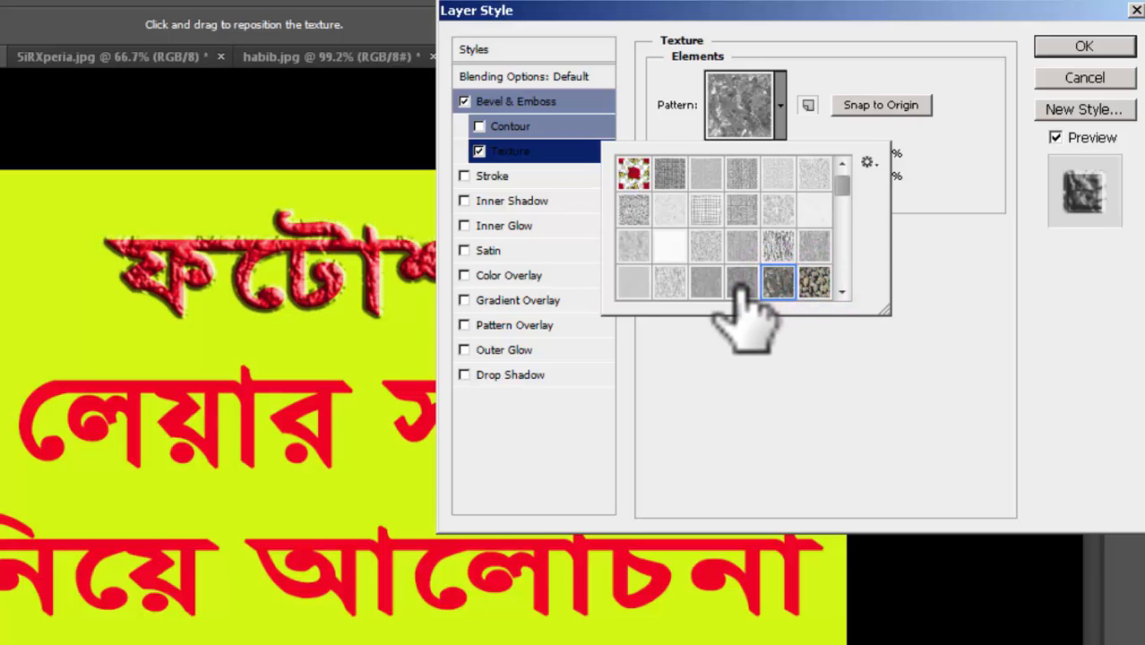
left_click(742, 282)
left_click(706, 282)
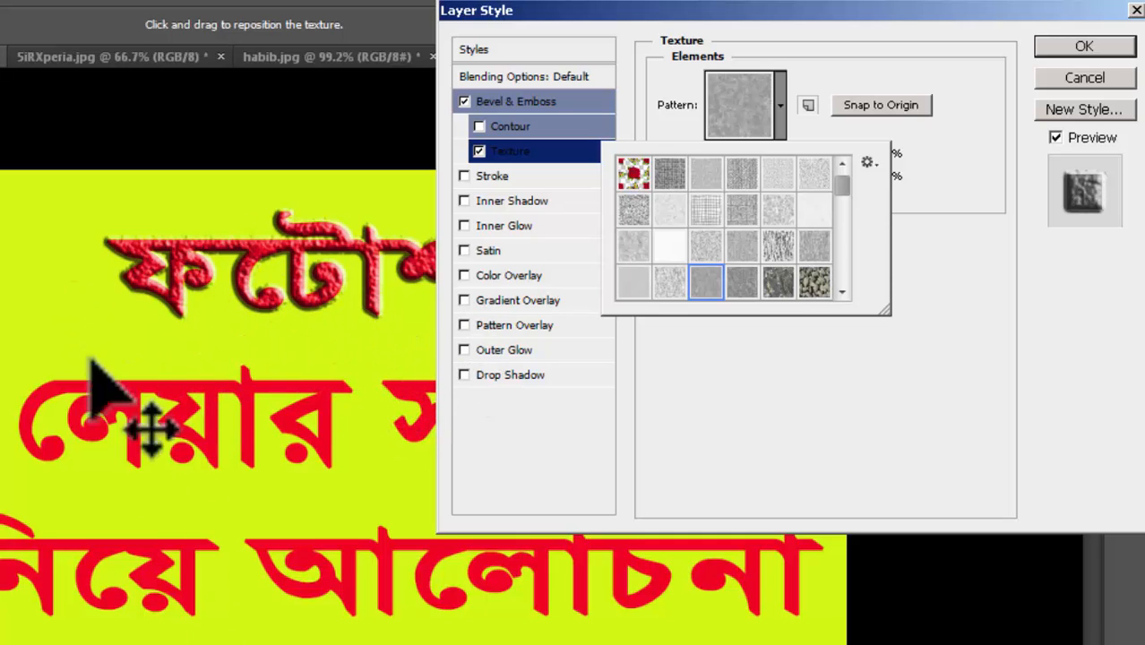
left_click(742, 209)
left_click(634, 212)
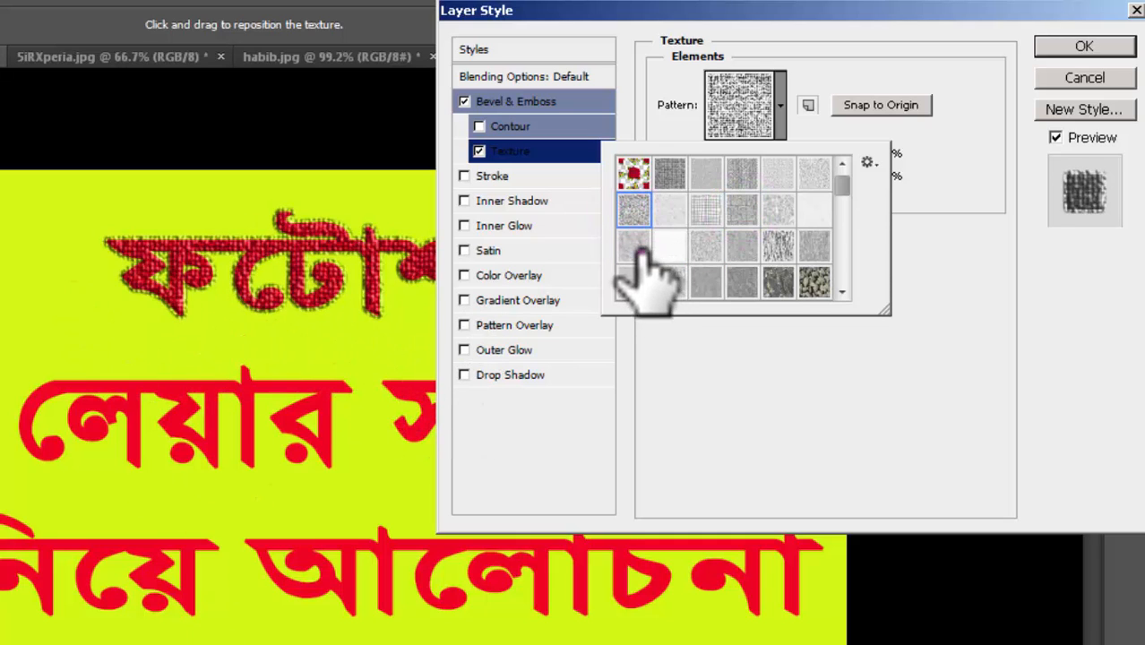
left_click(634, 281)
left_click(670, 280)
Choose the grey hexagon pattern further down the list as the bevel texture.
left_click_drag(847, 184, 845, 219)
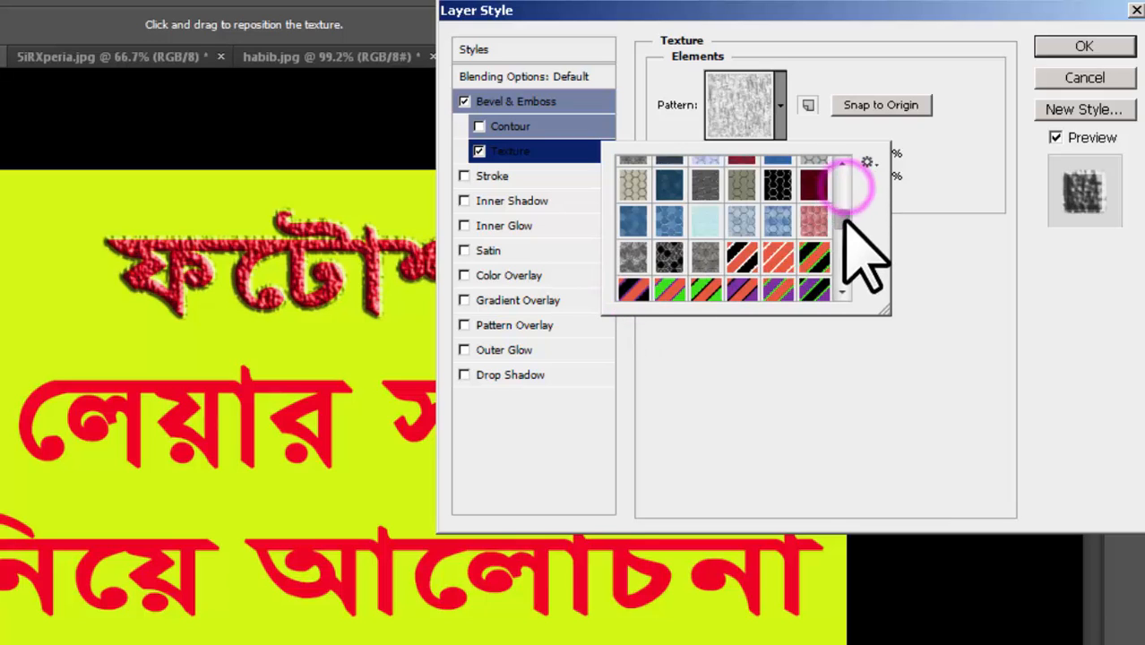
left_click(811, 247)
left_click(961, 340)
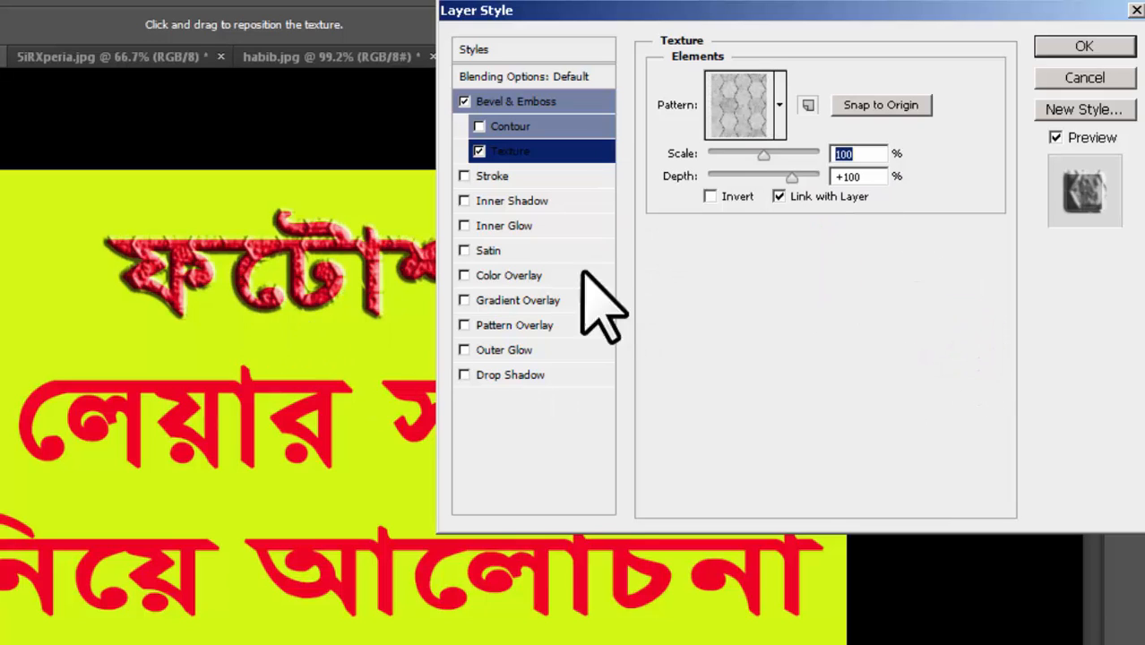
Try a texture scale of 499%, settle on 25%, and set the texture depth to -18%.
mouse_move(788, 154)
left_mouse_down()
mouse_move(699, 159)
mouse_move(789, 158)
left_mouse_up()
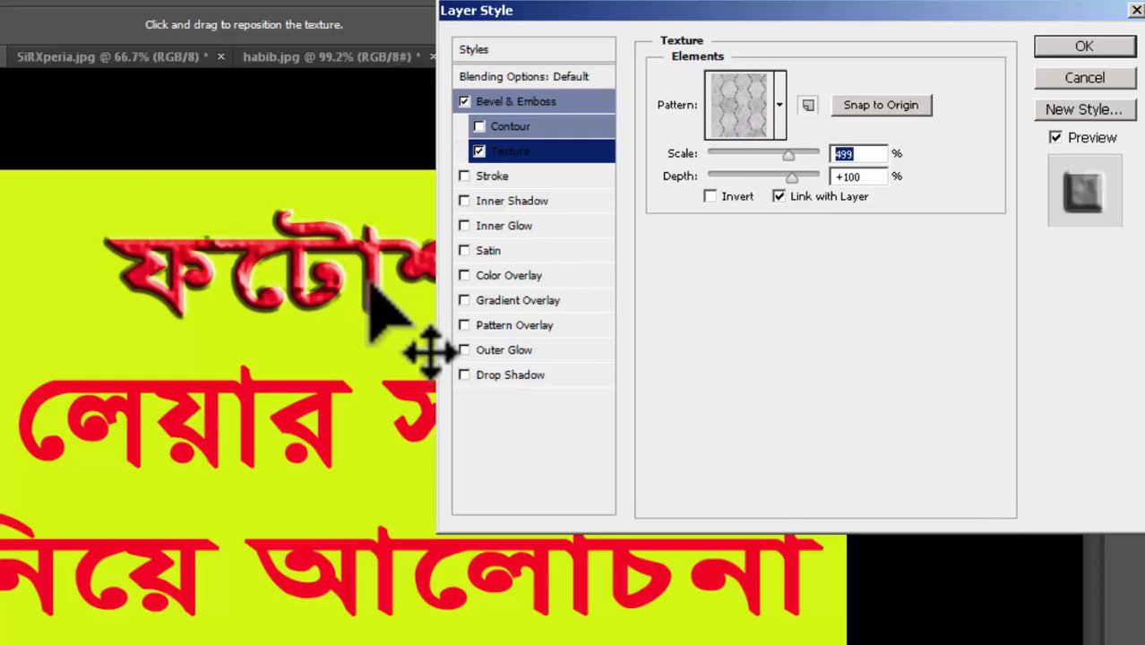
left_click(778, 108)
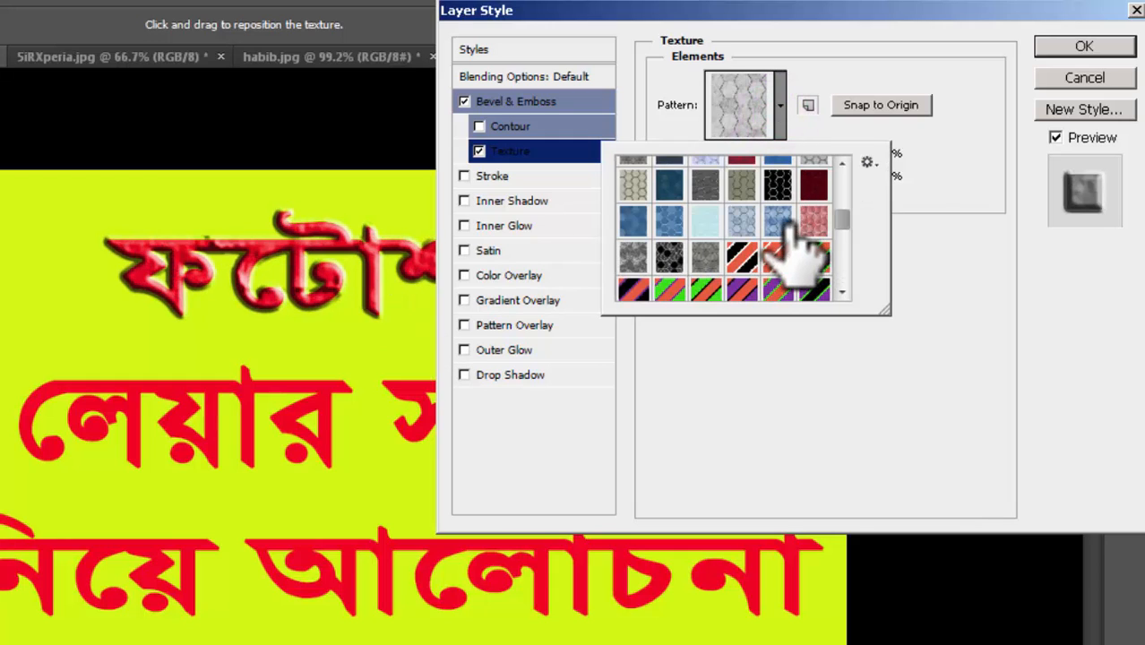
left_click(915, 162)
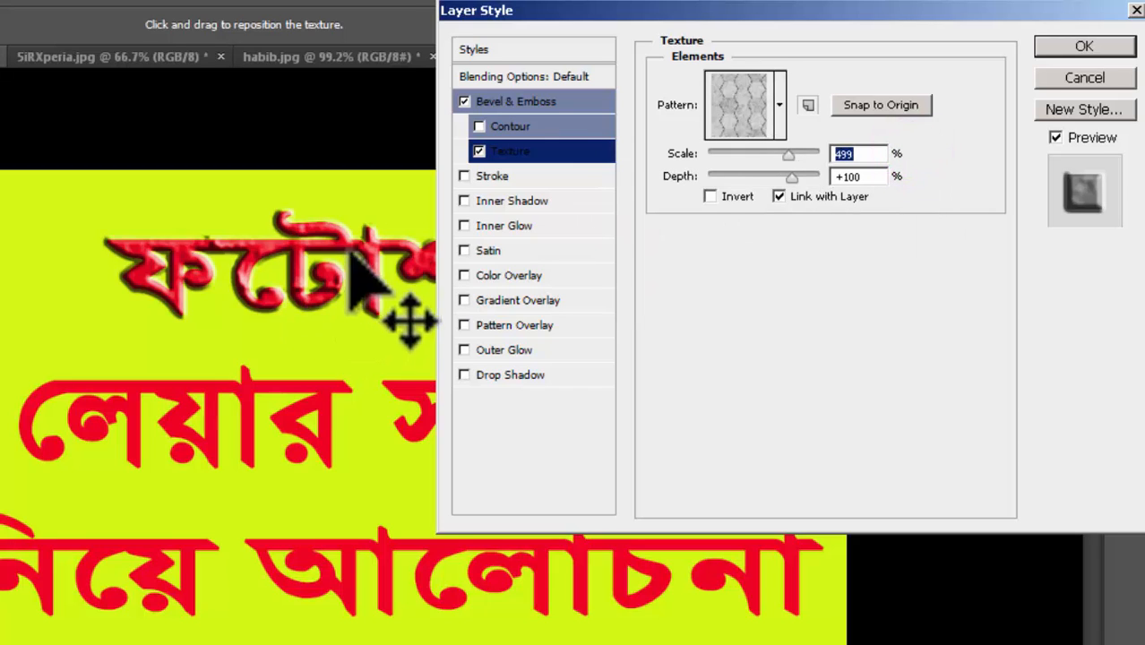
left_click_drag(792, 154, 721, 154)
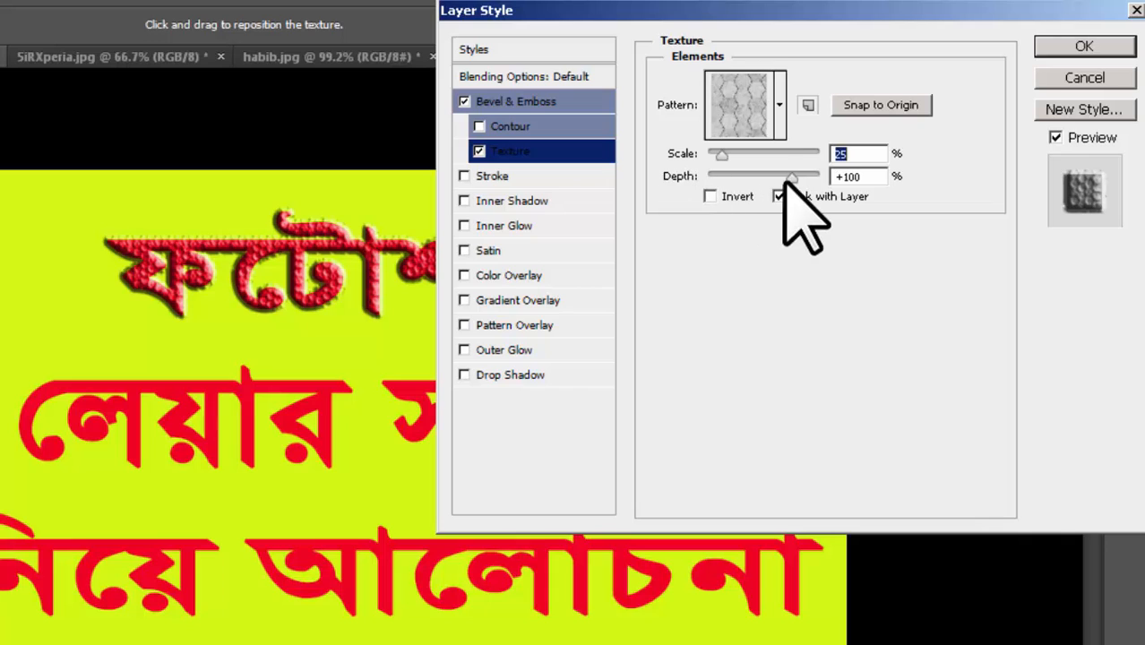
left_click_drag(785, 179, 757, 178)
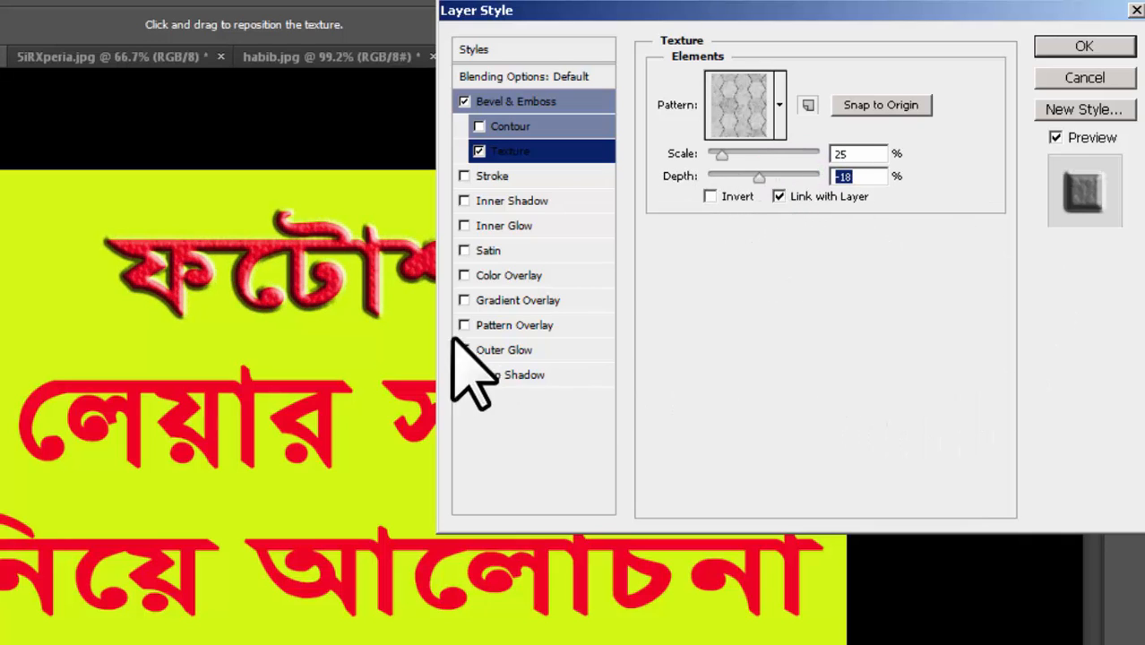
Toggle Texture and Bevel & Emboss off and on for comparison, leaving both turned off.
left_click(480, 152)
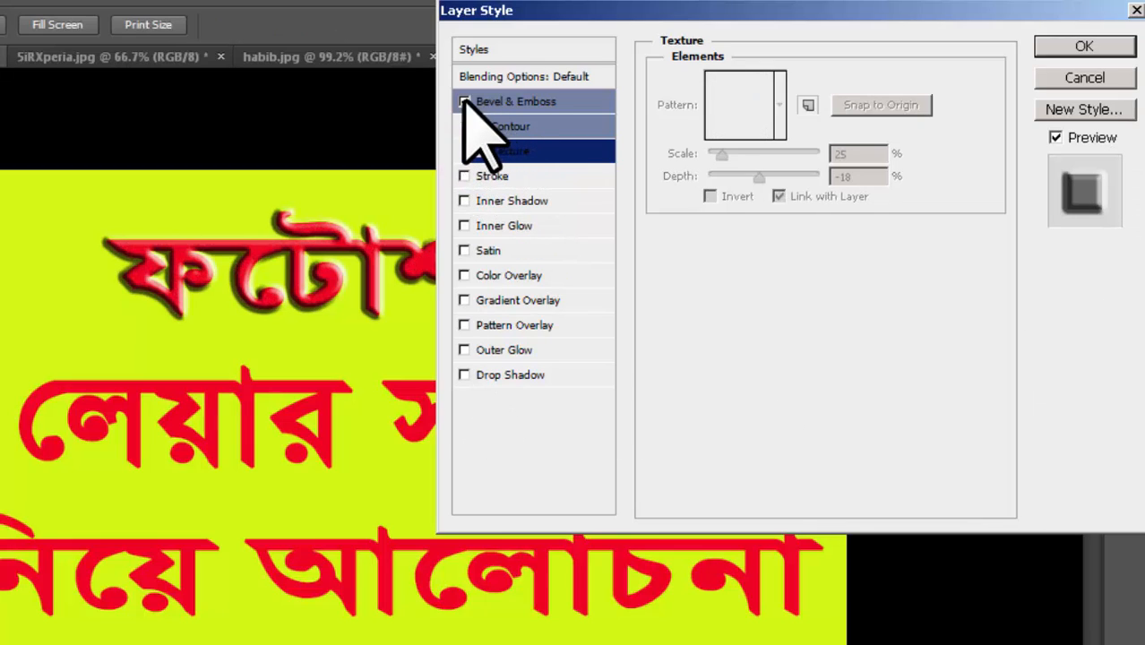
left_click(465, 101)
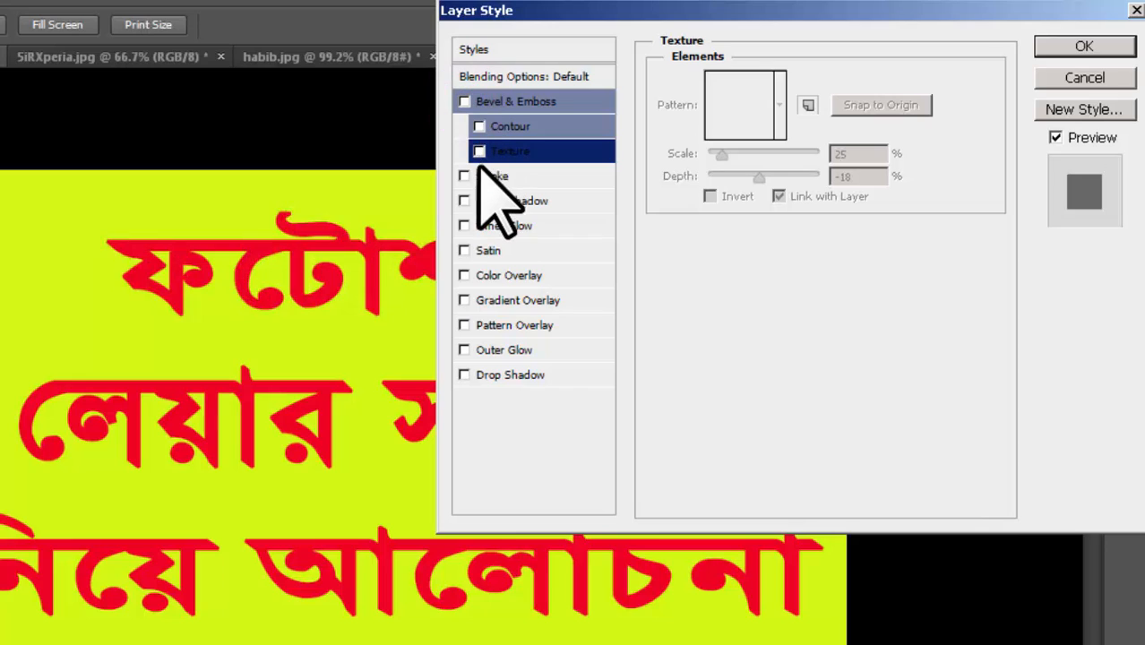
left_click(479, 151)
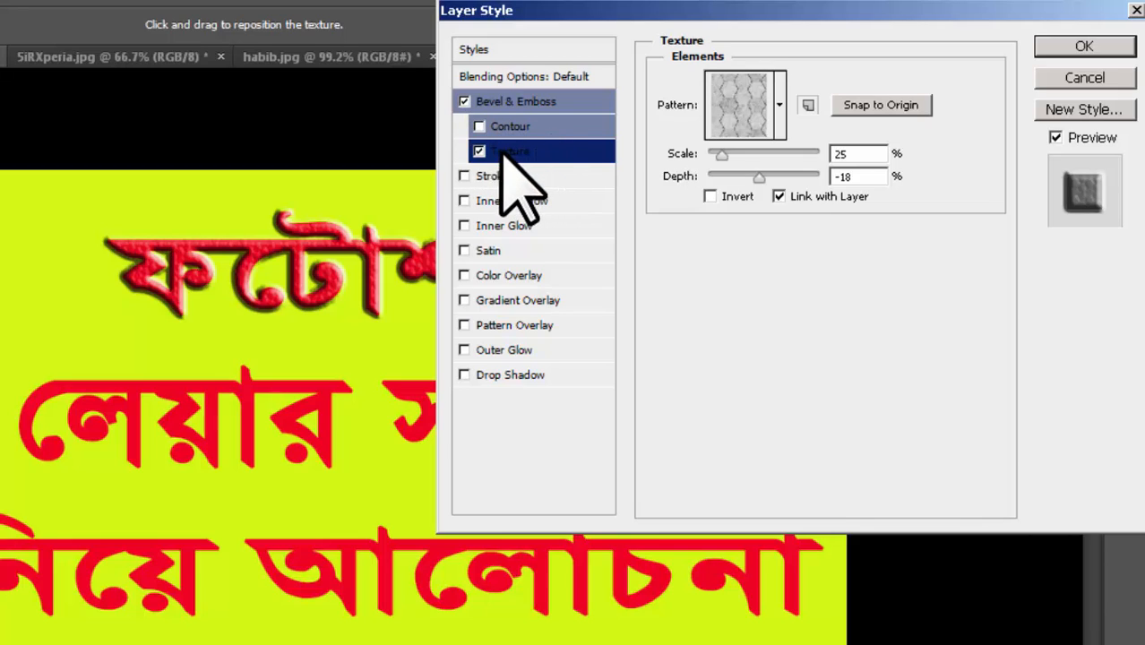
left_click(480, 152)
left_click(464, 102)
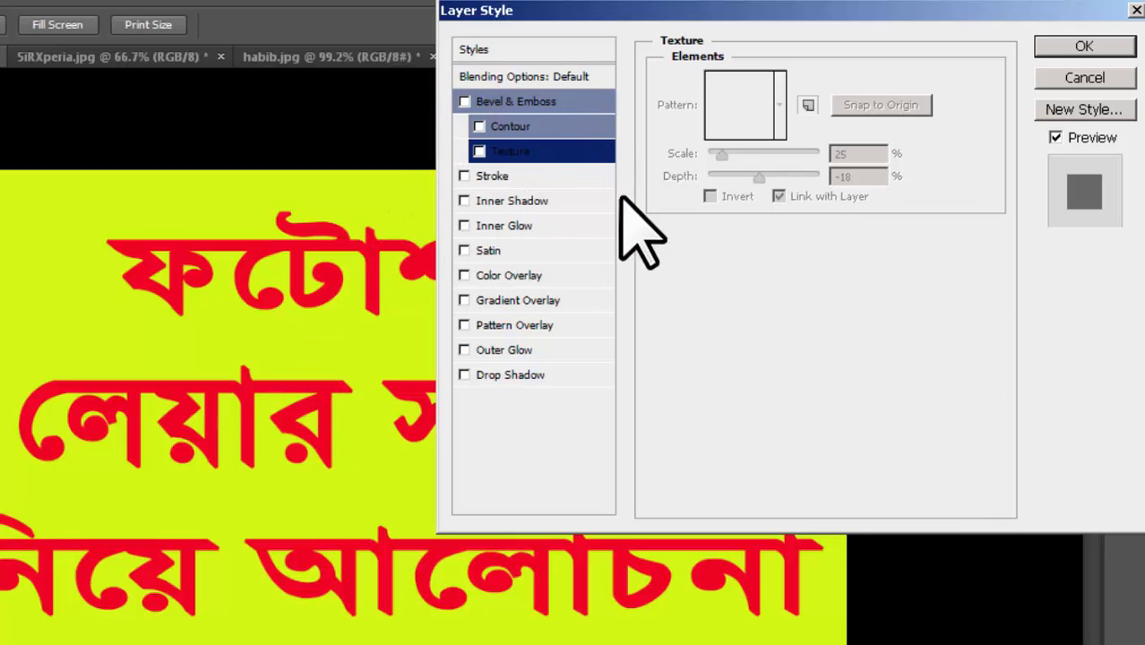
Enable Inner Shadow on the text, compare the text with the effect off and on, and uncover more of the canvas.
left_click(464, 201)
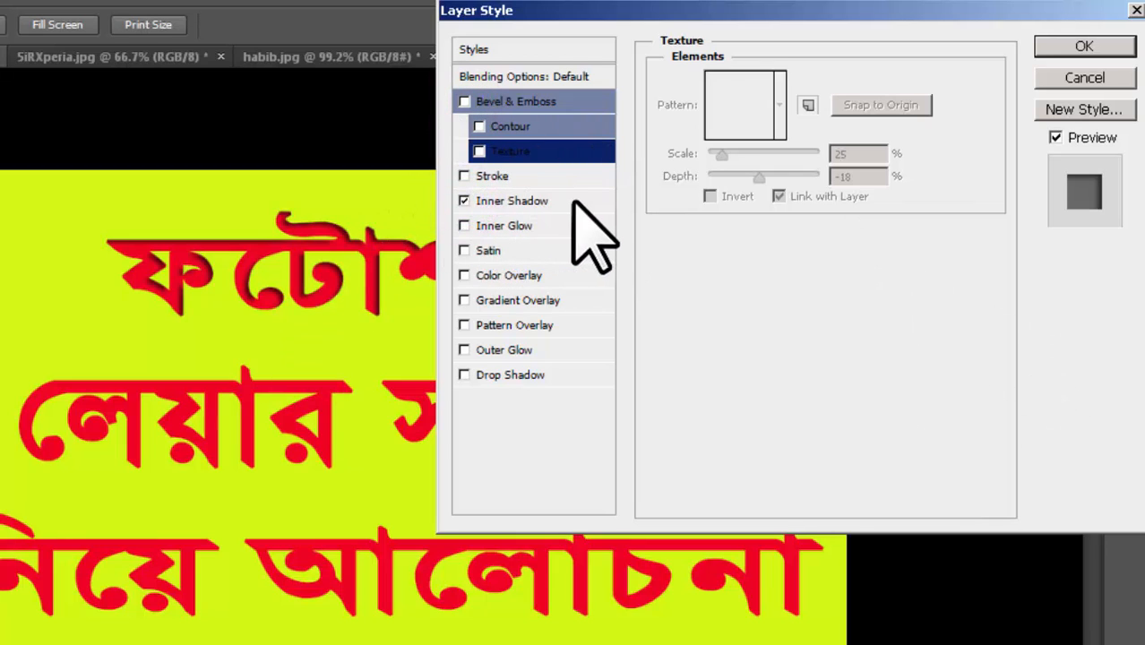
left_click(574, 201)
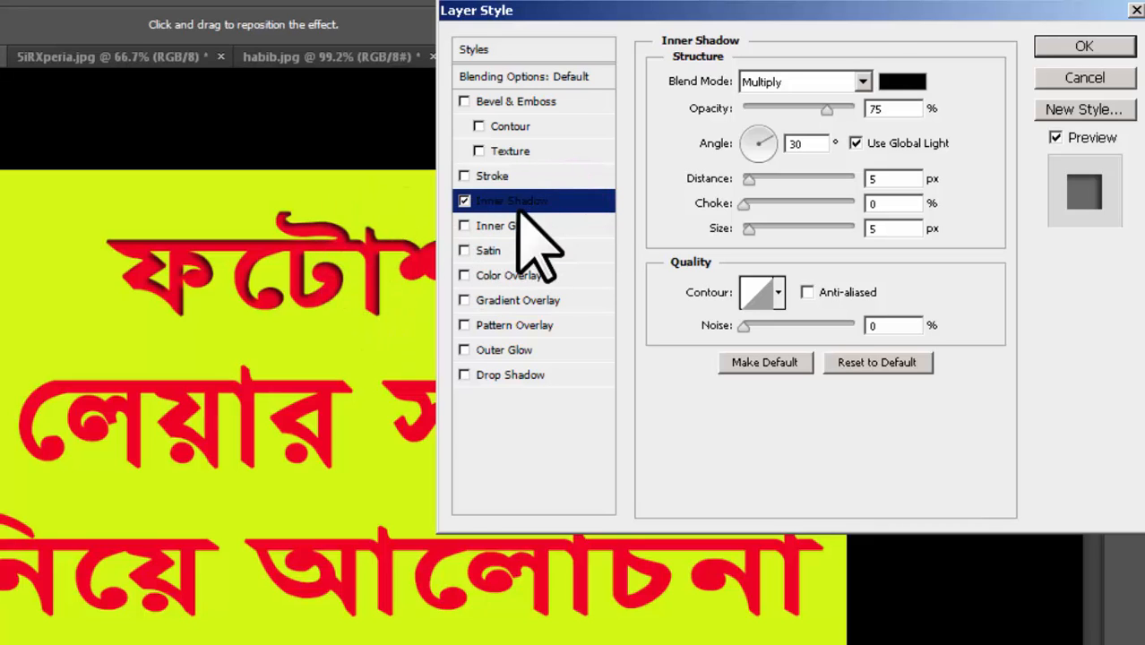
left_click(463, 202)
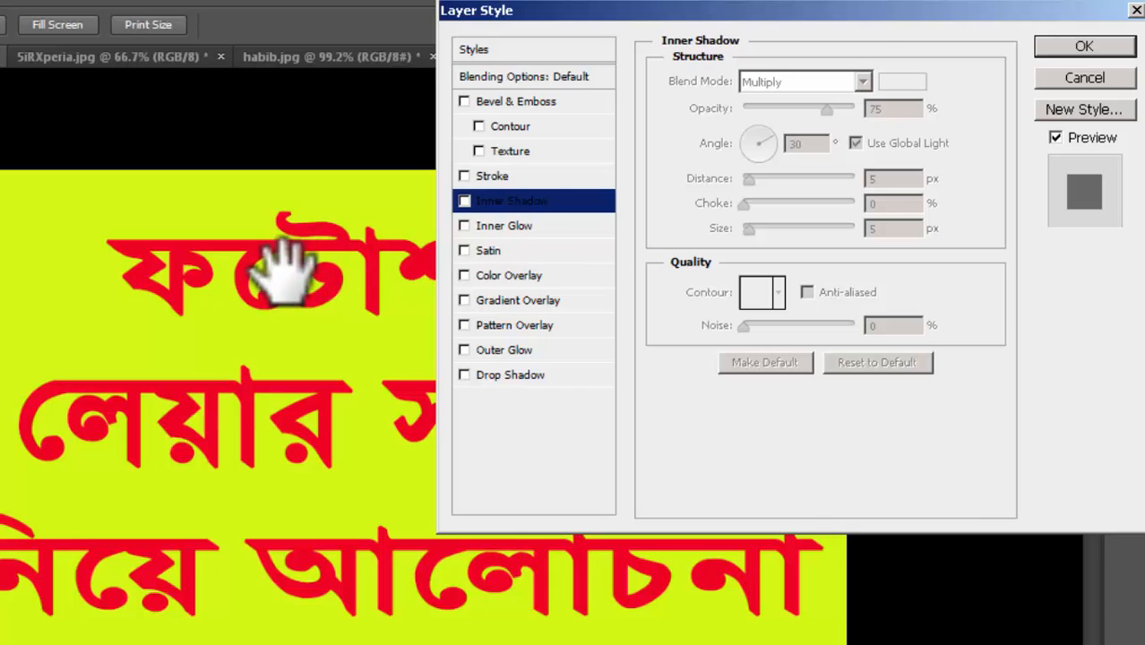
left_click(465, 200)
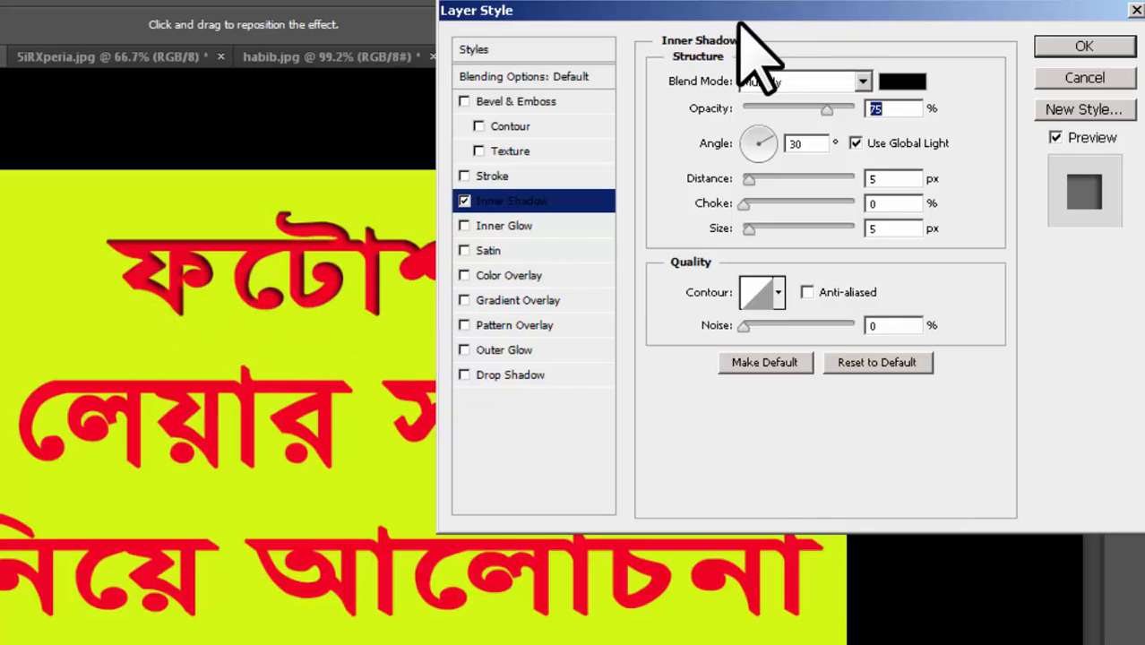
left_click_drag(807, 15, 845, 15)
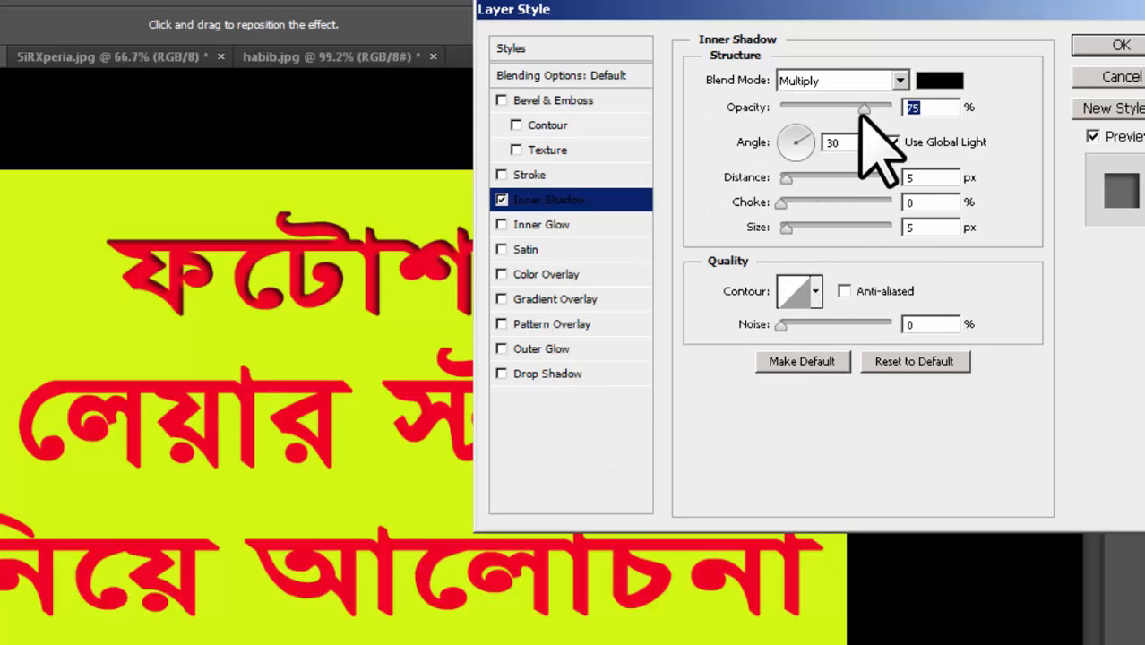
Raise the inner shadow's opacity to 99% and change its colour to bright magenta (f704cc).
left_click_drag(863, 110, 891, 107)
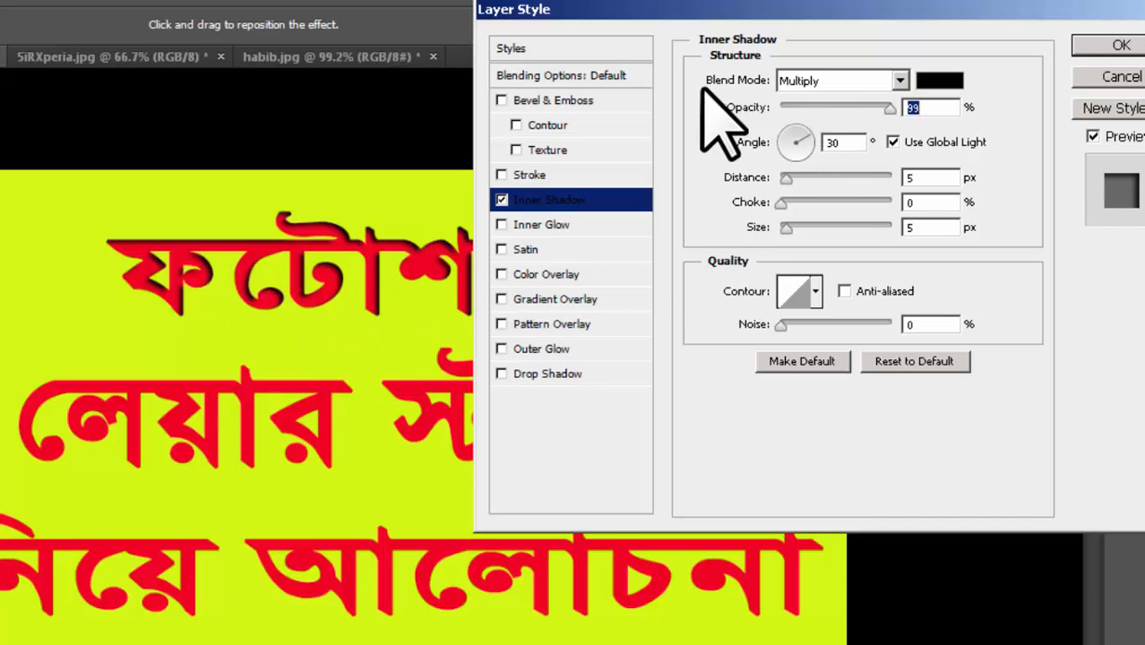
double_click(932, 107)
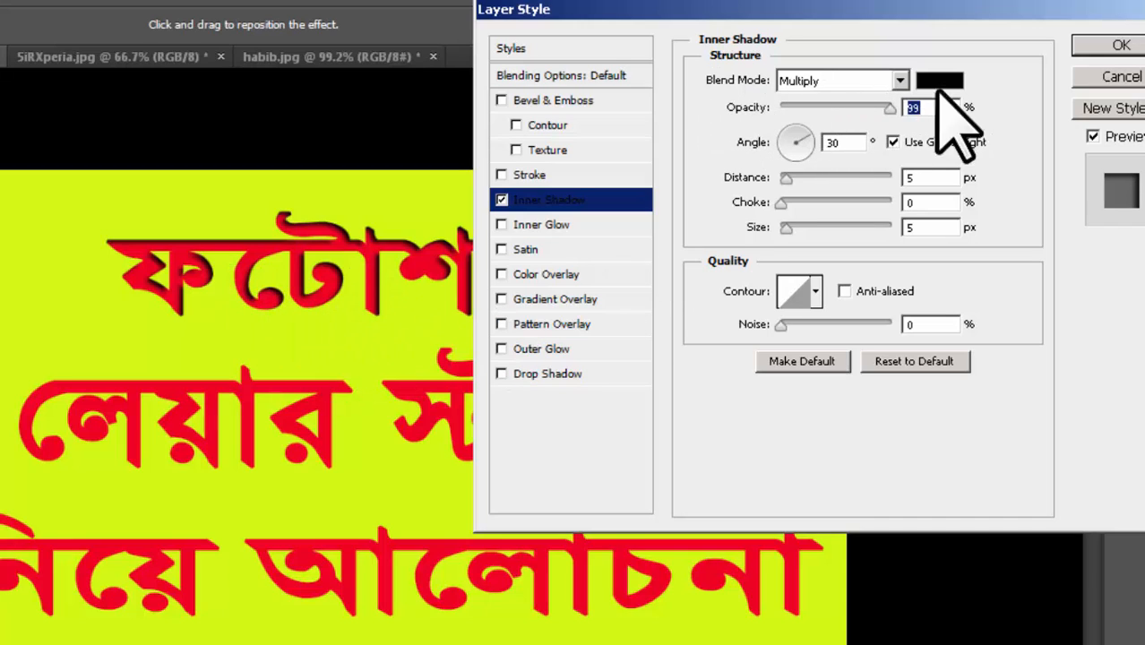
left_click(955, 82)
left_click_drag(768, 243, 760, 184)
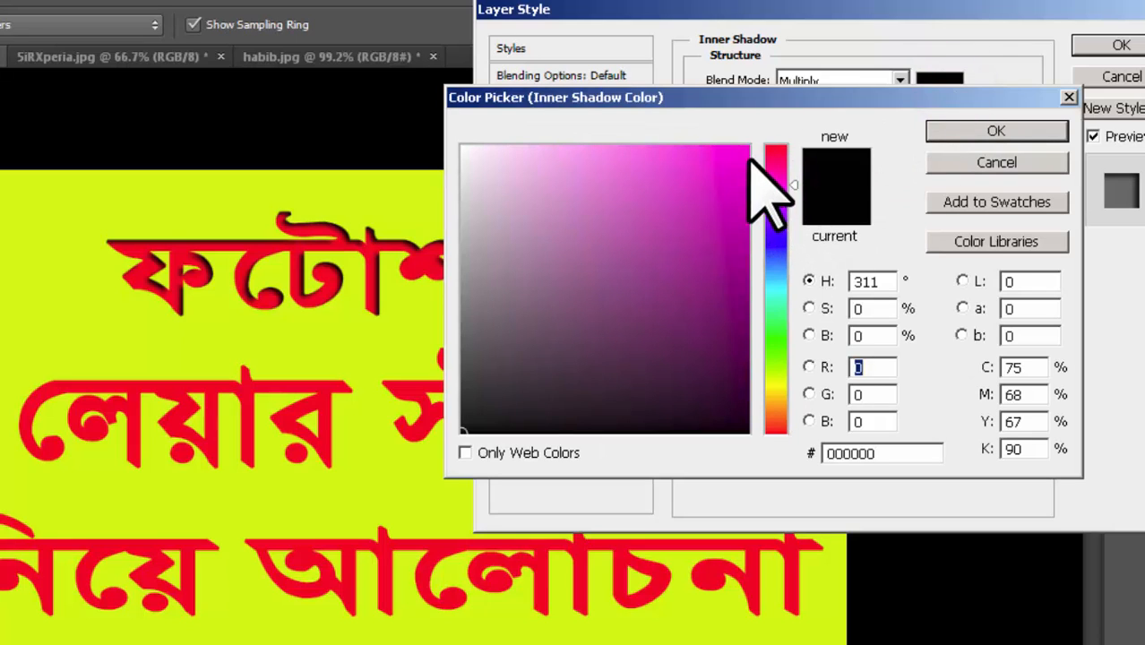
left_click(744, 154)
left_click(972, 132)
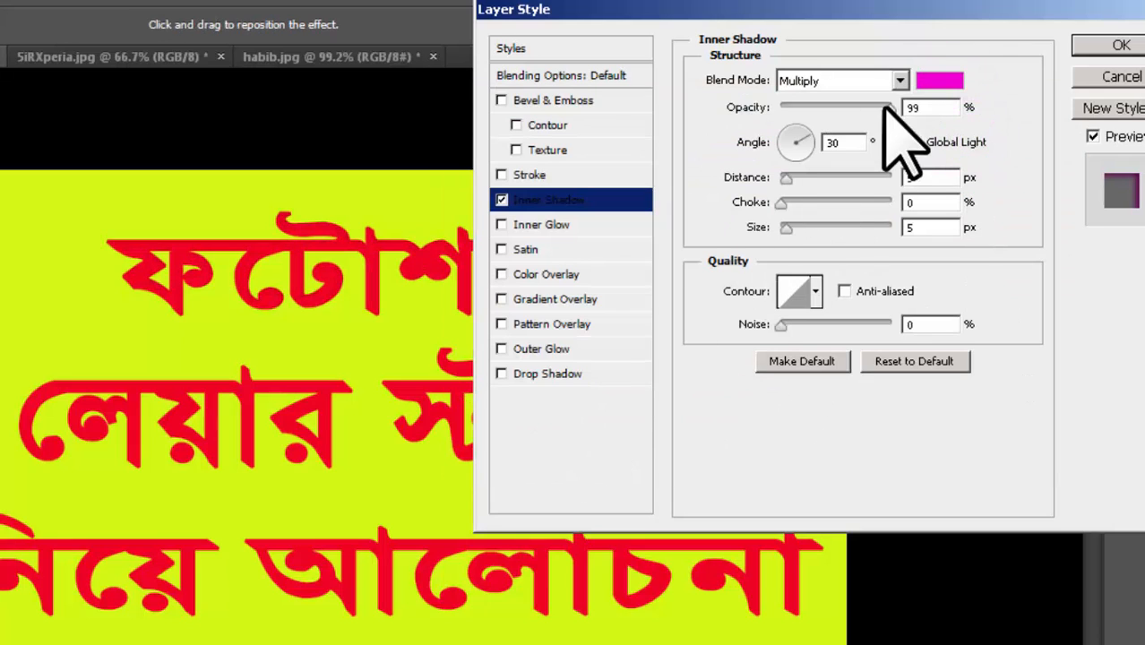
Set the inner shadow's blend mode to Normal and, after sampling several hues, its colour to blue (040af7).
left_click(900, 81)
left_click(829, 99)
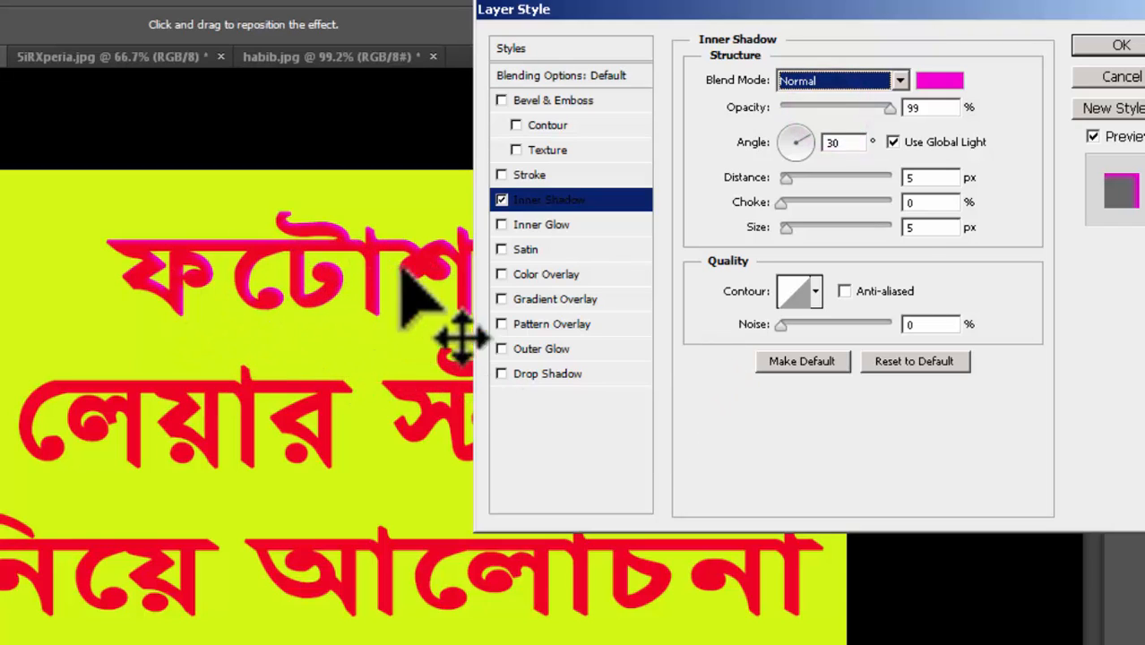
left_click(939, 81)
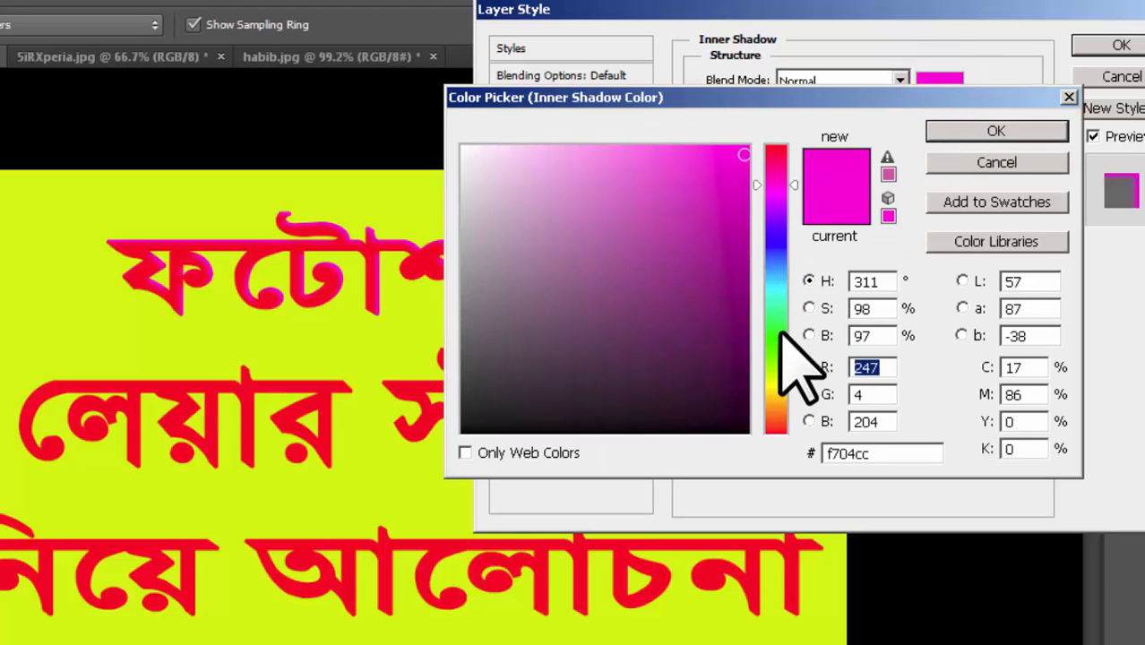
left_click(776, 332)
left_click(776, 287)
left_click(777, 385)
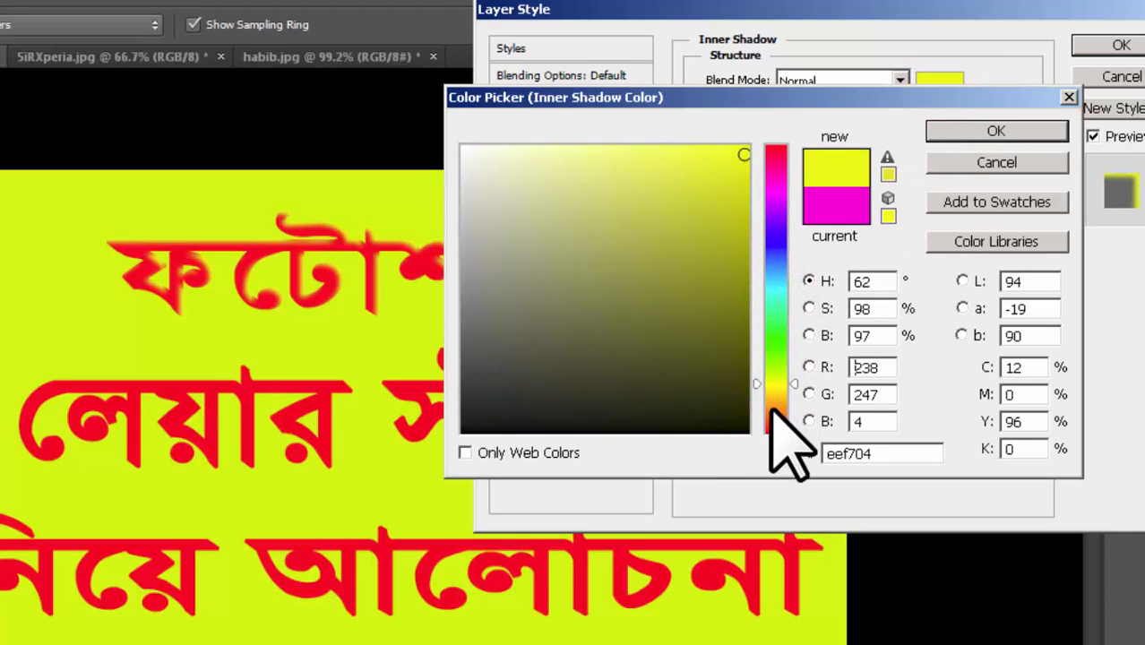
left_click(776, 408)
left_click(777, 422)
left_click(776, 246)
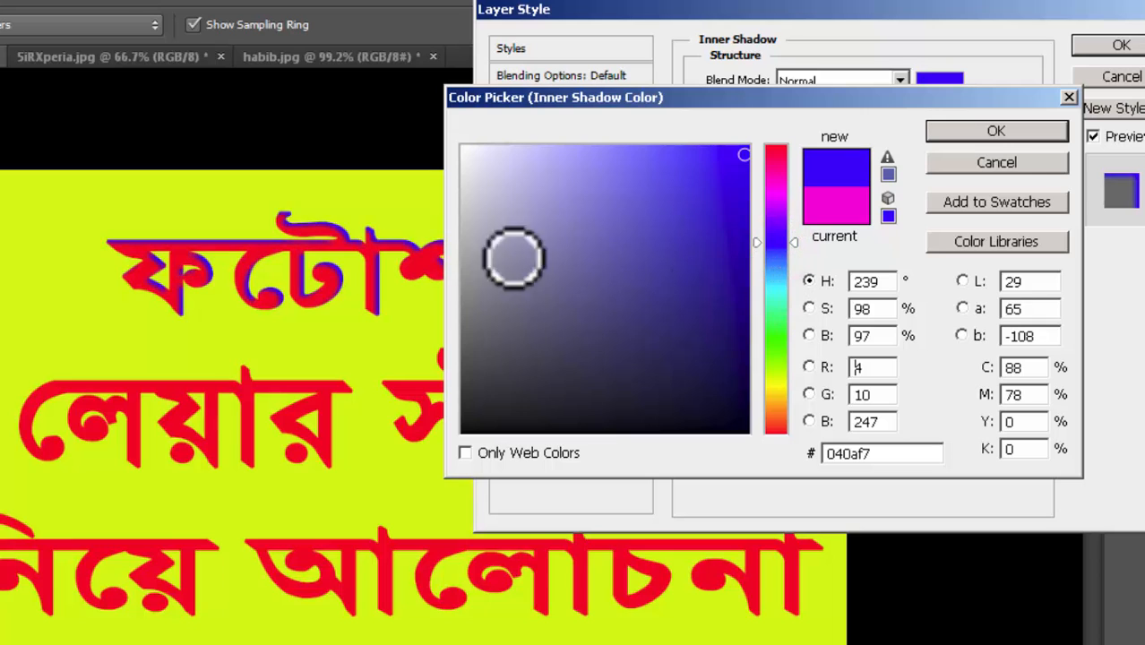
left_click(986, 132)
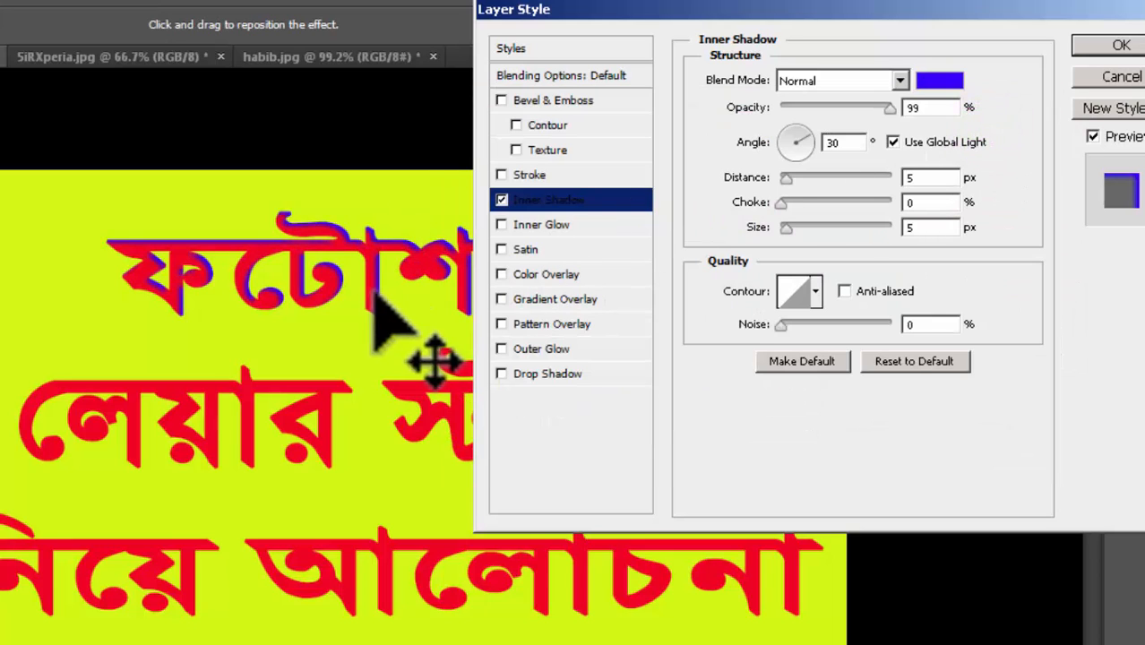
Lower the inner shadow's opacity to 76%, try the Subtract blend mode, and settle on Color.
left_click_drag(887, 108, 864, 110)
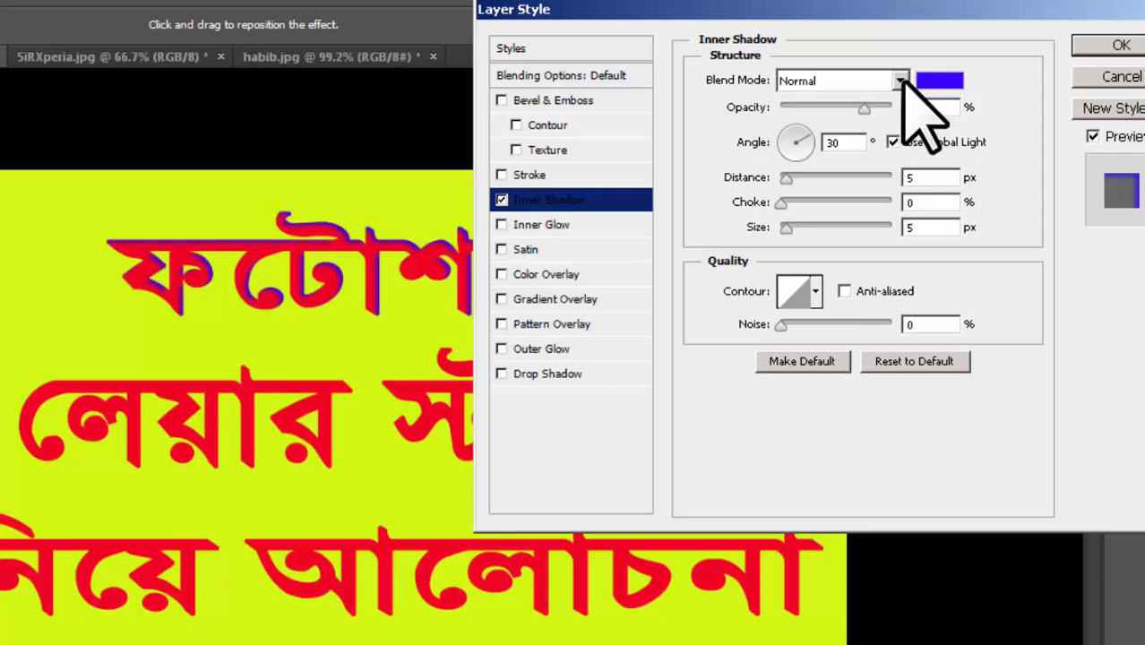
left_click(900, 80)
left_click(851, 536)
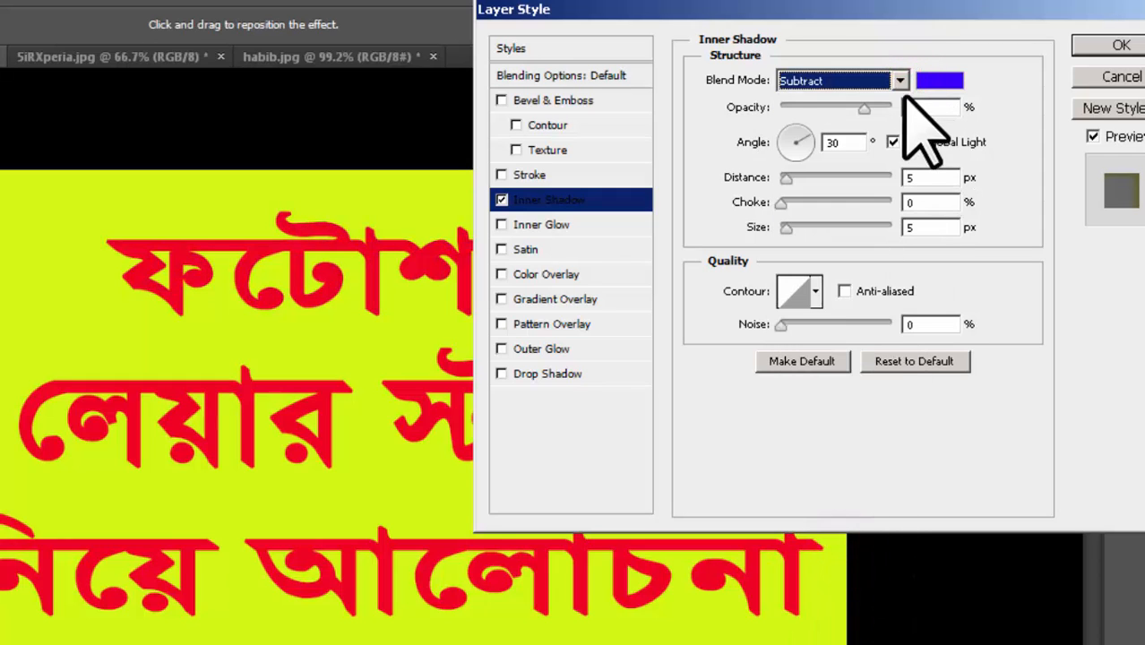
left_click(900, 81)
left_click(851, 638)
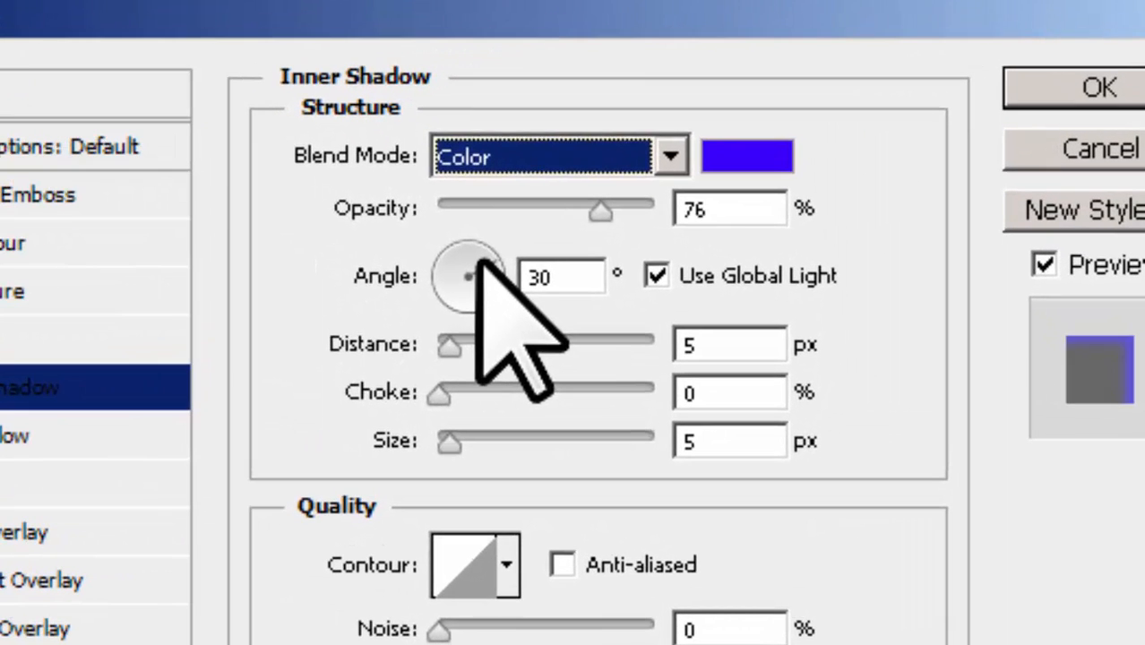
Set the inner shadow's angle to -63°, distance to 7 px, choke to 38% and size to 0 px.
left_click_drag(481, 261, 452, 264)
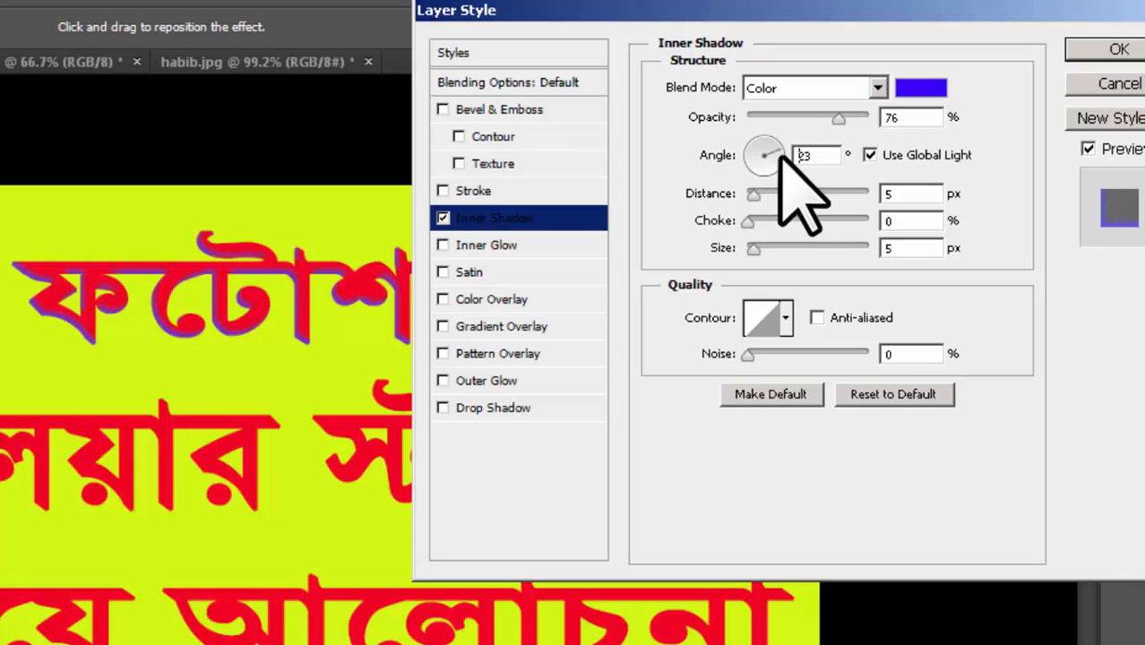
double_click(826, 161)
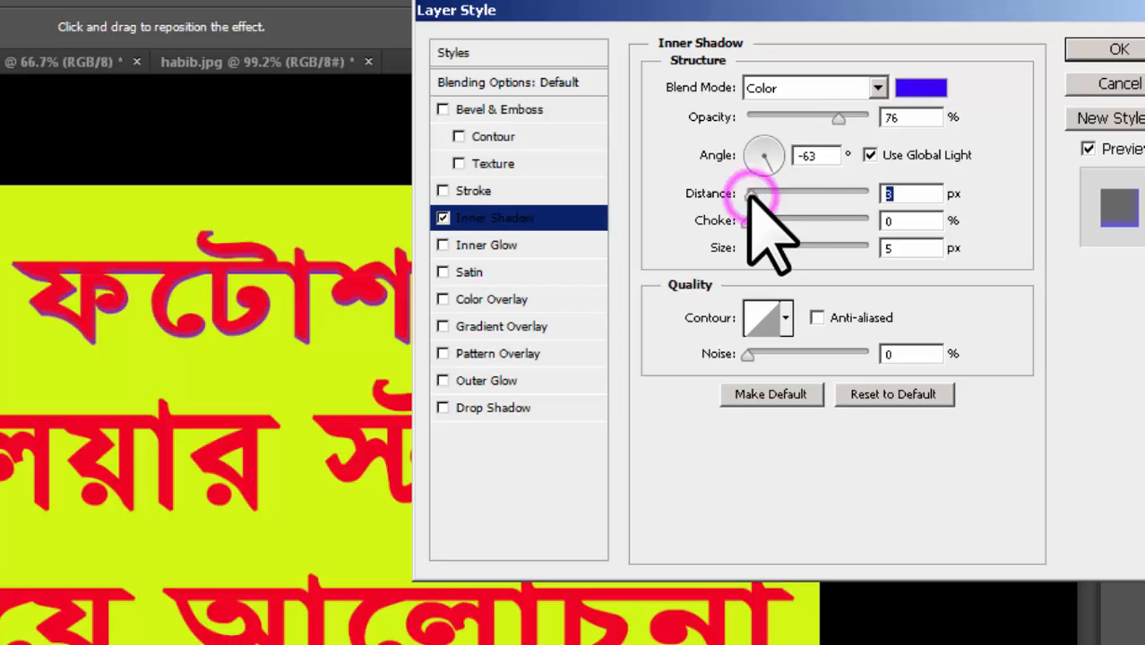
left_click_drag(752, 191, 773, 191)
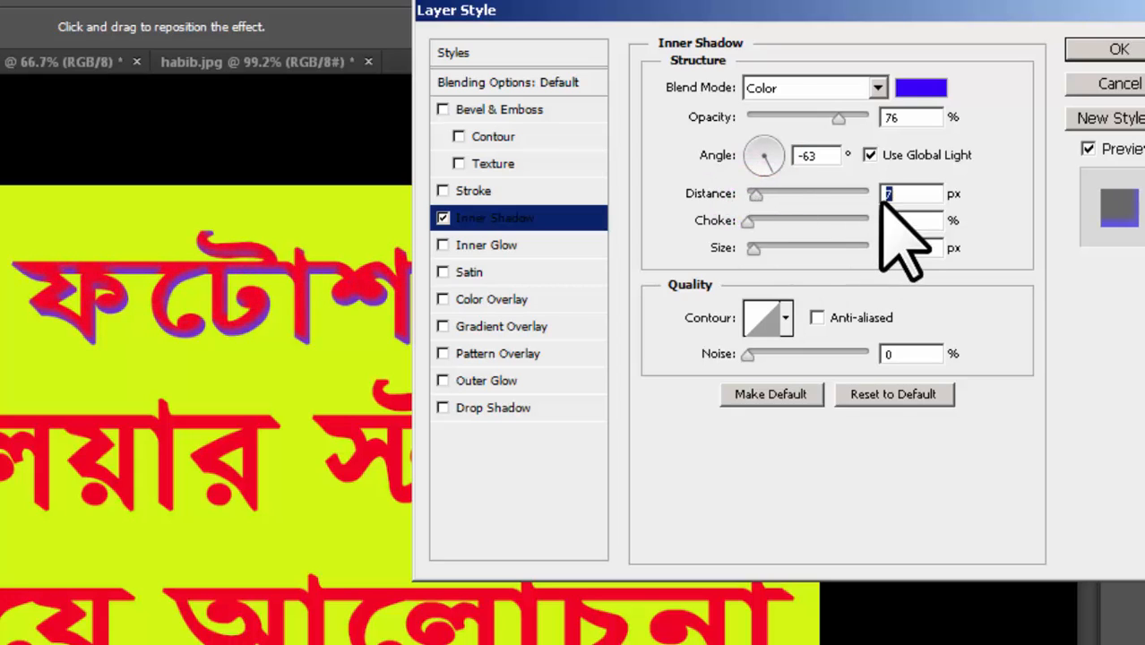
left_click_drag(748, 220, 823, 222)
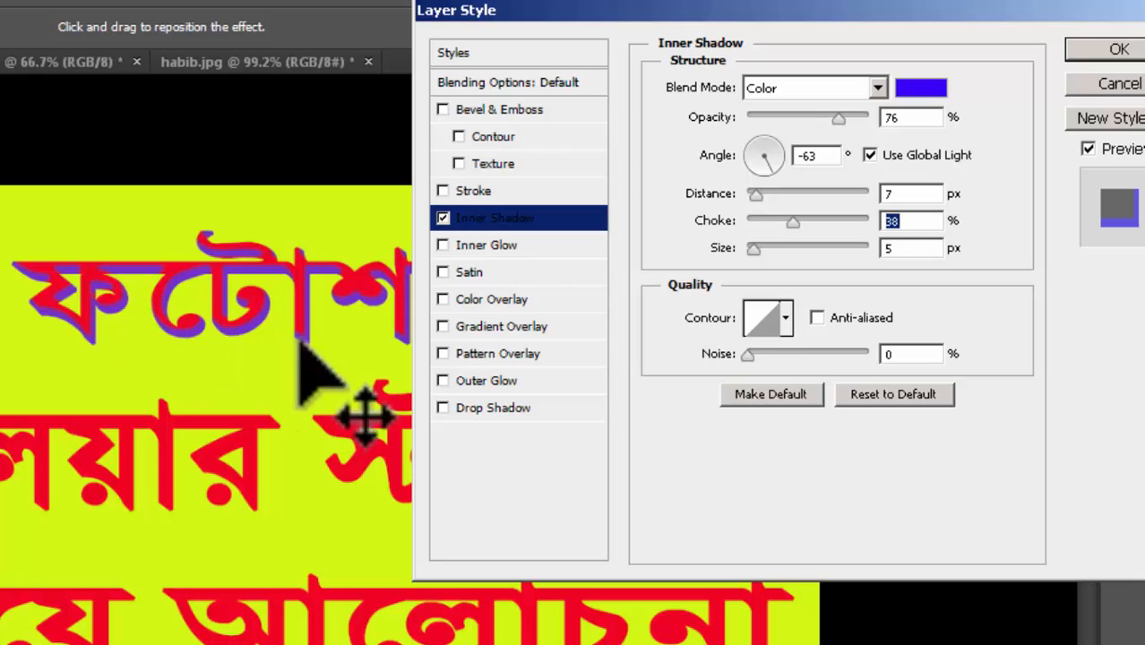
left_click_drag(754, 248, 735, 254)
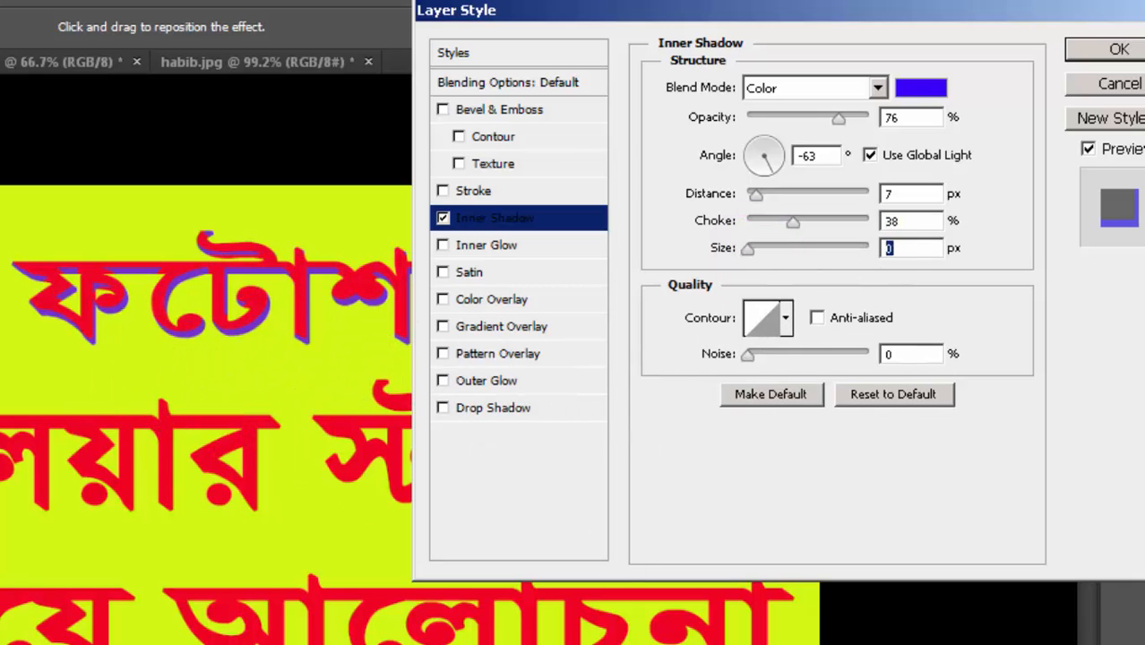
Try several contours from the first rows of the contour presets on the inner shadow.
left_click(787, 320)
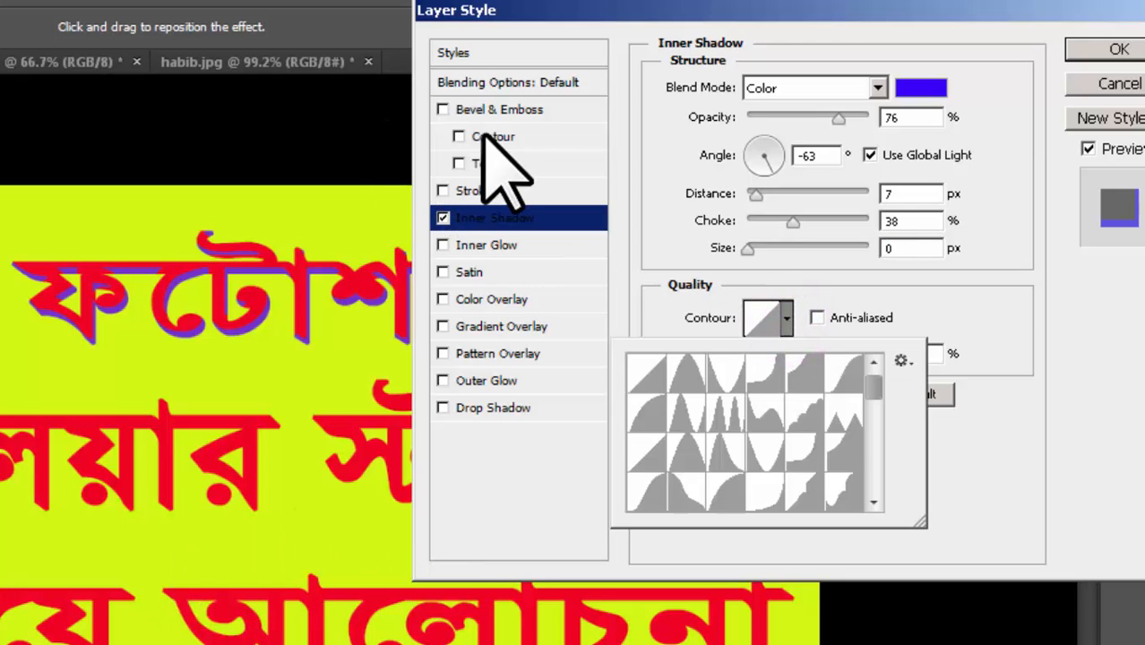
left_click(801, 416)
left_click(807, 456)
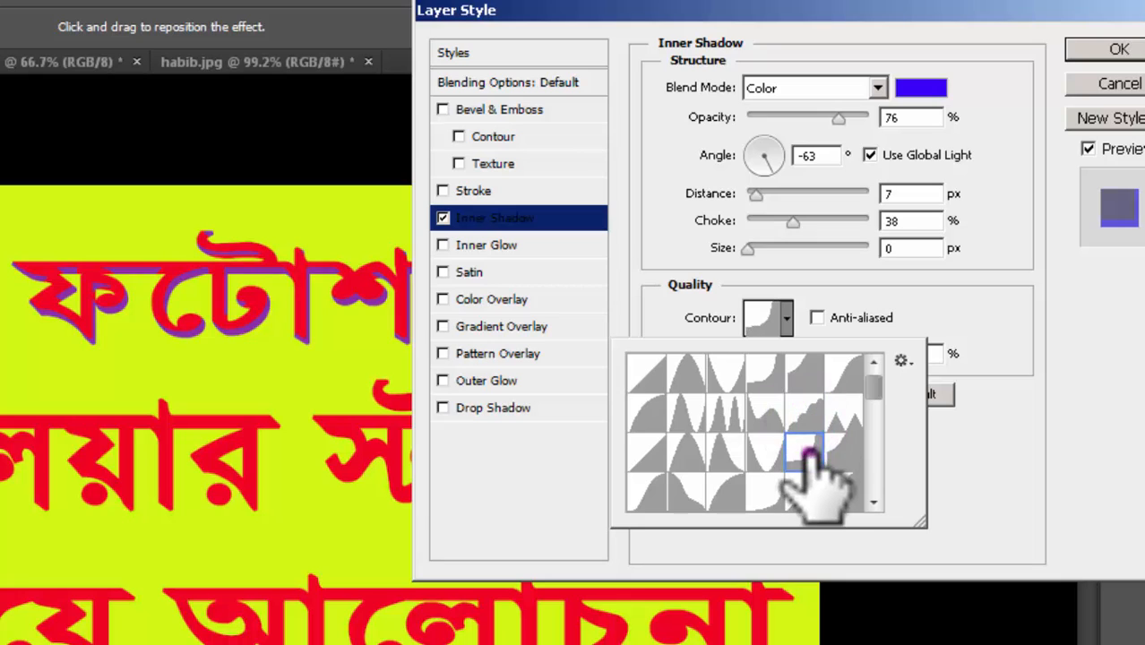
left_click(805, 493)
left_click(766, 491)
left_click(728, 494)
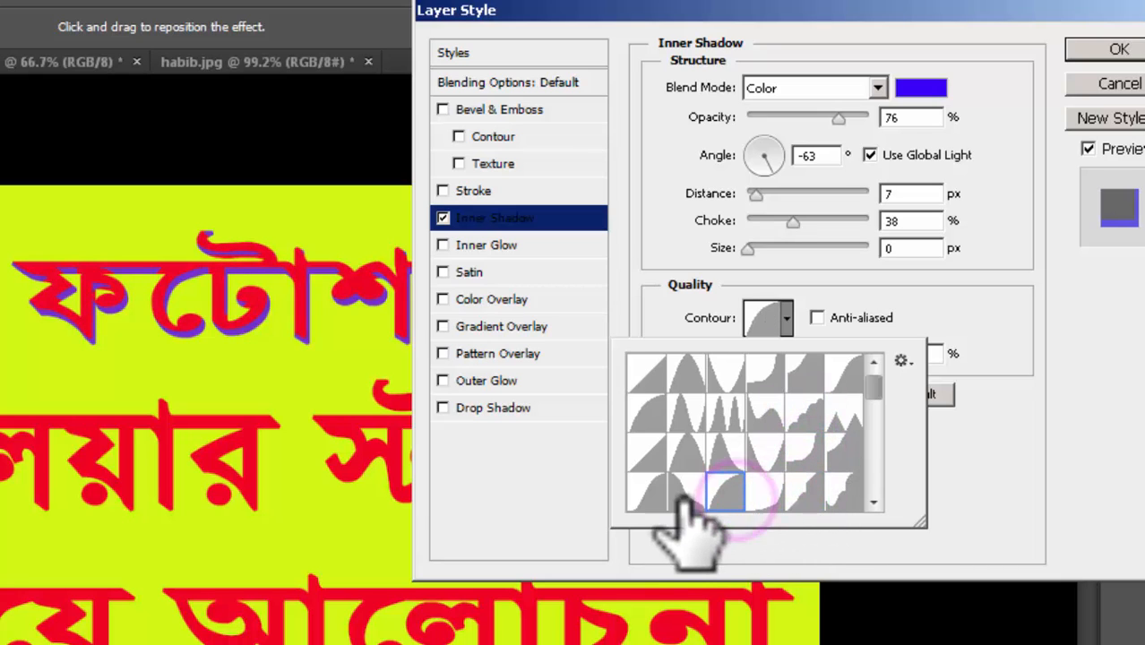
left_click(683, 493)
left_click(644, 491)
Try rounded and jagged contours further down the preset list on the inner shadow.
left_click(873, 396)
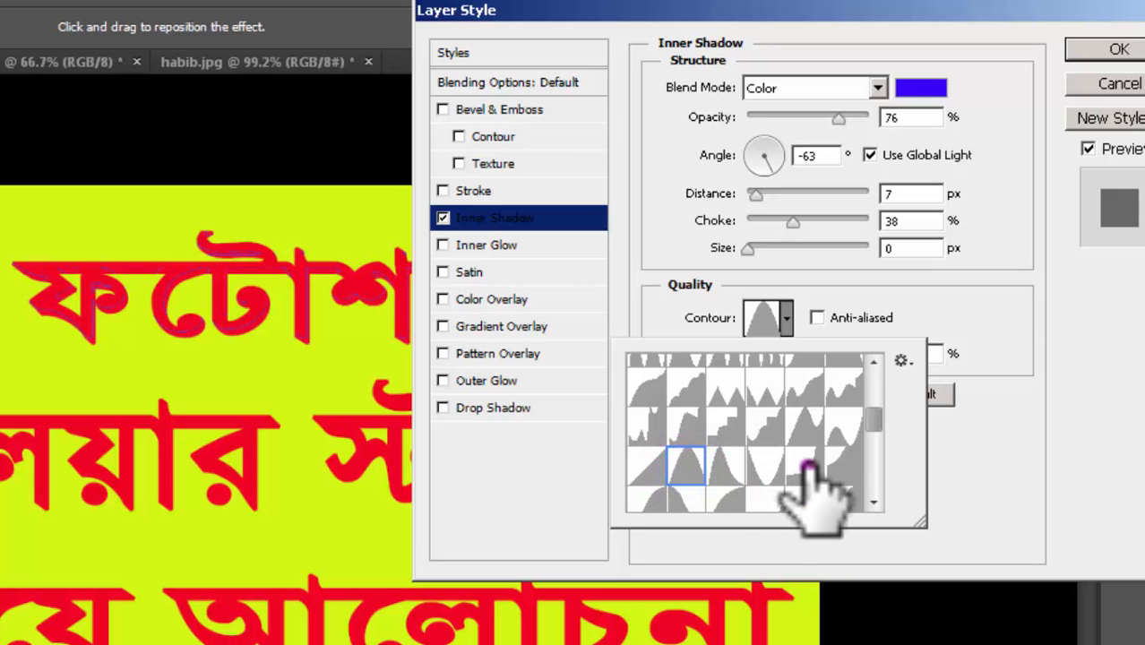
left_click(806, 468)
left_click(728, 498)
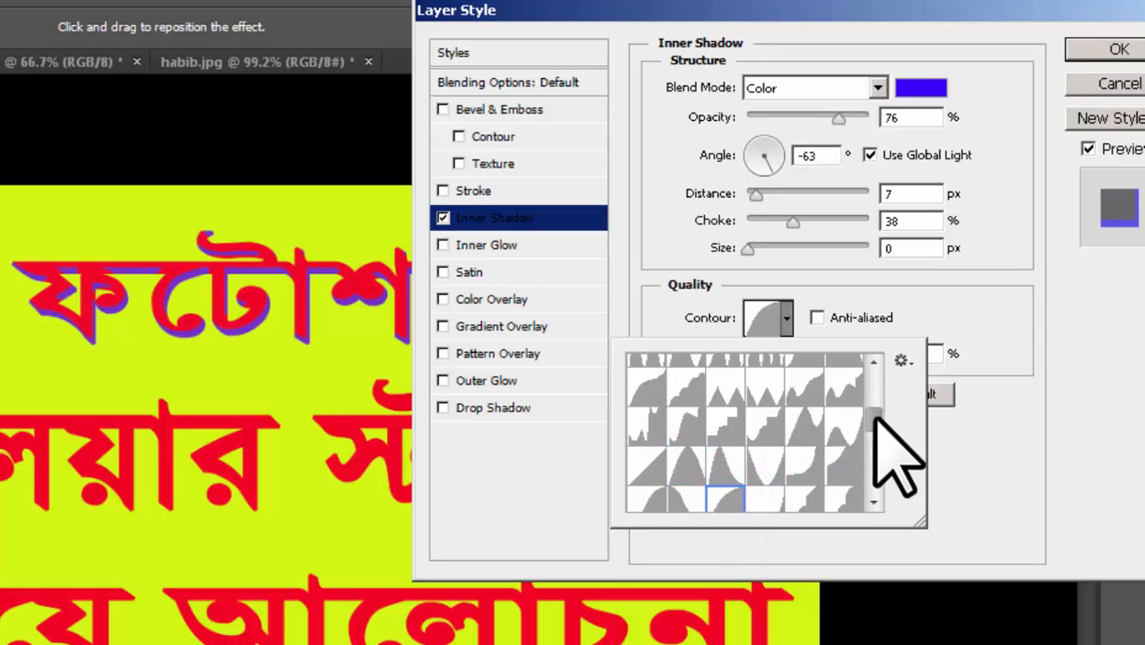
left_click_drag(877, 418, 876, 450)
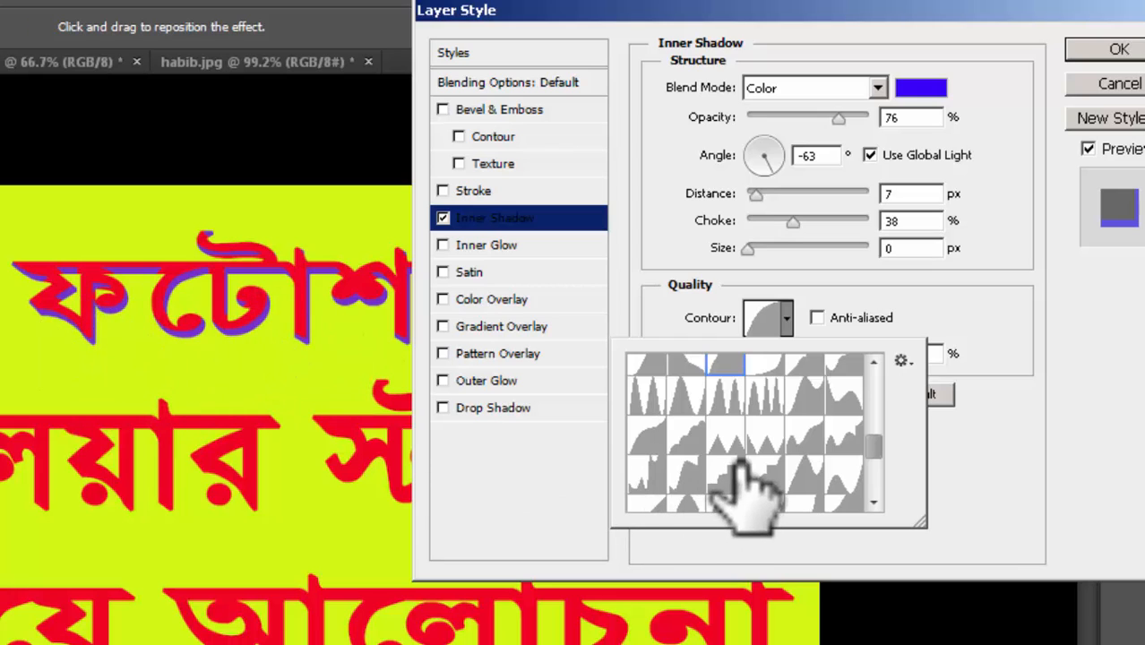
left_click(686, 474)
left_click(645, 474)
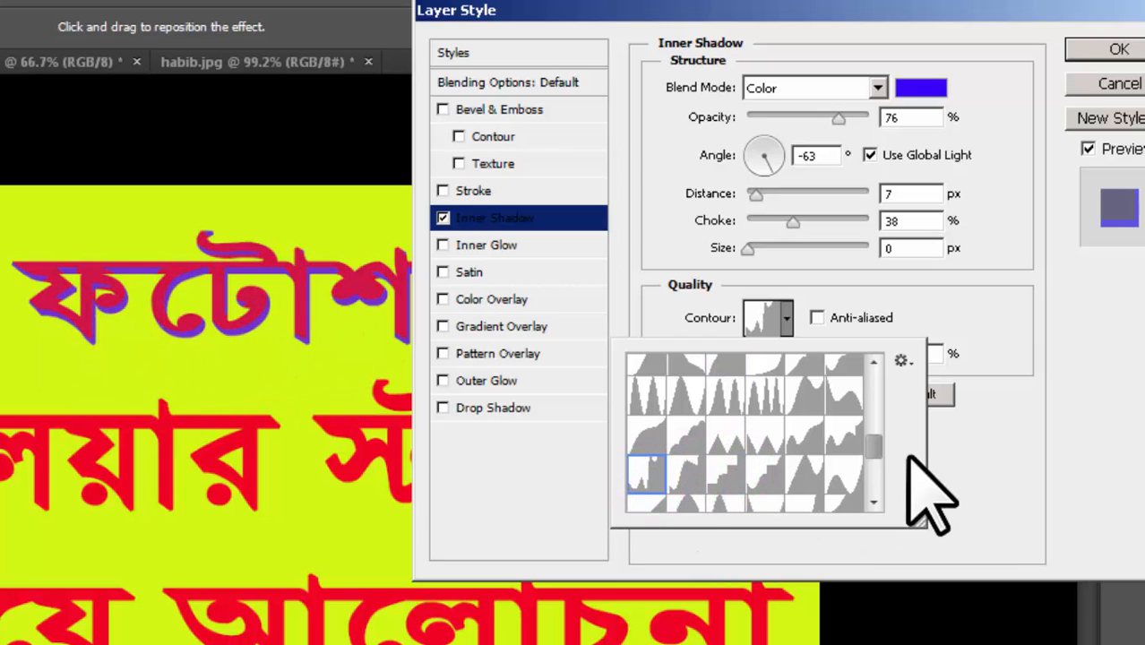
Try the wavy, double-peak and rising contours at the end of the preset list on the inner shadow.
left_click_drag(873, 444, 871, 477)
left_click(836, 455)
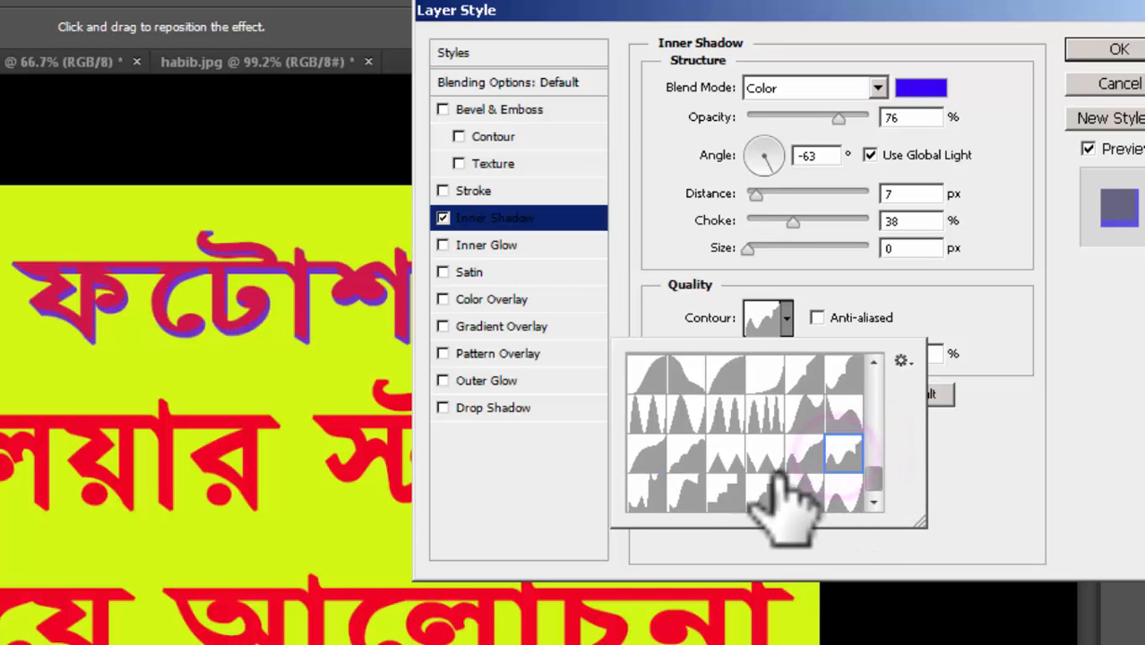
left_click(765, 455)
left_click(725, 455)
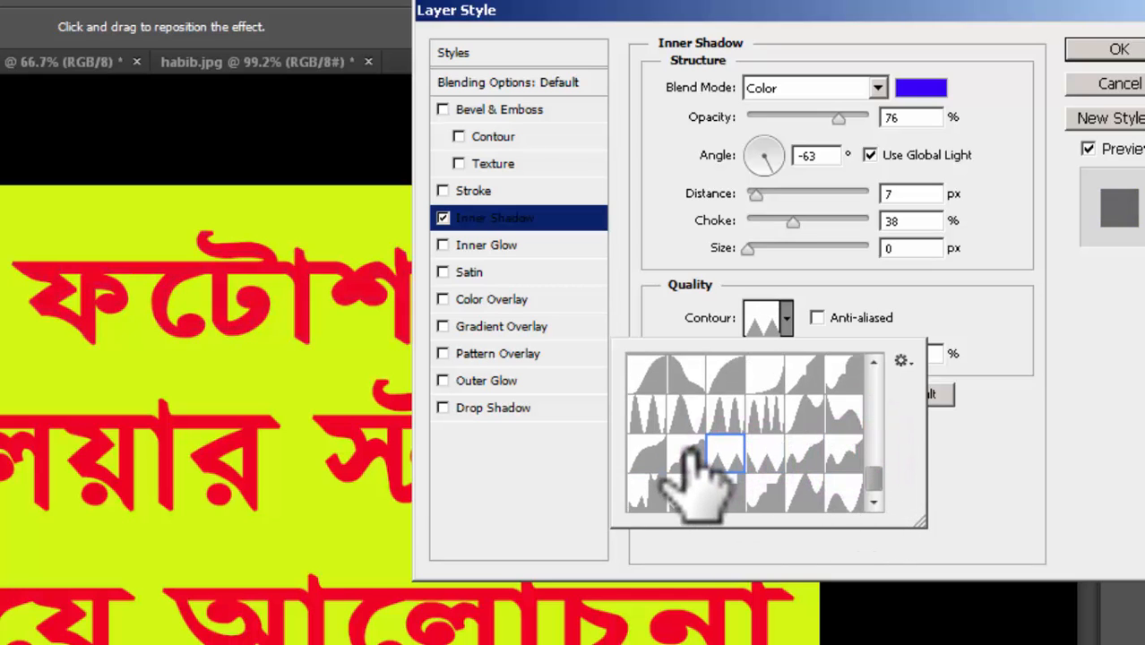
left_click(685, 456)
left_click(645, 455)
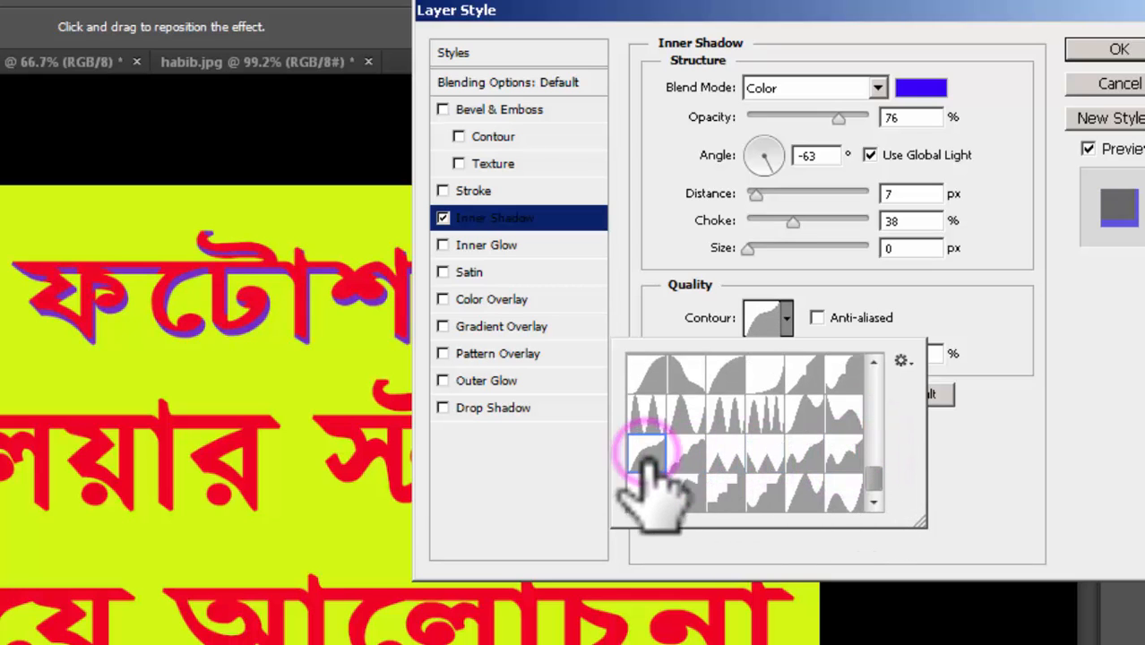
left_click(851, 491)
Go back up through the contour presets, trying several curves, and choose the bell-shaped contour for the inner shadow.
left_click_drag(871, 476, 873, 433)
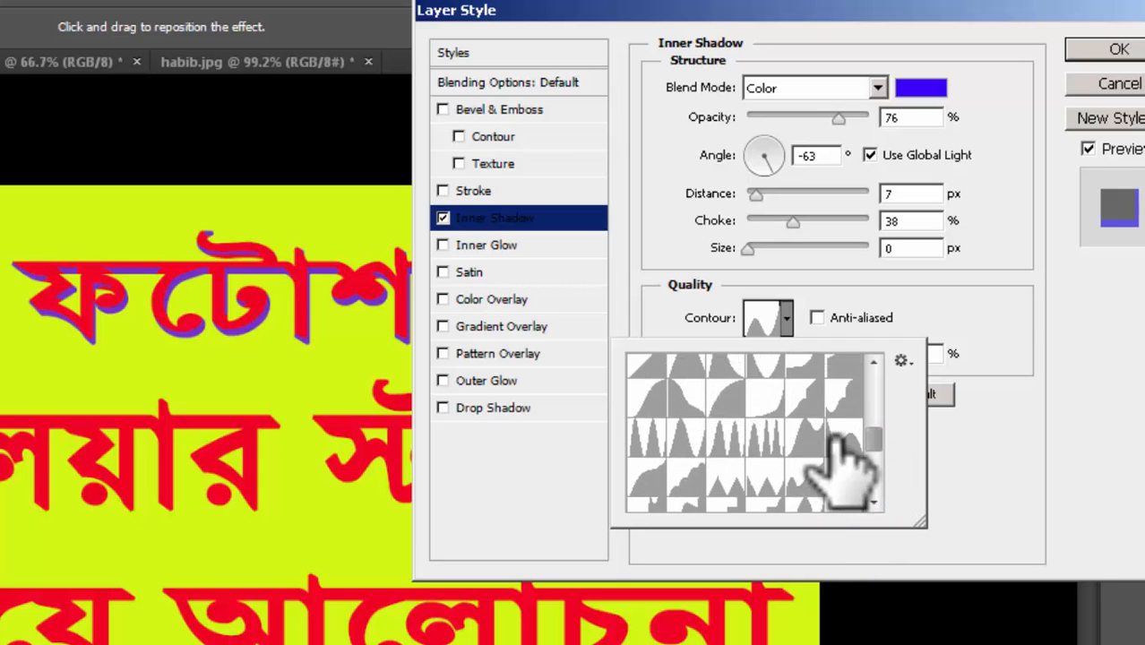
left_click(811, 438)
left_click(833, 395)
left_click(802, 394)
left_click(765, 398)
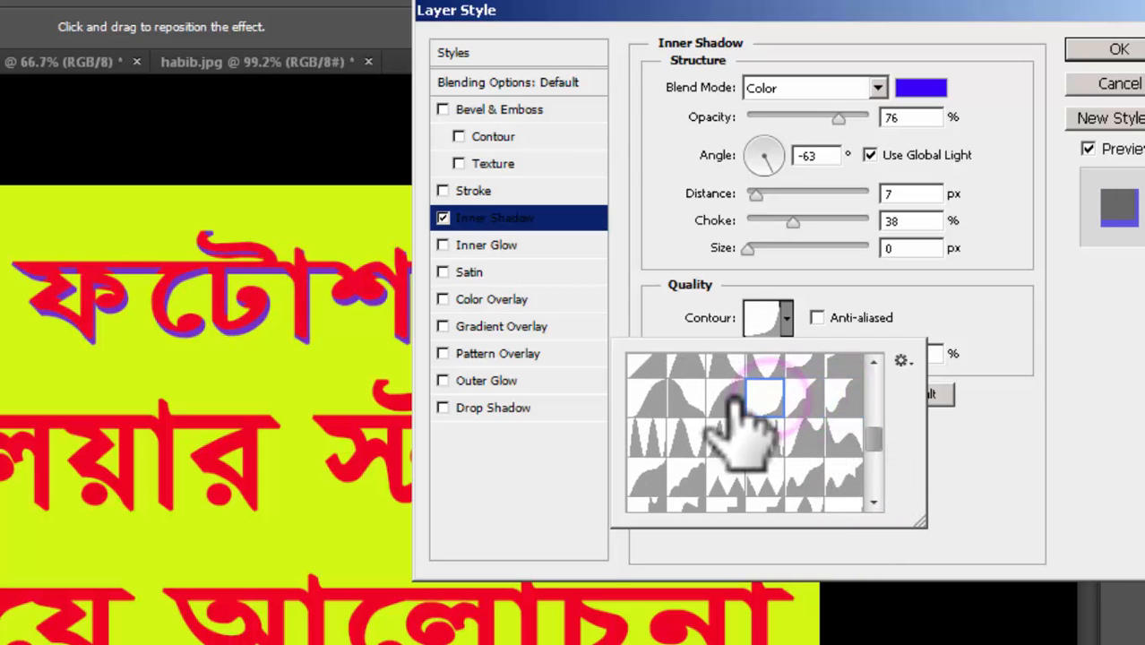
left_click(729, 400)
left_click(684, 401)
left_click(646, 395)
left_click(656, 369)
left_click(680, 363)
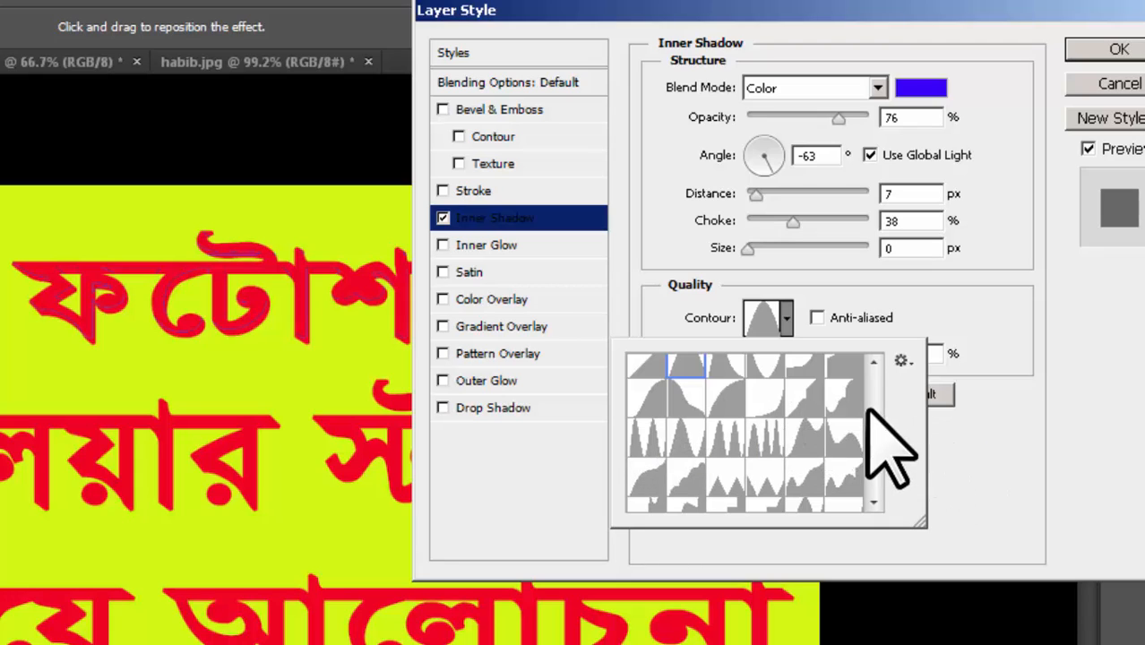
Choose the linear contour at the start of the presets for the inner shadow and close the preset list.
left_click_drag(869, 431, 844, 380)
left_click(651, 367)
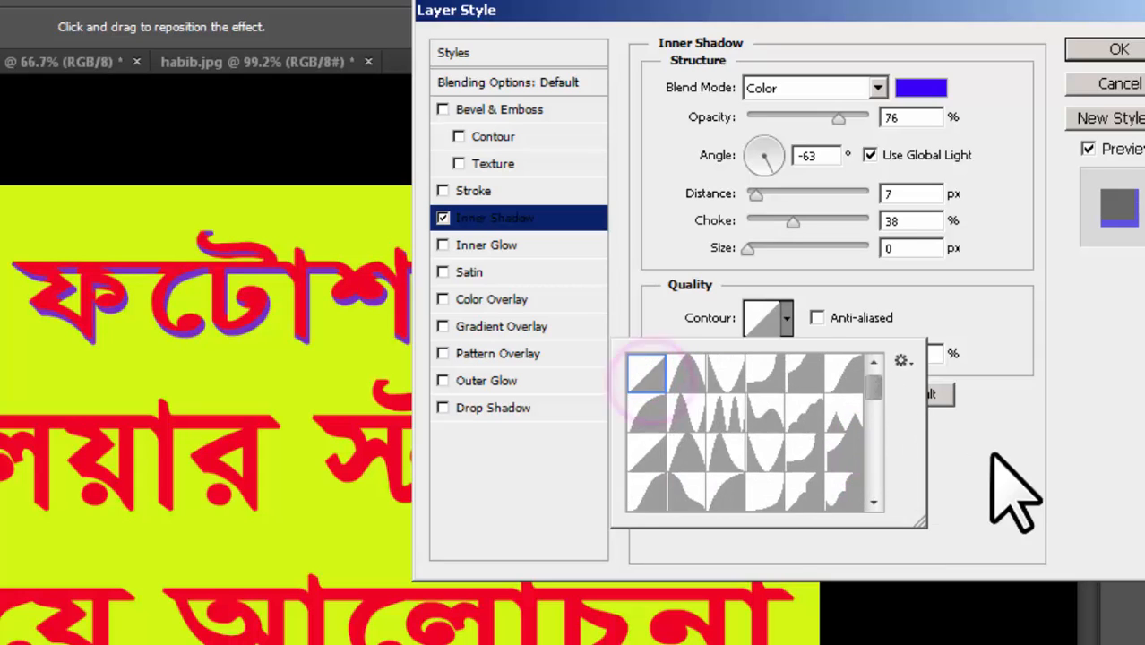
left_click(993, 453)
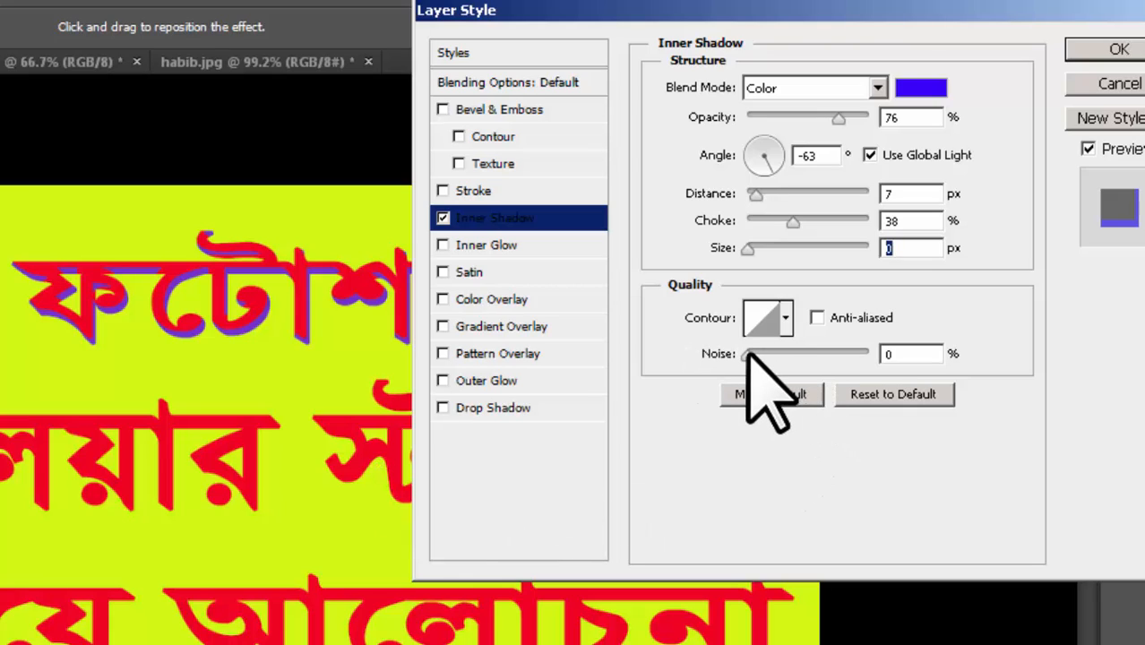
Try 100% noise on the inner shadow and reset the noise to 0%.
left_click_drag(747, 353, 825, 357)
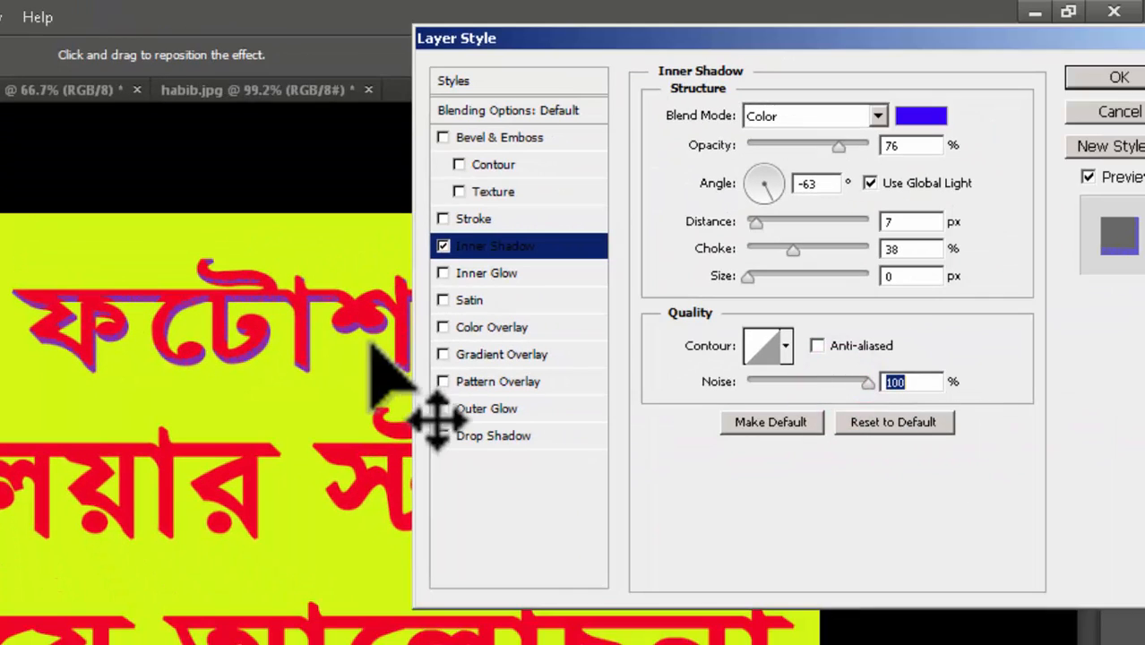
left_click_drag(839, 383, 523, 383)
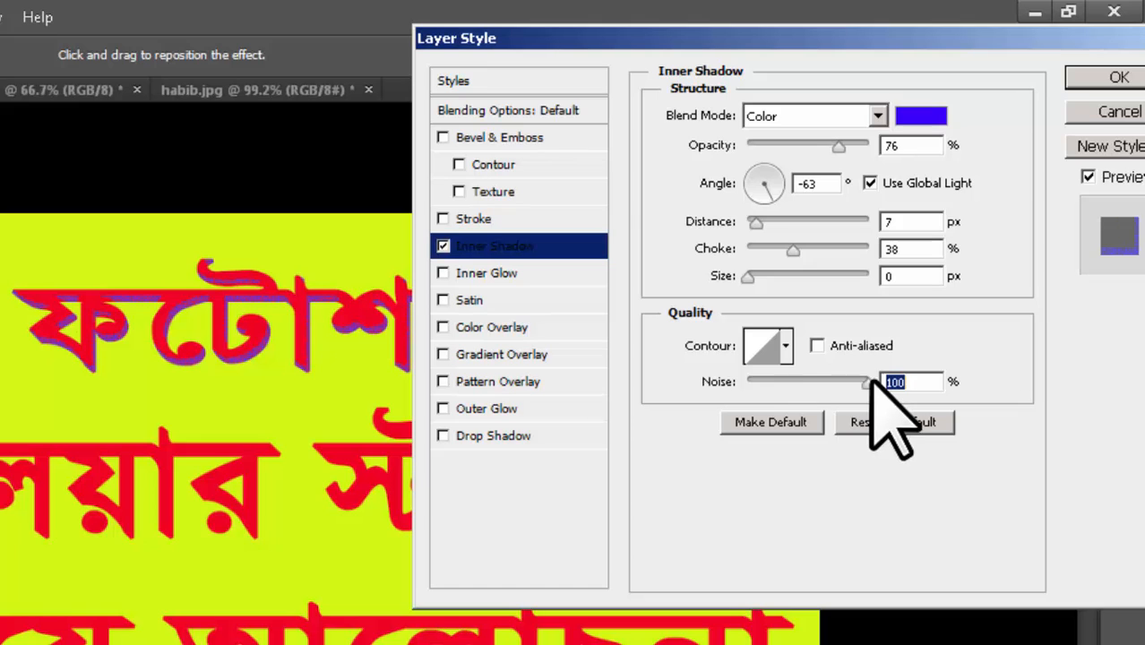
left_click_drag(872, 380, 683, 384)
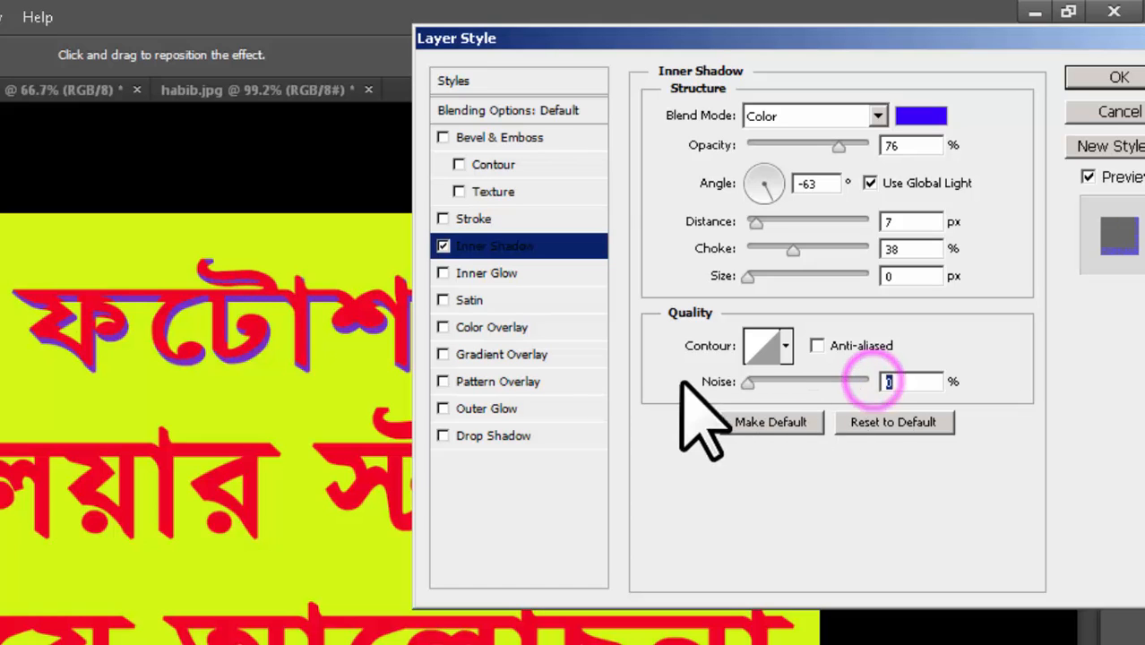
Disable Inner Shadow and enable Inner Glow with 59% opacity and 100% noise.
left_click(443, 245)
left_click(443, 273)
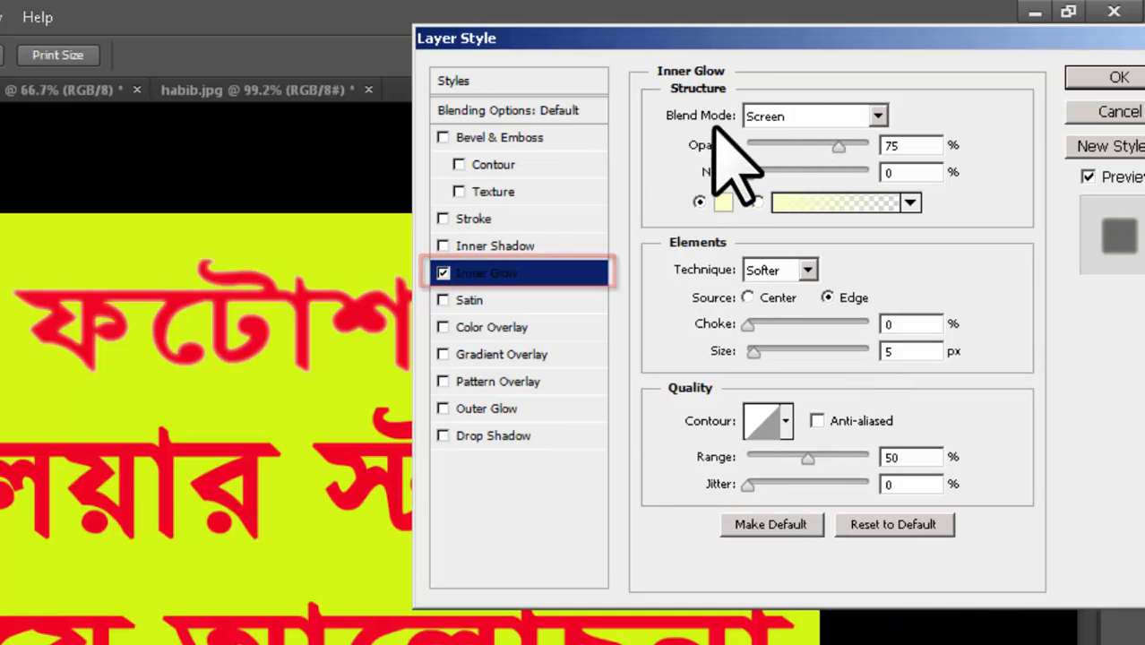
left_click_drag(848, 138, 818, 157)
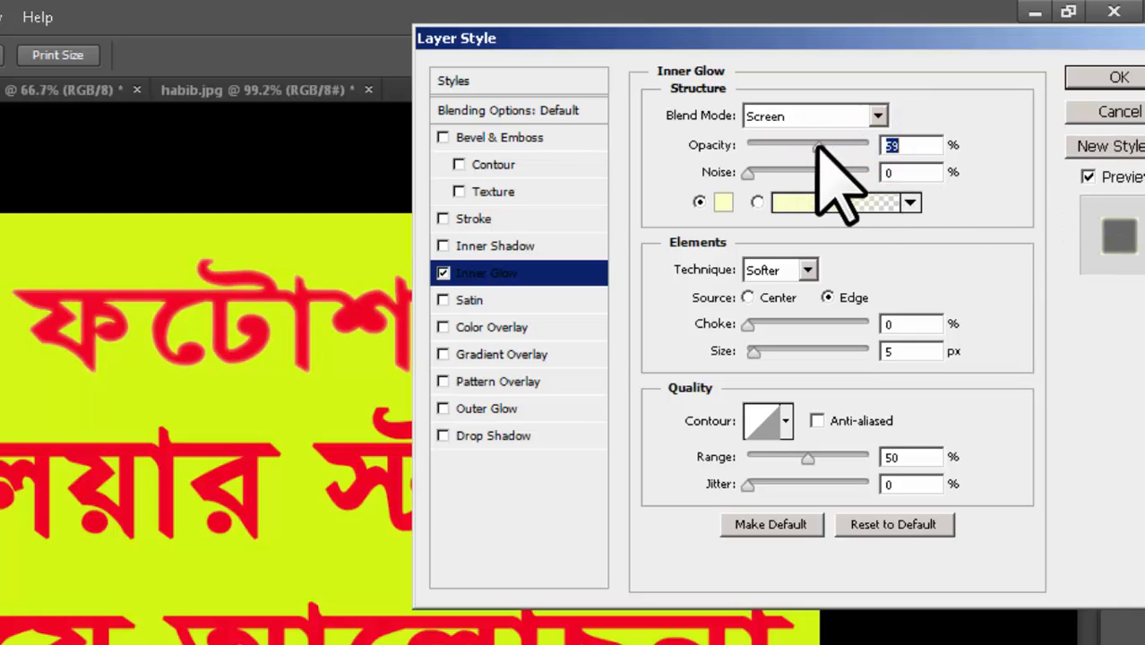
left_click_drag(749, 174, 869, 175)
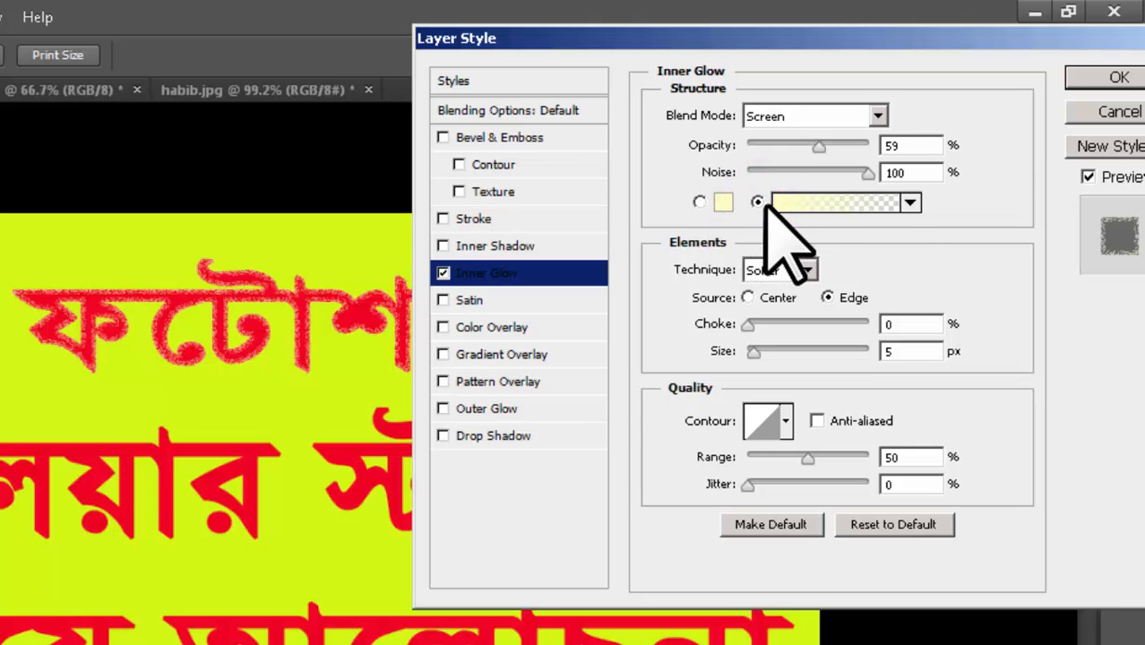
Try several gradient presets on the inner glow, including red-green, gold, spectrum and striped blue, ending with black to white.
left_click(912, 203)
left_click(842, 246)
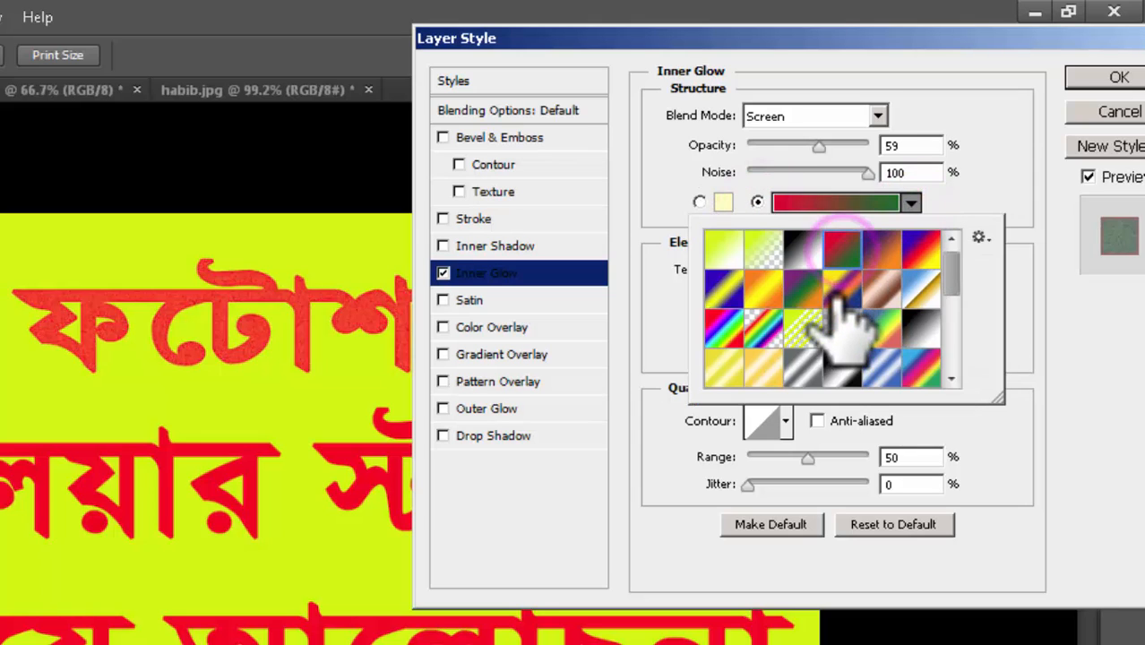
left_click(839, 300)
left_click(795, 300)
left_click(763, 330)
left_click(732, 364)
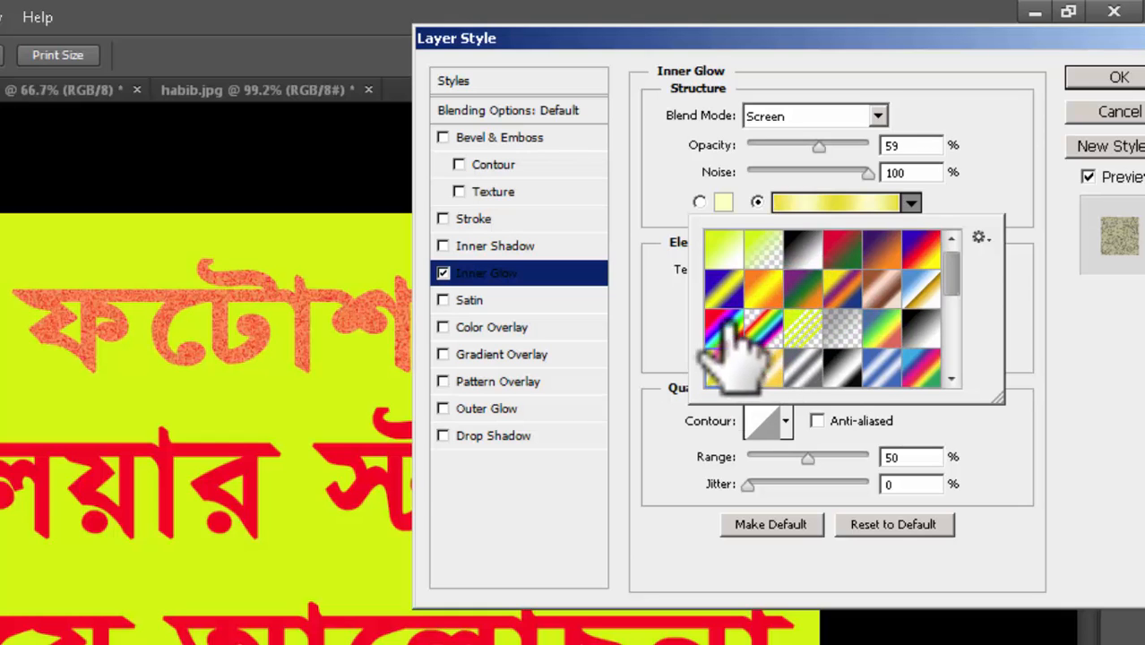
left_click(722, 326)
left_click(882, 365)
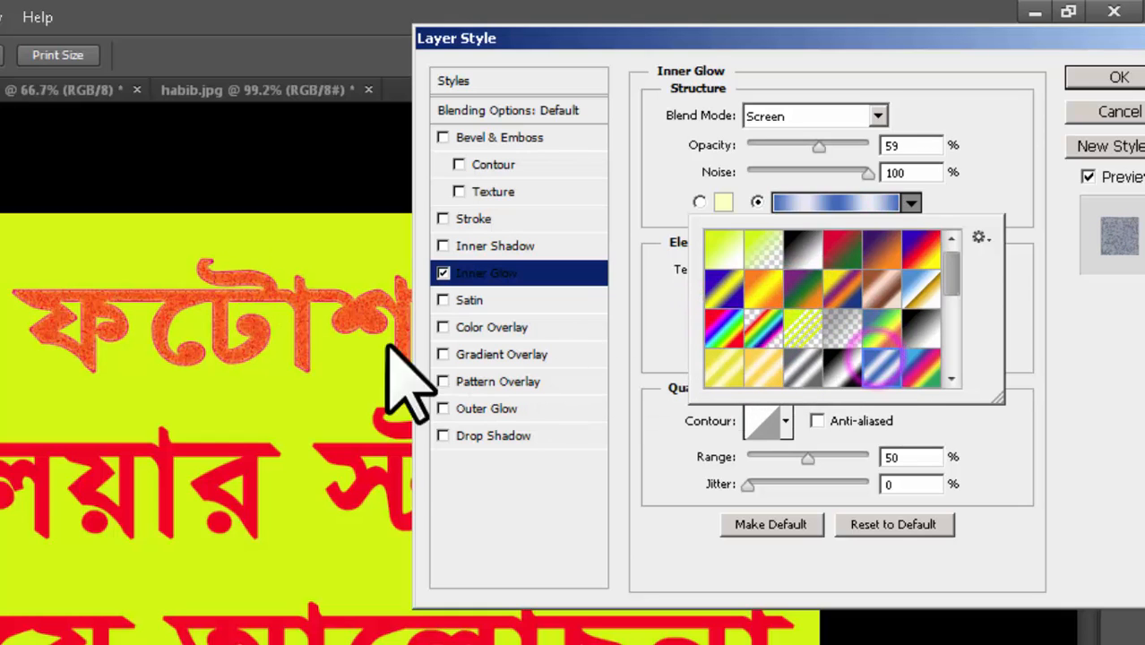
scroll(951, 276, "down", 1)
left_click(928, 291)
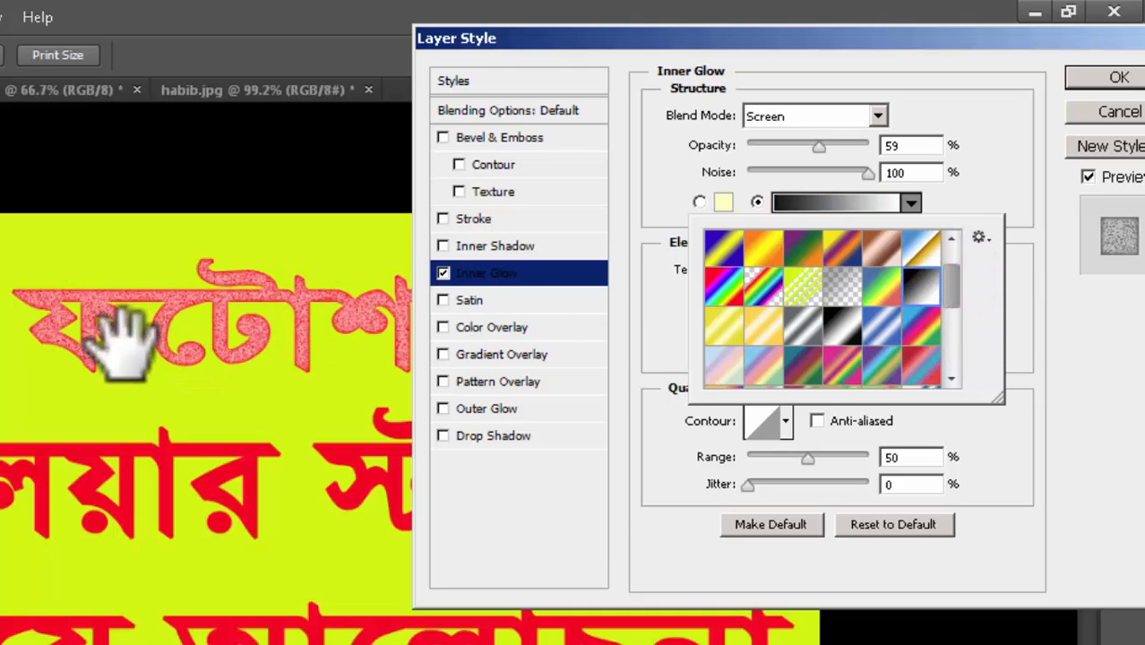
left_click(1066, 317)
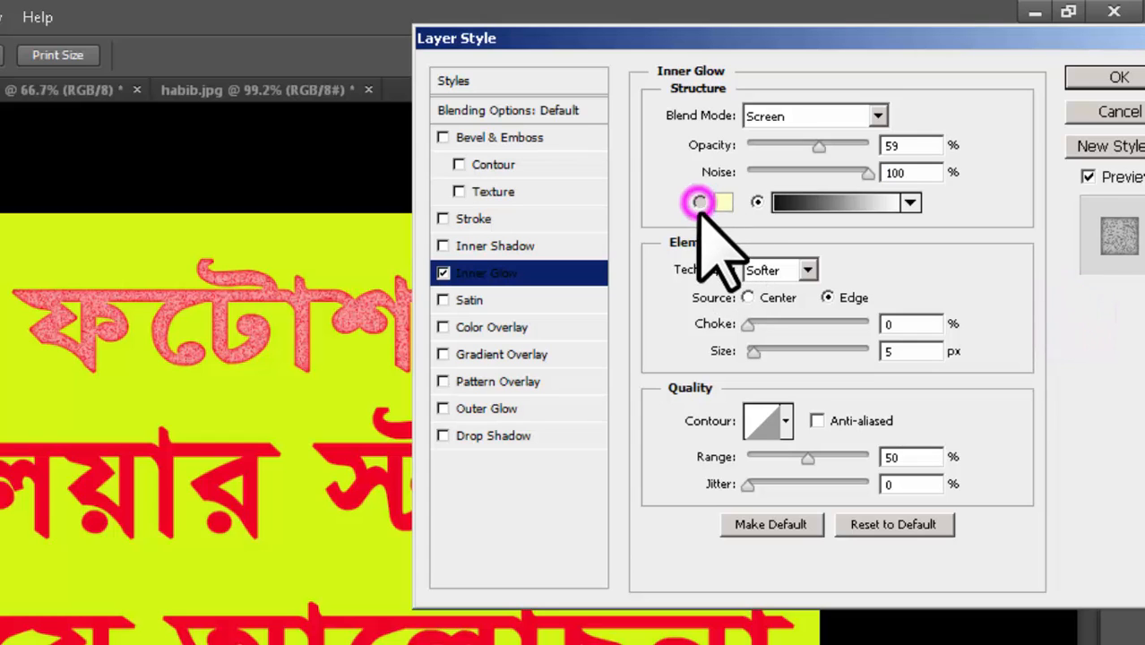
Switch the inner glow to a solid color and try pink, green, yellow, red-orange and purple.
left_click(700, 202)
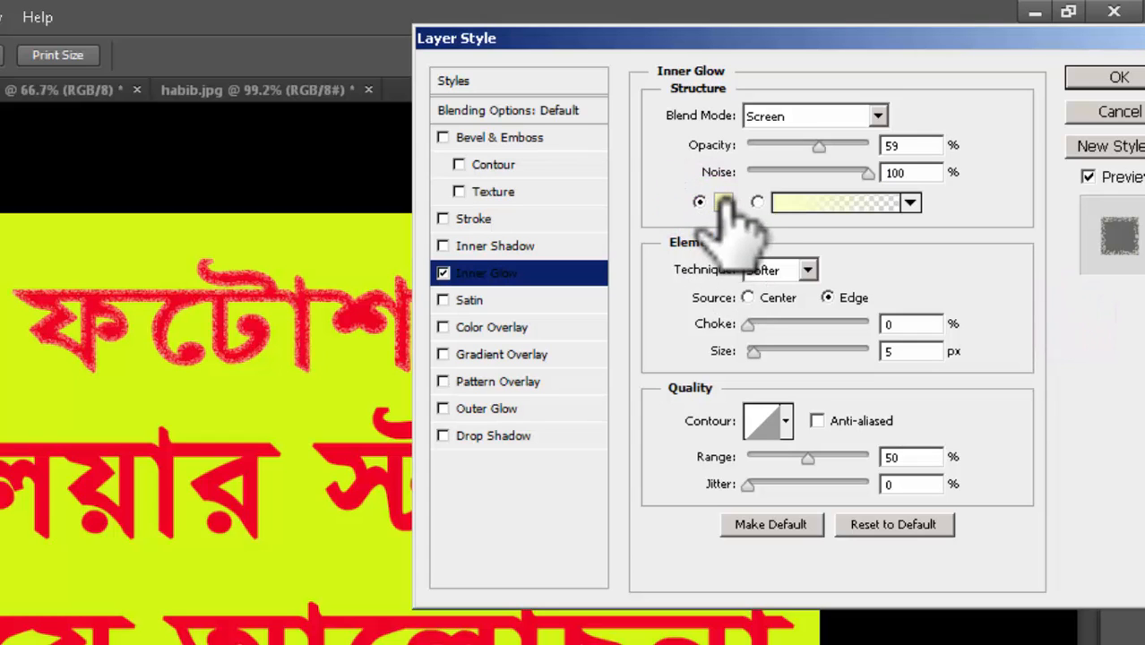
left_click(724, 203)
left_click(743, 195)
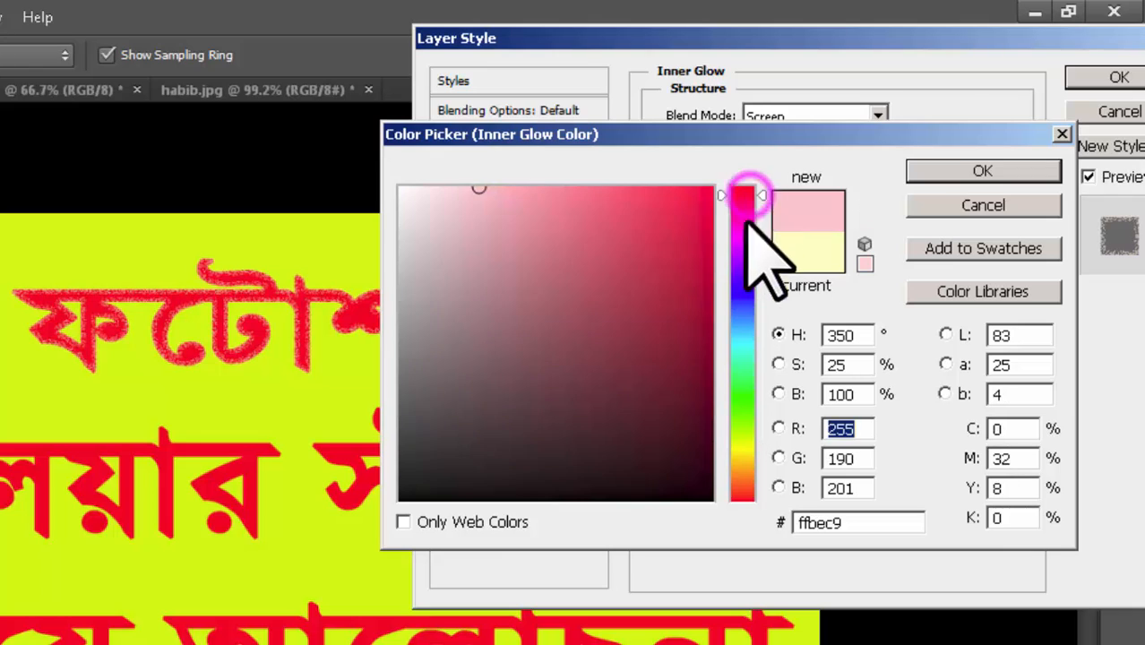
left_click(743, 380)
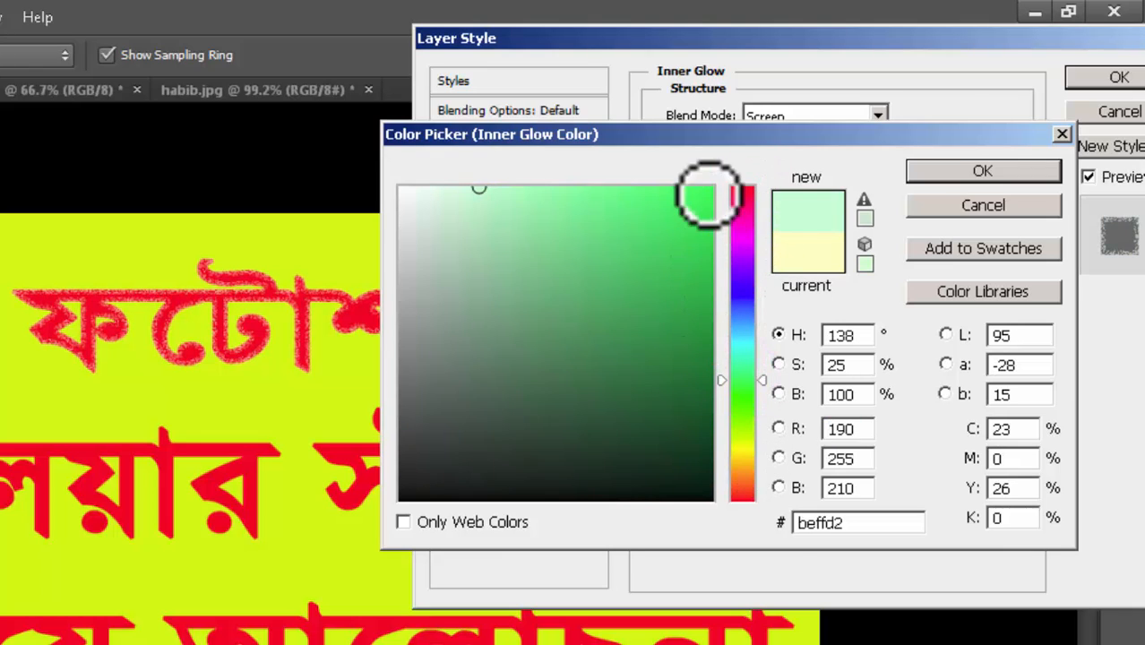
left_click(708, 194)
left_click(745, 450)
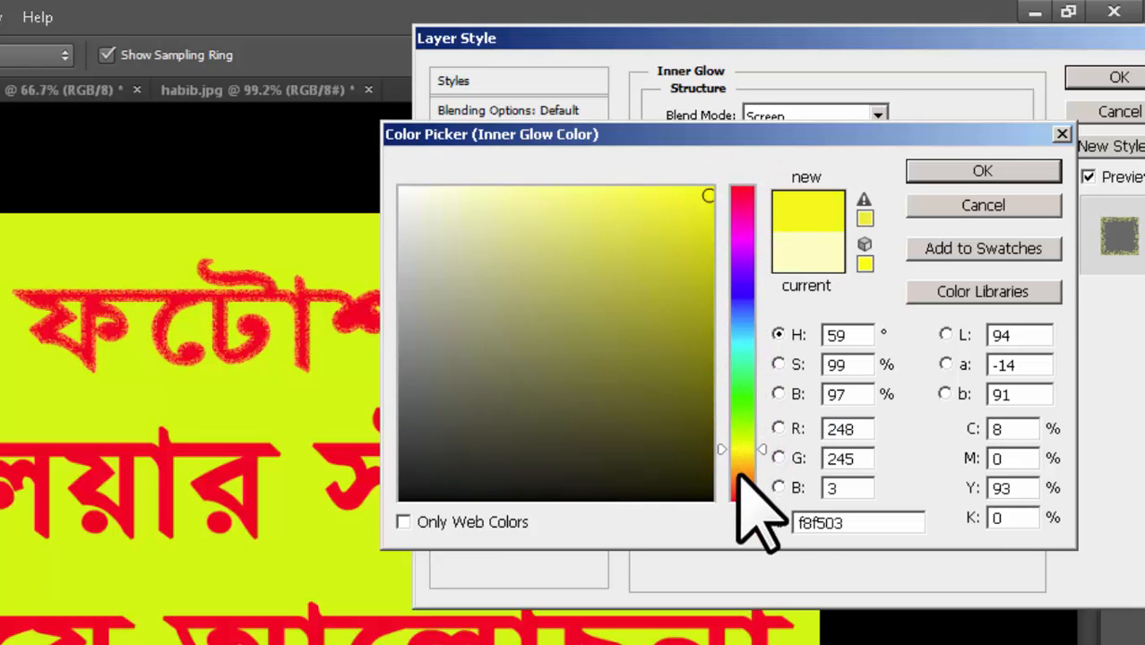
left_click(743, 489)
left_click(701, 231)
left_click(743, 258)
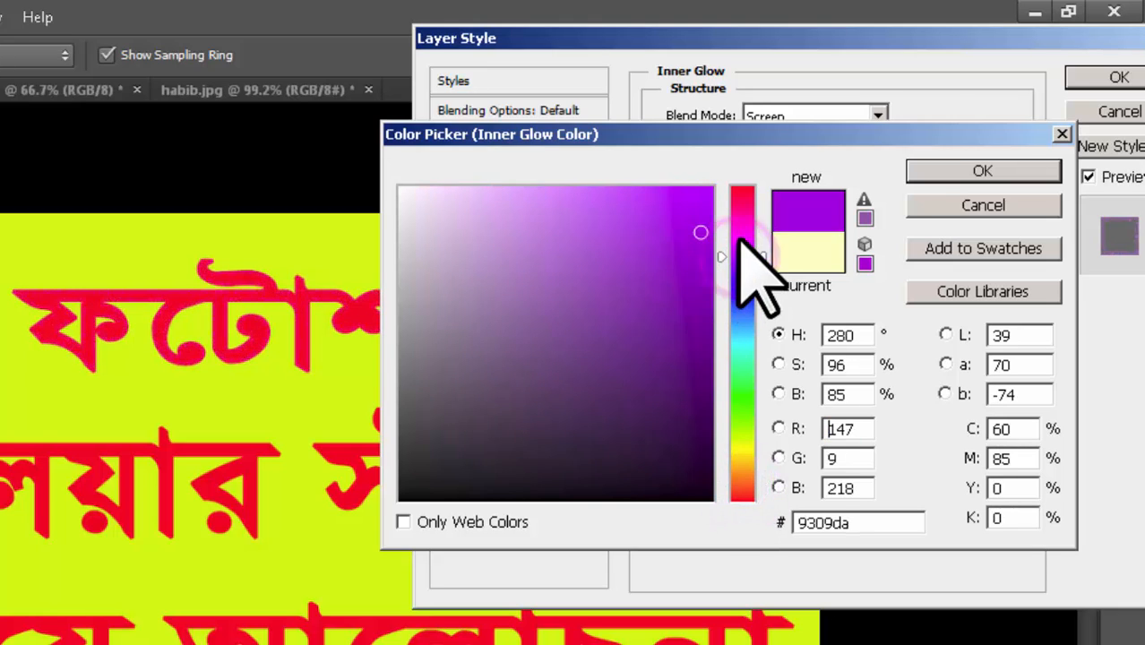
Try other hues for the inner glow and confirm bright green 0afb3d as its color.
left_click(743, 240)
left_click(743, 200)
left_click(743, 385)
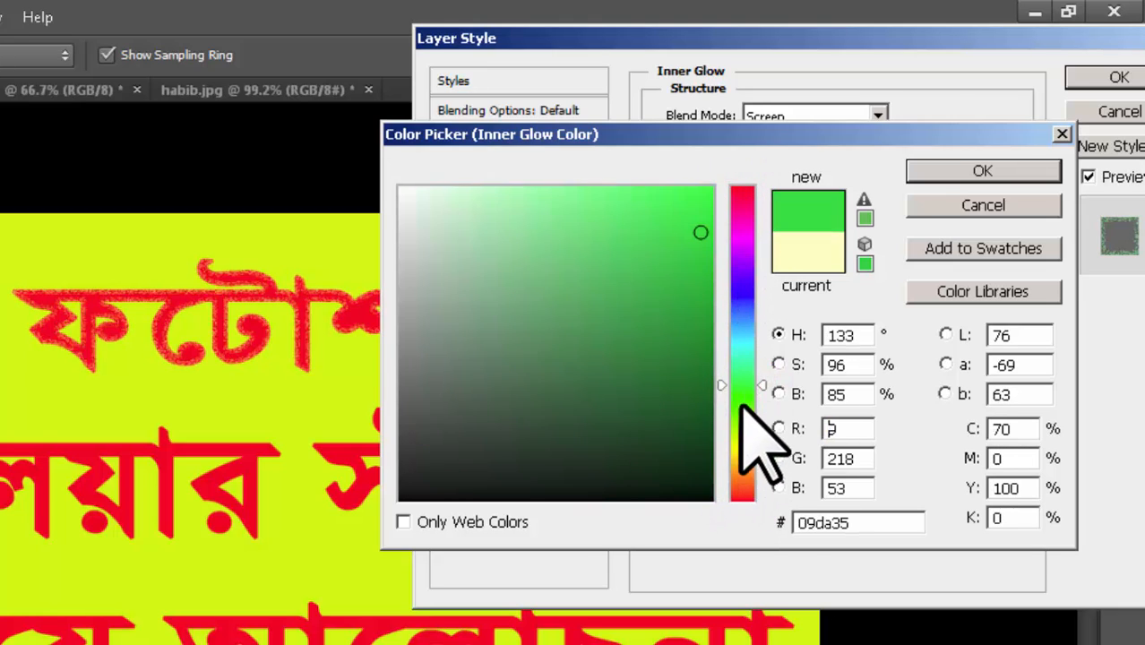
left_click(701, 193)
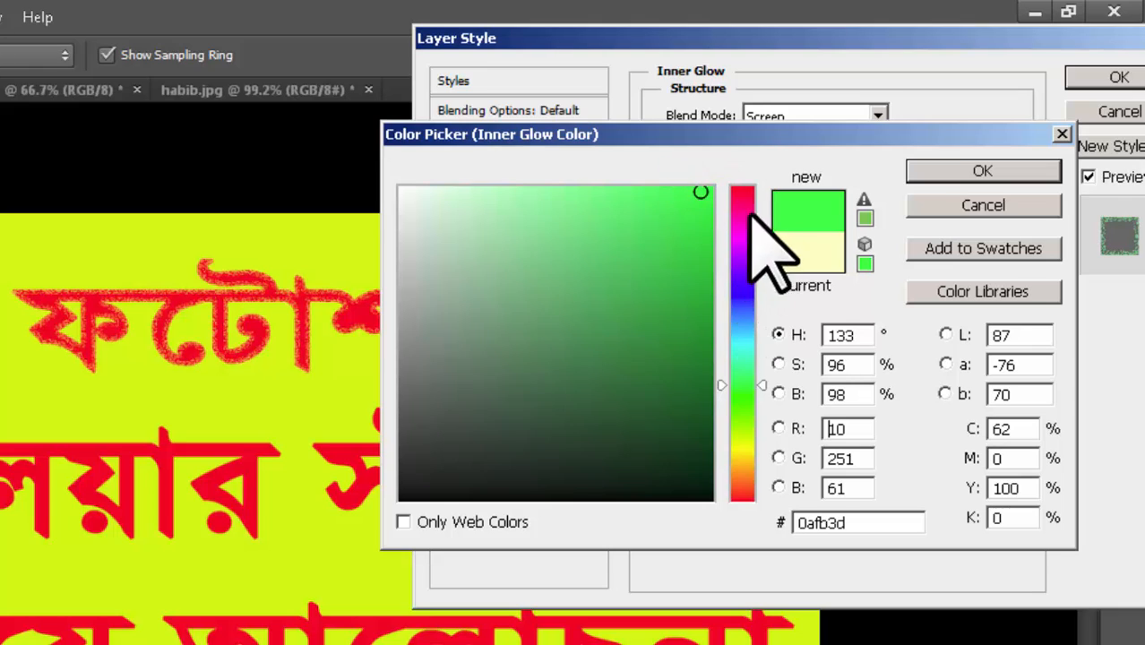
left_click(952, 172)
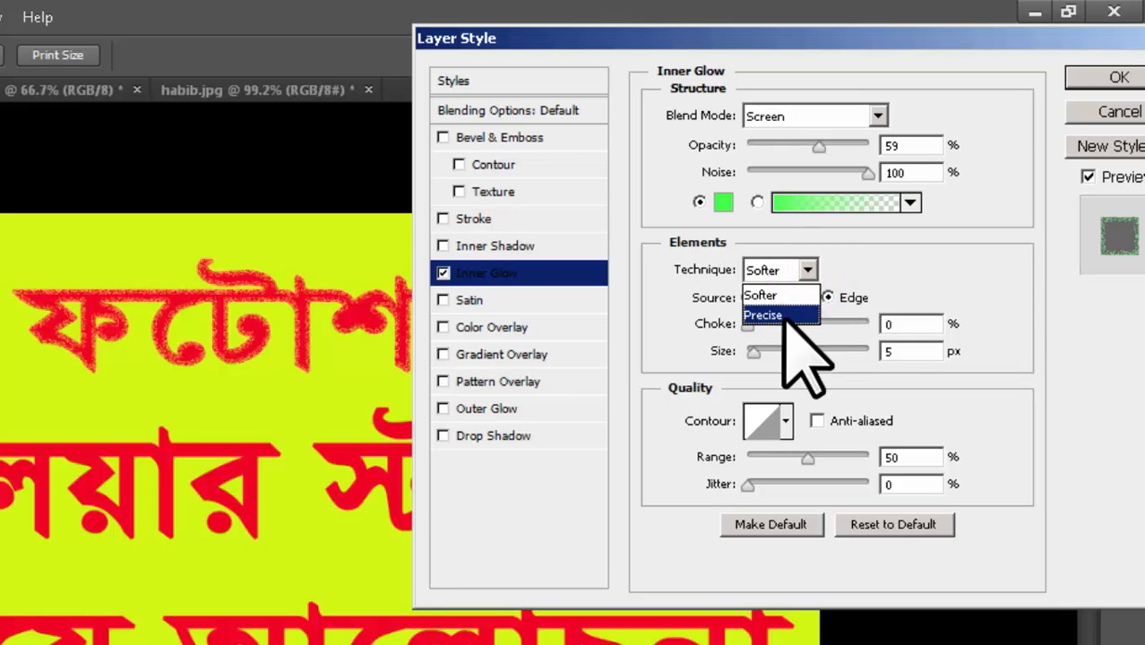
Try the Precise technique and the Center source on the inner glow, restoring Softer and Edge.
left_click(787, 315)
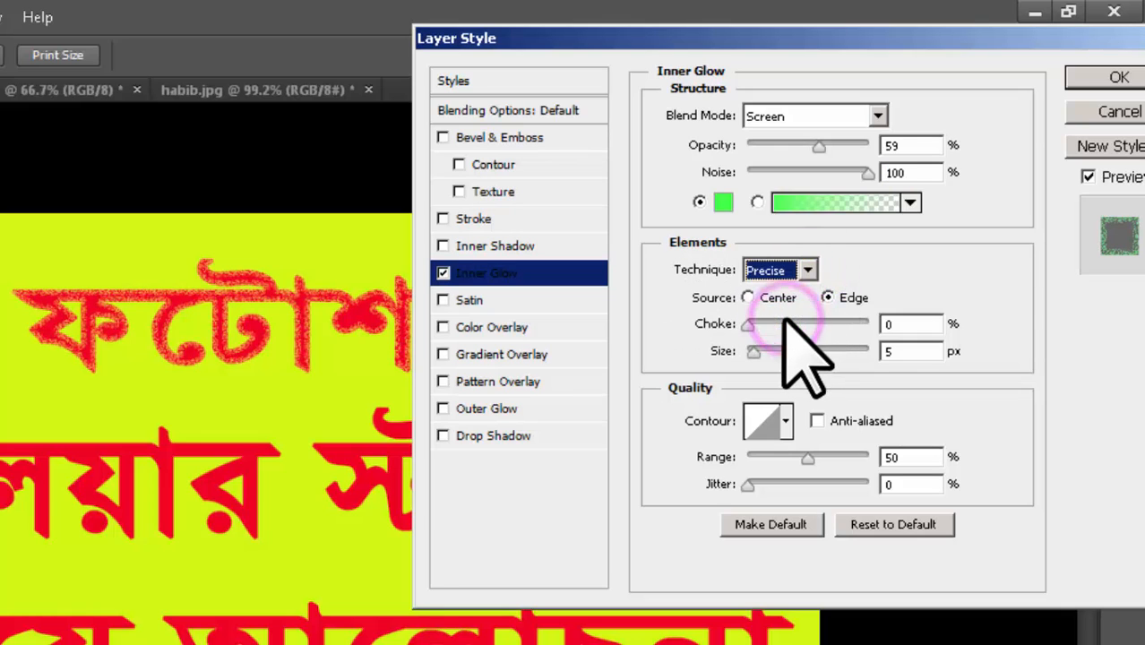
left_click(807, 270)
left_click(771, 296)
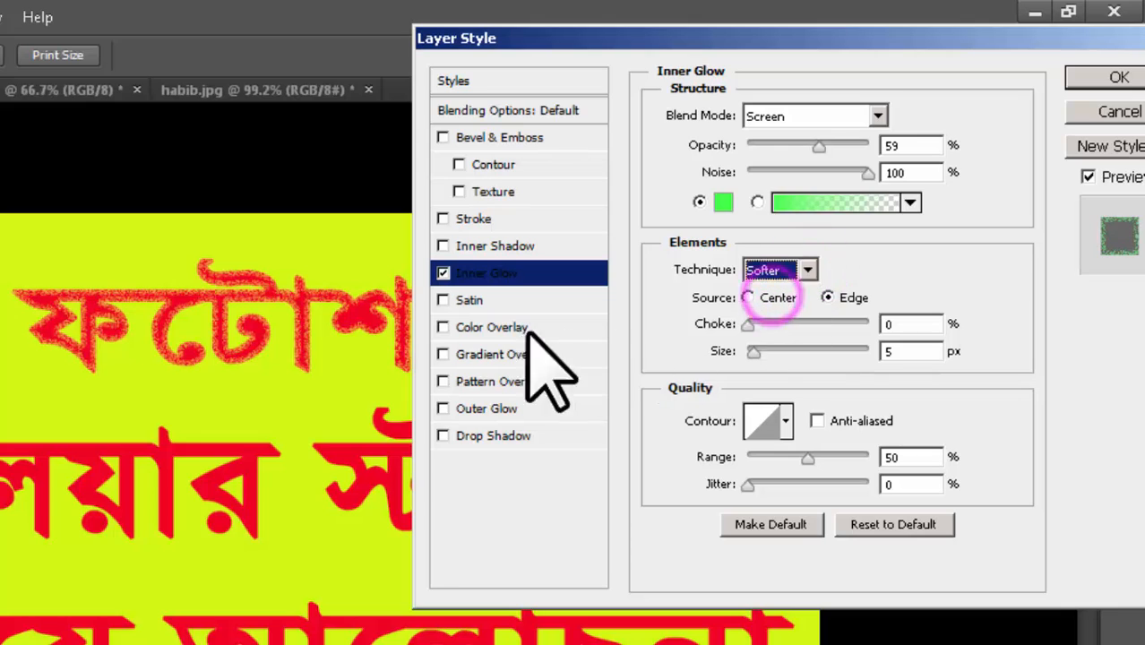
left_click(748, 298)
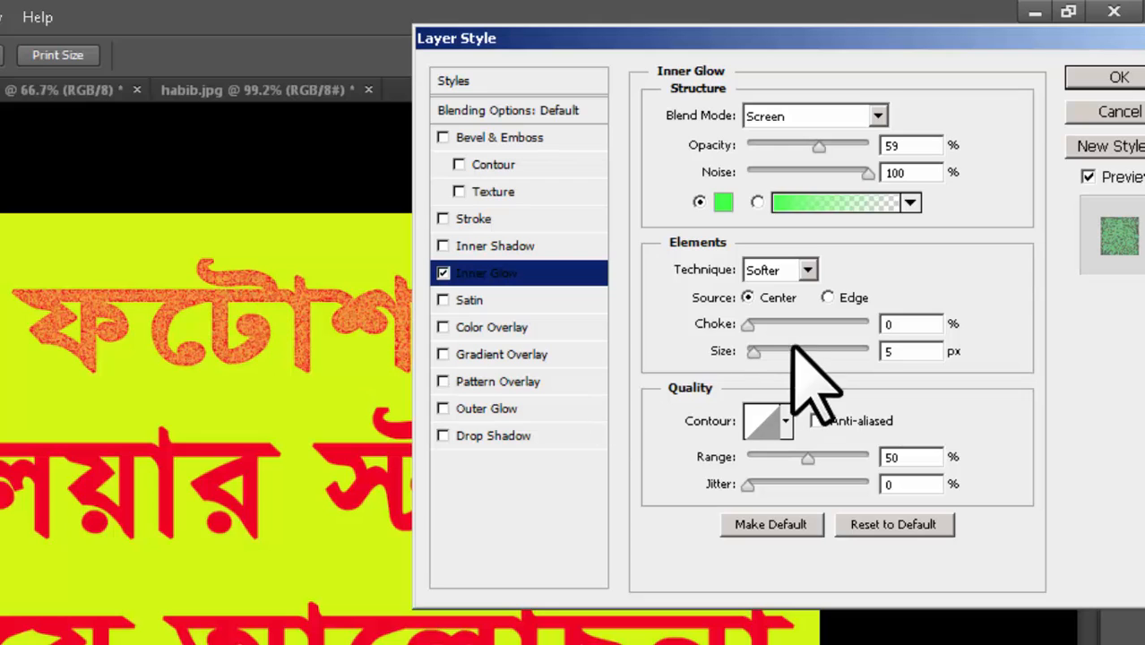
left_click(828, 298)
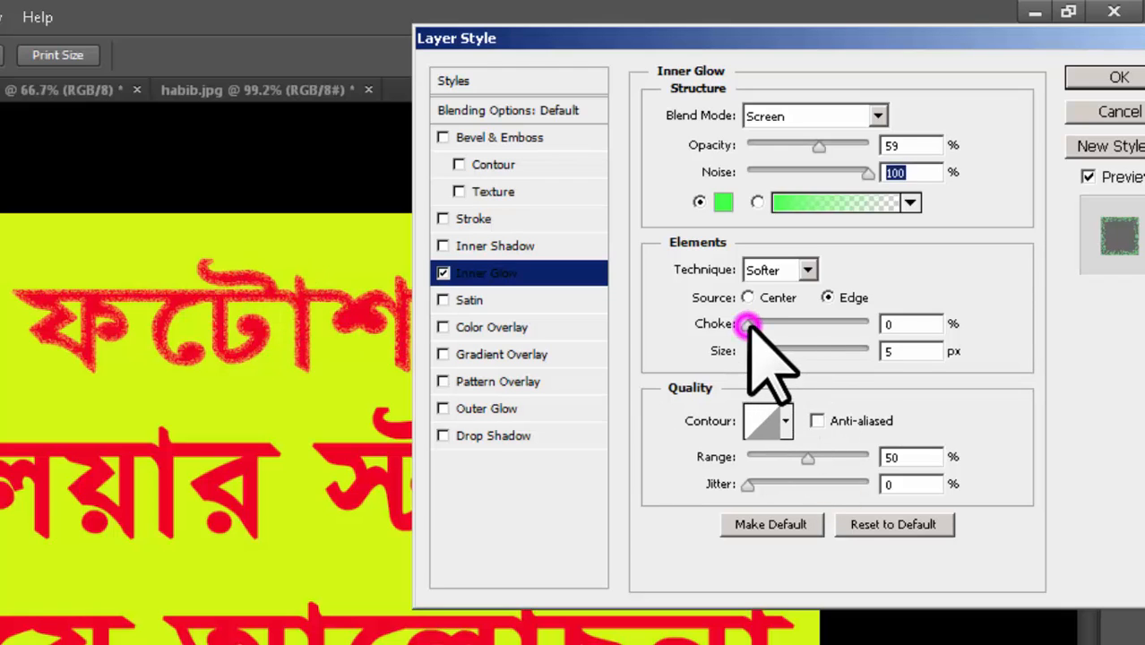
Try out the inner glow's choke, leaving it at 0%, and set its size to 8 px.
left_click_drag(748, 325, 888, 351)
left_click_drag(818, 353, 724, 352)
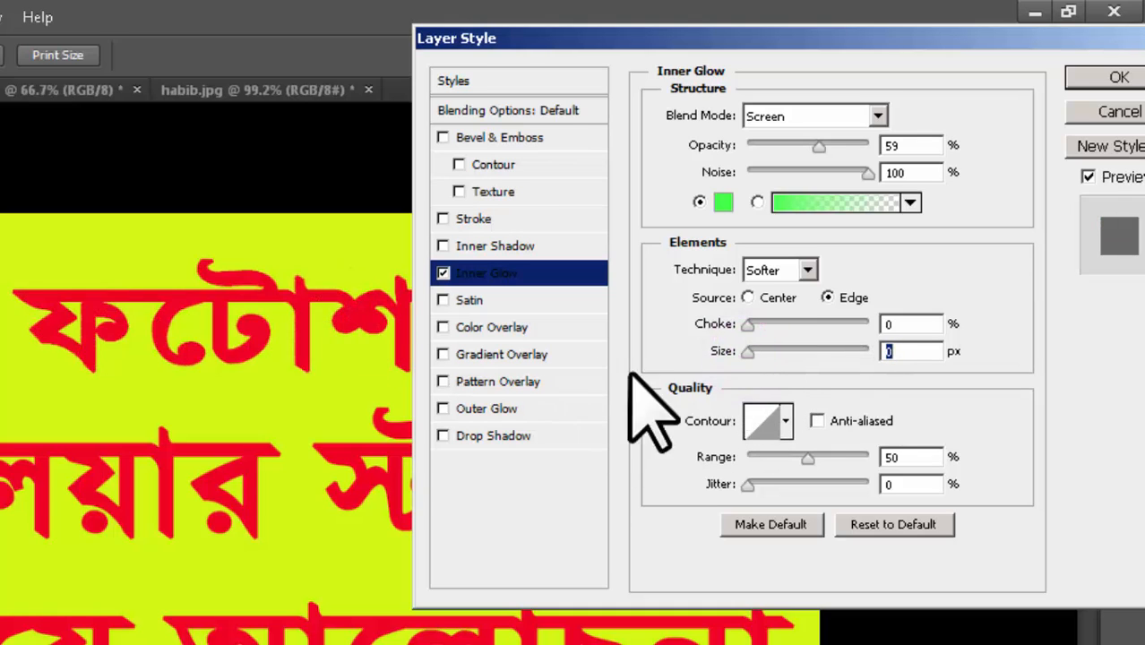
left_click_drag(750, 353, 759, 352)
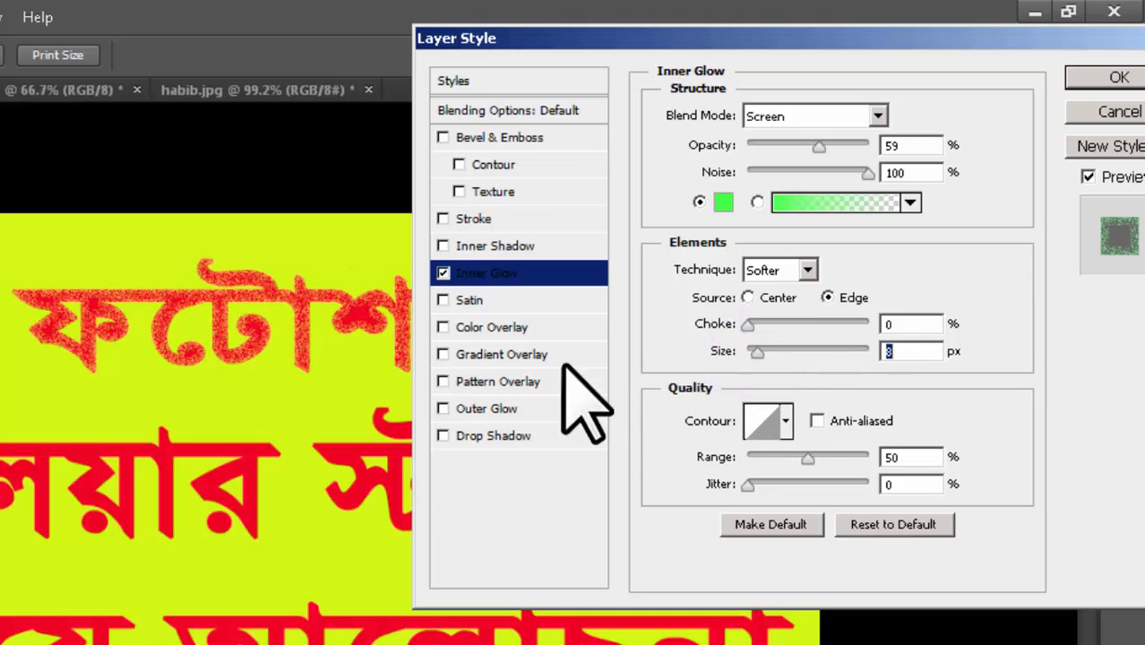
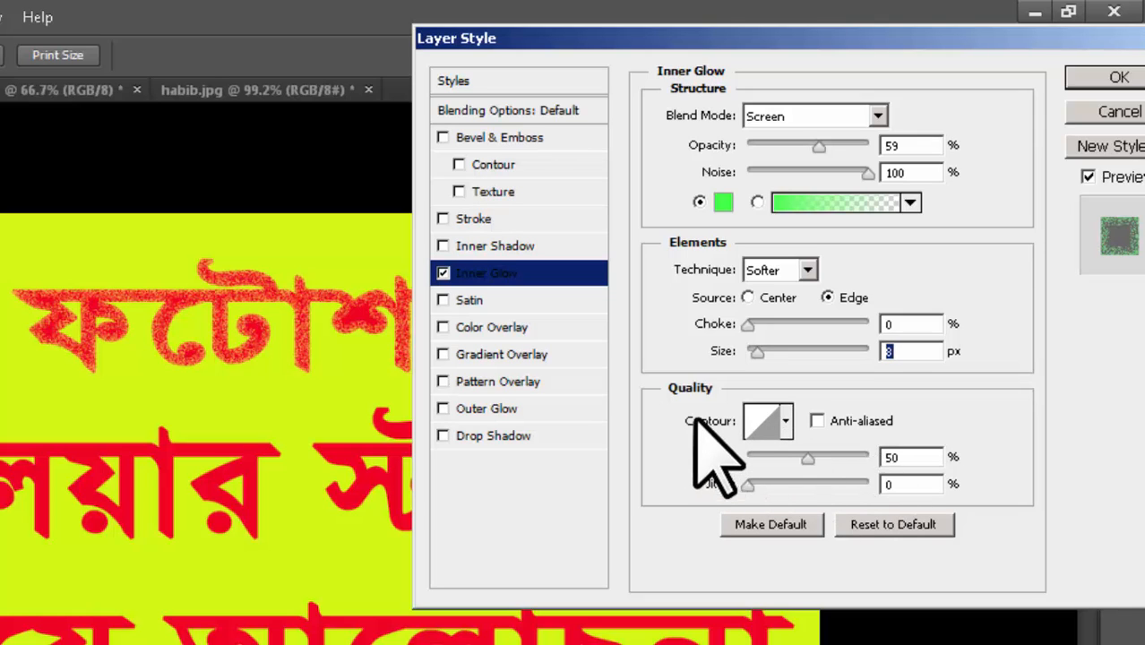
Browse the contour presets available for the inner glow.
left_click(787, 421)
scroll(880, 608, "down", 5)
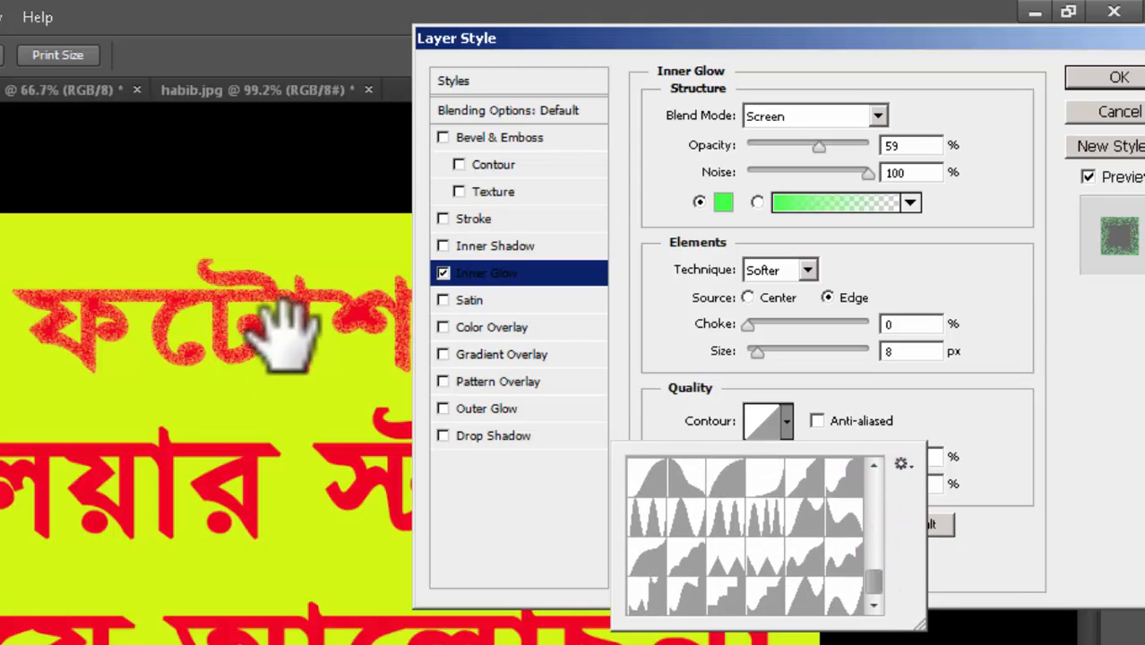
Set the Inner Glow contour to Triple, its range to 66% and its jitter to 34%.
left_click(992, 374)
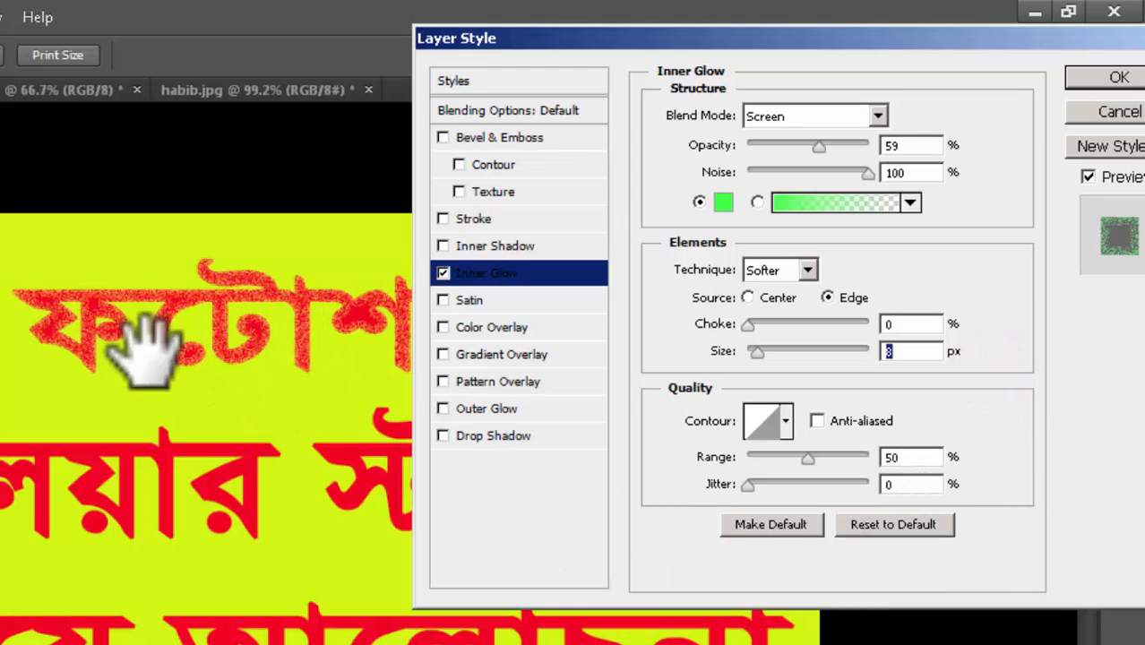
left_click(786, 421)
left_click(764, 517)
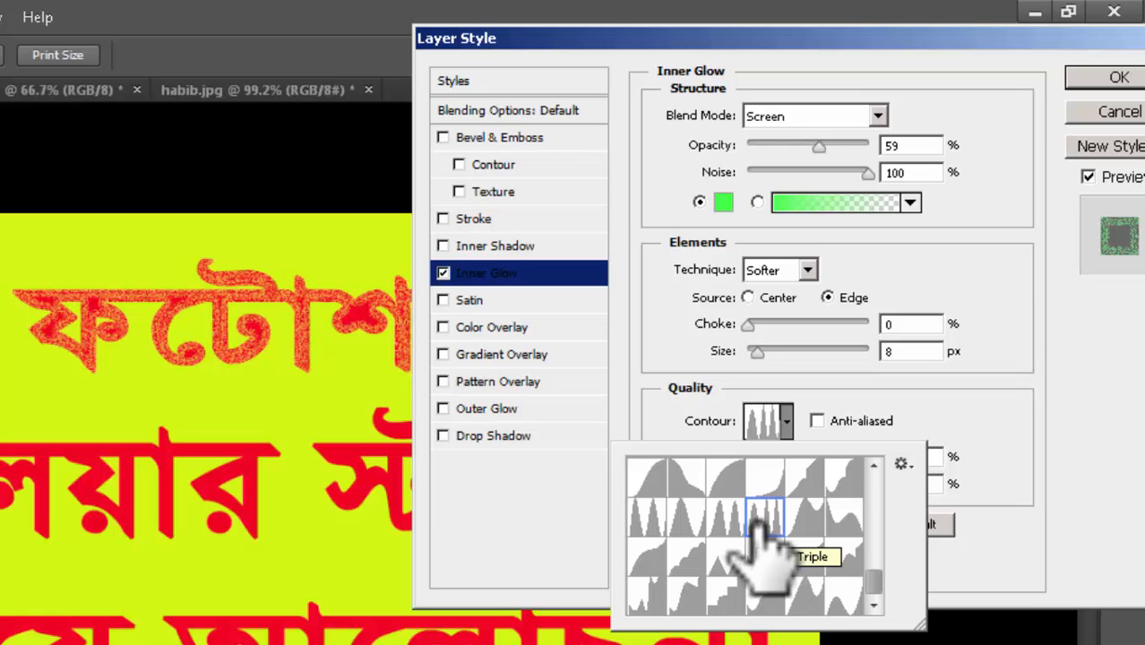
left_click(1062, 440)
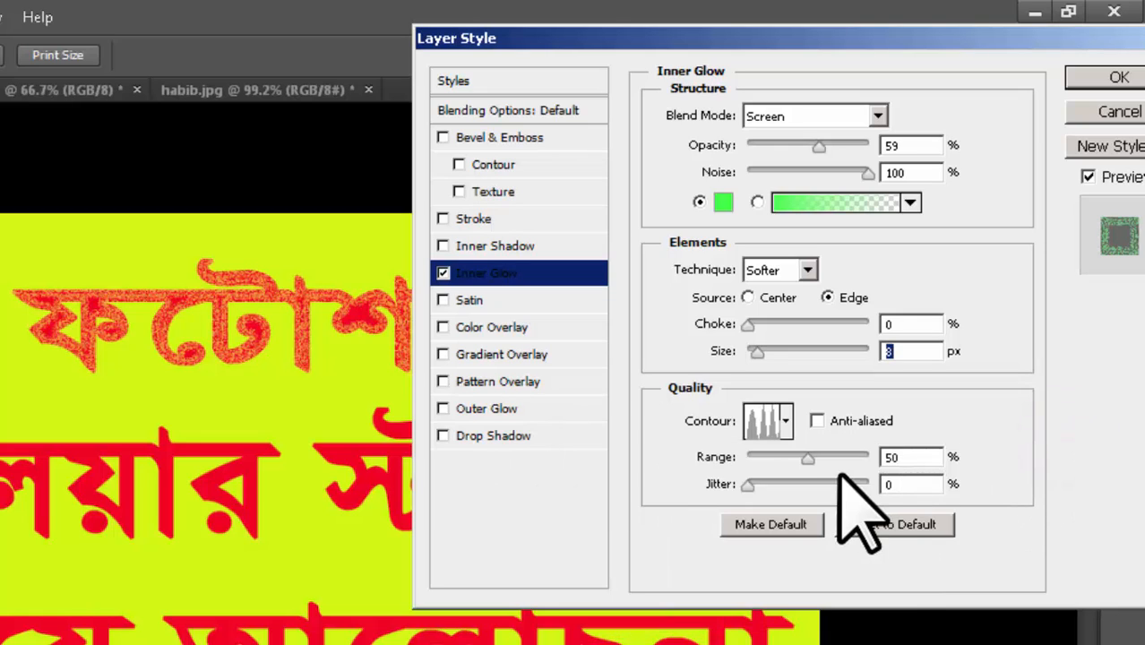
mouse_move(809, 461)
left_mouse_down()
mouse_move(880, 458)
mouse_move(775, 457)
mouse_move(803, 458)
left_mouse_up()
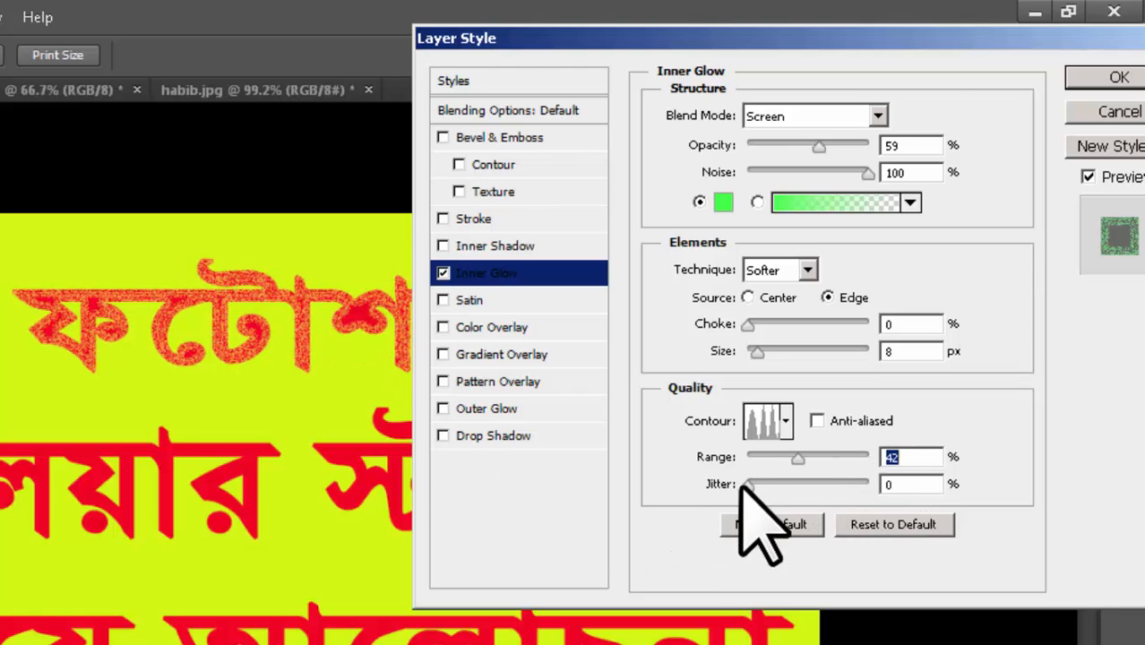
left_click_drag(745, 484, 825, 457)
Turn off the Inner Glow effect and enable Satin on the text layer.
left_click(443, 273)
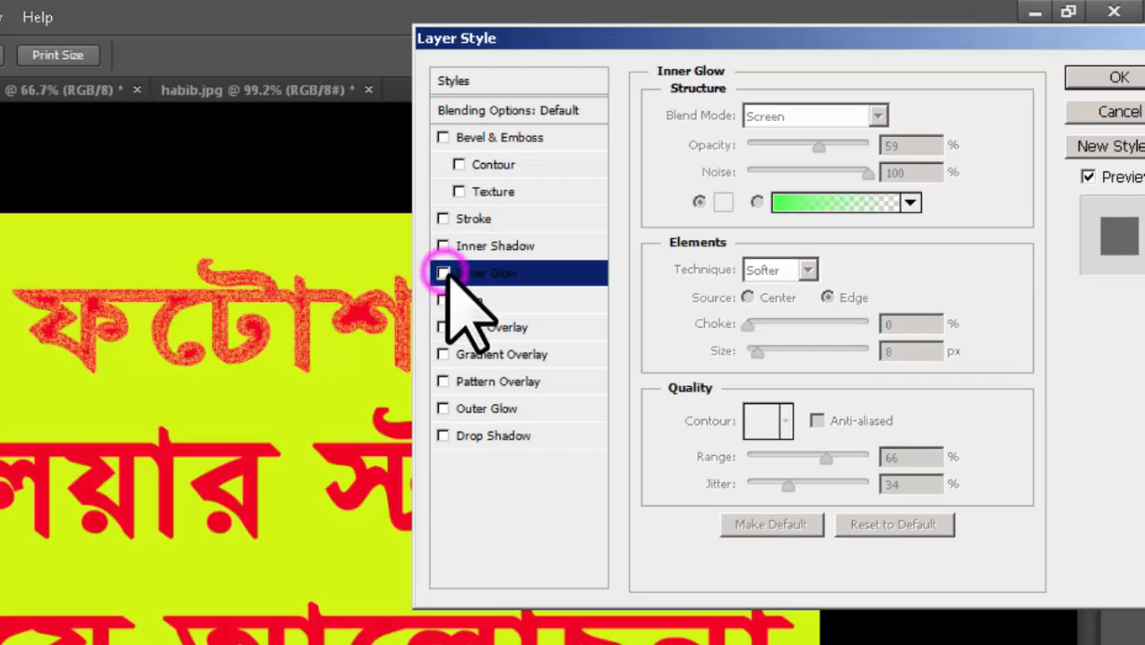
left_click(560, 302)
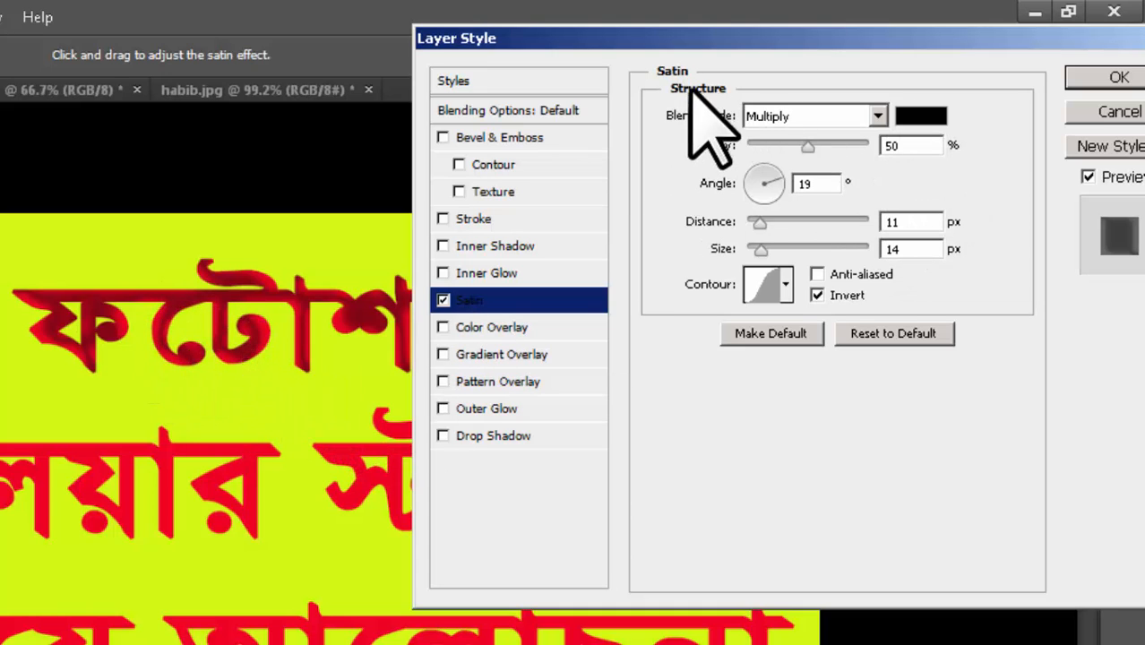
Try several hues for the satin colour and settle on green #05fa7e.
left_click(921, 117)
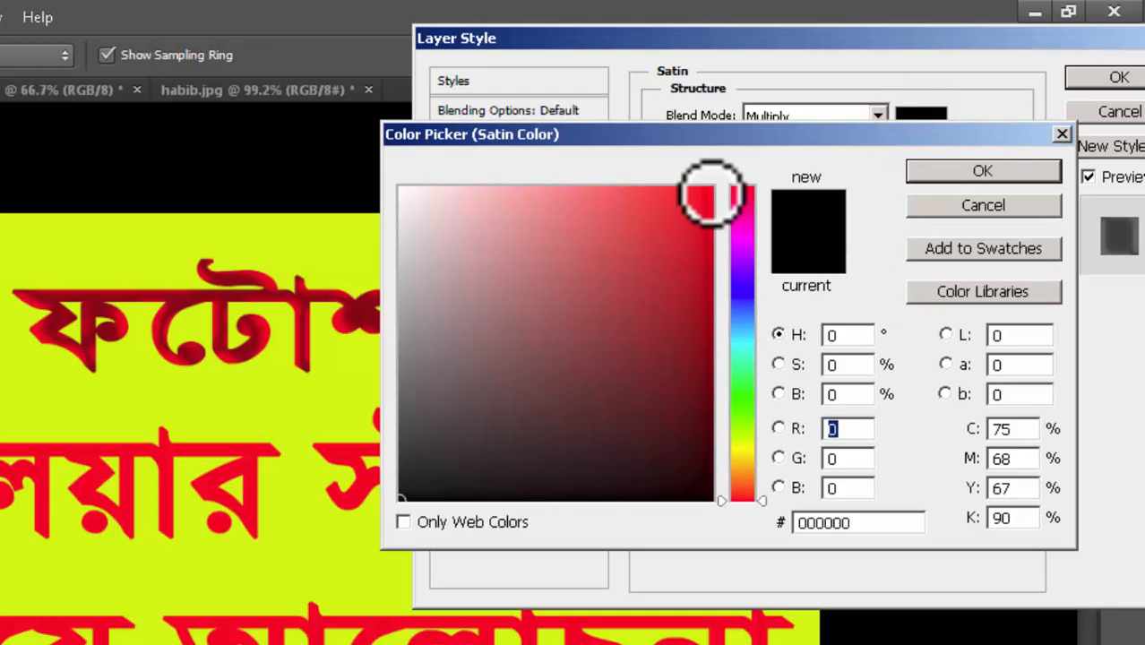
left_click(743, 383)
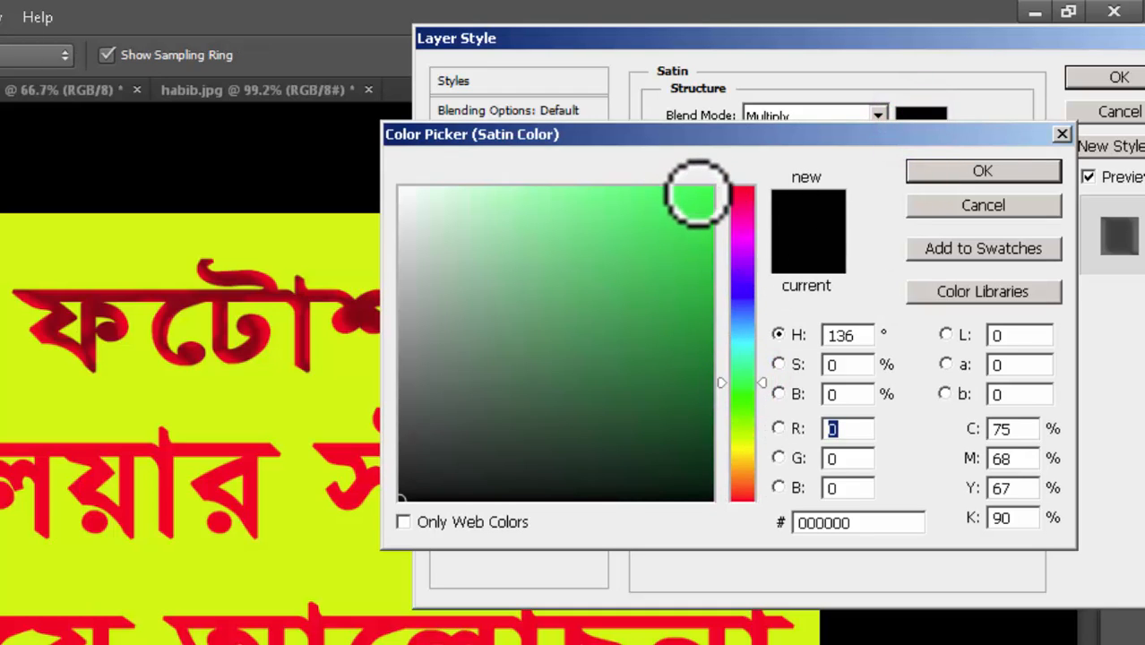
left_click(697, 195)
left_click(743, 437)
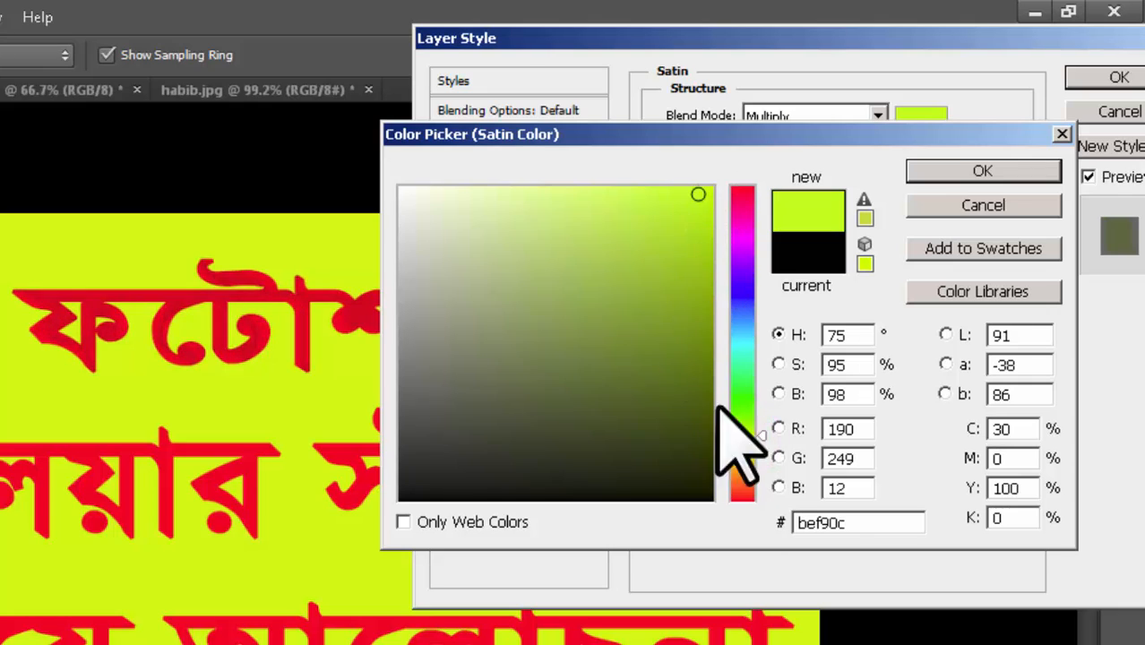
left_click(743, 488)
left_click(743, 313)
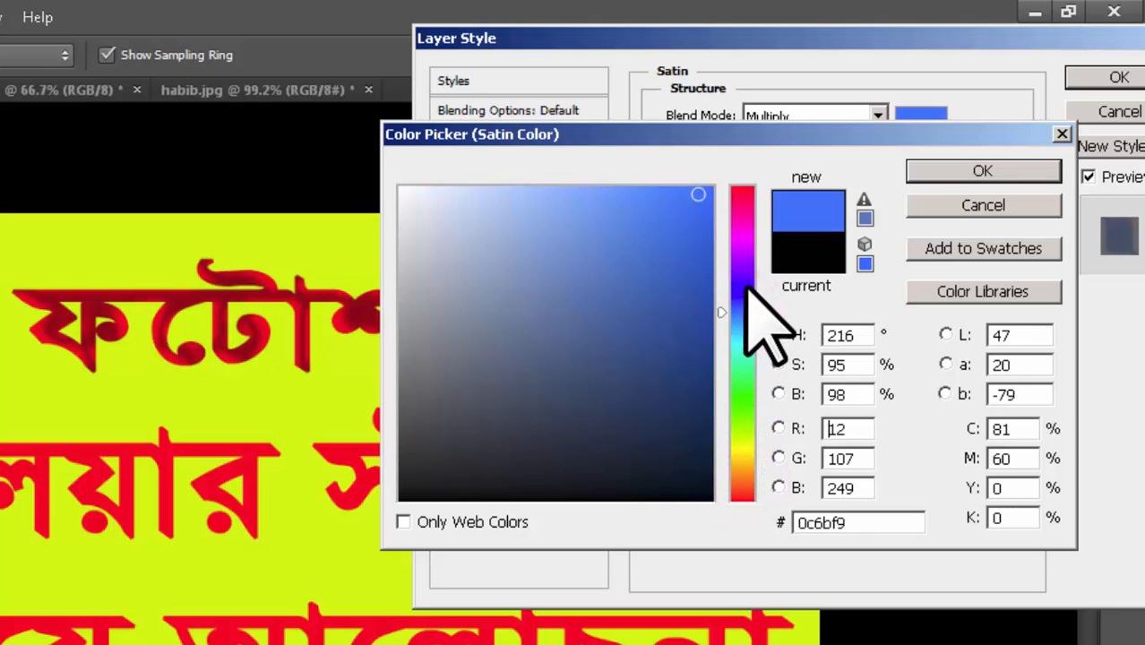
left_click(748, 396)
left_click(744, 339)
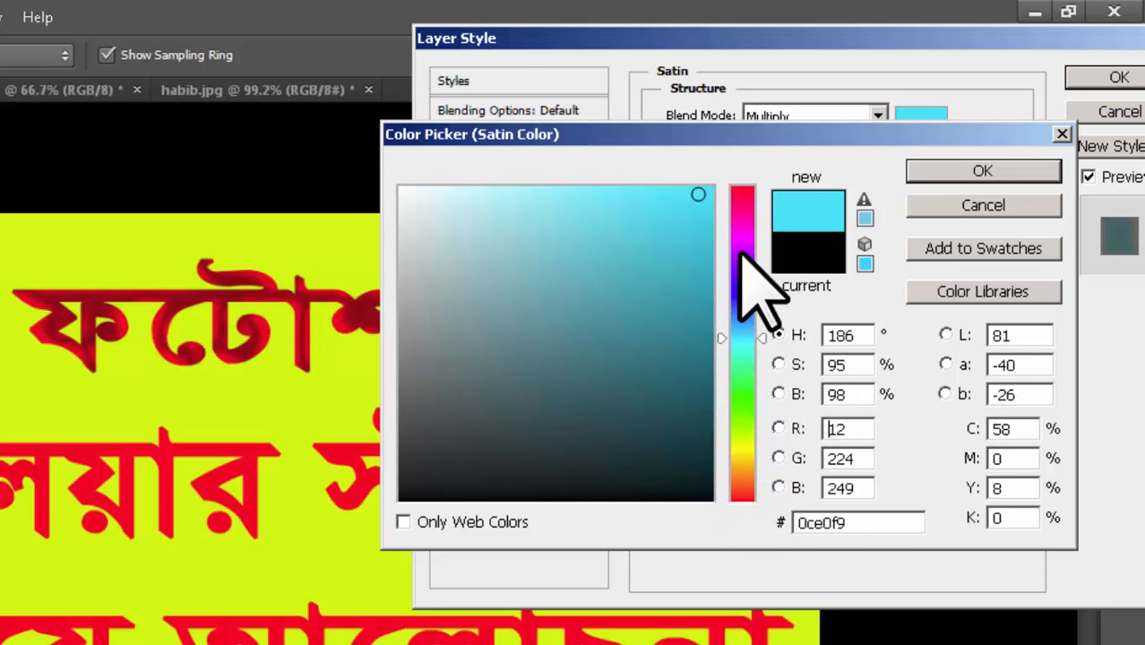
left_click(707, 194)
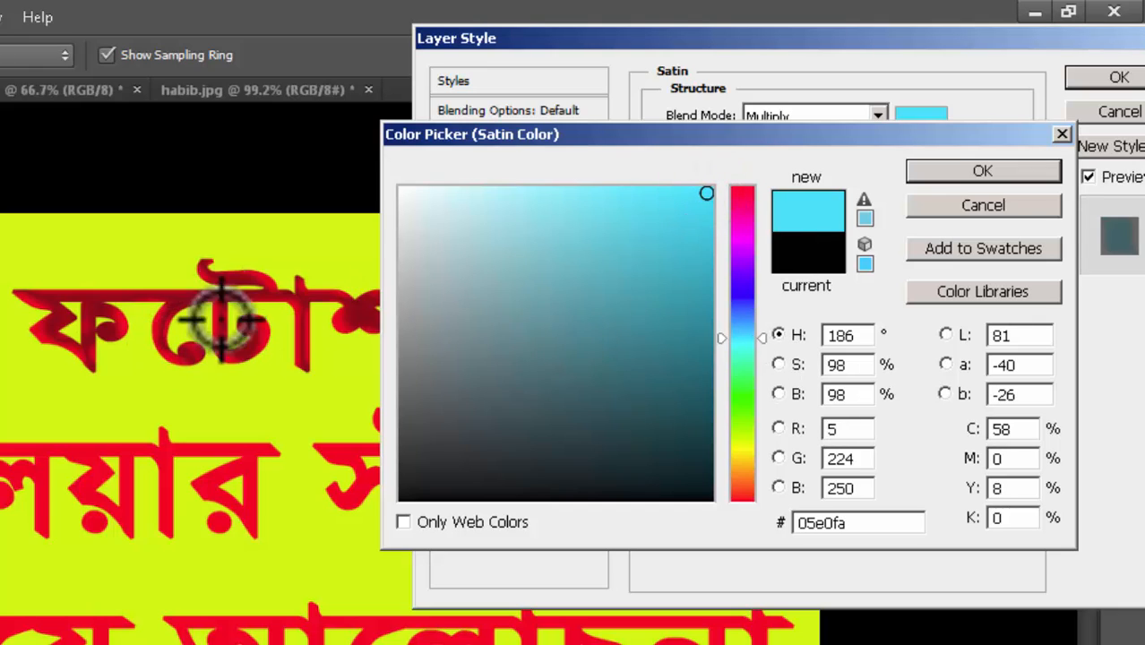
left_click(749, 387)
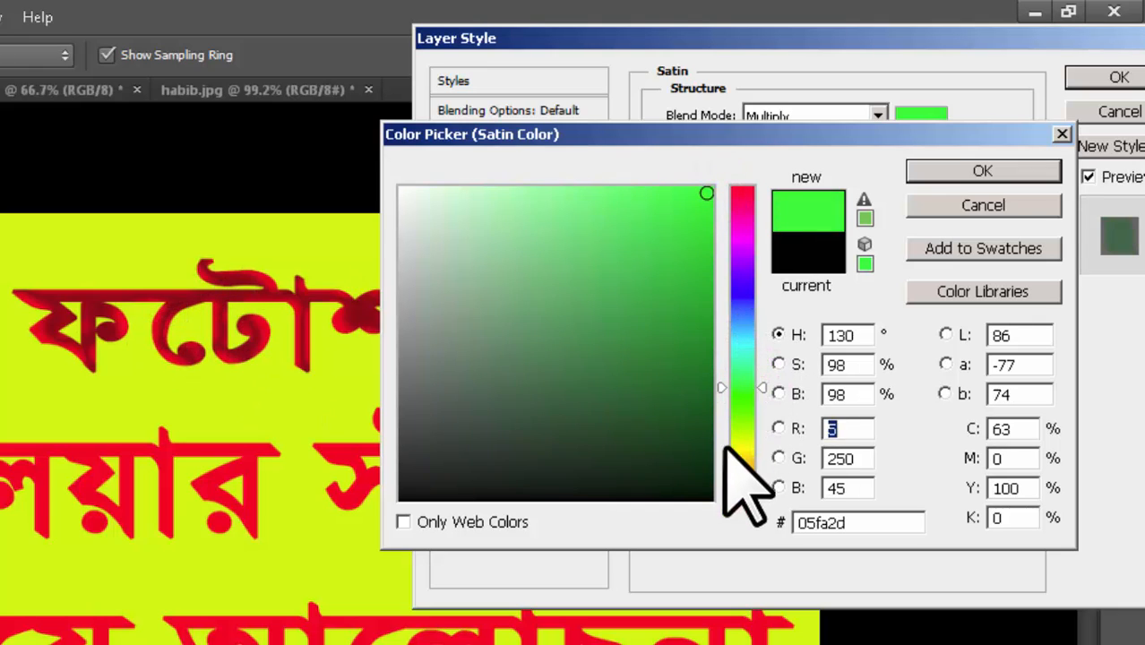
left_click(743, 455)
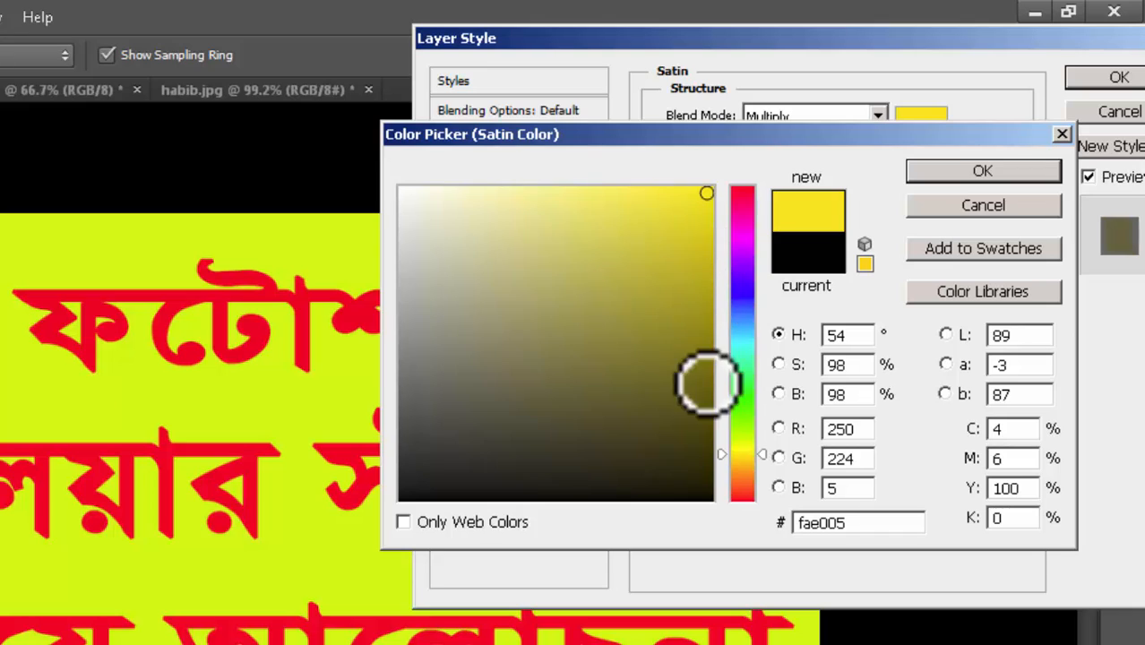
left_click(749, 369)
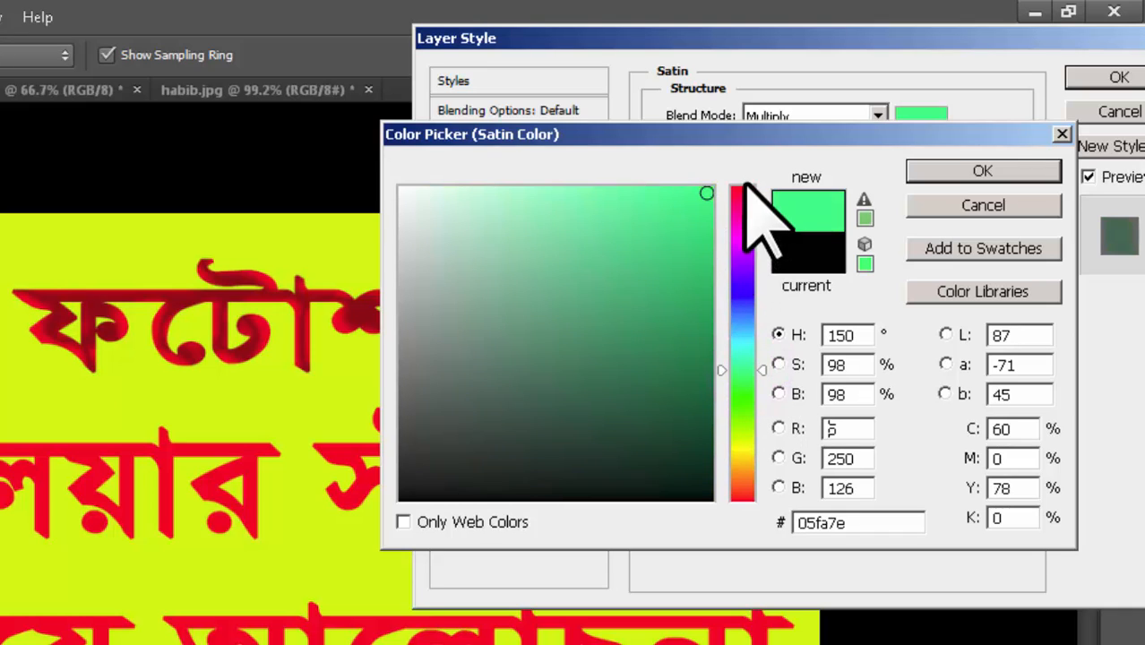
left_click(965, 178)
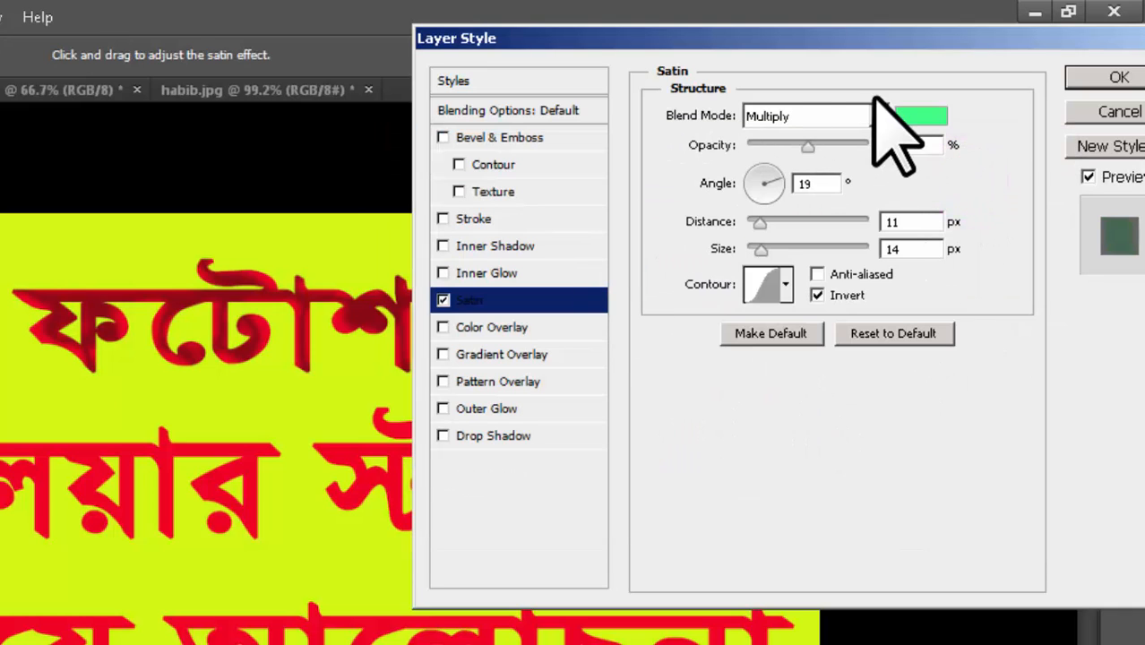
Set the satin blend mode to Normal and its opacity to 100%.
left_click(873, 112)
left_click(805, 144)
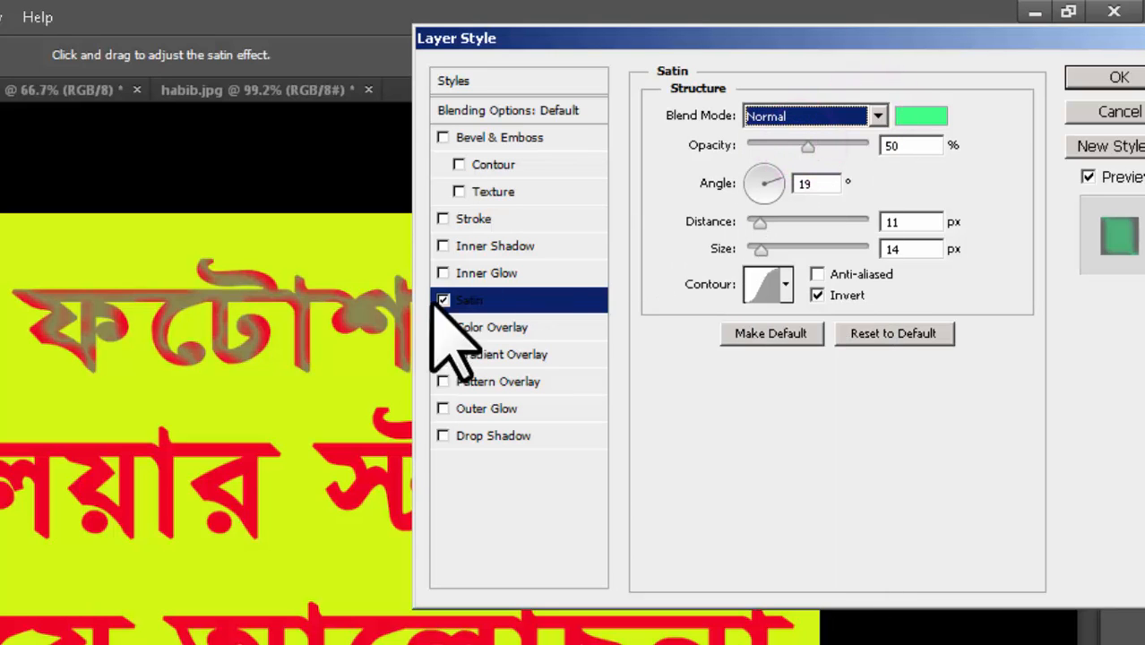
left_click_drag(807, 146, 984, 179)
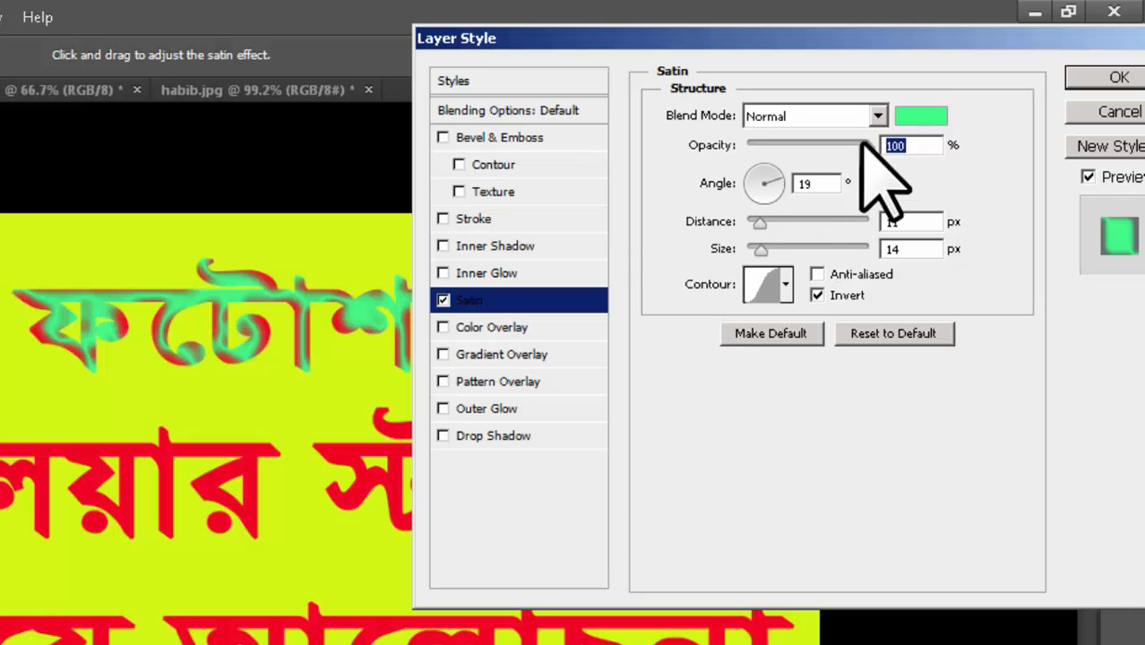
Set the satin distance to 60 px, angle to 131° and size to 0 px.
left_click_drag(754, 224, 808, 225)
left_click_drag(755, 47, 887, 46)
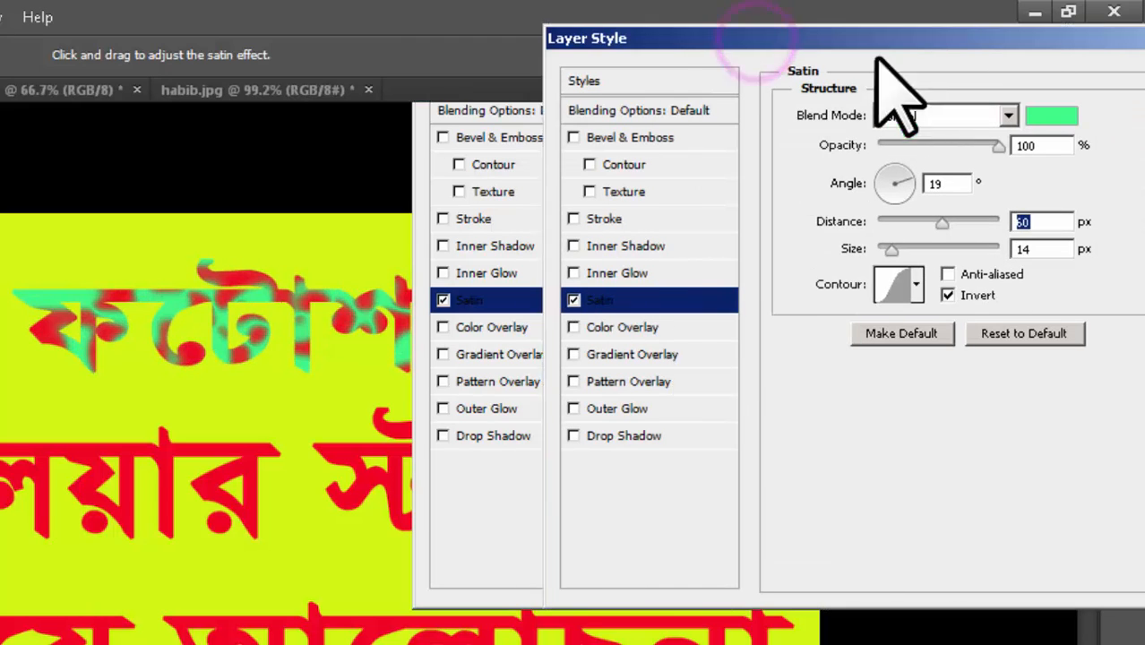
left_click_drag(892, 251, 898, 274)
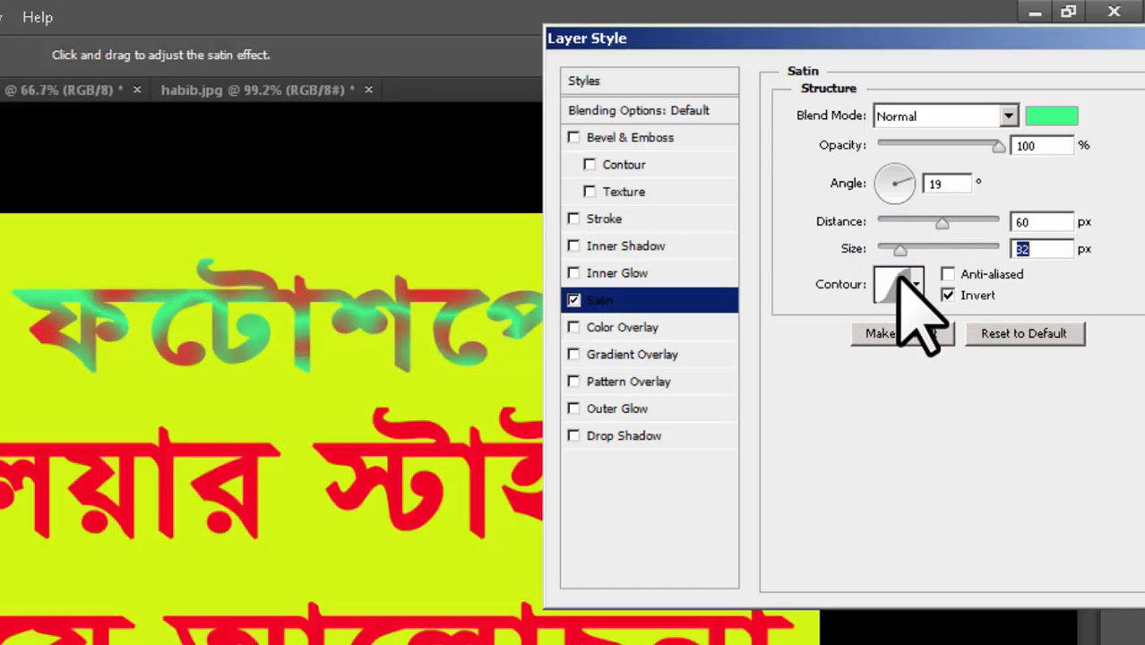
left_click(887, 178)
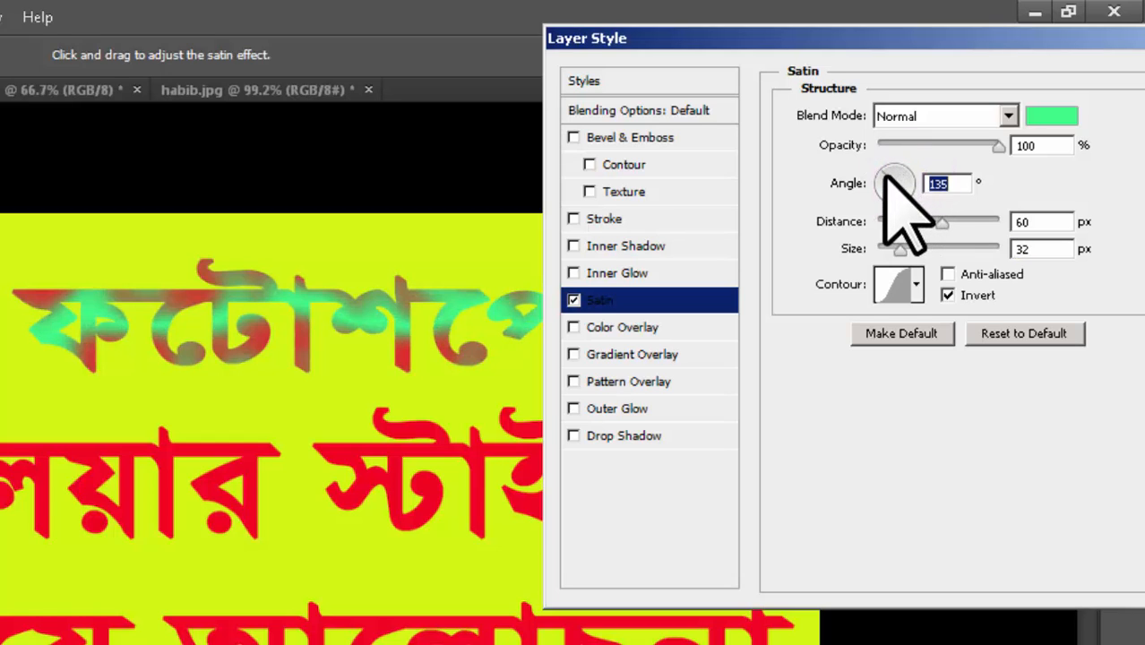
mouse_move(895, 186)
left_mouse_down()
mouse_move(908, 188)
mouse_move(884, 174)
left_mouse_up()
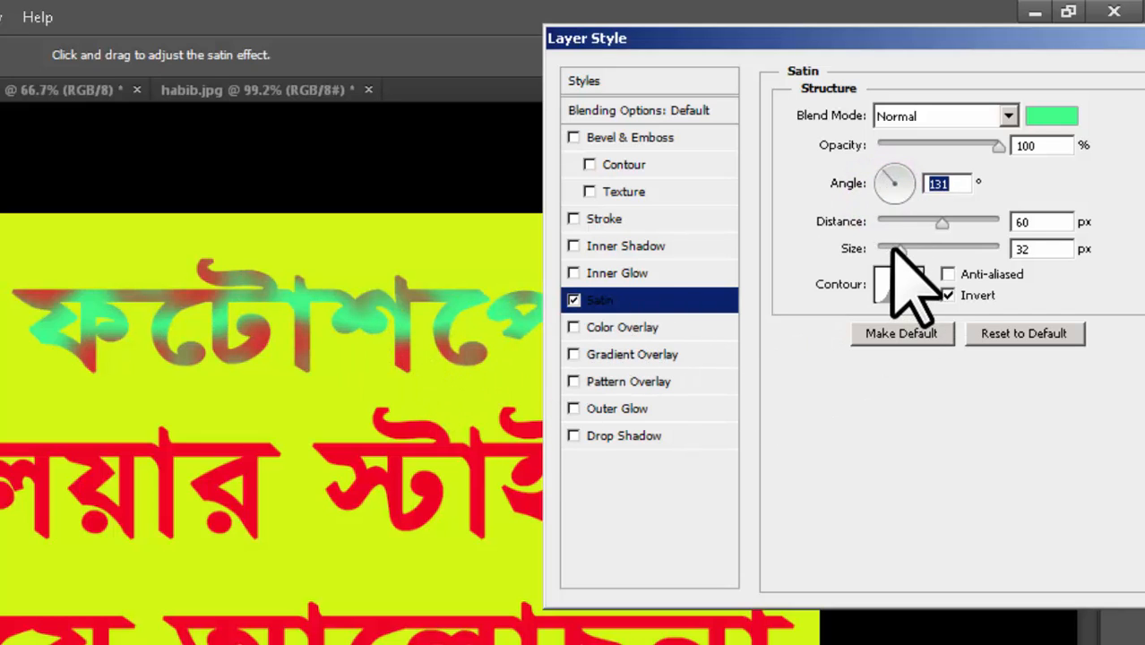
mouse_move(897, 249)
left_mouse_down()
mouse_move(928, 247)
mouse_move(877, 249)
left_mouse_up()
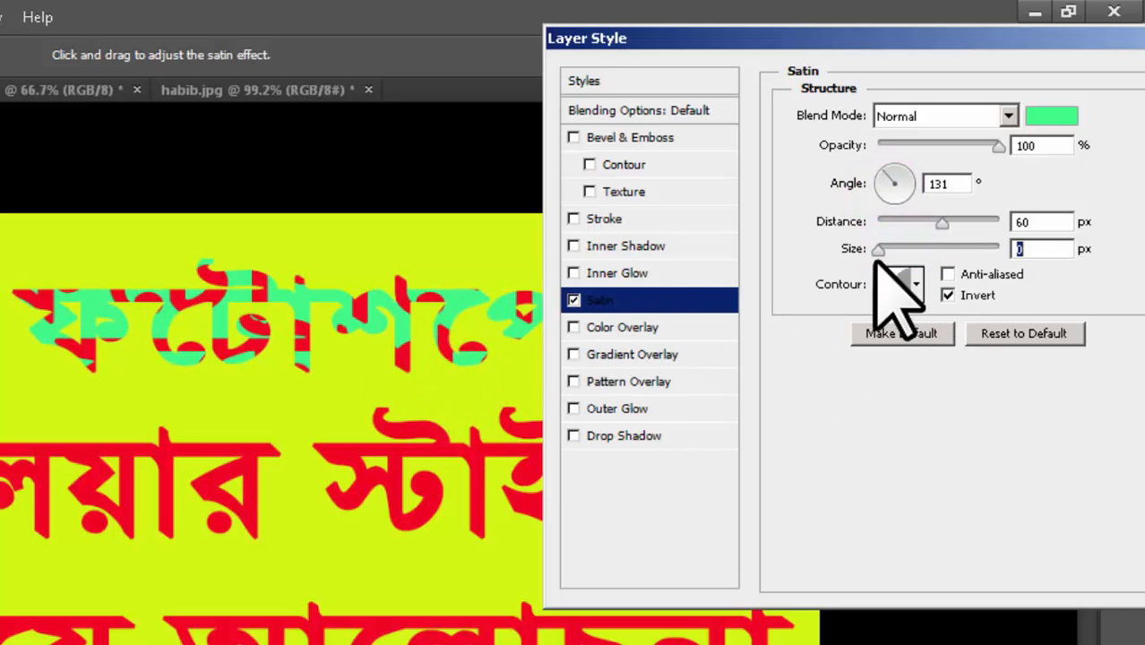
Try several contour shapes for the satin effect and choose the straight diagonal contour.
left_click(948, 274)
left_click(949, 296)
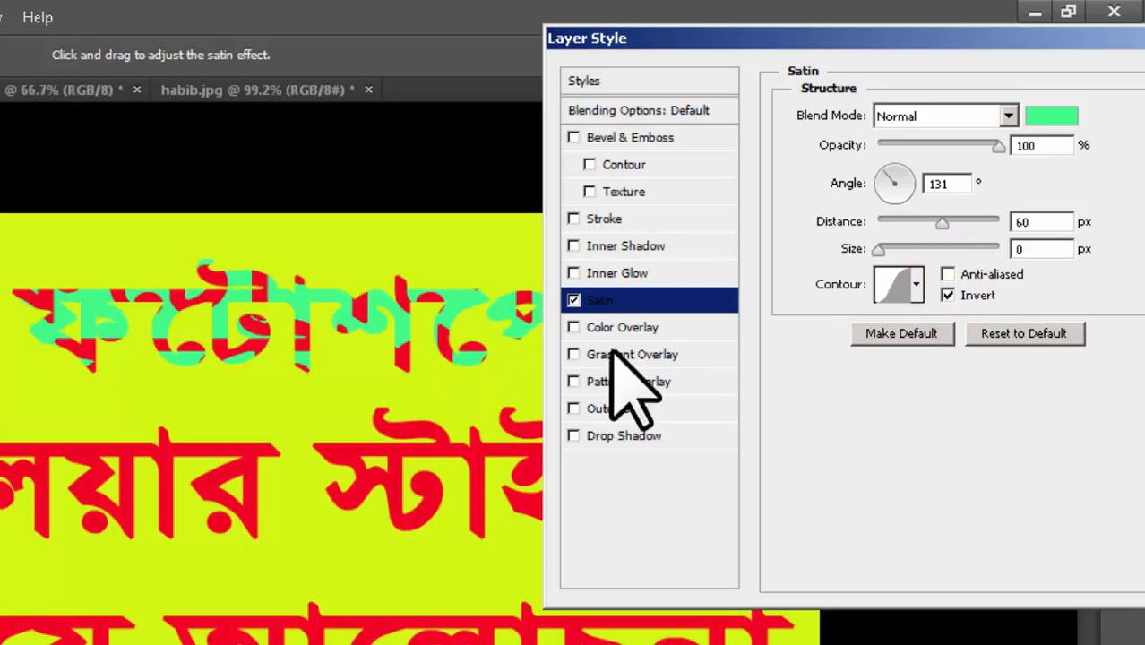
left_click(916, 285)
left_click(935, 419)
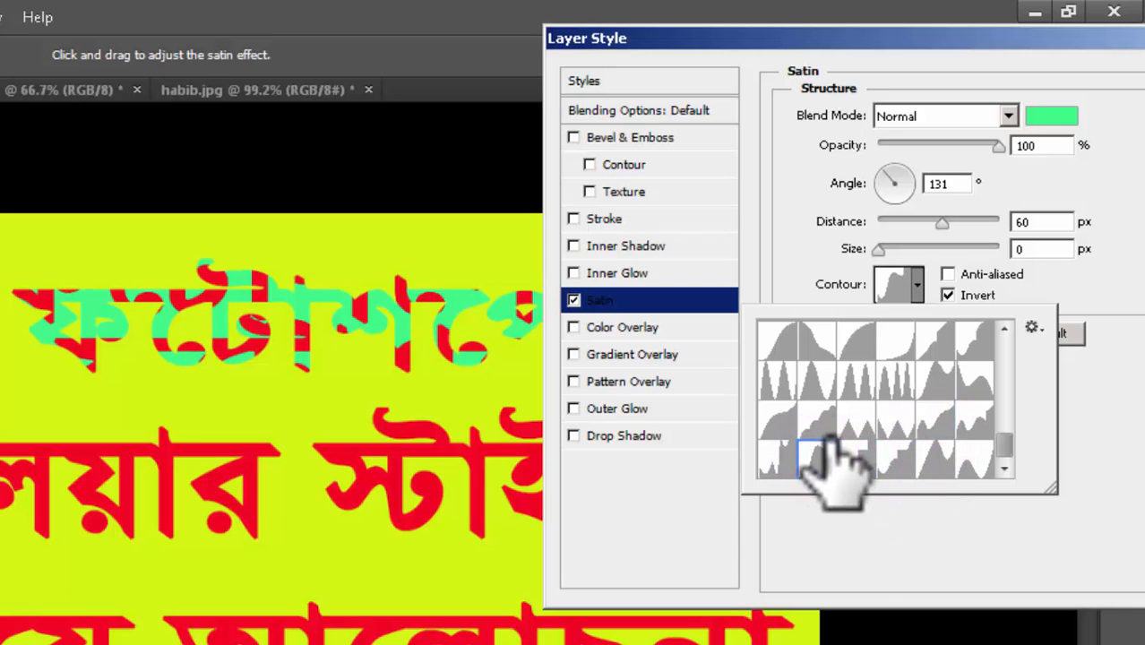
left_click(856, 421)
left_click(867, 383)
left_click(858, 344)
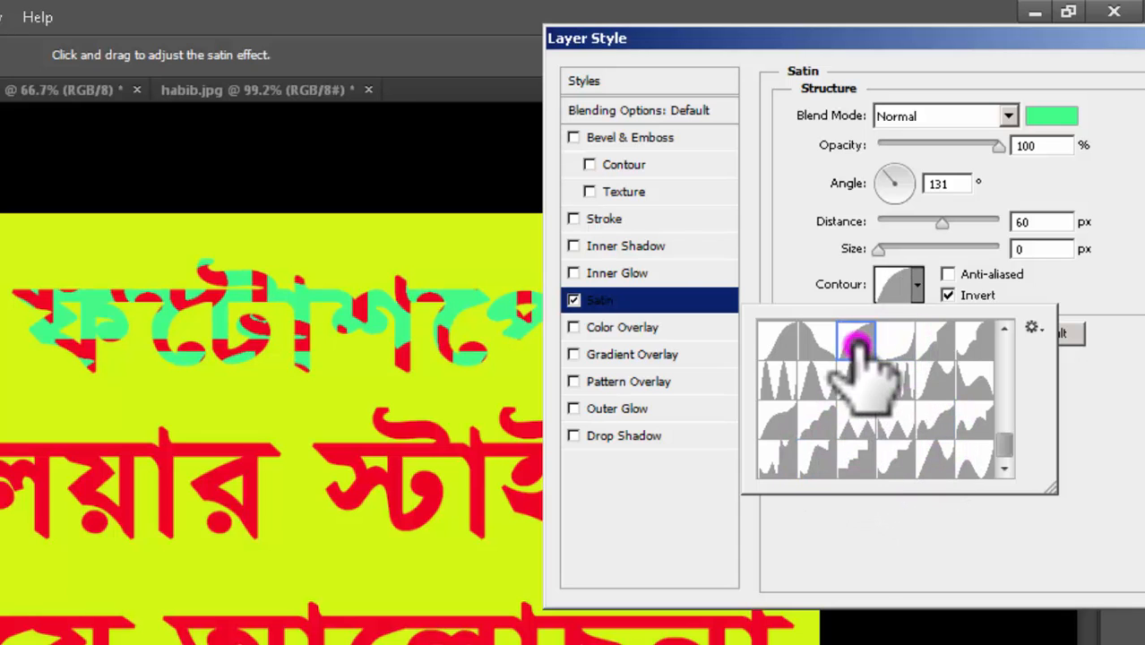
left_click(802, 341)
scroll(1005, 453, "up", 5)
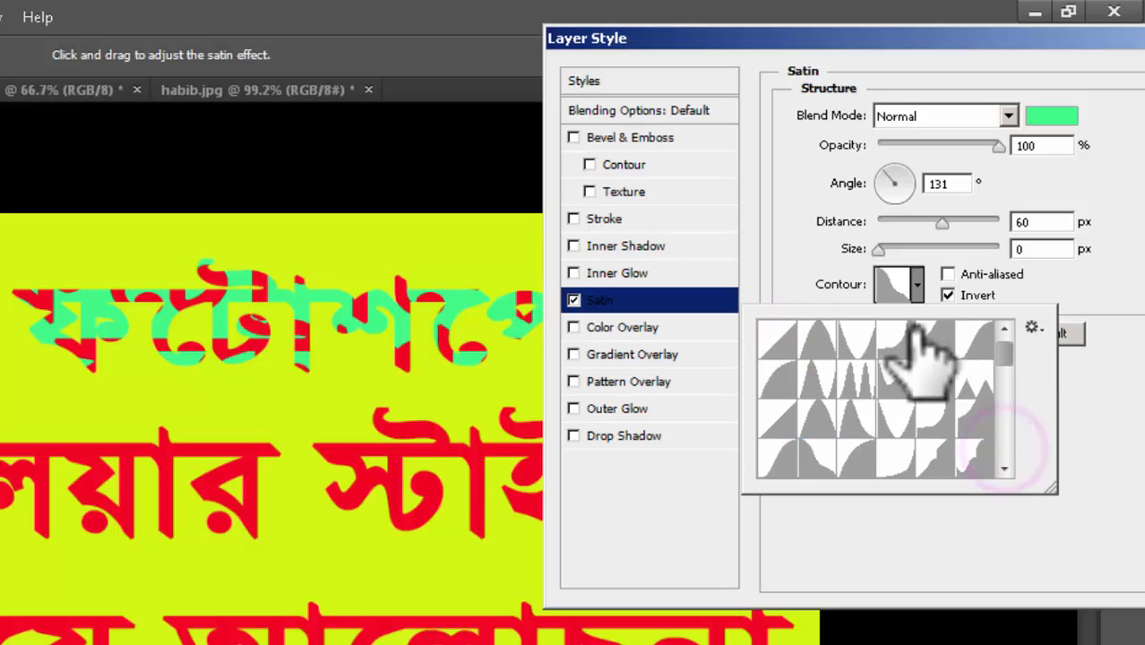
left_click(776, 340)
left_click(1088, 439)
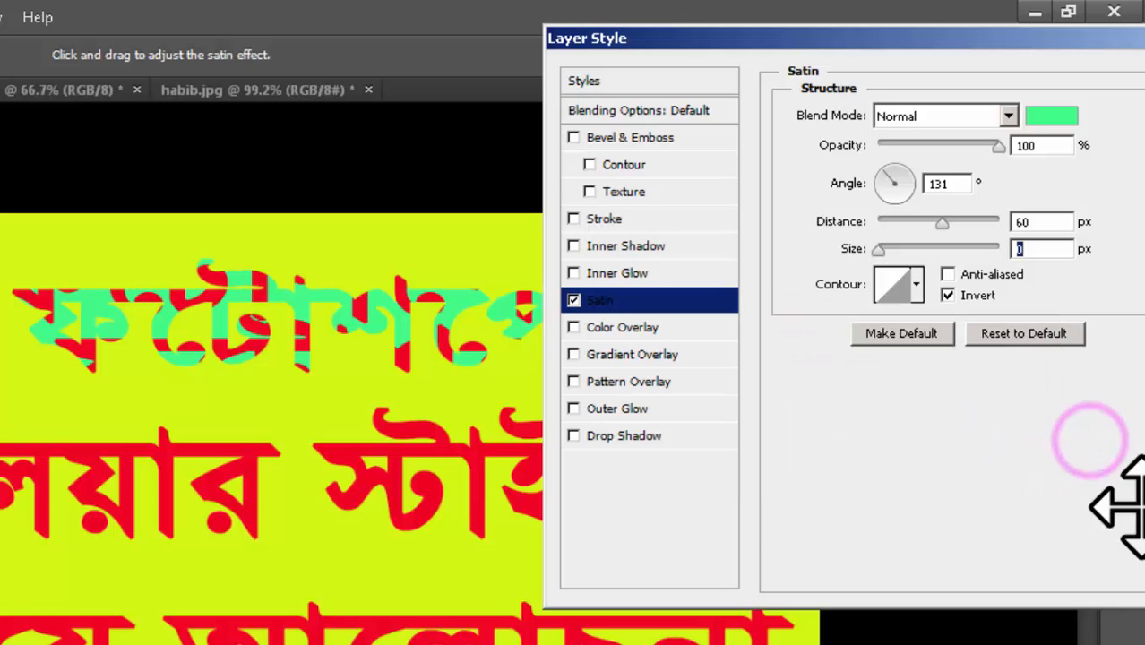
Turn off the Satin effect and enable Color Overlay on the text layer.
left_click(574, 300)
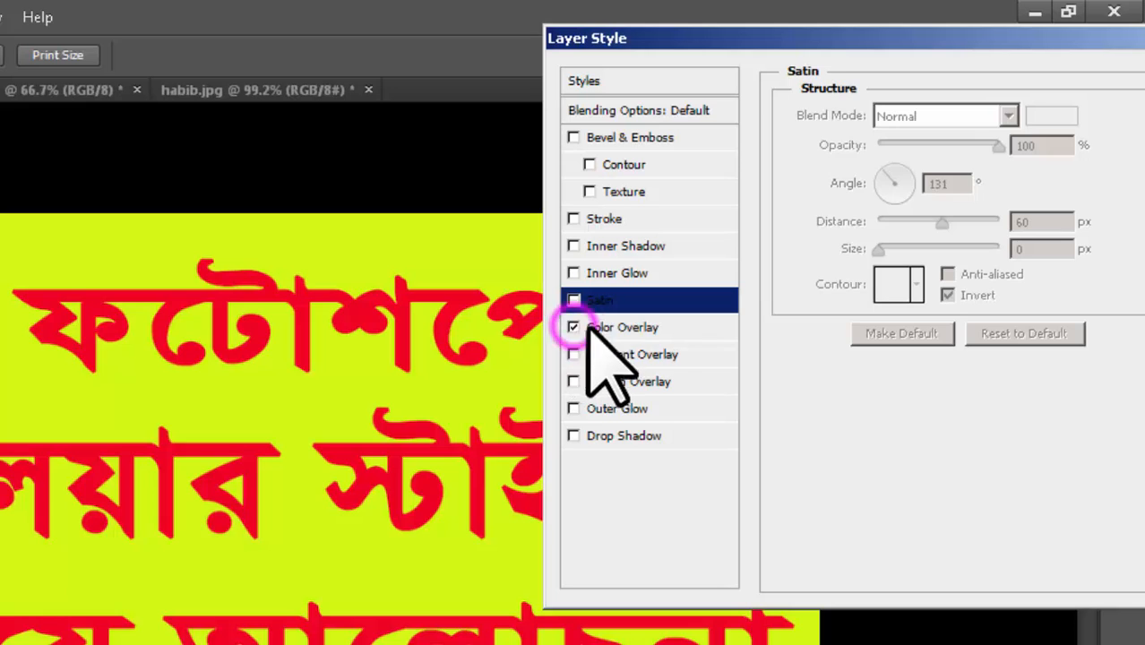
left_click(674, 327)
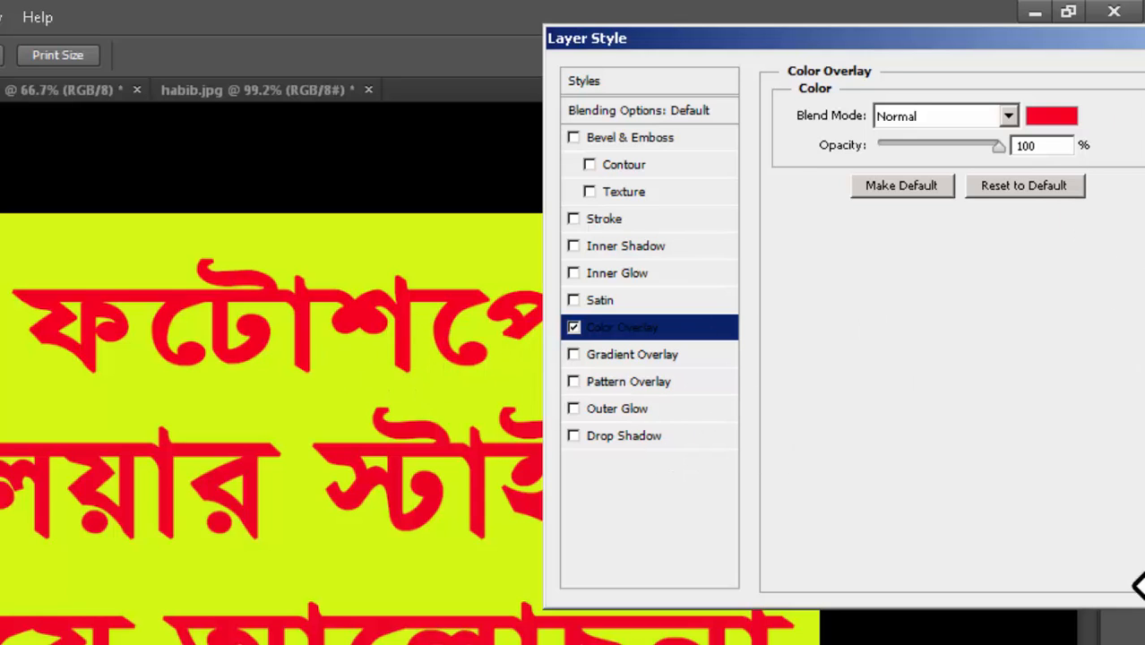
left_click_drag(992, 30, 898, 20)
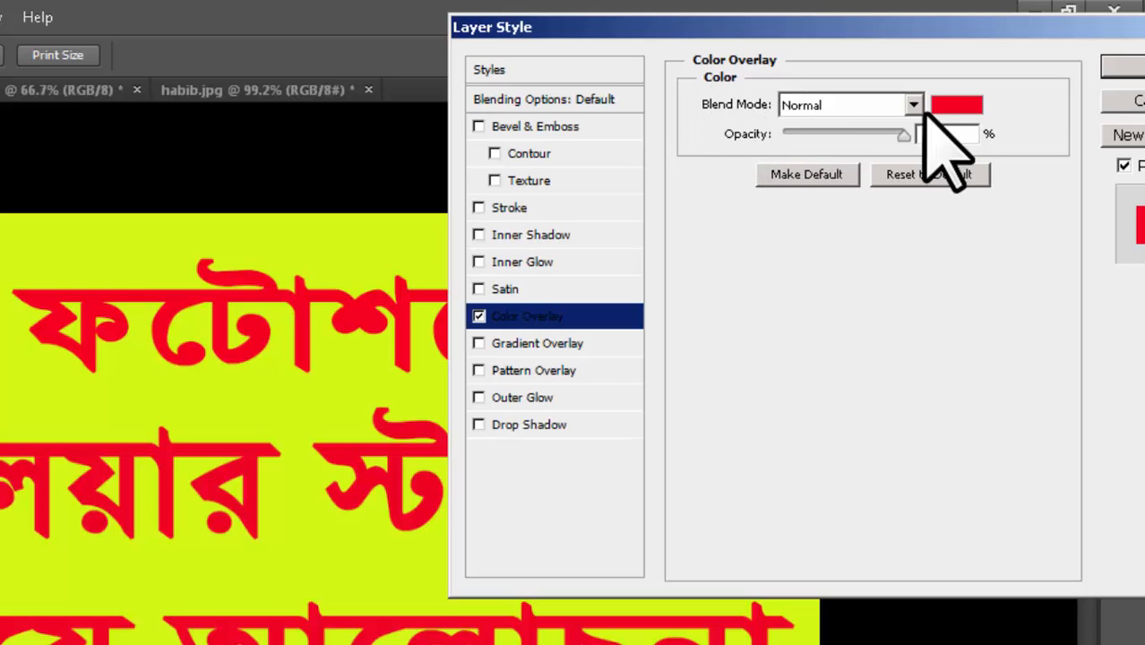
Set the Color Overlay colour to pink #e2095b.
left_click(975, 108)
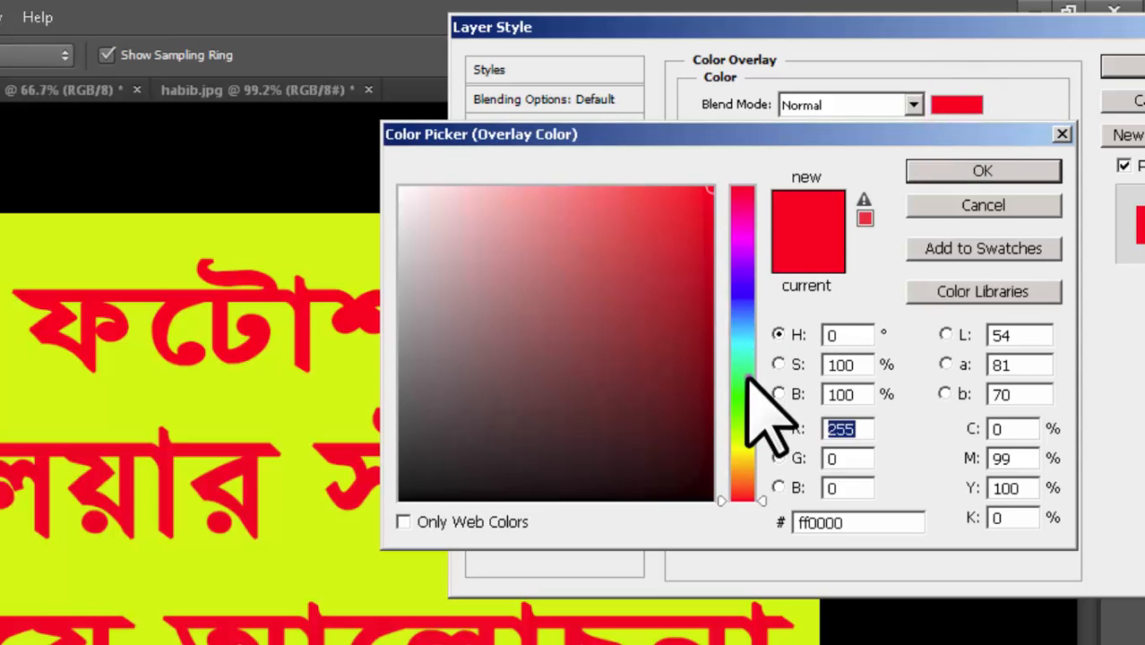
left_click(744, 377)
left_click(743, 450)
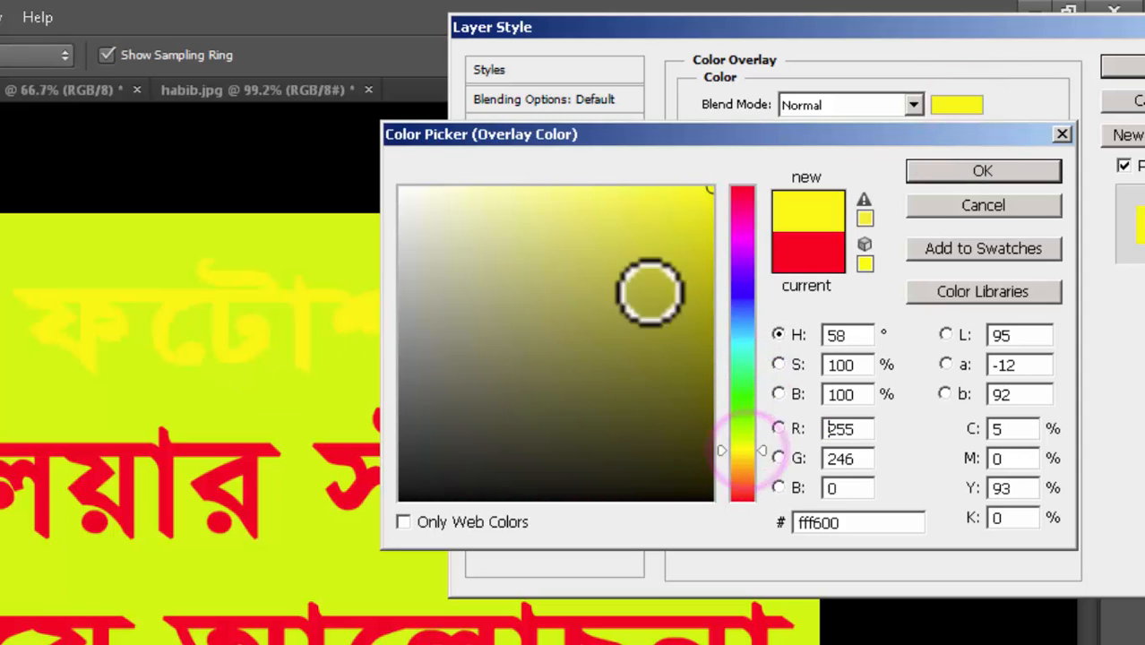
left_click(700, 222)
left_click_drag(752, 270, 745, 207)
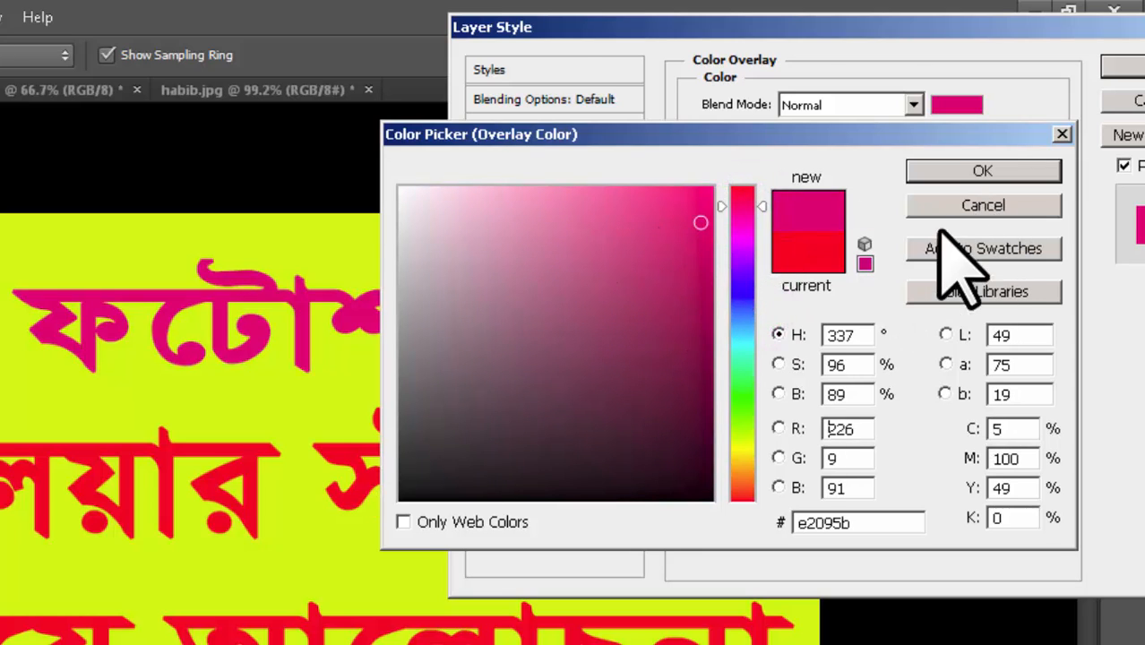
left_click(982, 170)
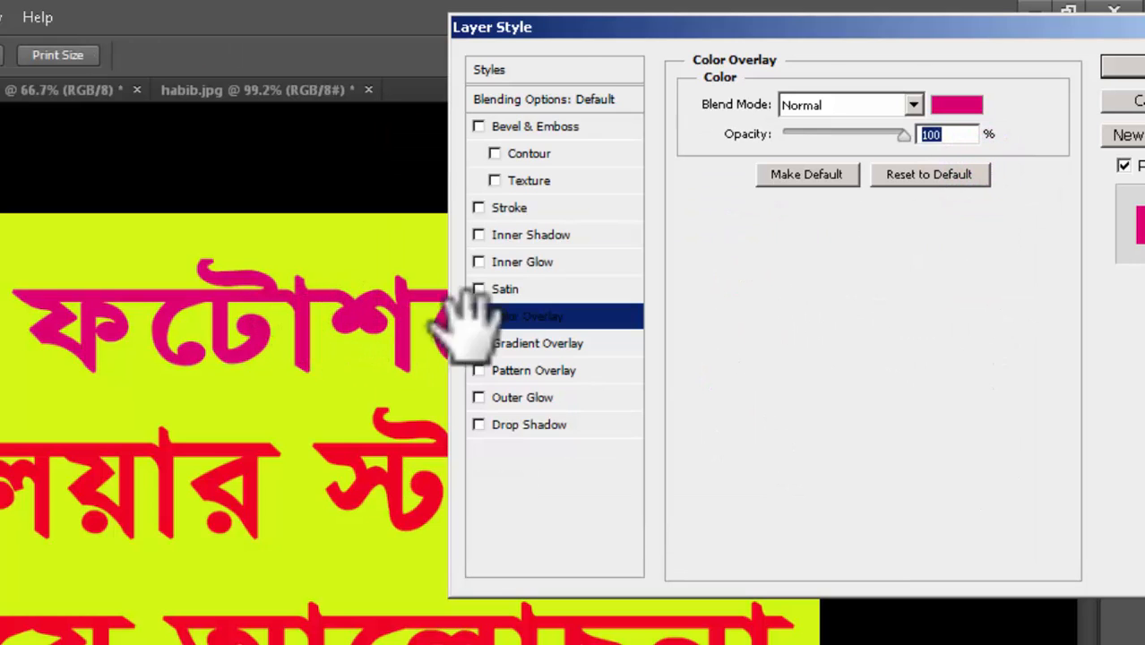
Lower the Color Overlay opacity to 57% and change the overlay colour to bright green.
left_click_drag(904, 136, 848, 140)
left_click(955, 104)
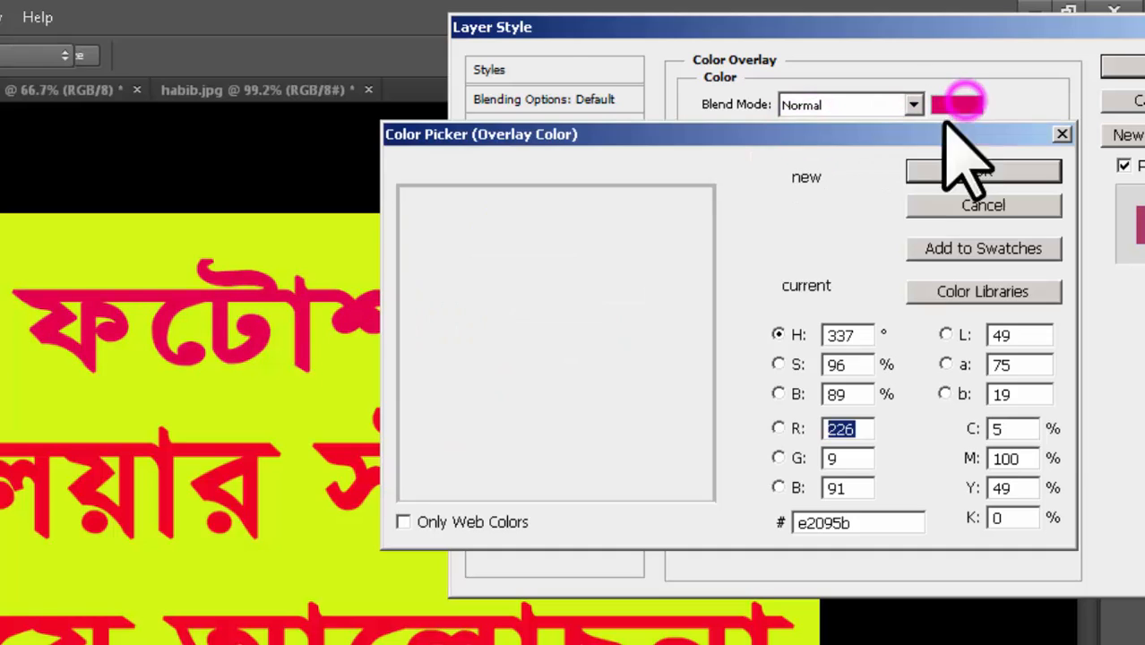
left_click(743, 391)
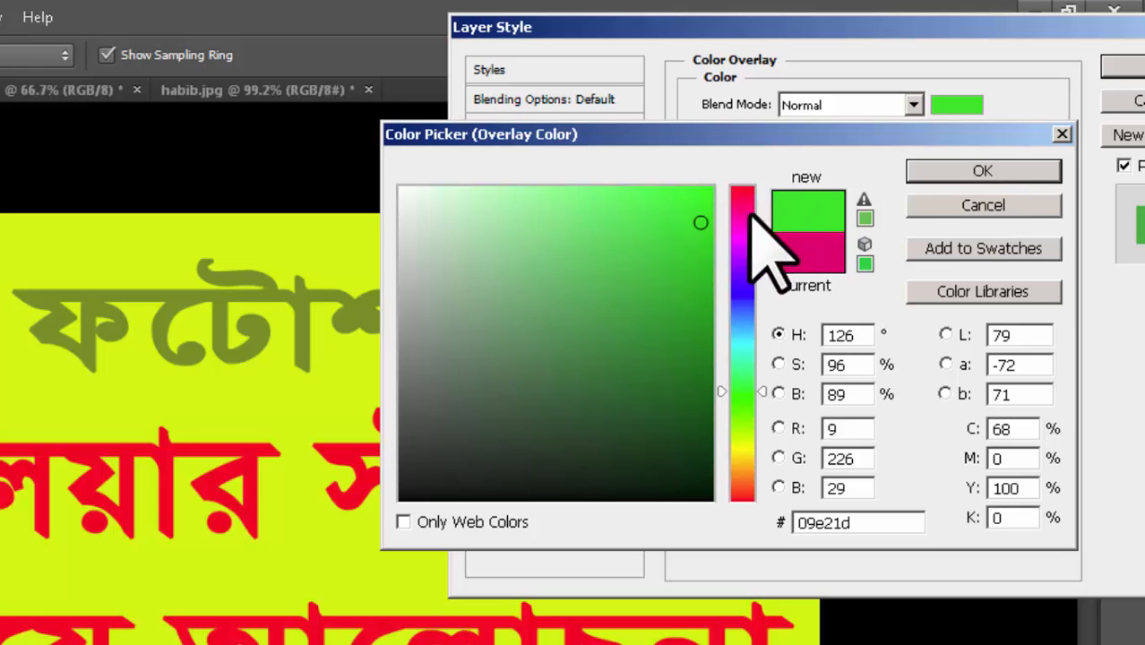
left_click(705, 194)
left_click(983, 171)
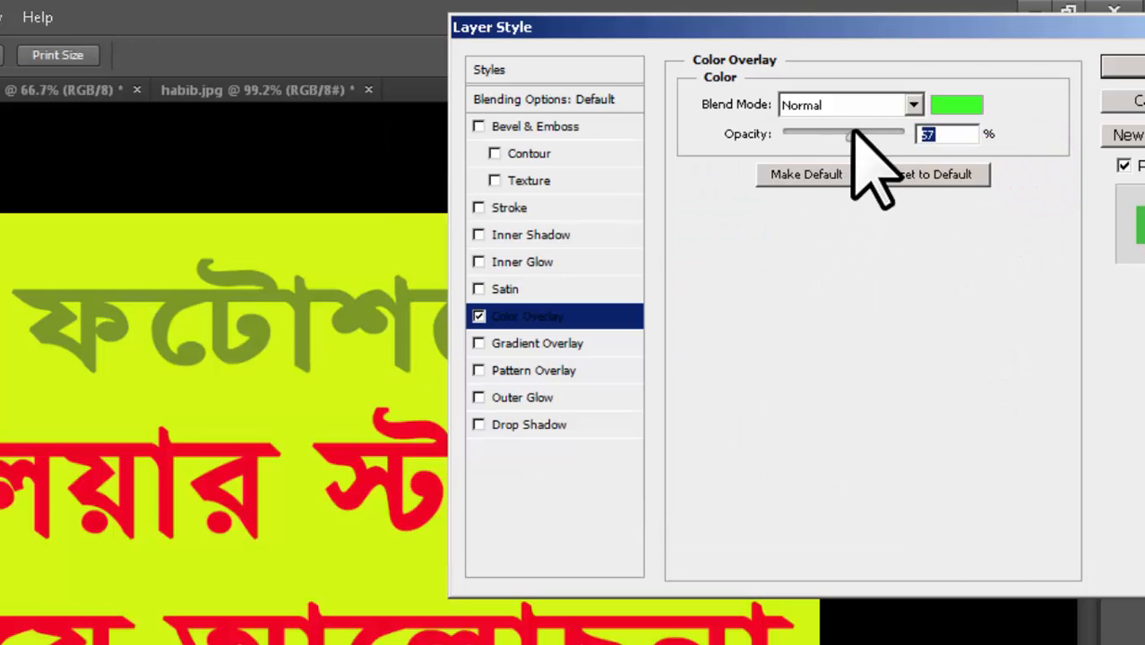
Try Color Overlay opacities of 0%, 32% and 3%, and settle on 34%.
left_click_drag(854, 133, 784, 137)
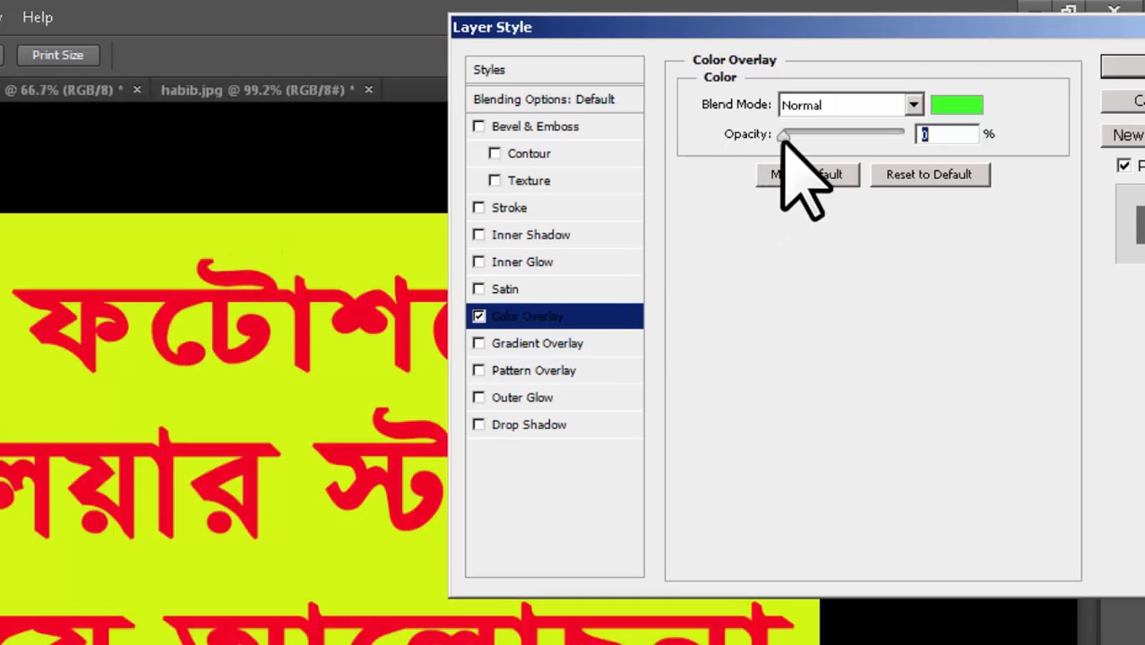
left_click_drag(787, 138, 821, 137)
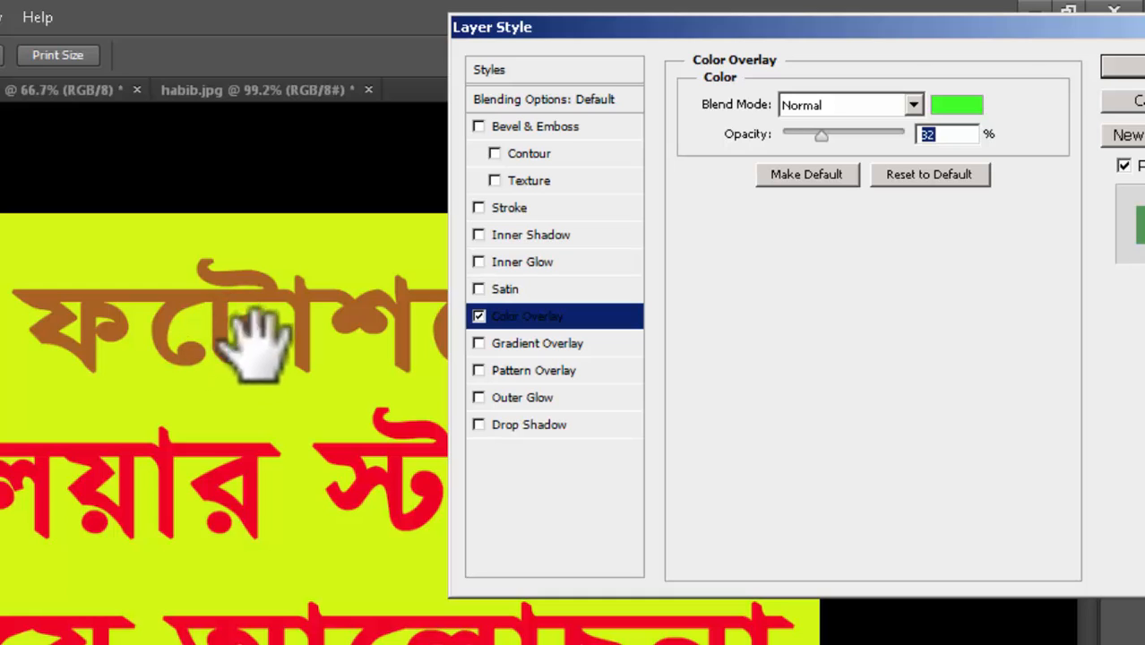
left_click_drag(825, 136, 788, 136)
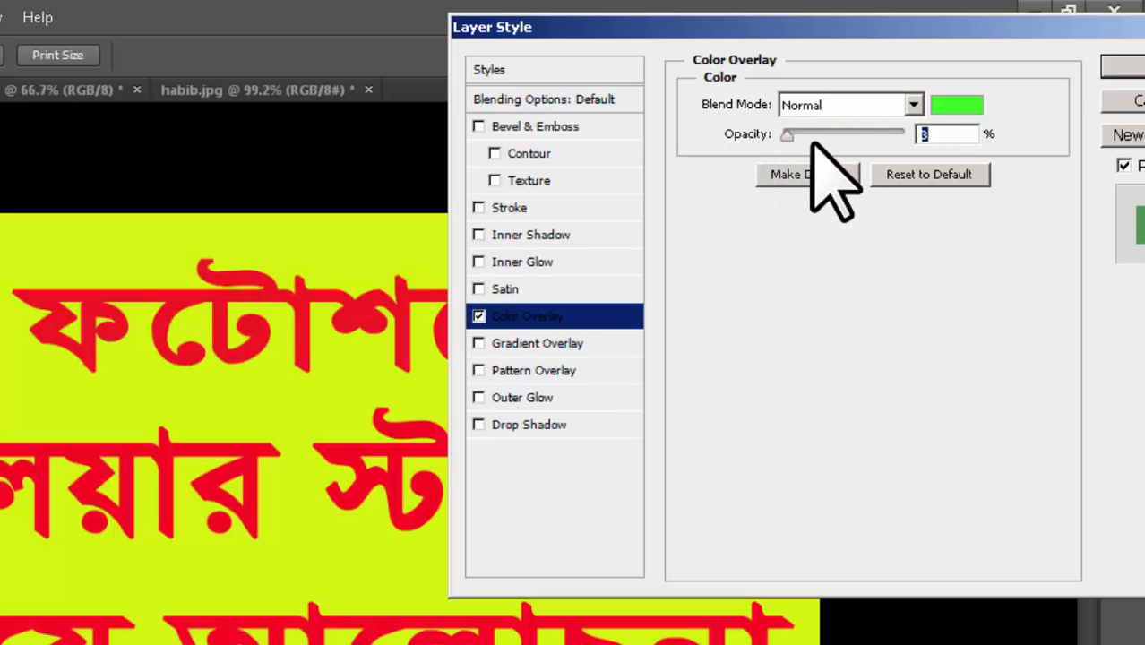
left_click(823, 137)
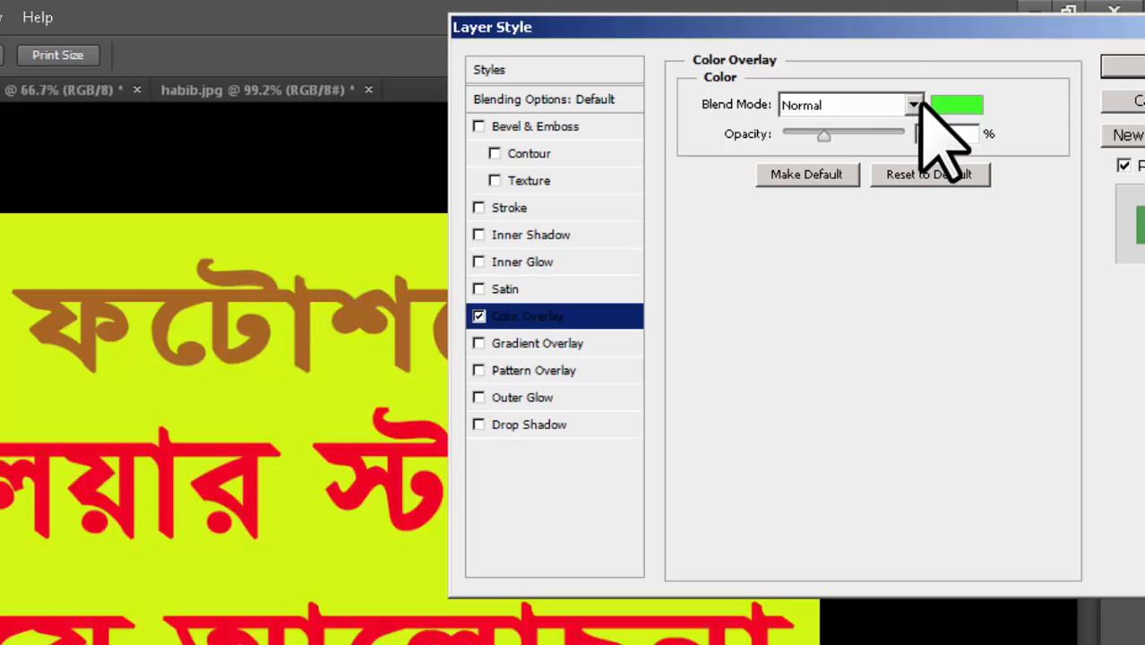
Try the Luminosity and Darker Color blend modes for the colour overlay and choose Color Burn.
left_click(913, 104)
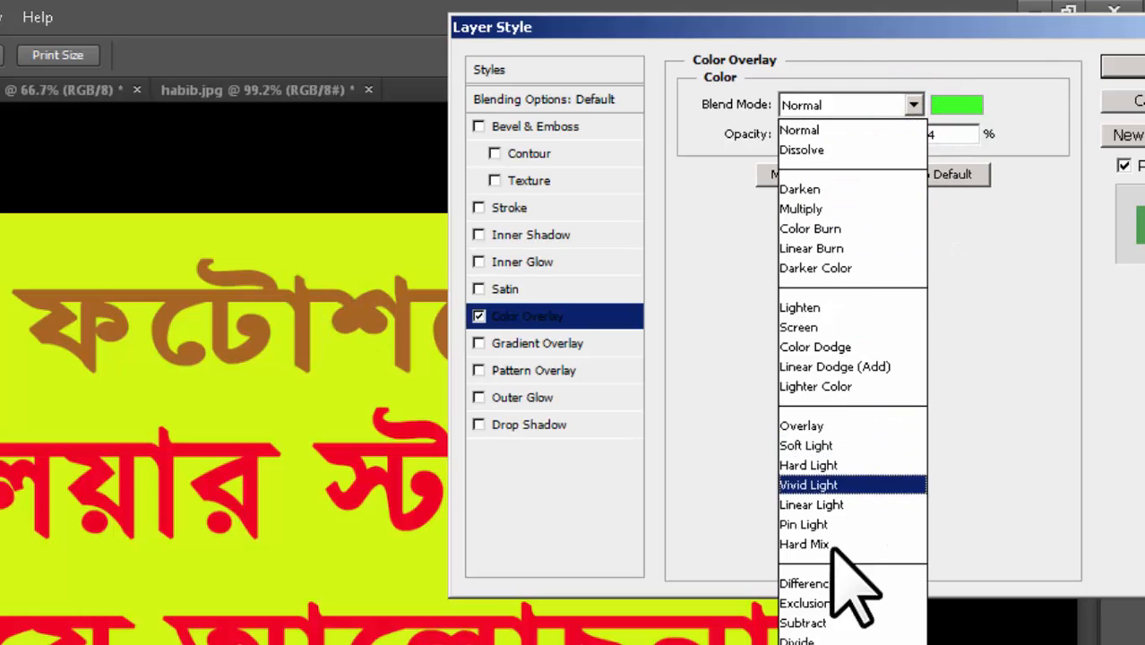
left_click(825, 644)
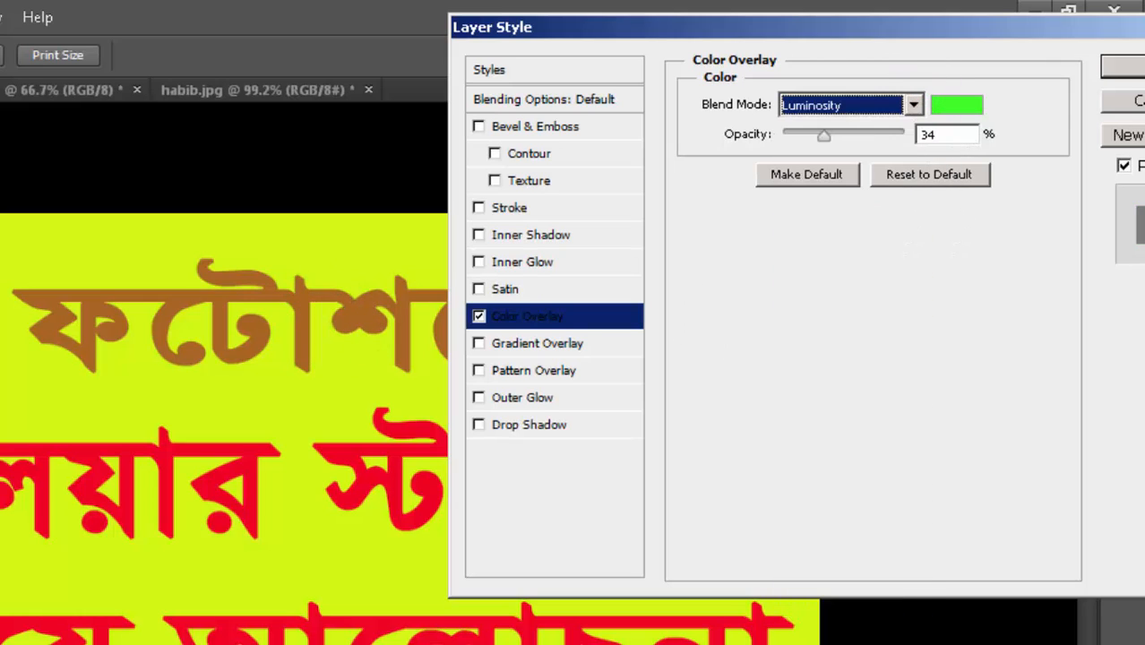
left_click(913, 104)
left_click(817, 269)
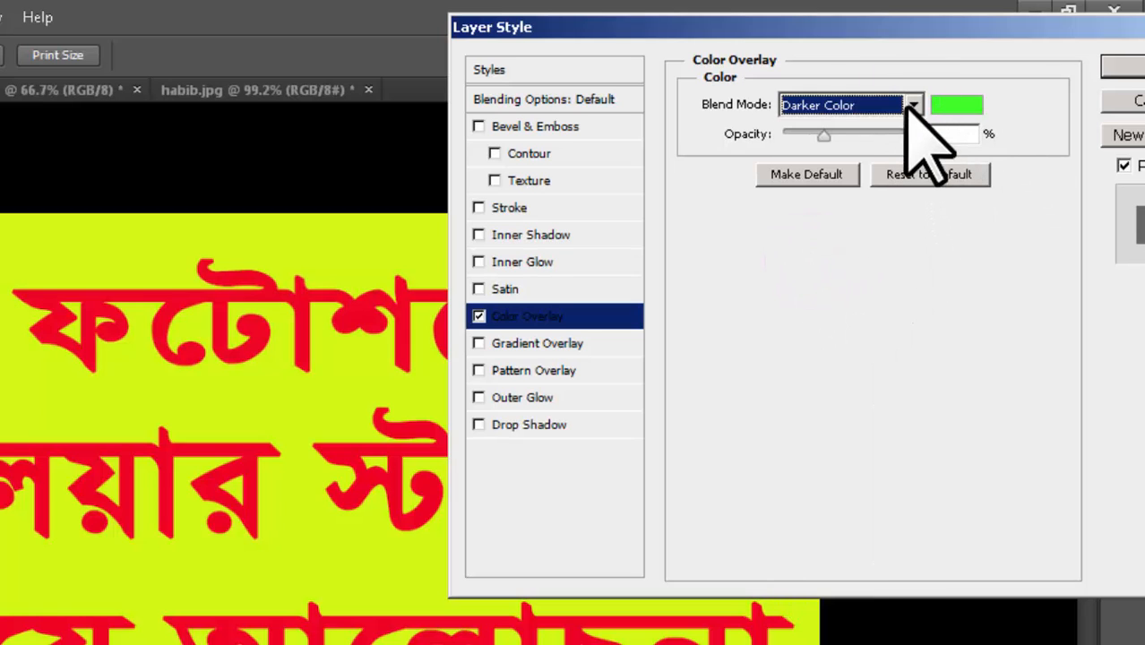
left_click(913, 105)
left_click(824, 229)
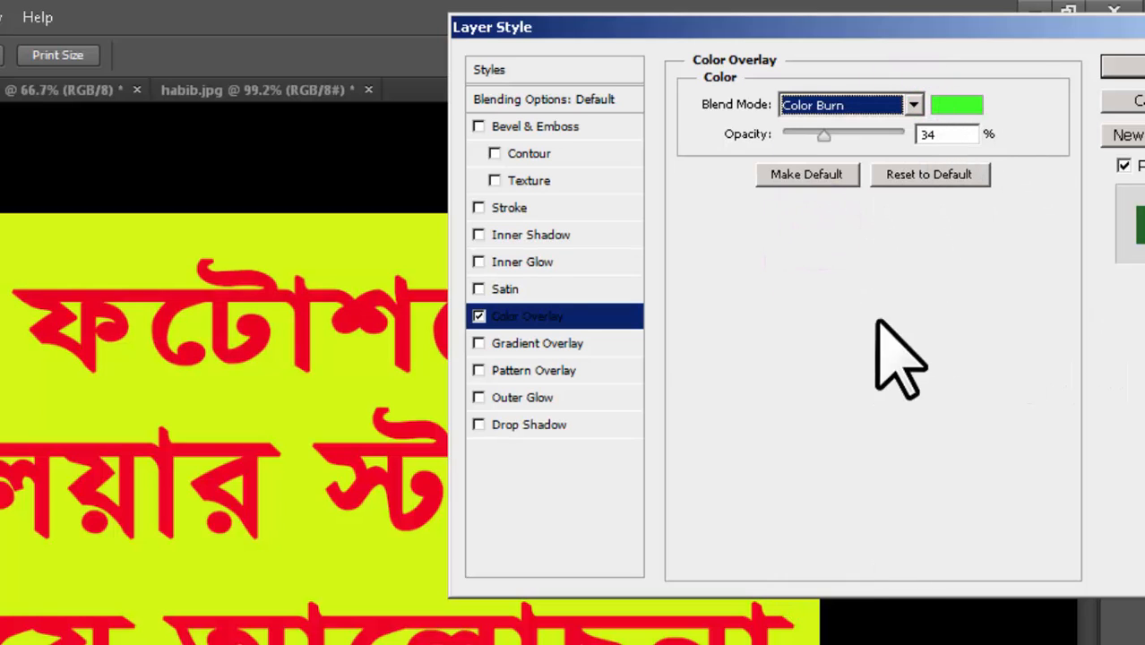
Turn off Color Overlay and enable Gradient Overlay on the text layer, keeping Dither off and opacity at 100%.
left_click(479, 316)
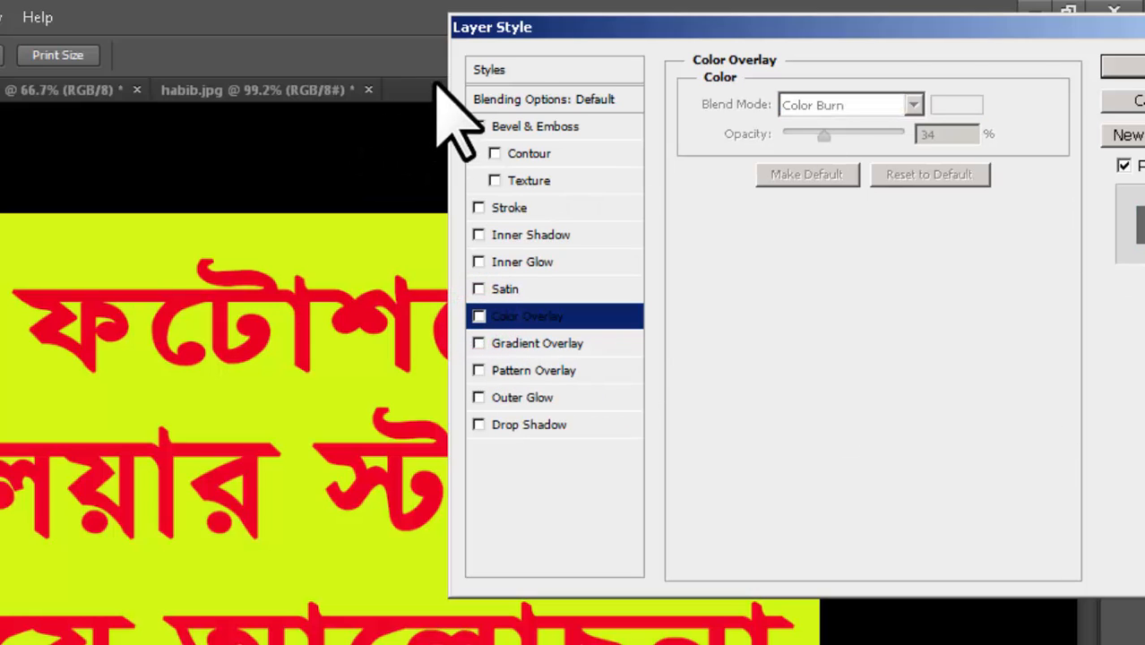
left_click(479, 344)
left_click(567, 345)
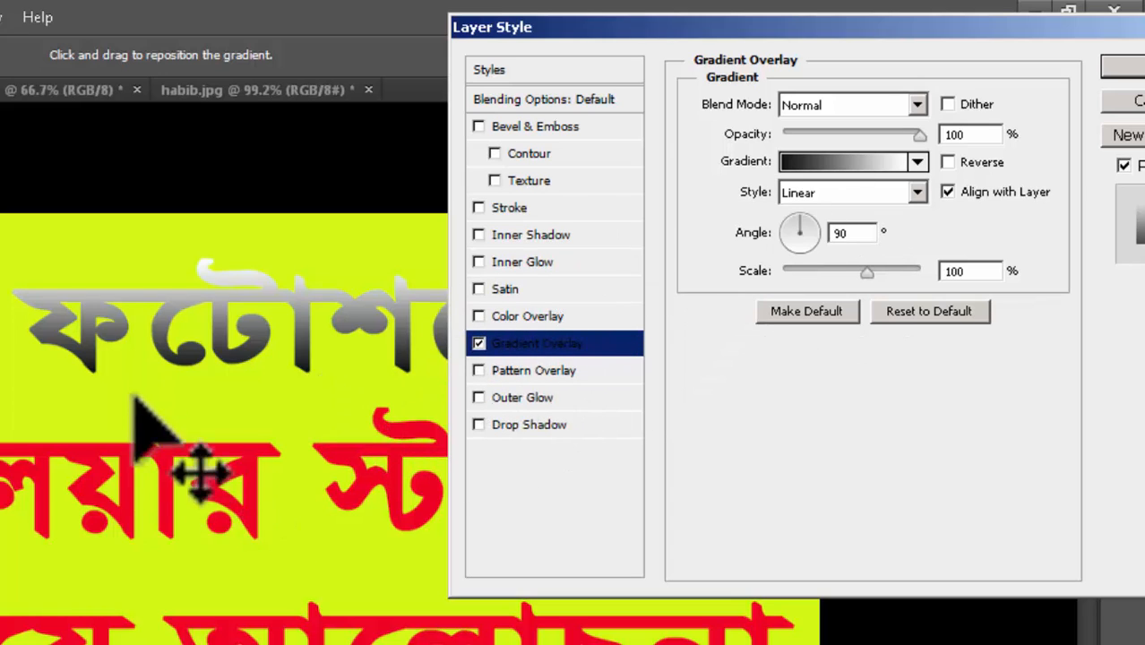
left_click(948, 105)
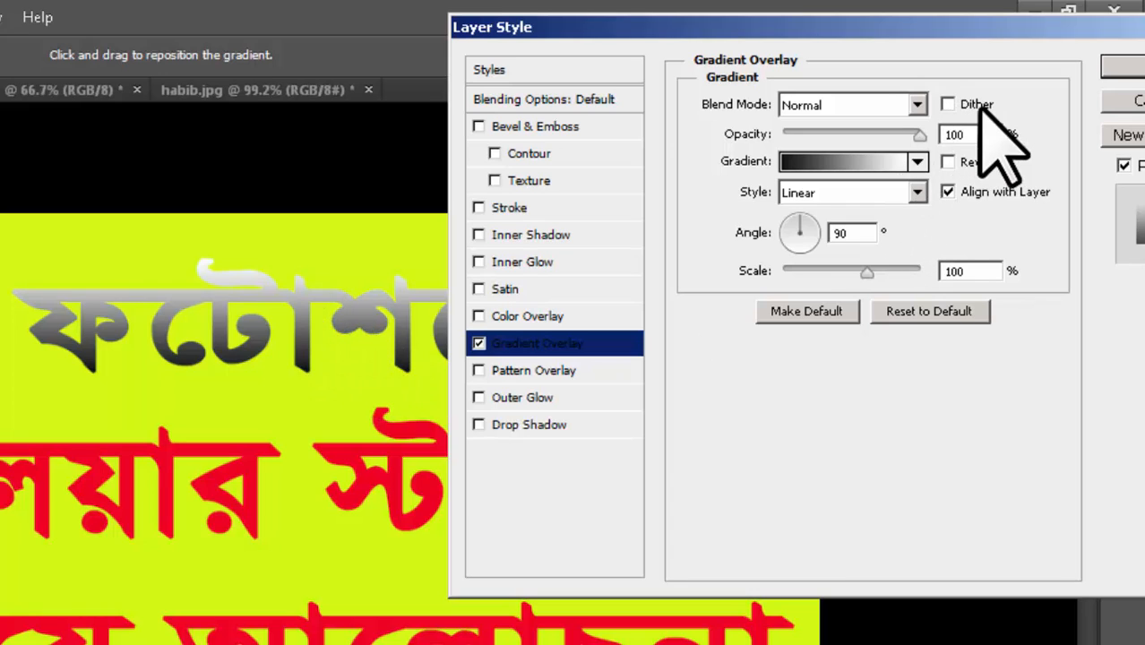
mouse_move(921, 135)
left_mouse_down()
mouse_move(800, 141)
mouse_move(921, 142)
left_mouse_up()
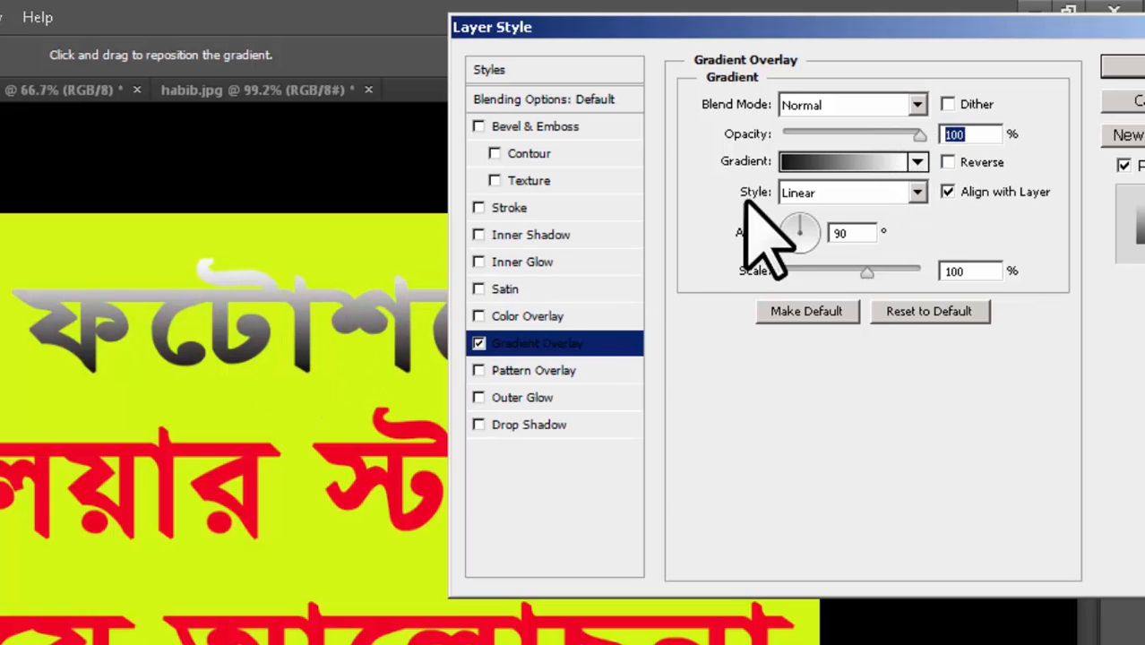
Try several preset gradients for the overlay and choose the one running from orange through blue, purple and magenta to yellow-green.
left_click(917, 162)
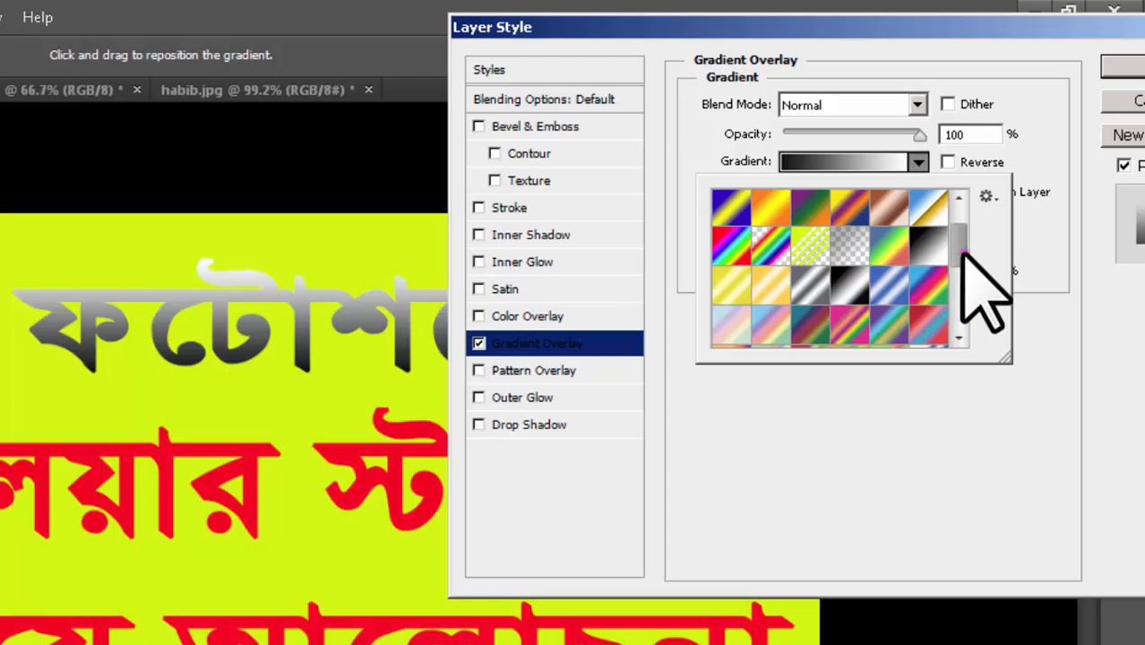
left_click_drag(963, 256, 952, 361)
left_click(889, 282)
left_click(835, 292)
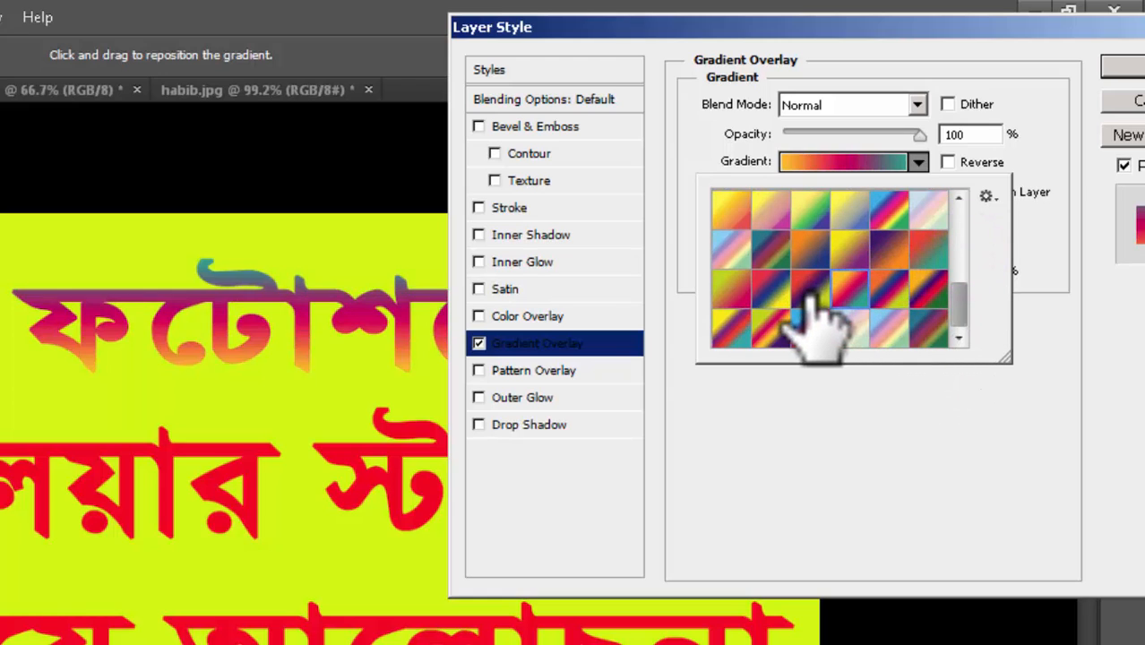
left_click(809, 297)
left_click(746, 292)
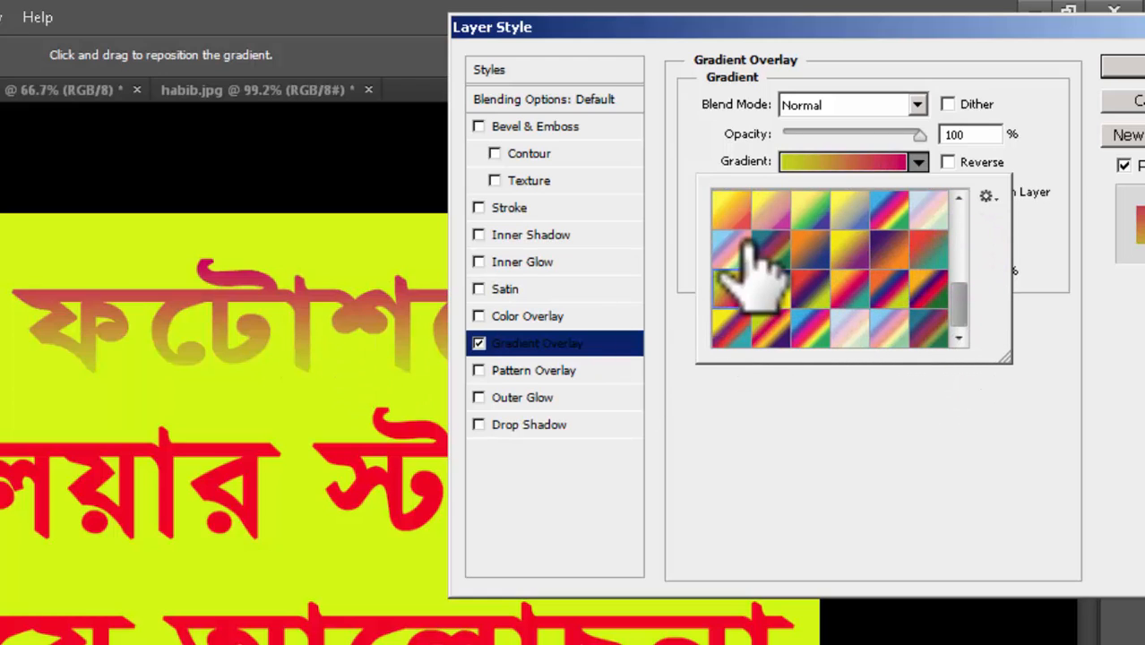
left_click(744, 248)
left_click(773, 289)
left_click(811, 332)
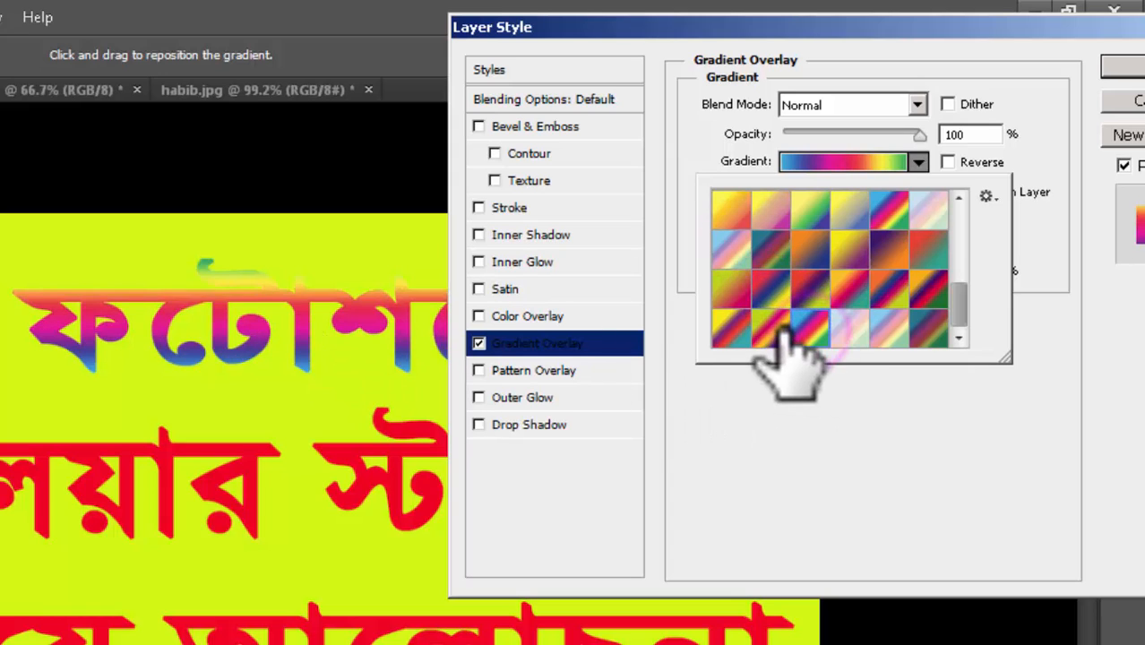
left_click(778, 332)
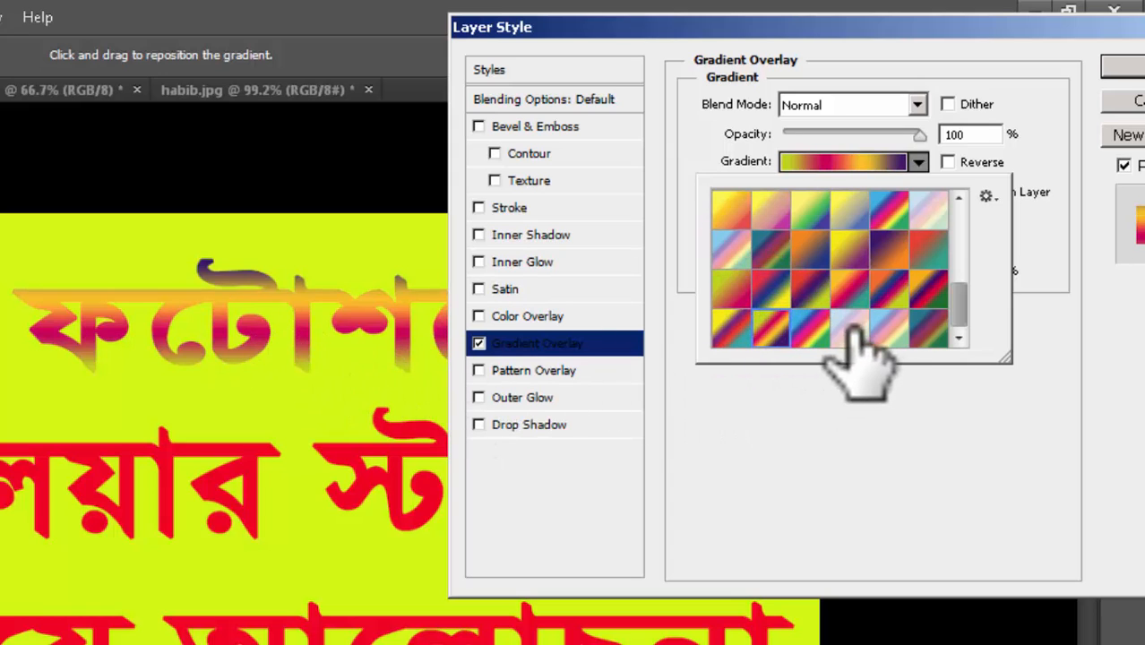
left_click(847, 329)
left_click(877, 326)
left_click(935, 326)
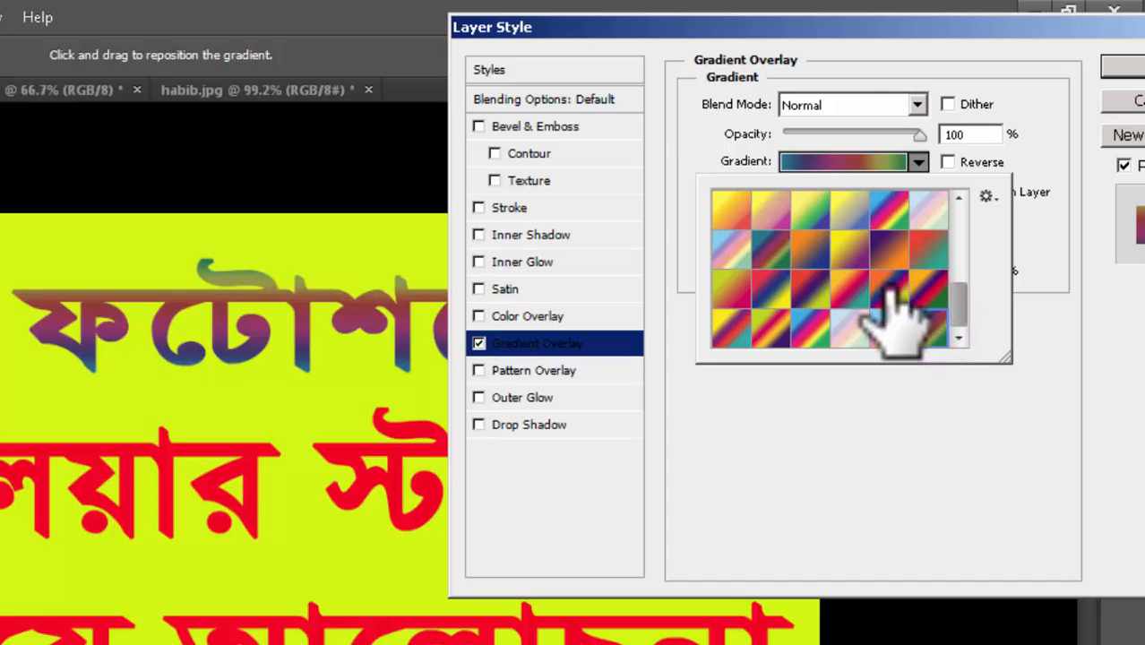
left_click(891, 289)
left_click(1022, 368)
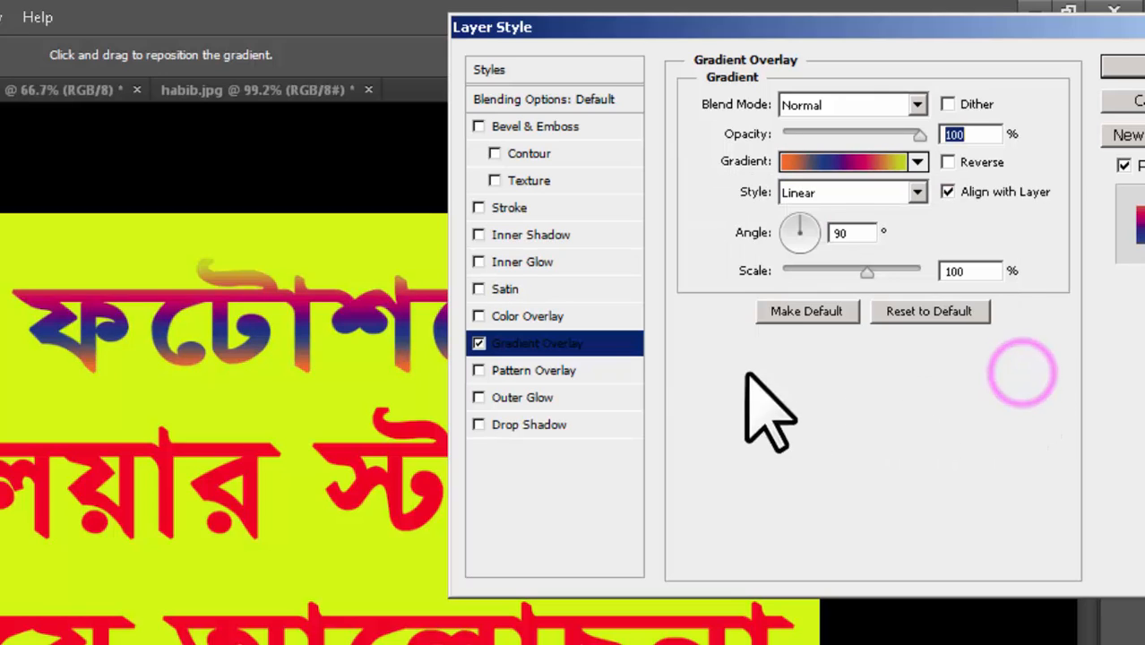
Try the gradient reversed and in the Radial, Angle, Reflected and Diamond styles, and return to unreversed Linear.
left_click(948, 162)
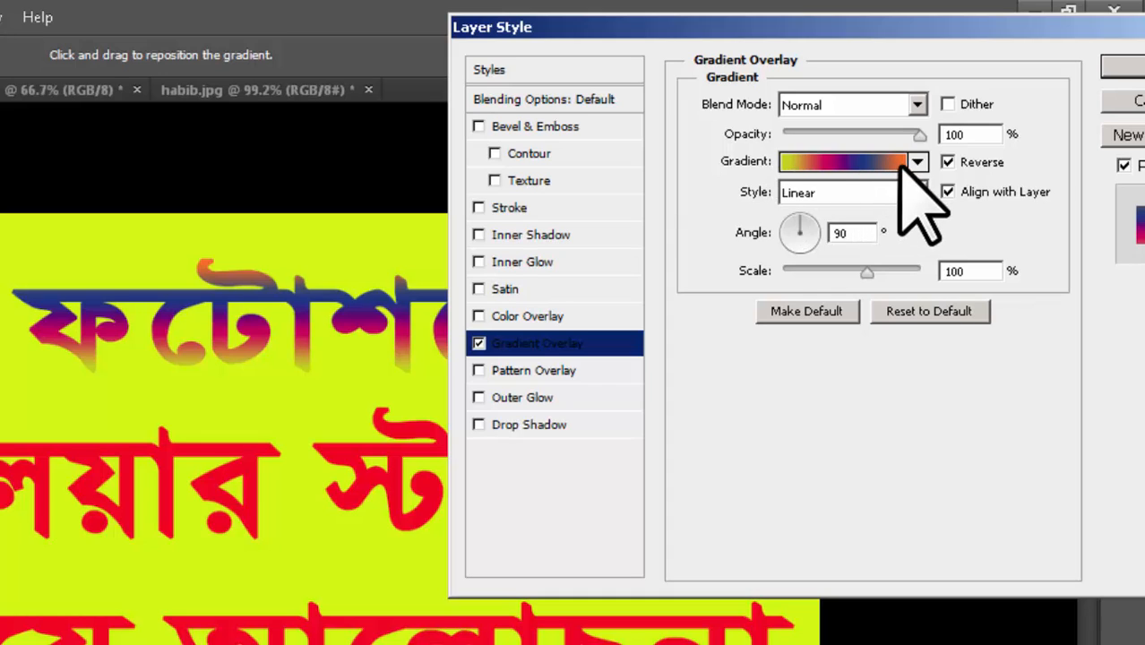
left_click(950, 162)
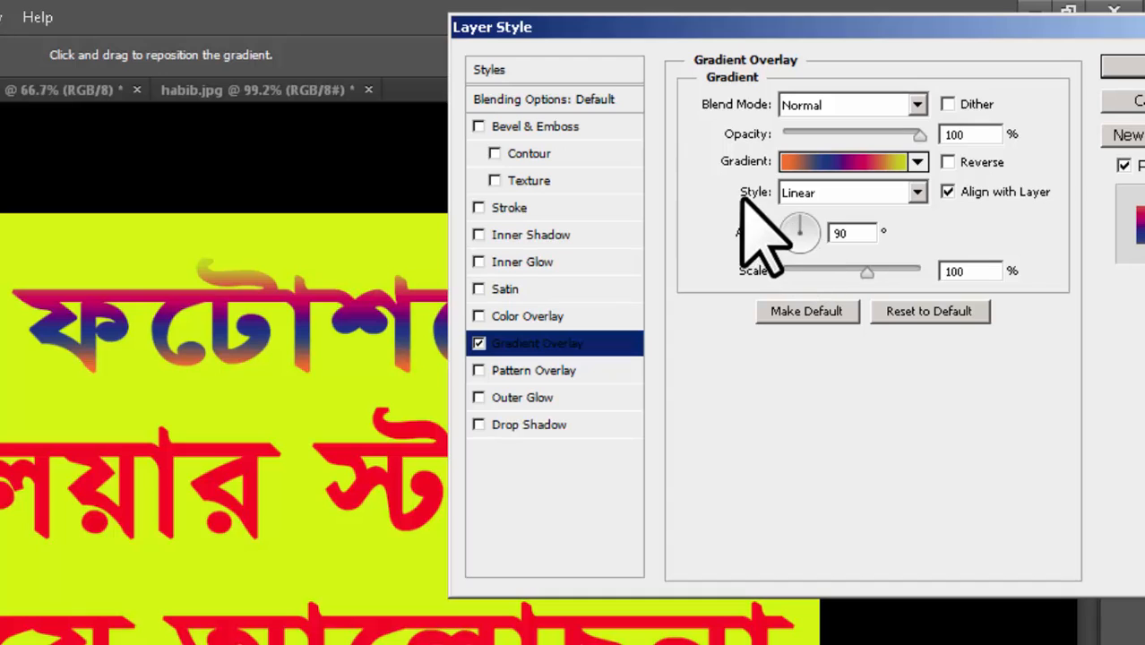
left_click(916, 193)
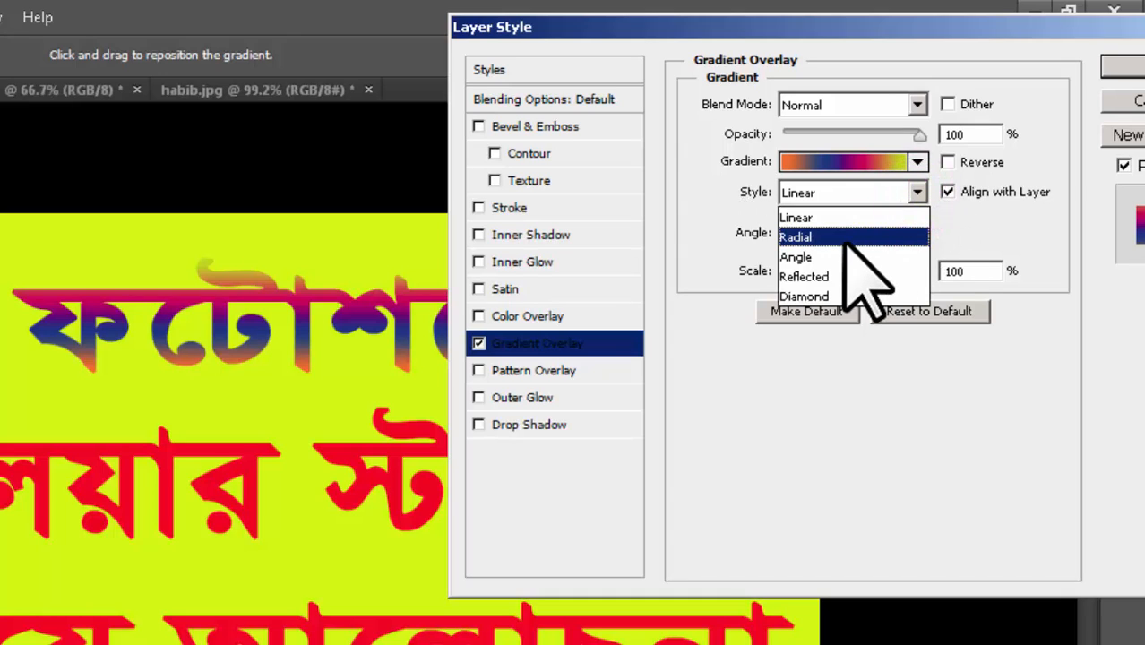
left_click(845, 239)
left_click(916, 193)
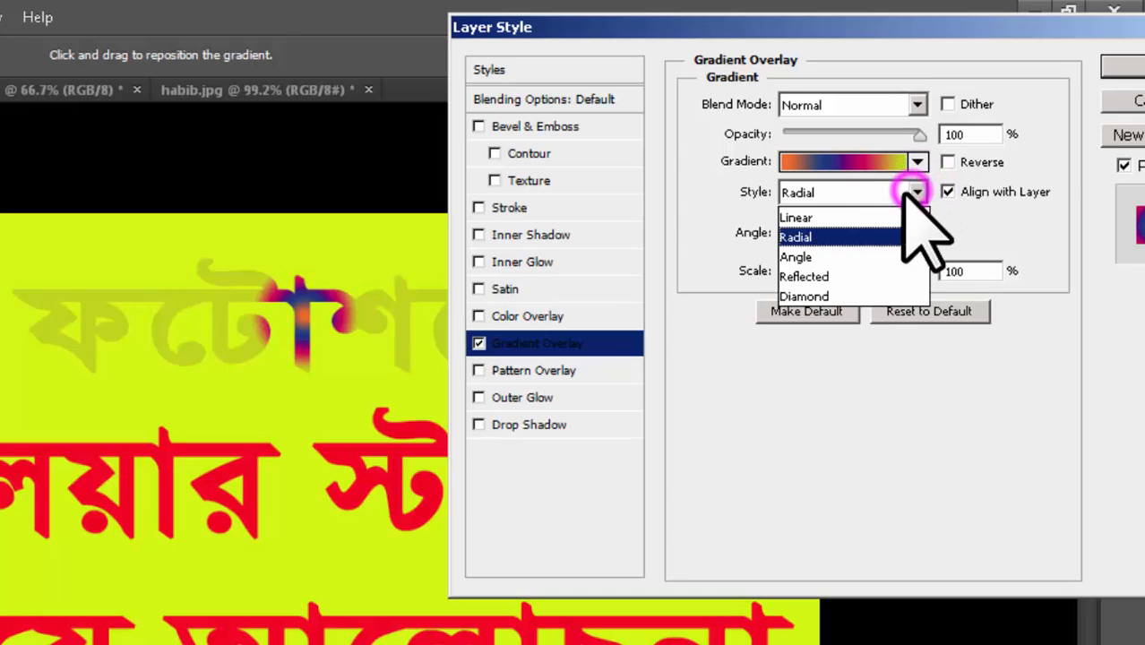
left_click(834, 258)
left_click(916, 193)
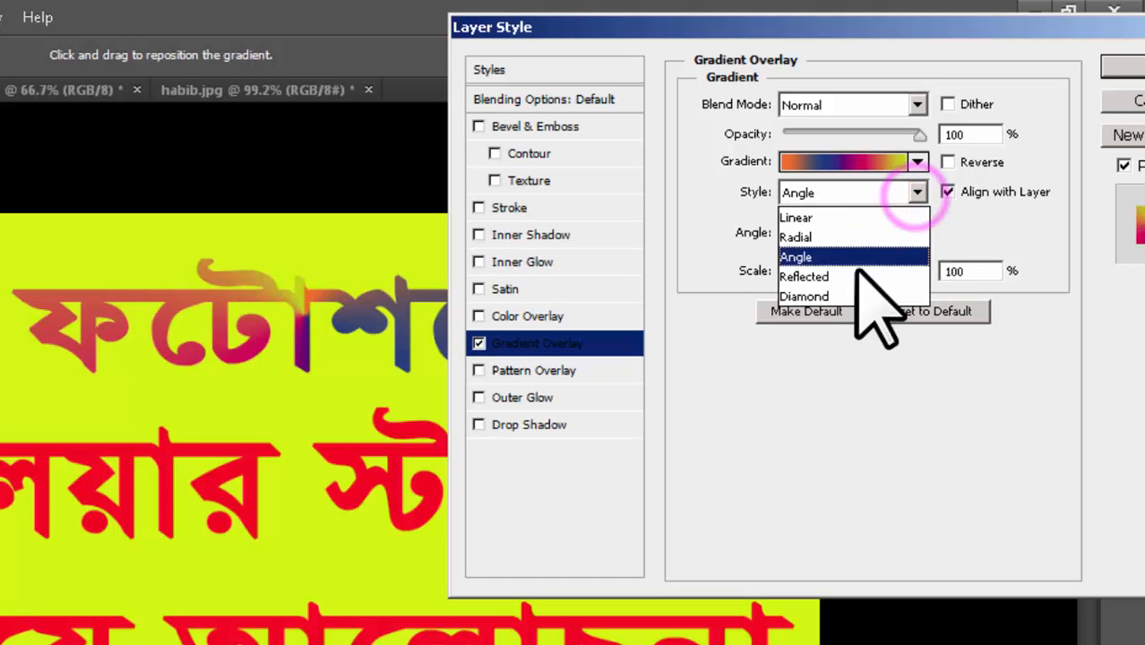
left_click(861, 276)
left_click(916, 193)
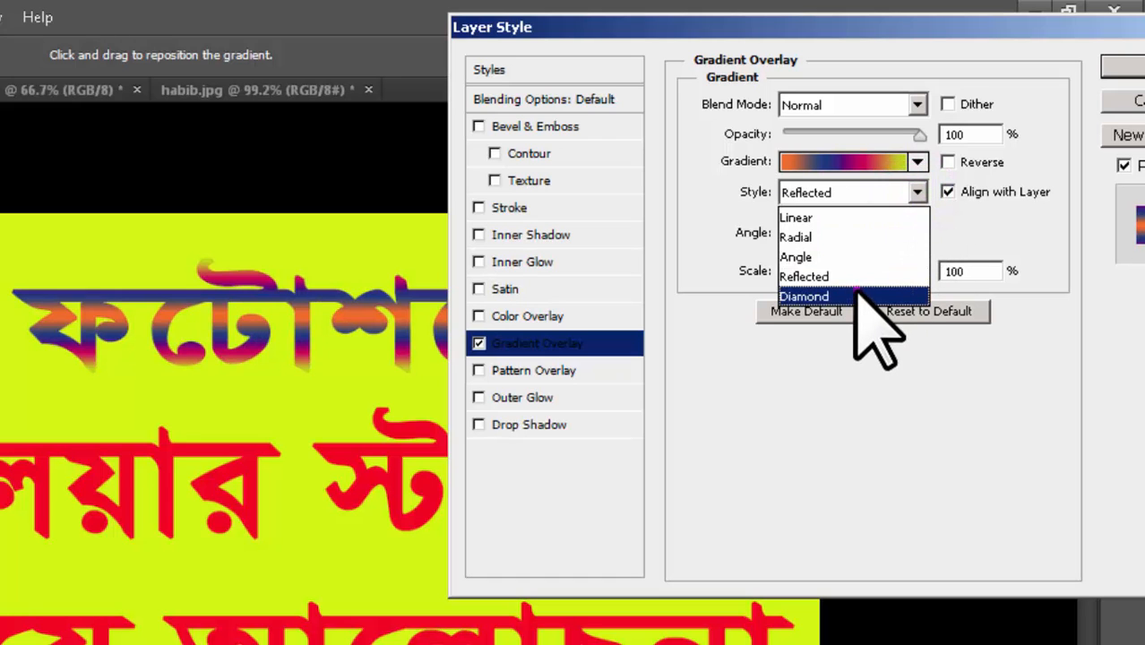
left_click(857, 296)
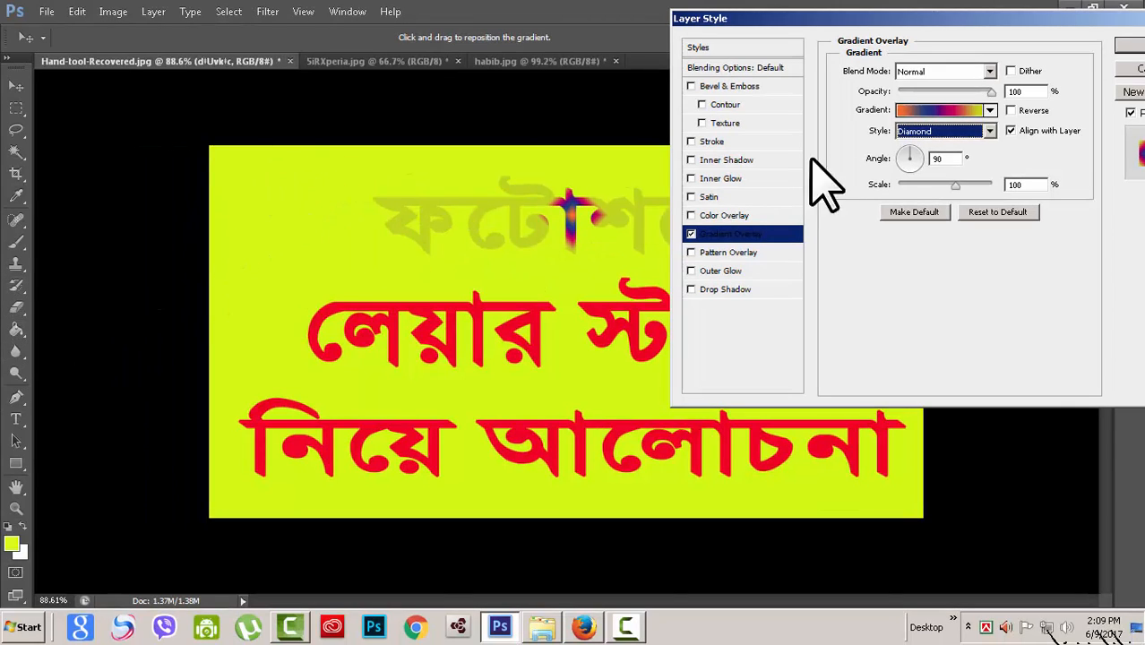
left_click(990, 132)
left_click(943, 142)
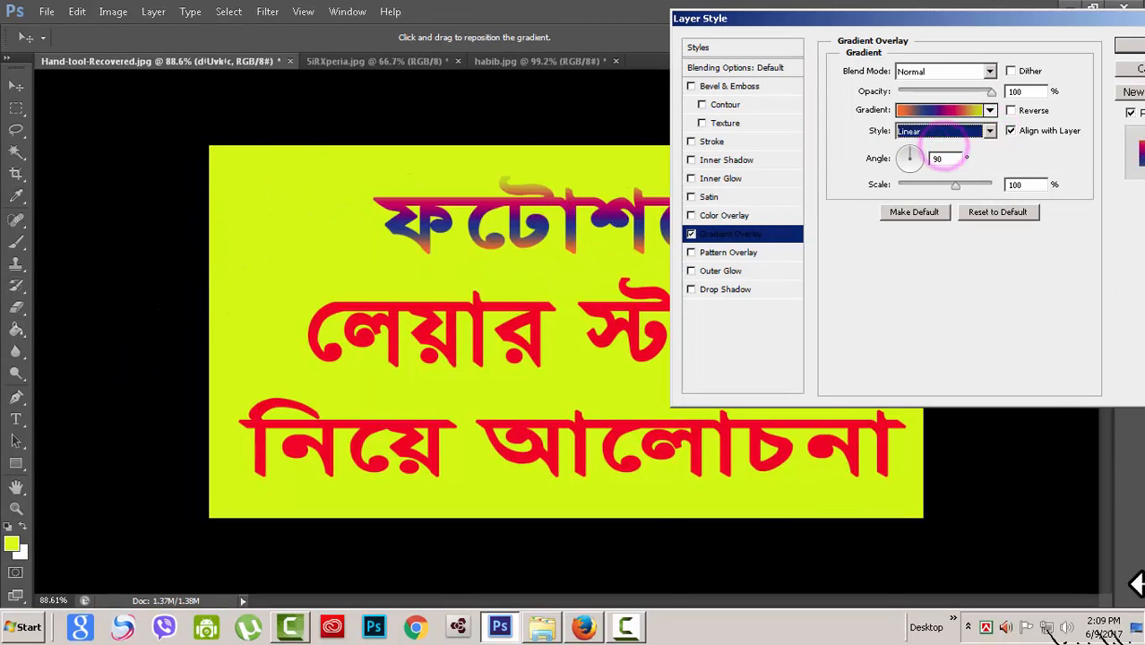
Try a gradient angle of -130°, and set the angle to 7° and the scale to 71%.
left_click(903, 170)
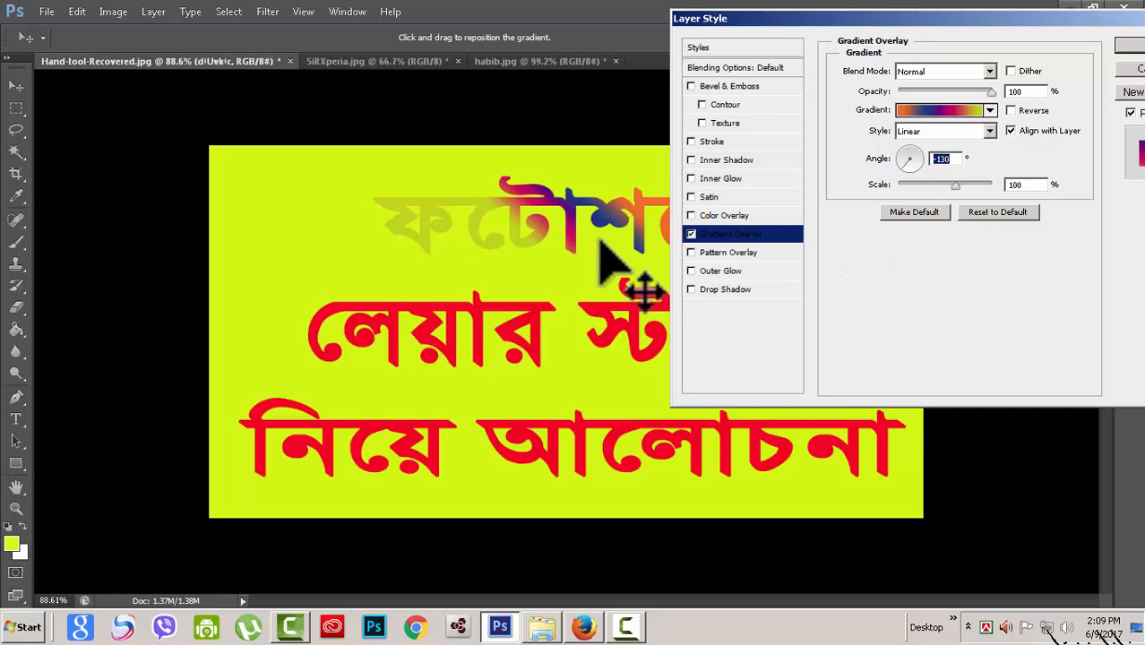
left_click(912, 161)
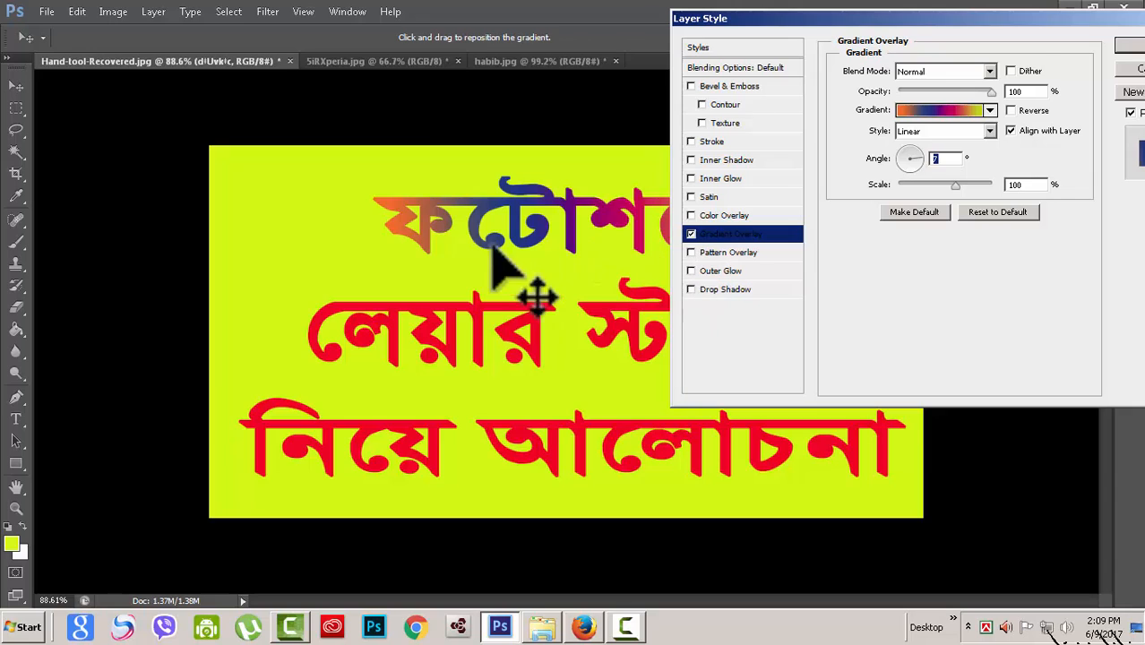
left_click_drag(957, 185, 930, 186)
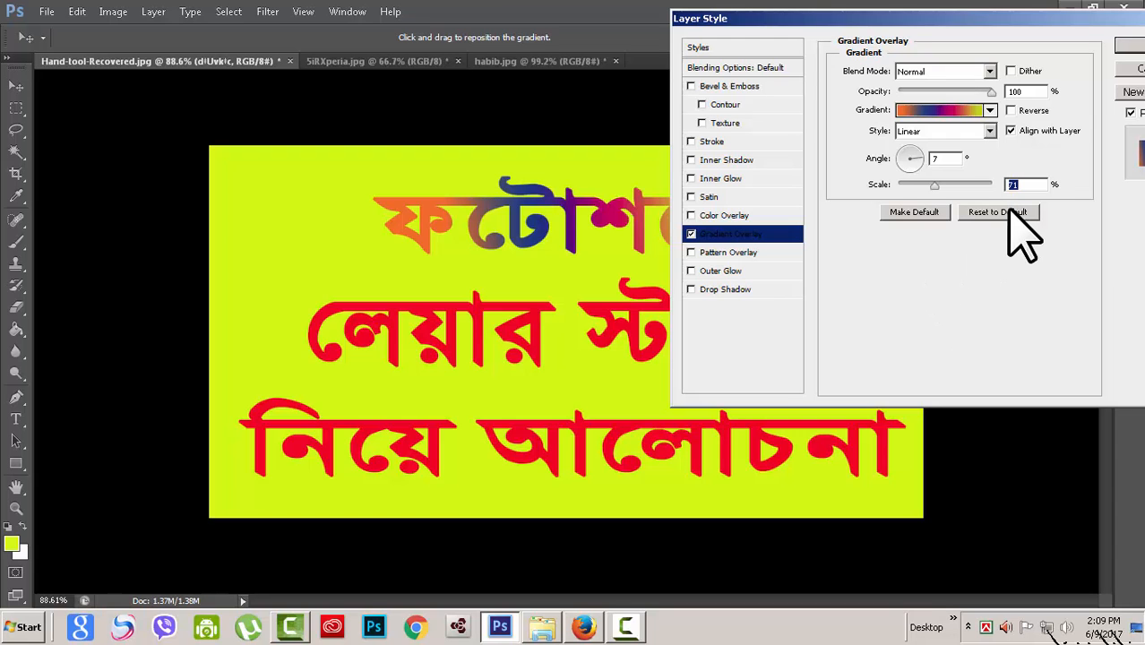
Turn off Gradient Overlay, enable Pattern Overlay on the text layer and move the dialog aside to uncover more text.
left_click(691, 234)
left_click(691, 253)
left_click(744, 254)
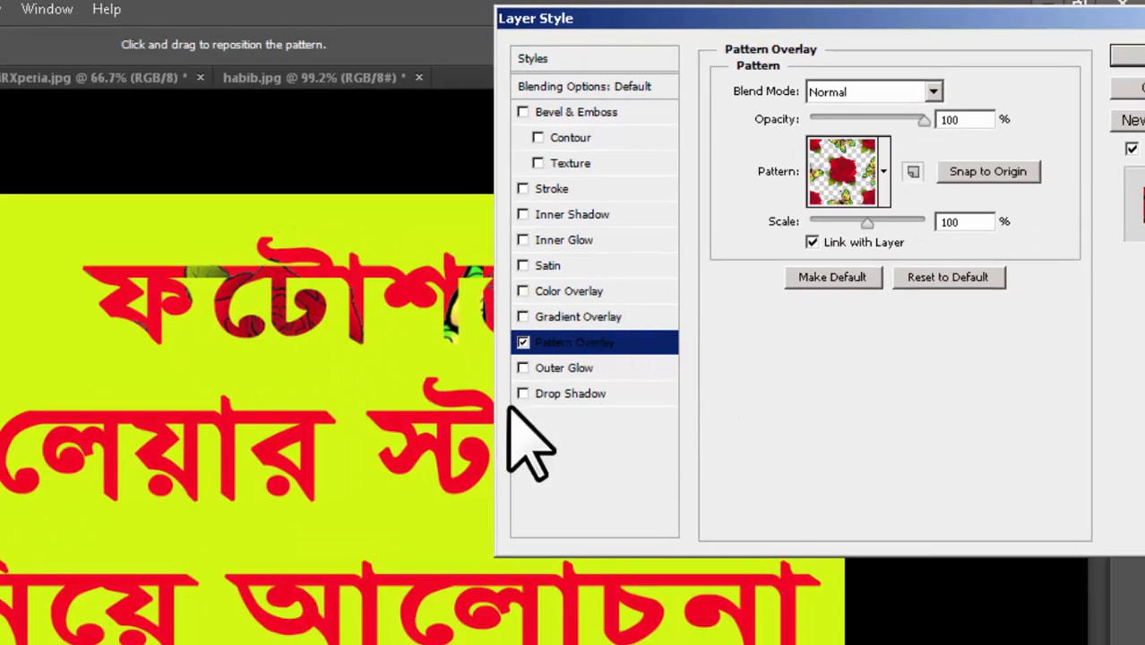
left_click_drag(740, 15, 757, 15)
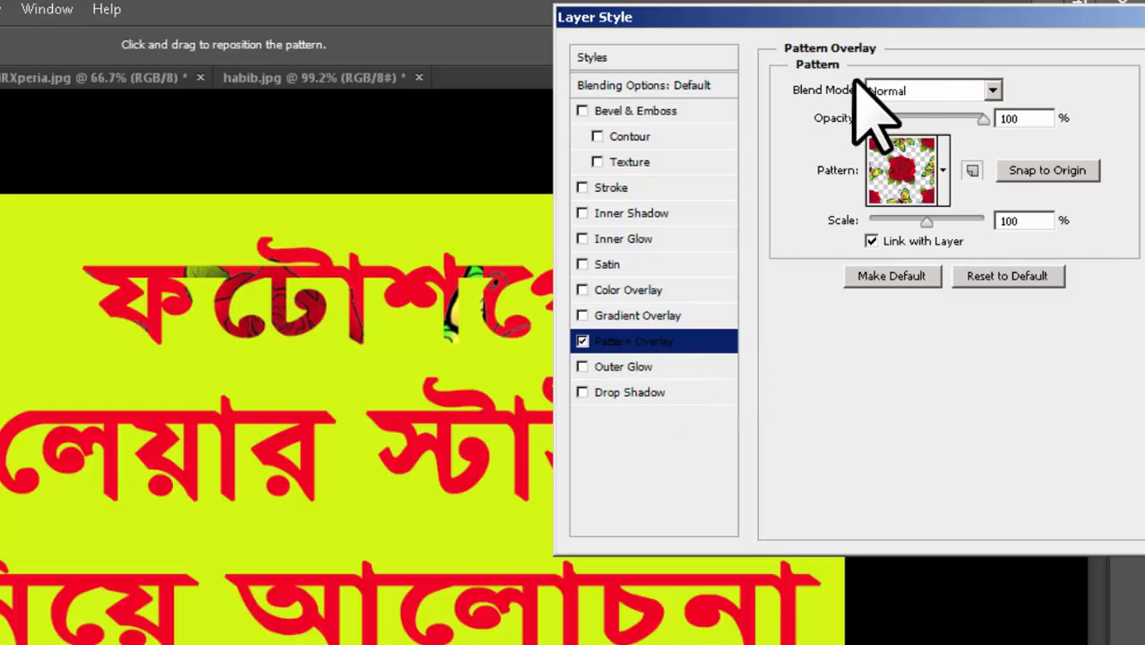
Try 65% opacity and the Hard Light blend mode for the pattern overlay, and return it to Normal at 100%.
left_click_drag(927, 13, 875, 2)
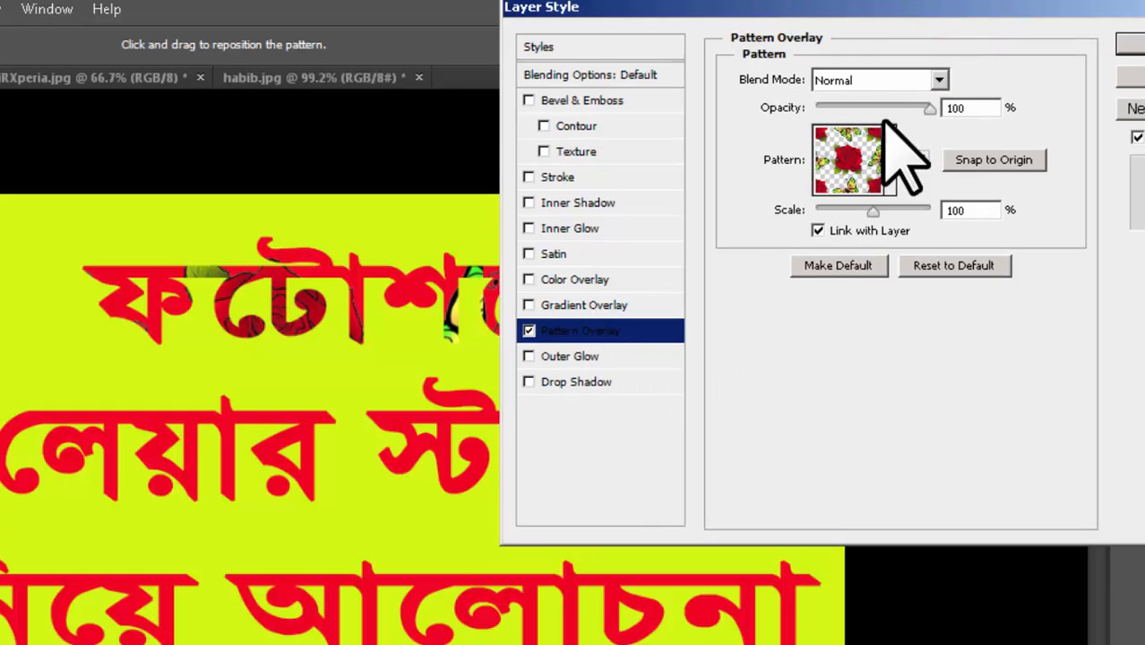
left_click(927, 107)
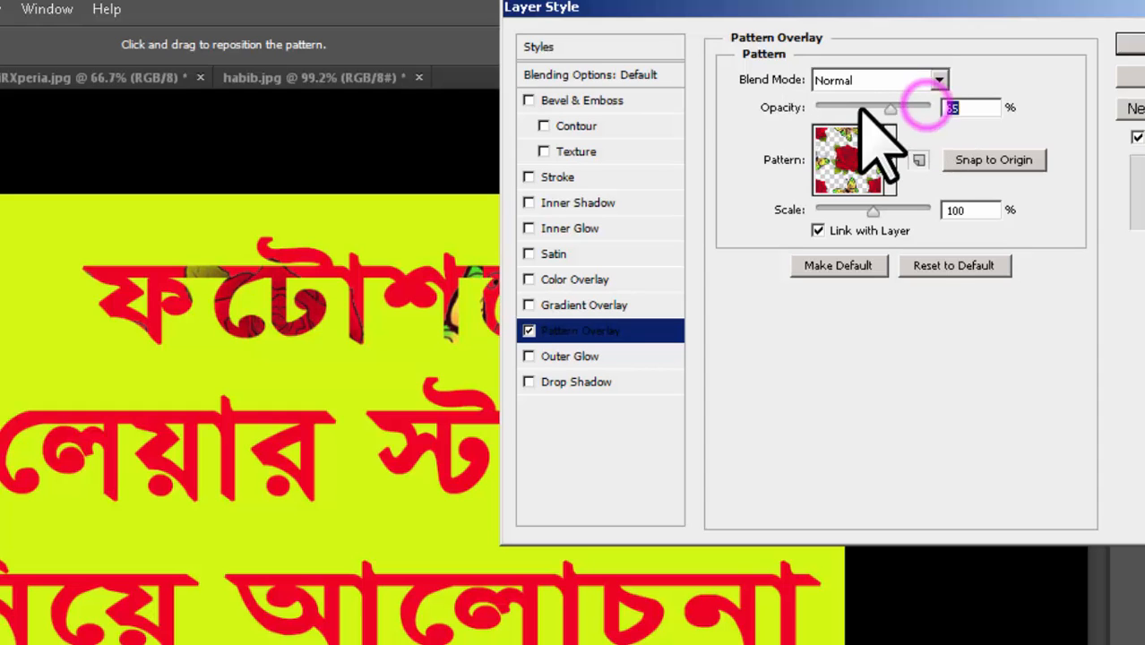
left_click(941, 80)
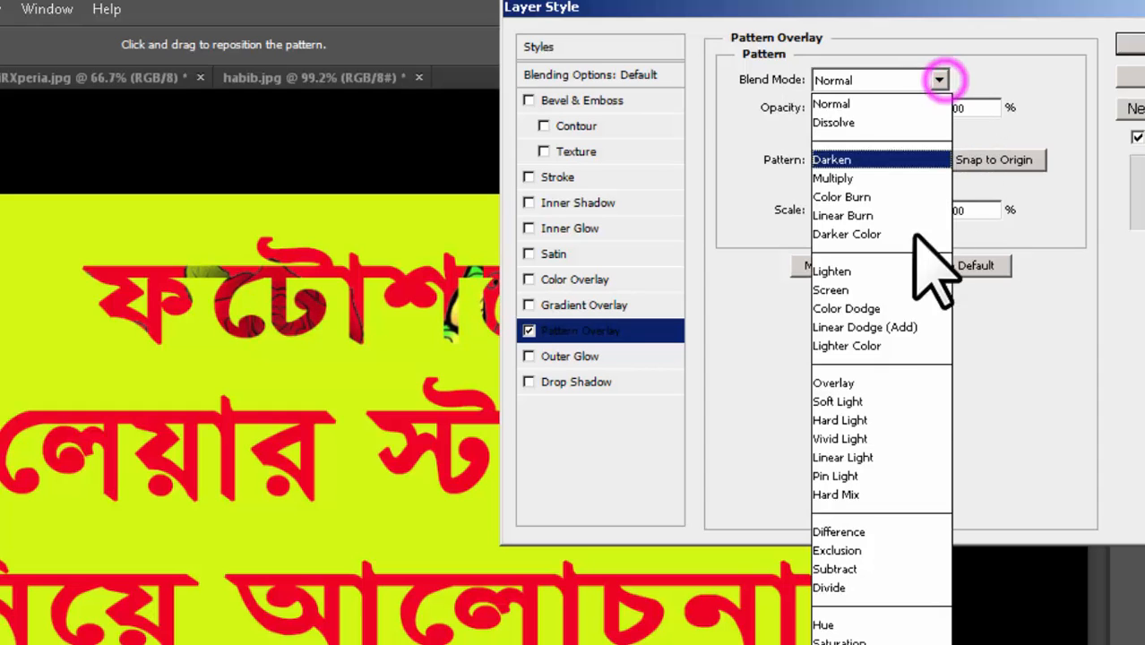
left_click(866, 418)
left_click(940, 80)
left_click(936, 106)
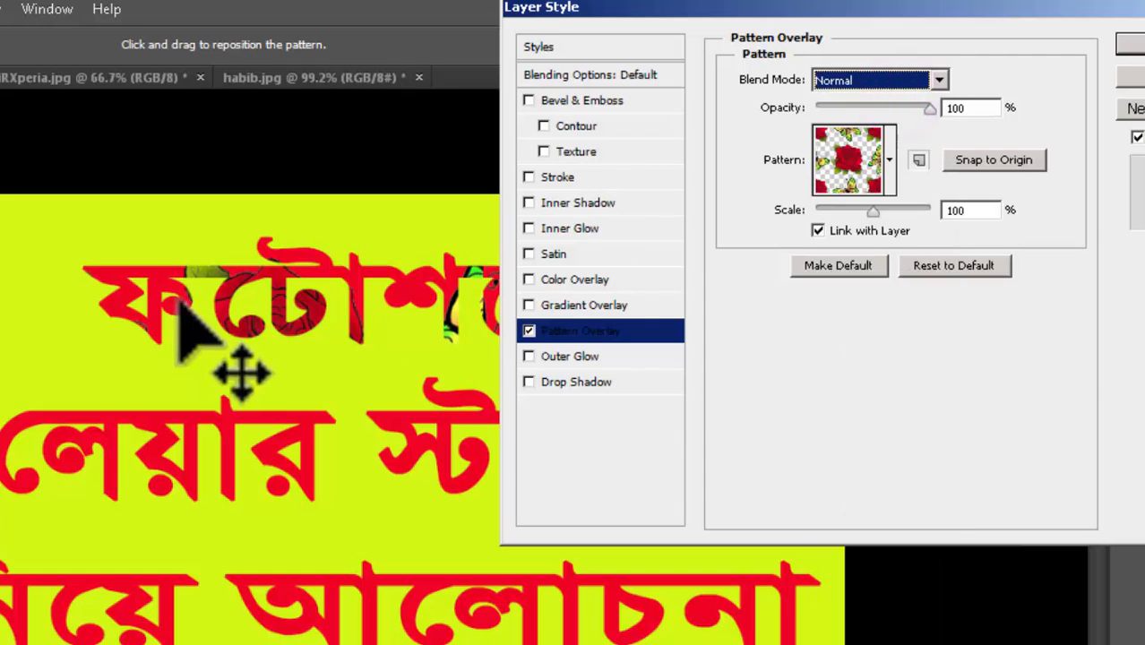
Try several black-and-white and floral preset patterns for the overlay and choose the beaded black ring on a transparent background.
left_click(890, 161)
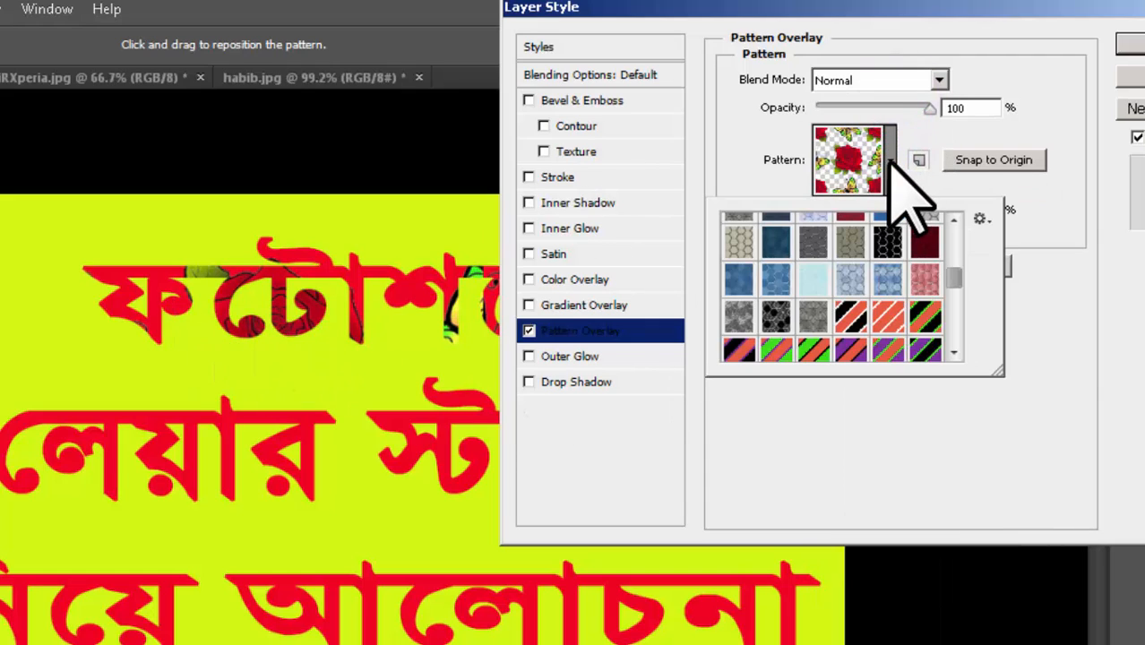
left_click_drag(950, 264, 950, 348)
left_click_drag(952, 304, 955, 291)
left_click(934, 277)
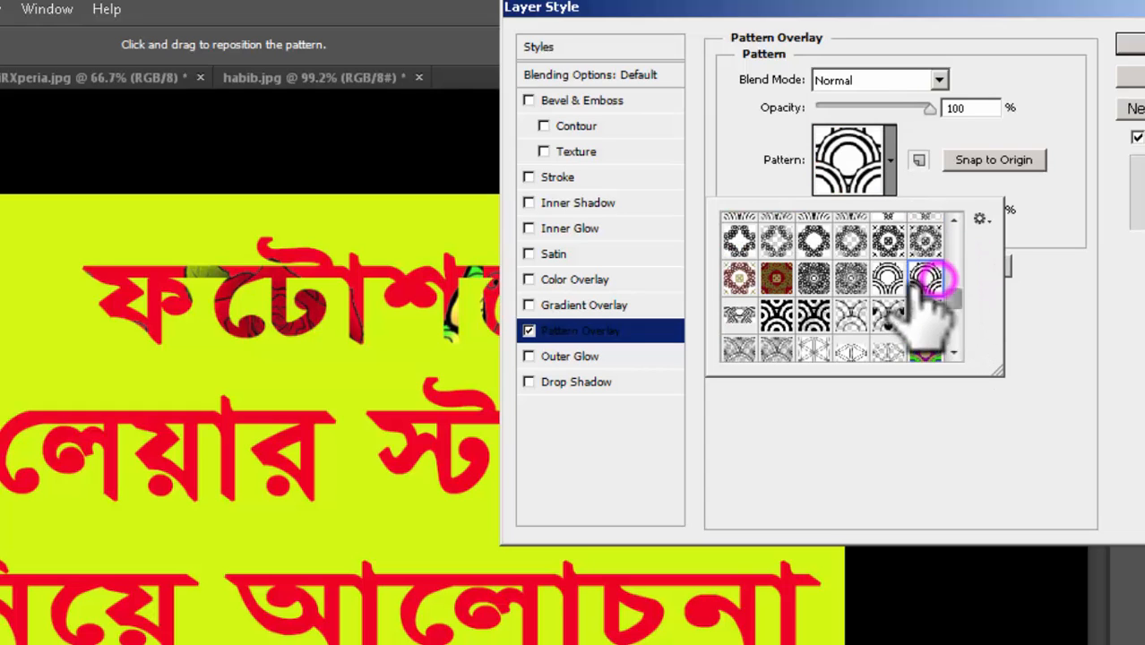
left_click(895, 286)
left_click(843, 284)
left_click(740, 280)
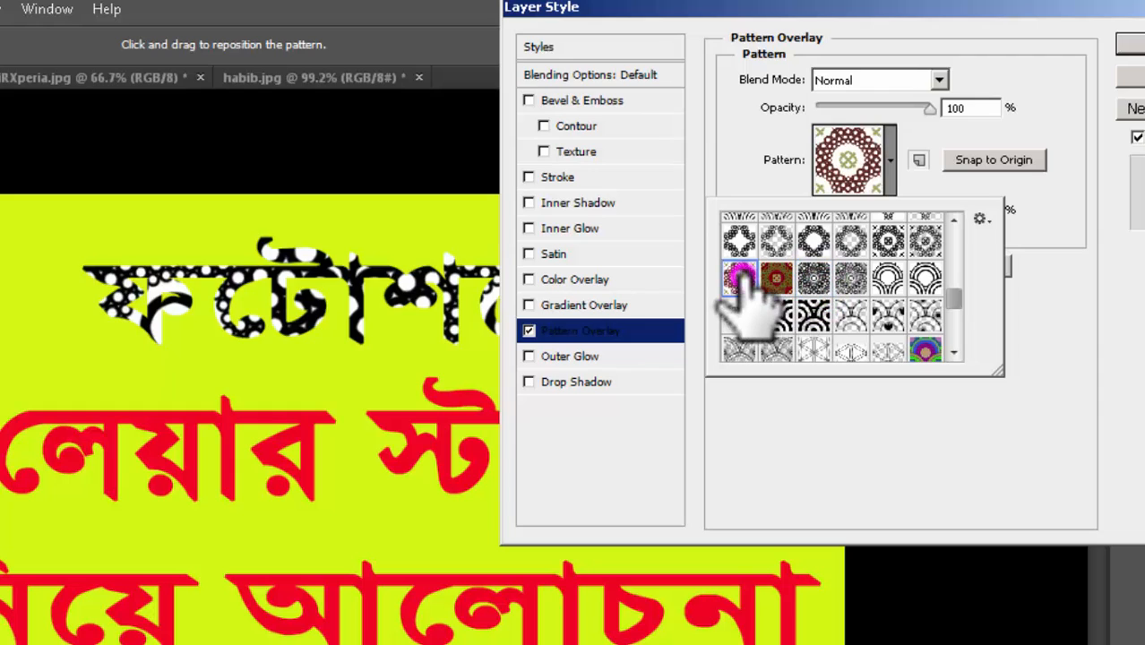
left_click(740, 235)
left_click(777, 239)
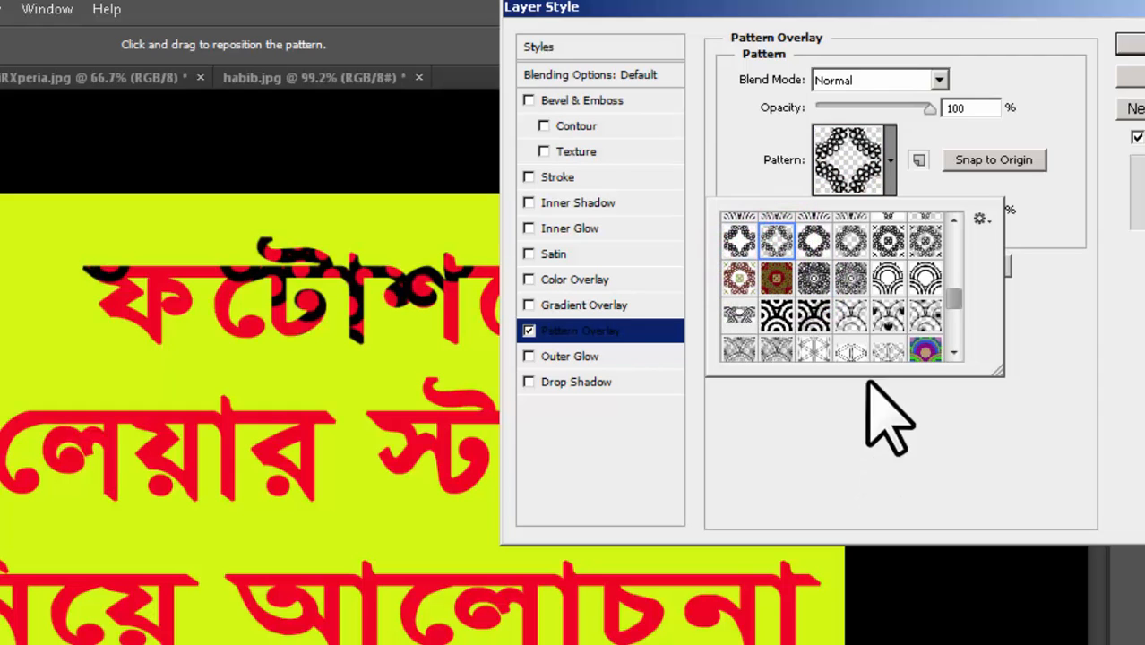
left_click(815, 240)
left_click(854, 423)
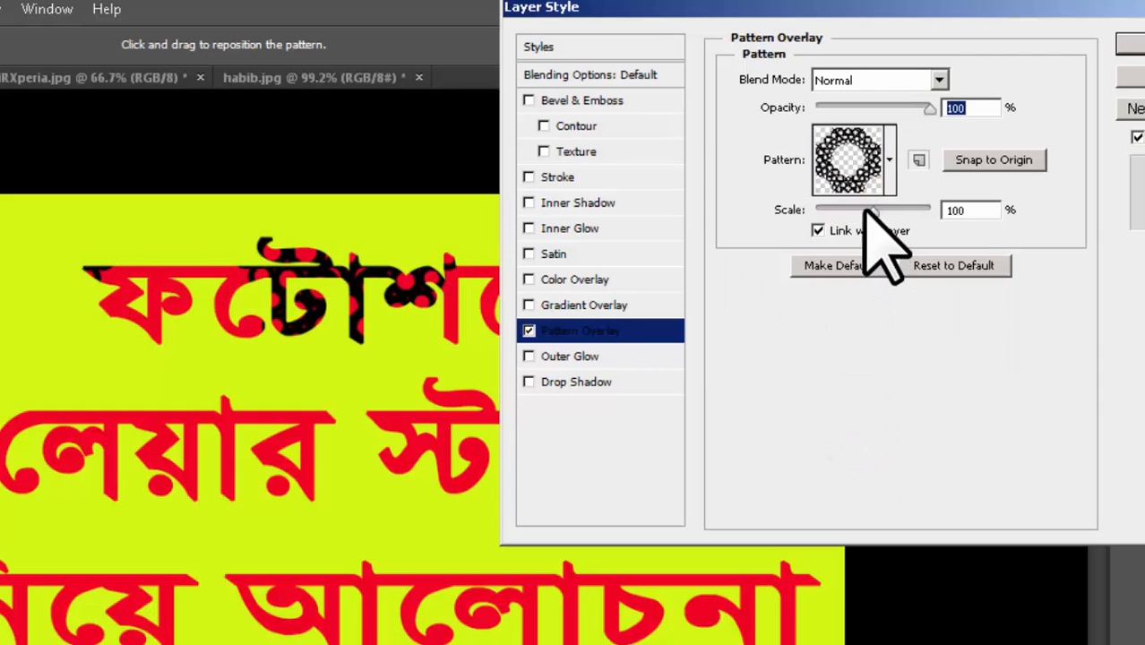
Try a pattern scale of 13%, move the dialog aside to uncover more text, and set the scale to 27%.
left_click_drag(865, 209, 823, 207)
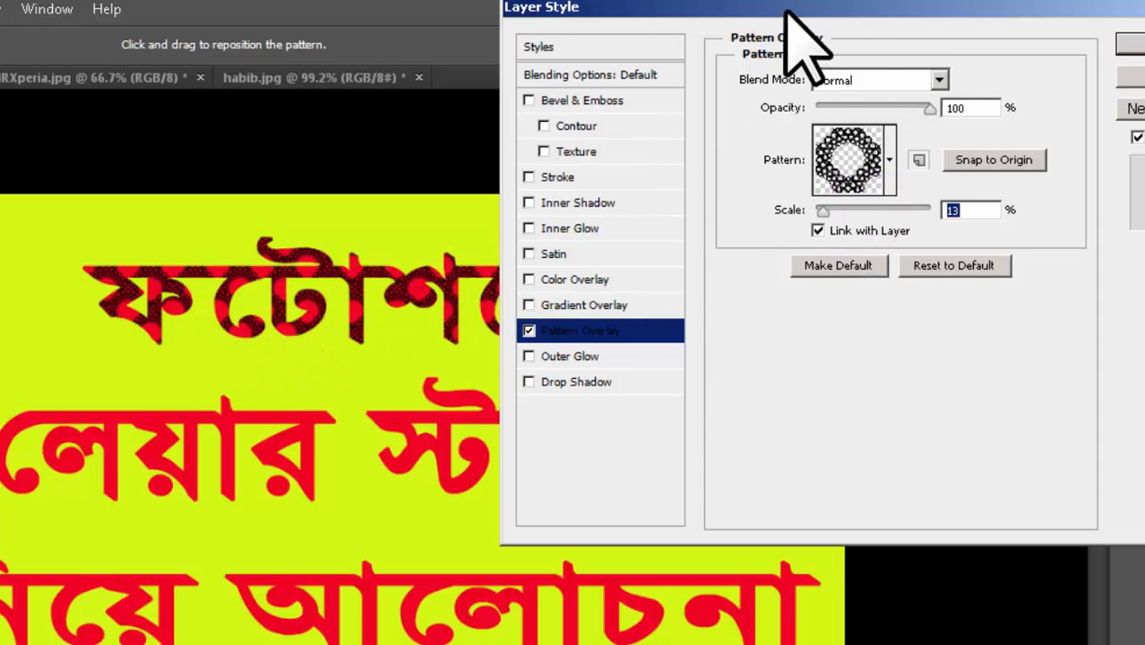
left_click_drag(787, 13, 912, 19)
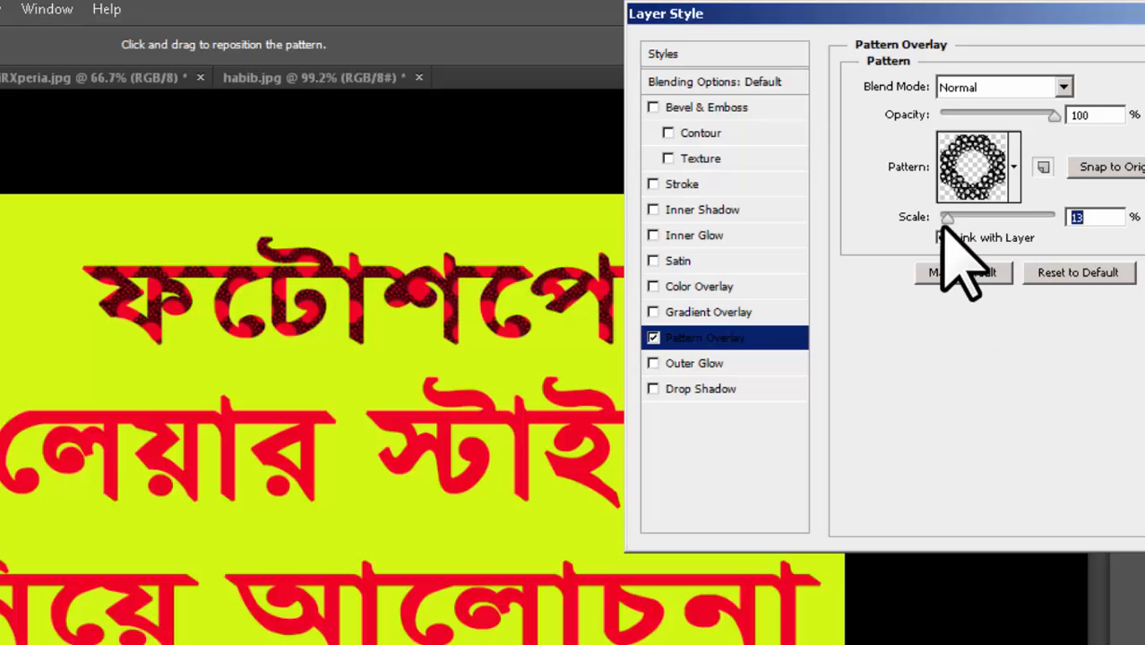
left_click_drag(943, 224, 956, 218)
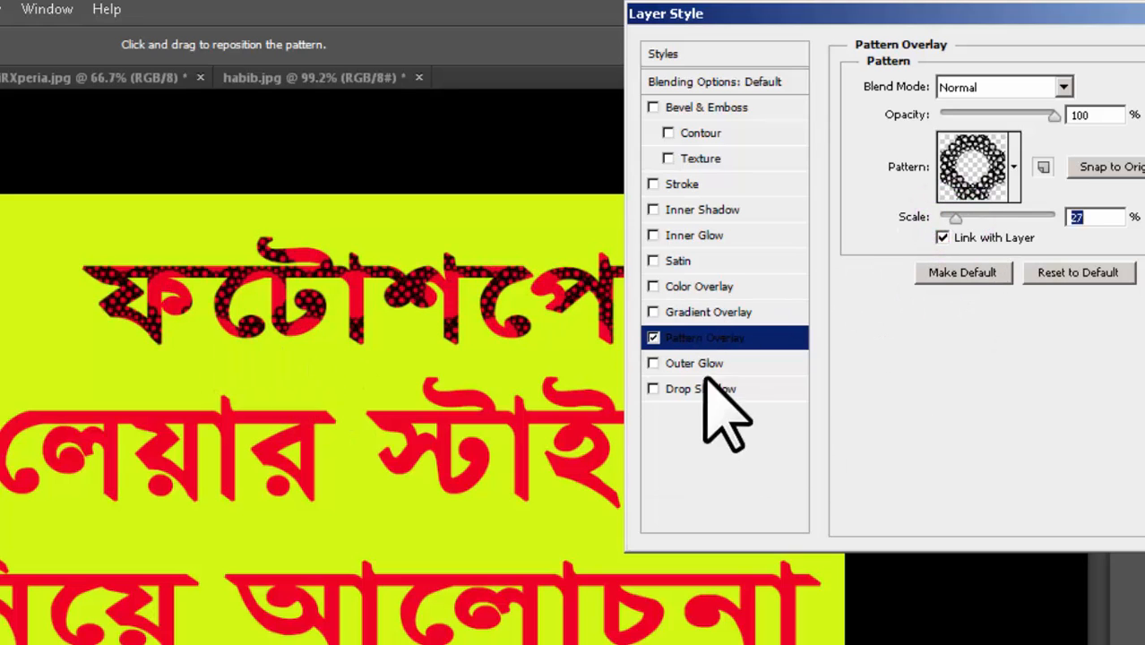
Turn off Pattern Overlay, enable Outer Glow on the text layer and open its settings.
left_click(654, 338)
left_click(653, 363)
left_click(735, 363)
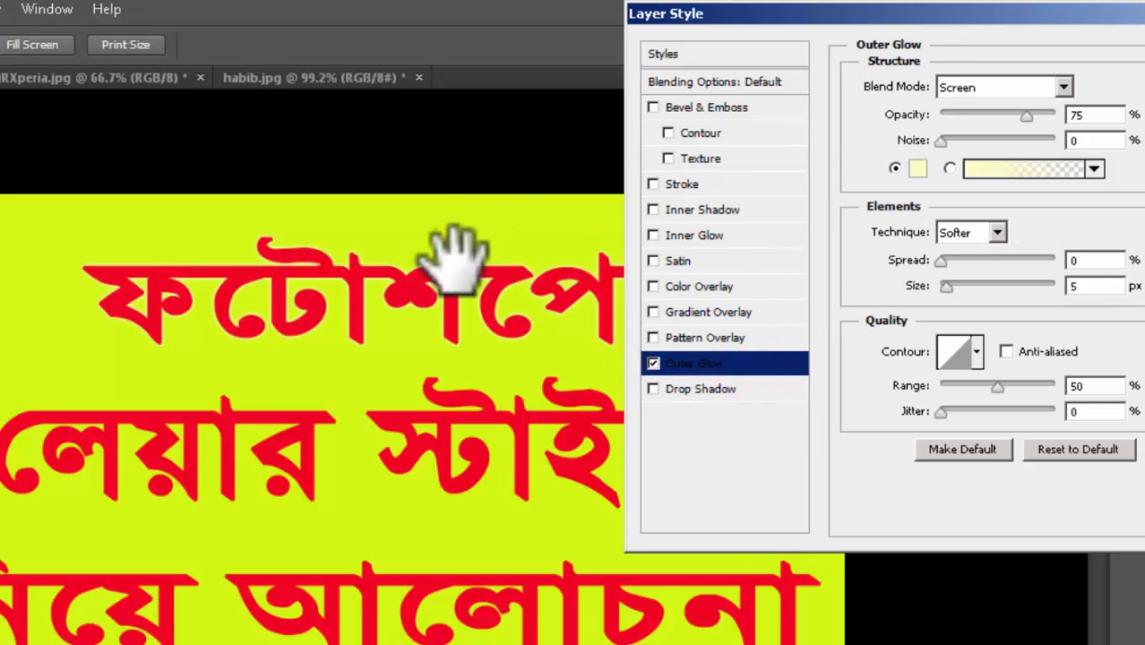
left_click_drag(867, 15, 719, 11)
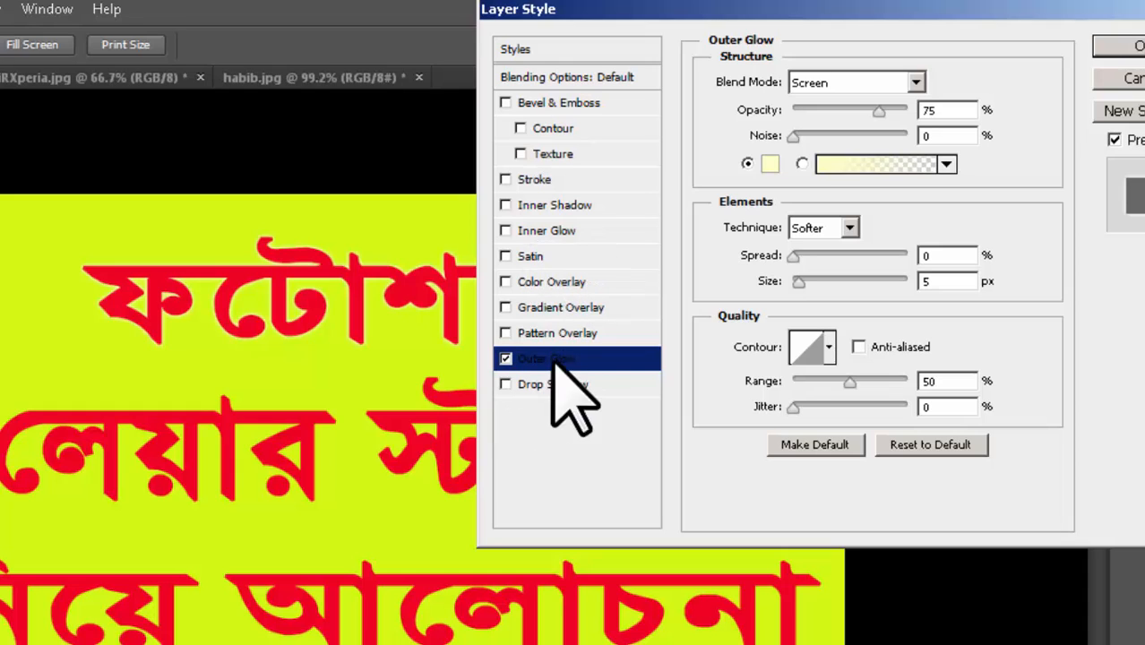
Change the outer glow color to a bright cyan (#08e9fd).
left_click(771, 164)
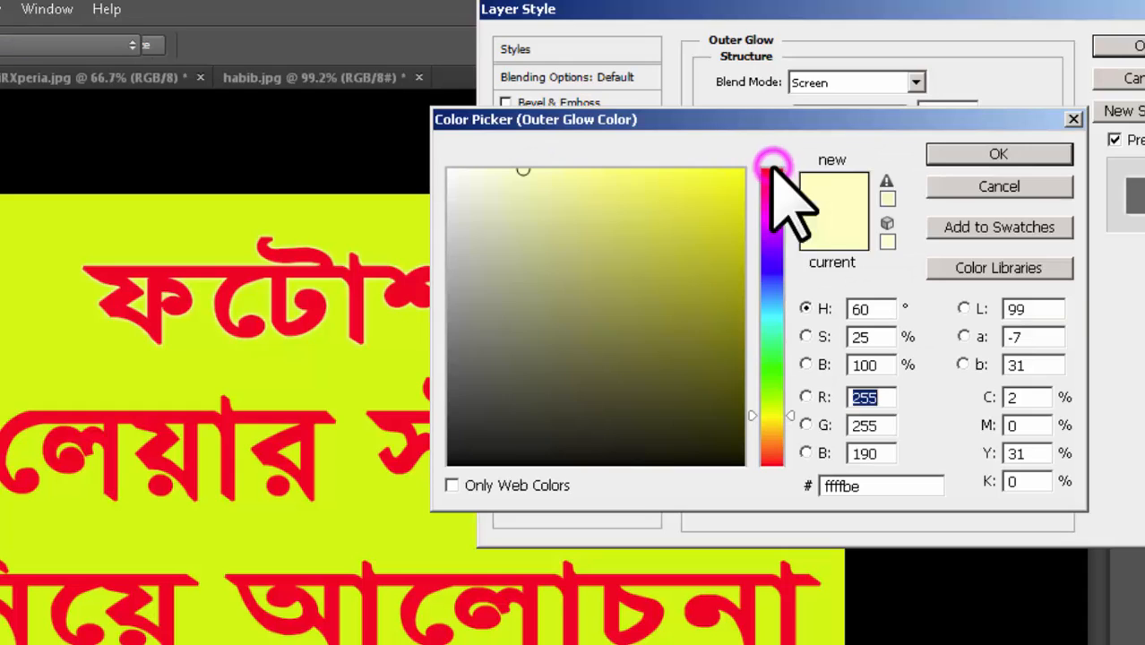
left_click(773, 315)
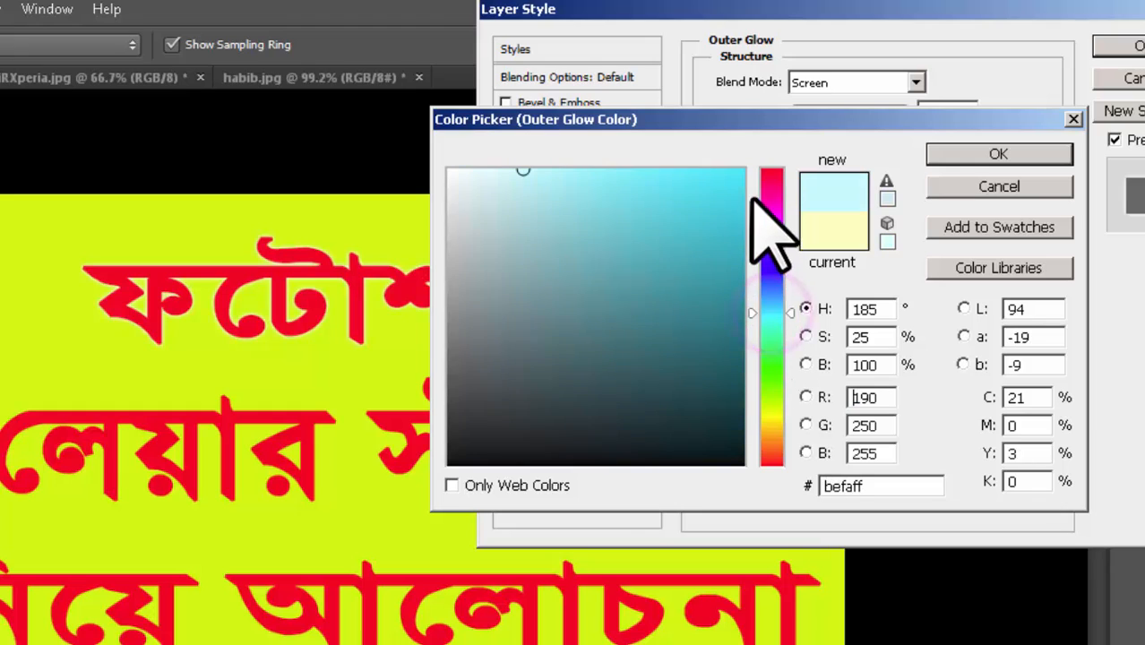
left_click(734, 170)
left_click(941, 156)
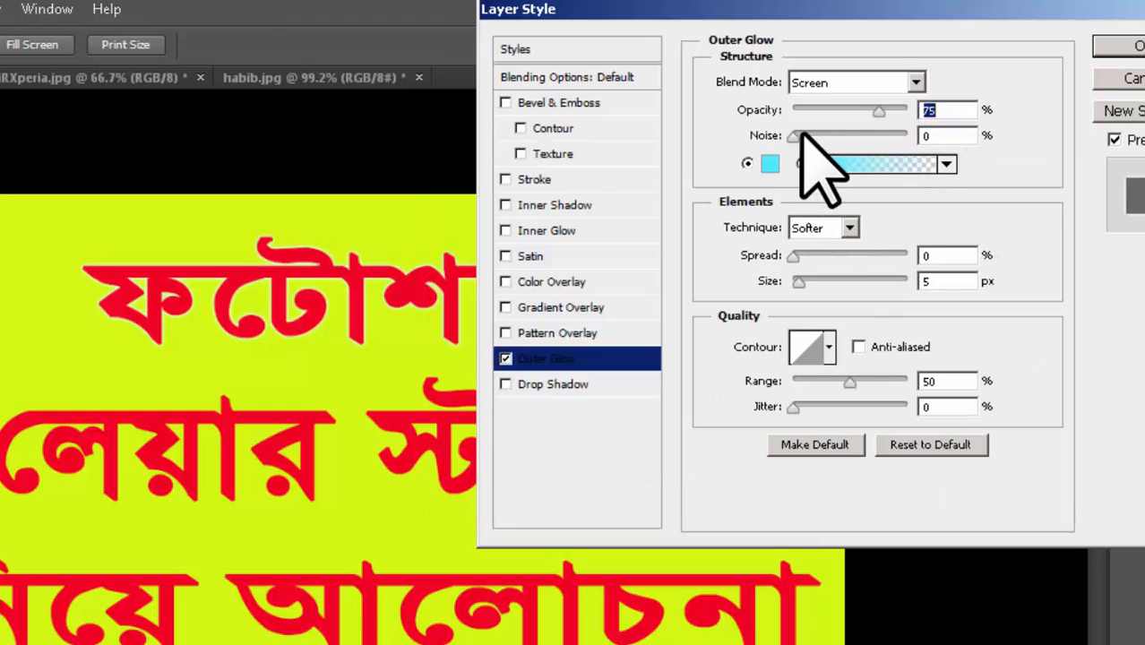
Set the outer glow's opacity to 100%, noise to 85%, size to 6 px and spread to 27%, trying 91% and 18% spread first.
type("100")
left_click_drag(793, 136, 889, 137)
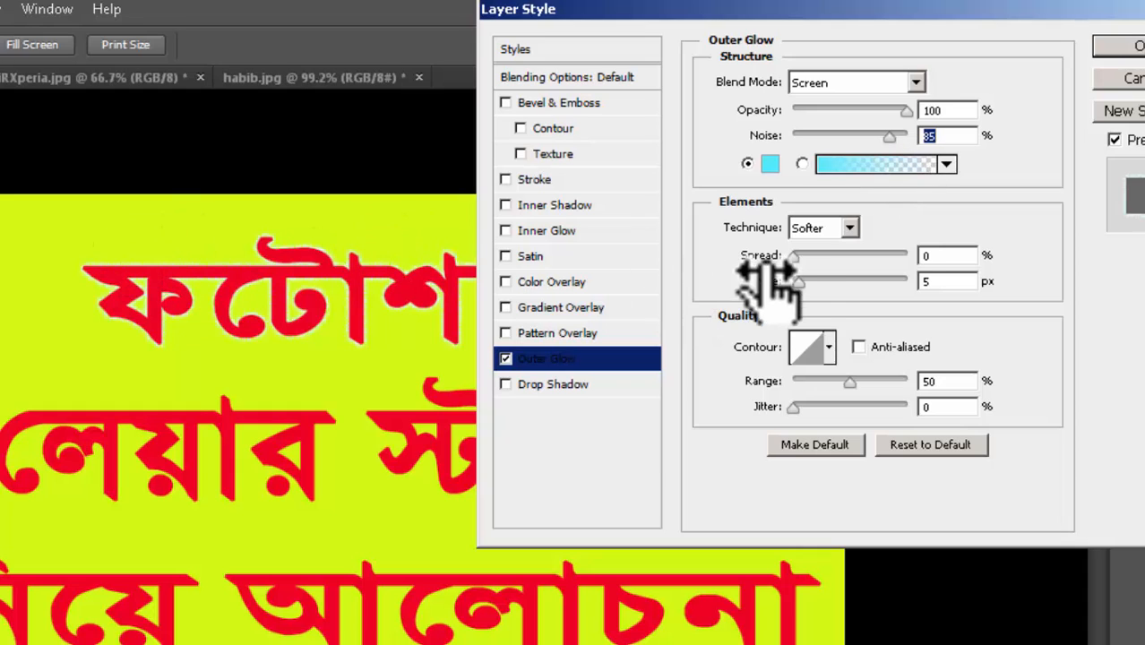
left_click_drag(793, 256, 896, 255)
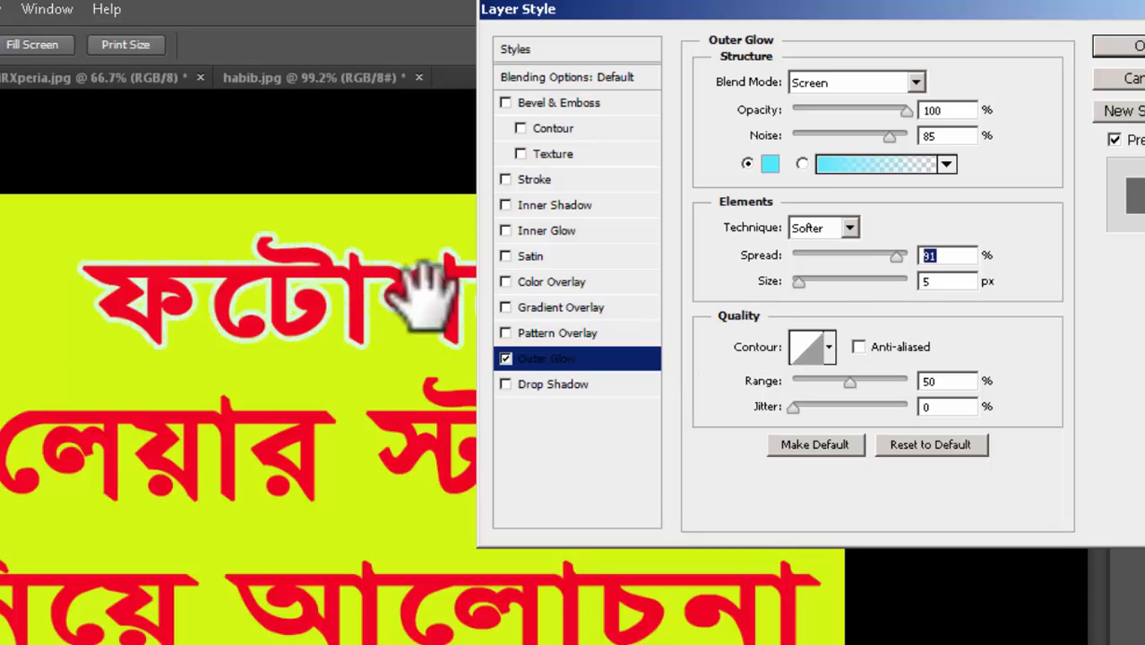
mouse_move(794, 281)
left_mouse_down()
mouse_move(816, 281)
mouse_move(799, 286)
left_mouse_up()
left_click_drag(896, 256, 814, 257)
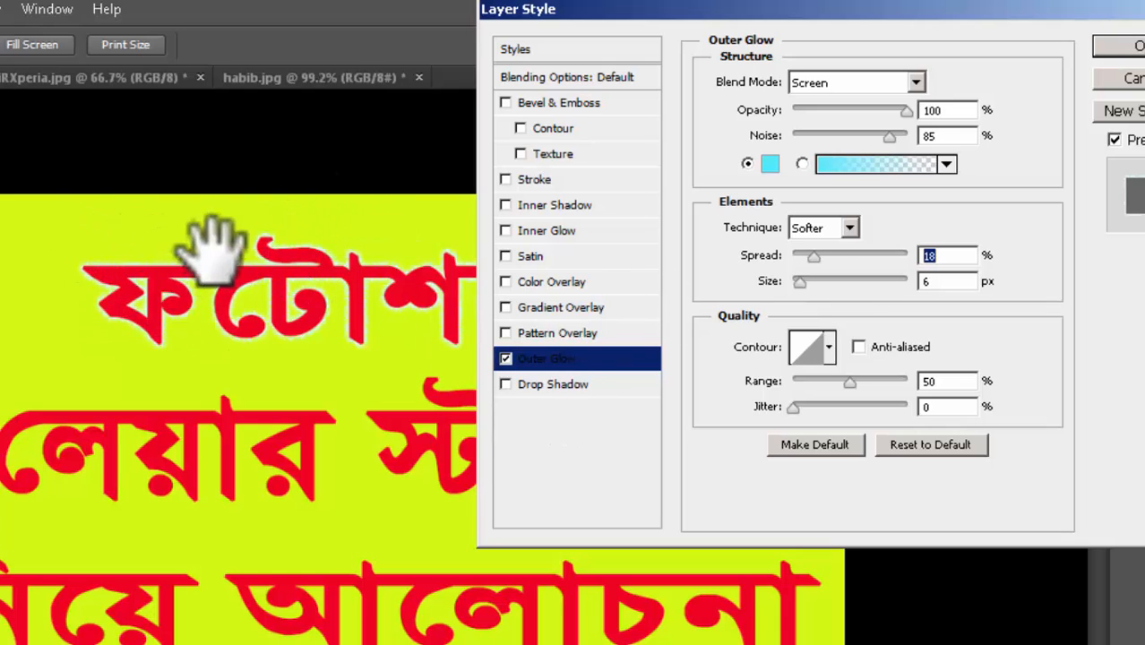
mouse_move(815, 257)
left_mouse_down()
mouse_move(866, 260)
mouse_move(800, 255)
left_mouse_up()
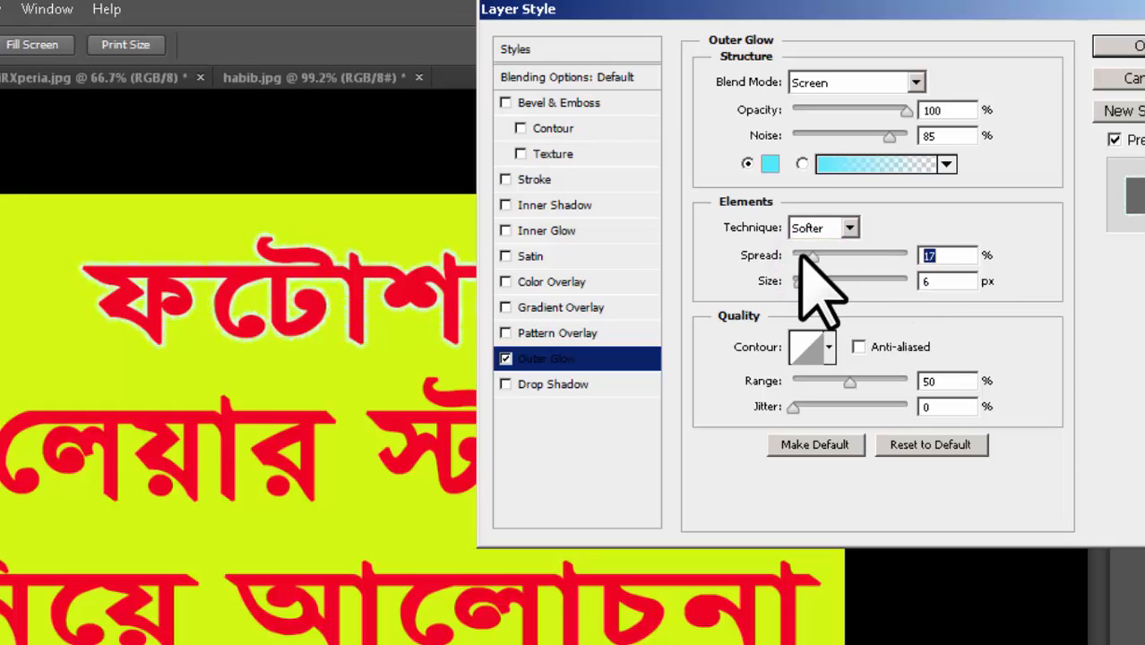
Try the Precise technique for the outer glow and return to Softer.
left_click(849, 228)
left_click(849, 228)
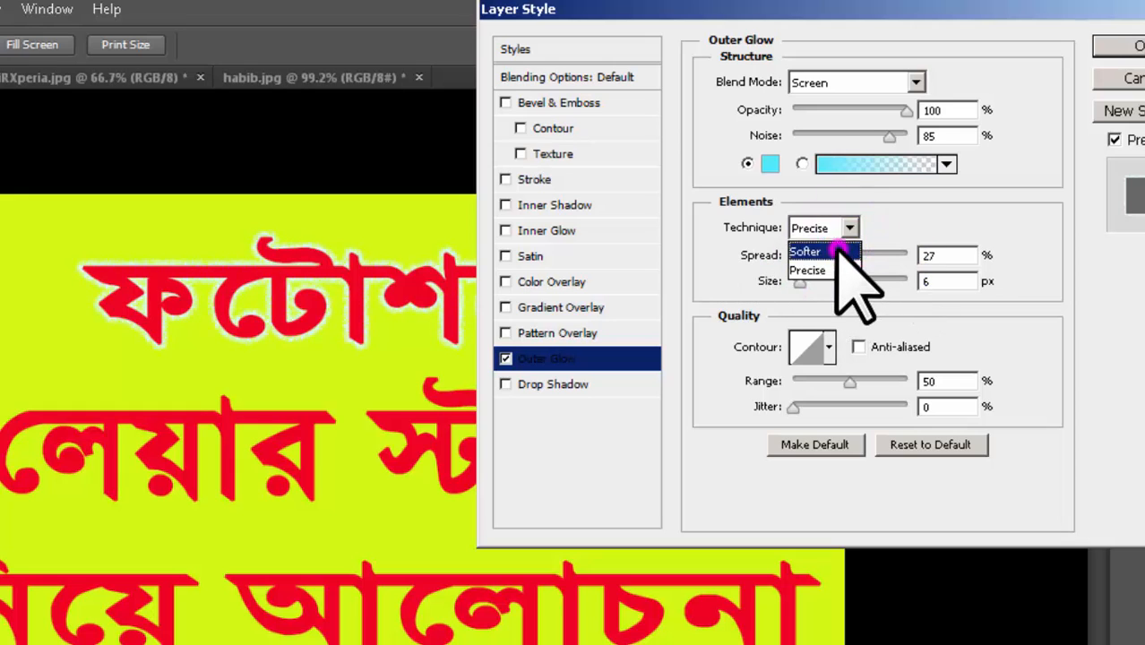
left_click(825, 254)
Change the outer glow color to magenta and set its spread to 65% and size to 8 px.
left_click(771, 163)
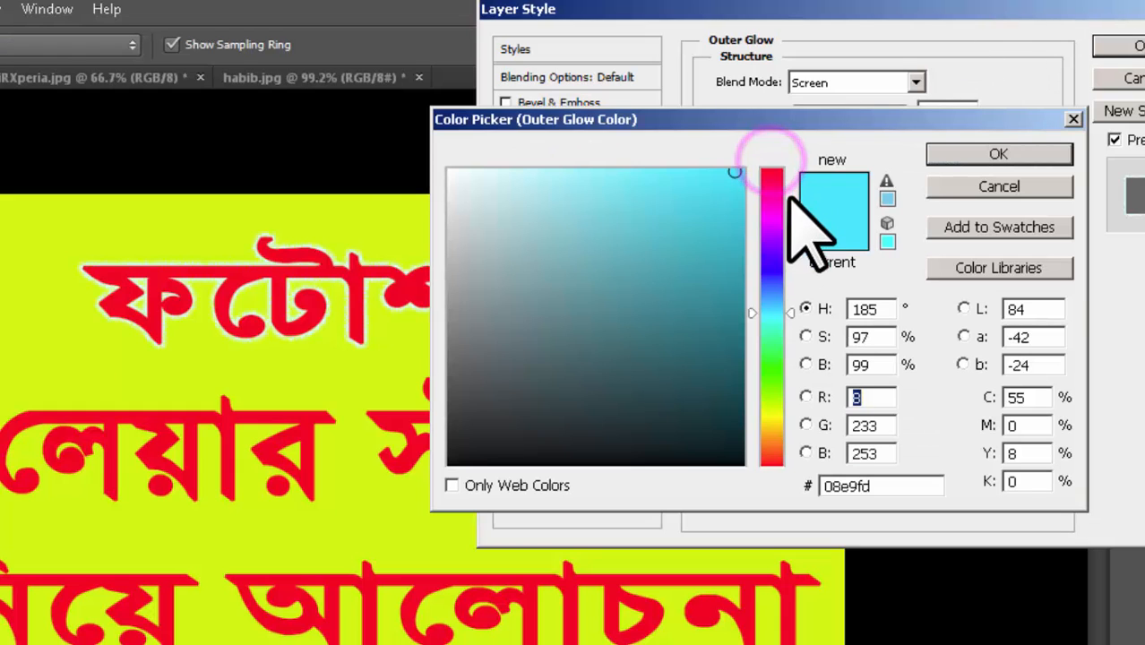
left_click(773, 209)
left_click(998, 154)
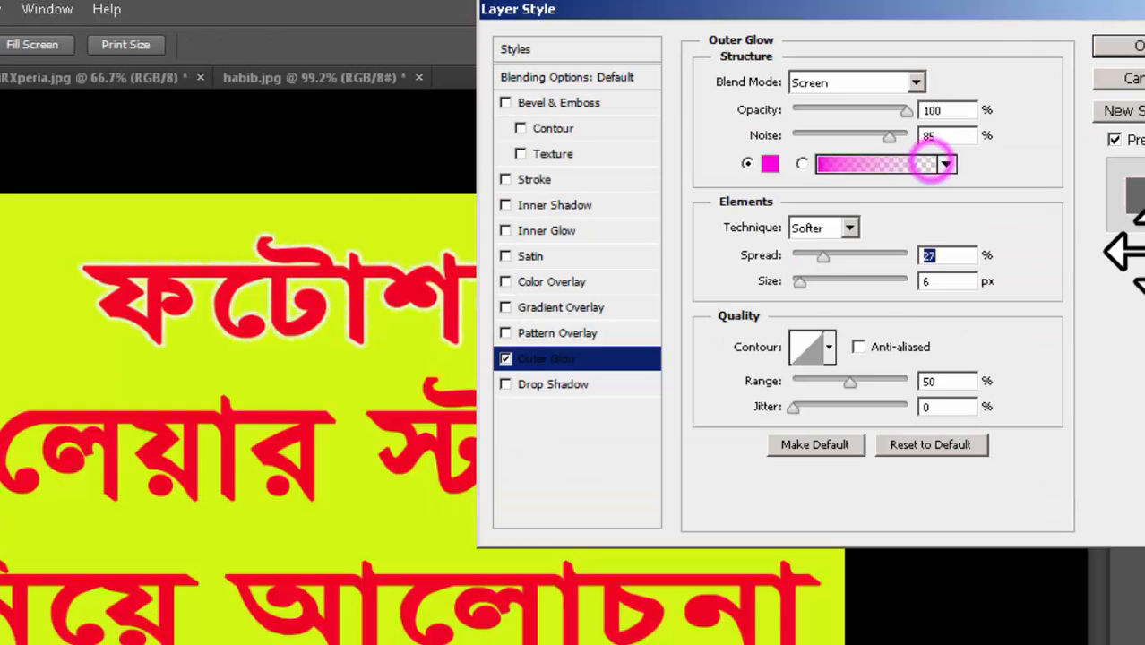
left_click_drag(823, 255, 800, 285)
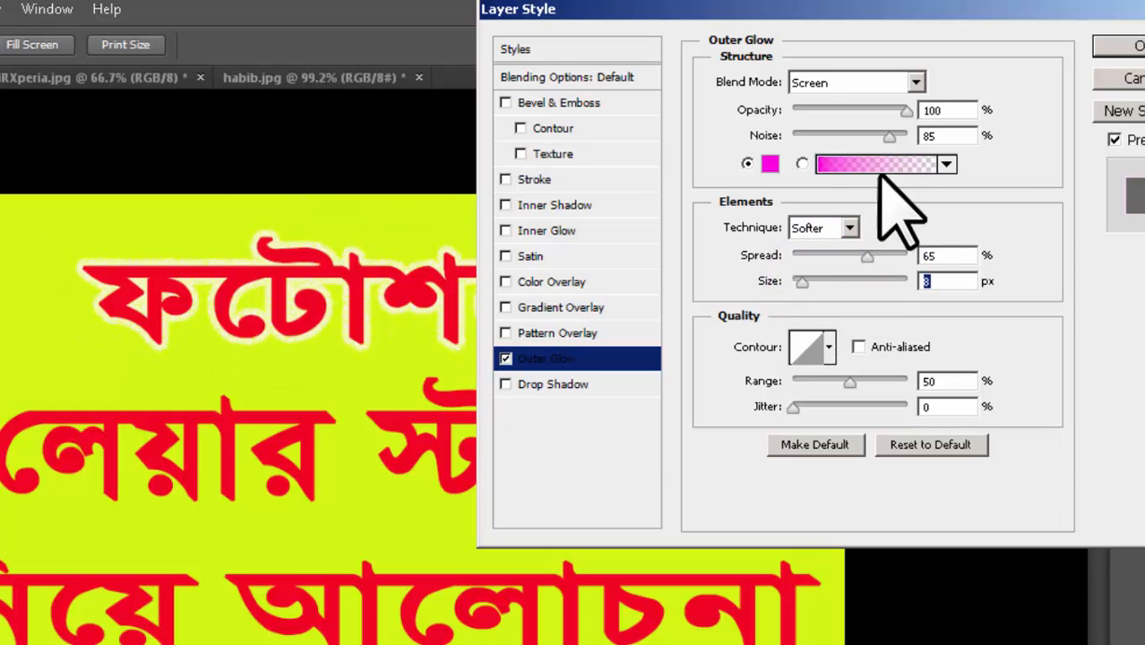
Switch the outer glow to a gradient fill and apply the Blue, Red, Yellow preset.
left_click(802, 164)
left_click(870, 164)
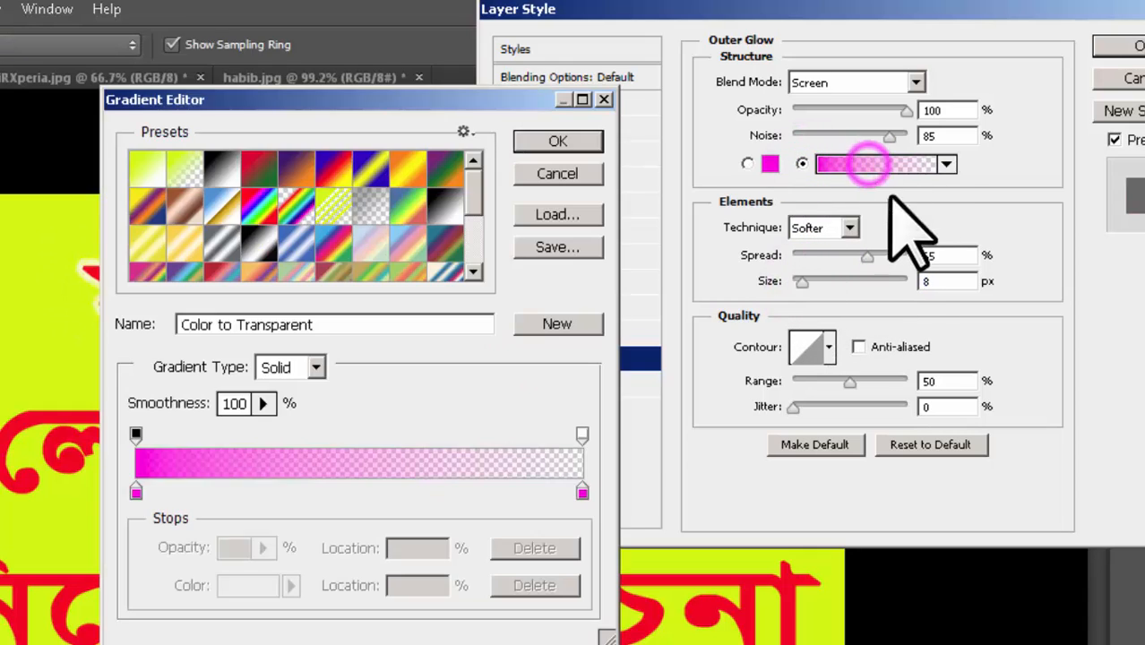
left_click(448, 169)
left_click(333, 168)
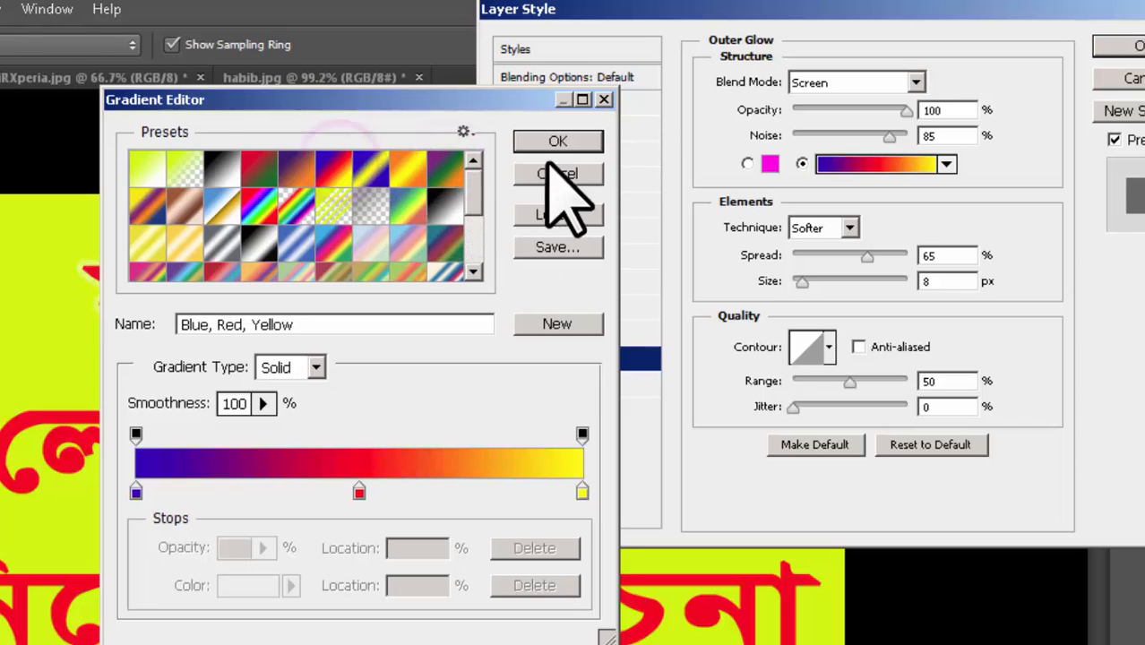
left_click(558, 140)
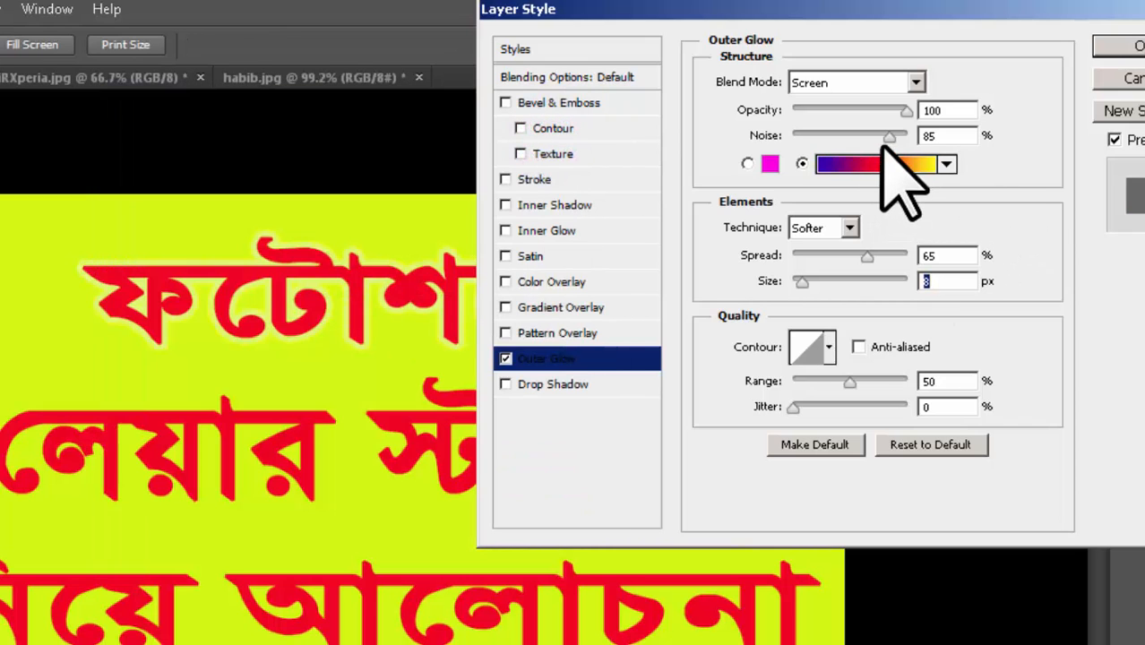
Set the outer glow's noise to 35% and size to 13 px, and switch it back to the solid magenta color.
left_click_drag(887, 139, 781, 133)
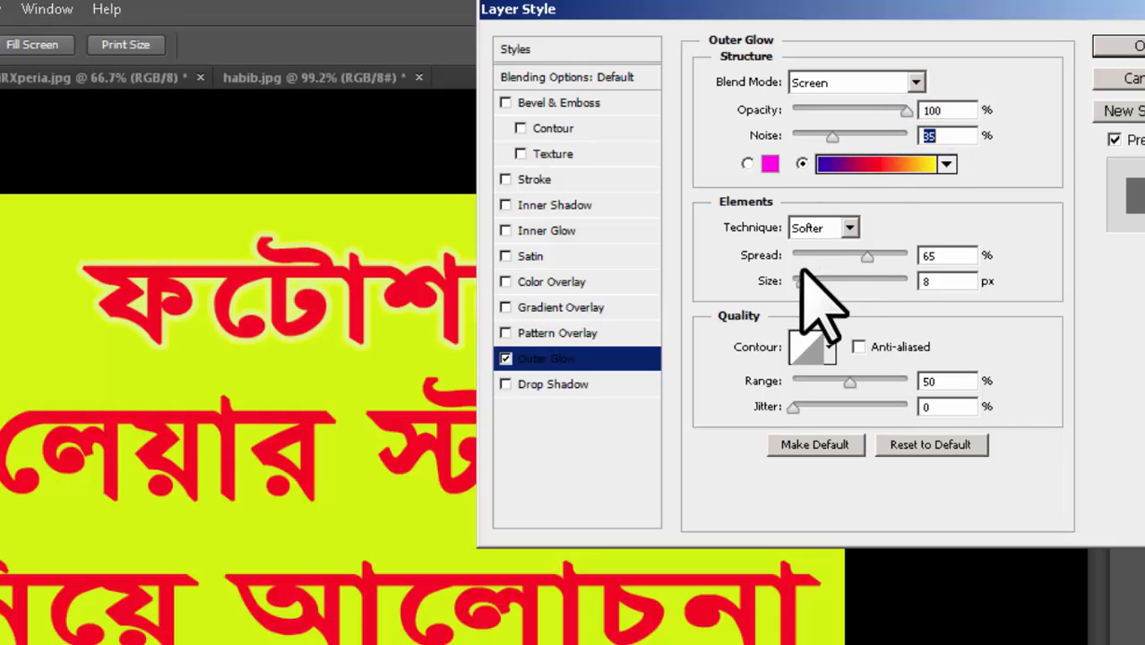
mouse_move(804, 281)
left_mouse_down()
mouse_move(833, 289)
mouse_move(805, 294)
left_mouse_up()
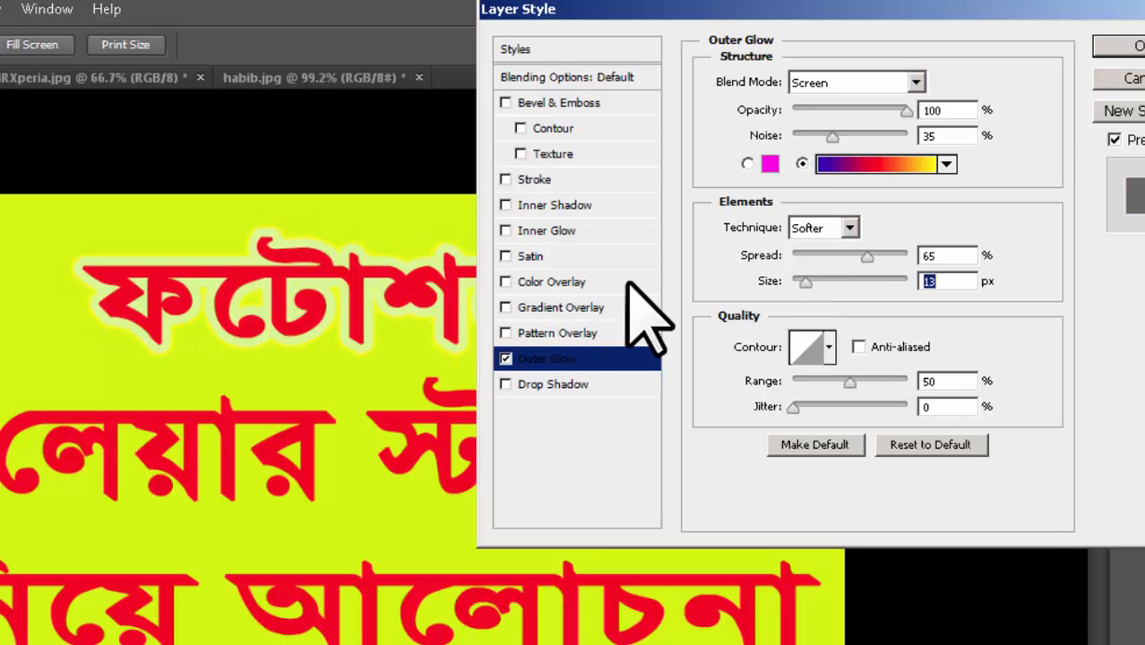
left_click(749, 164)
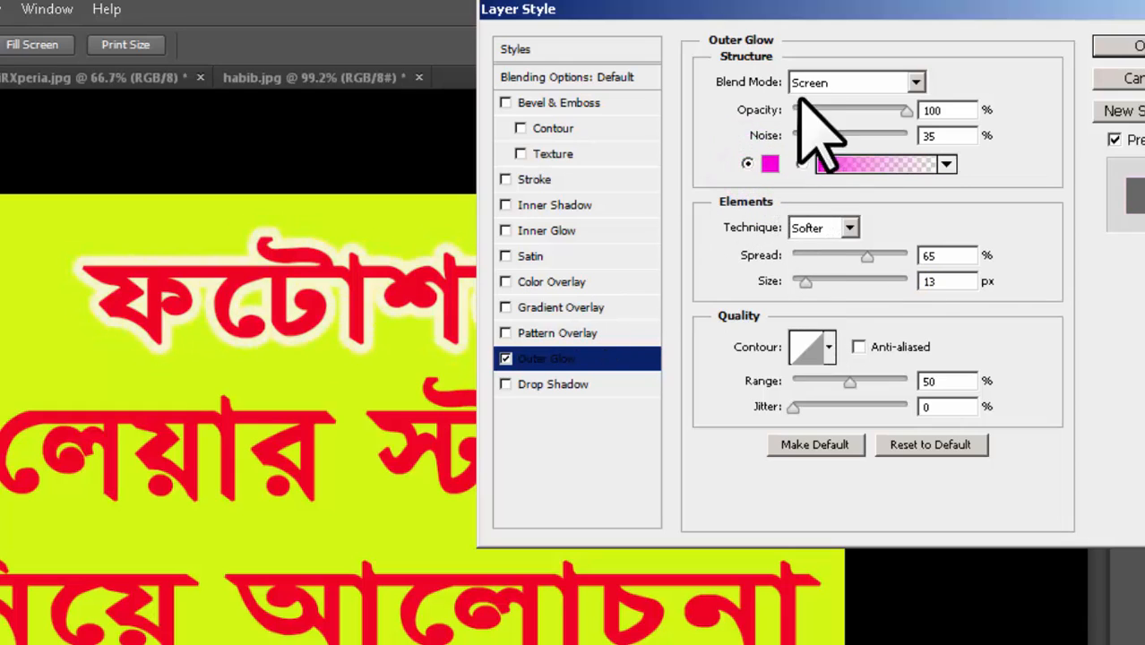
Set the outer glow's blend mode to Normal, and reduce its noise to 20% and spread to 2%.
left_click(917, 85)
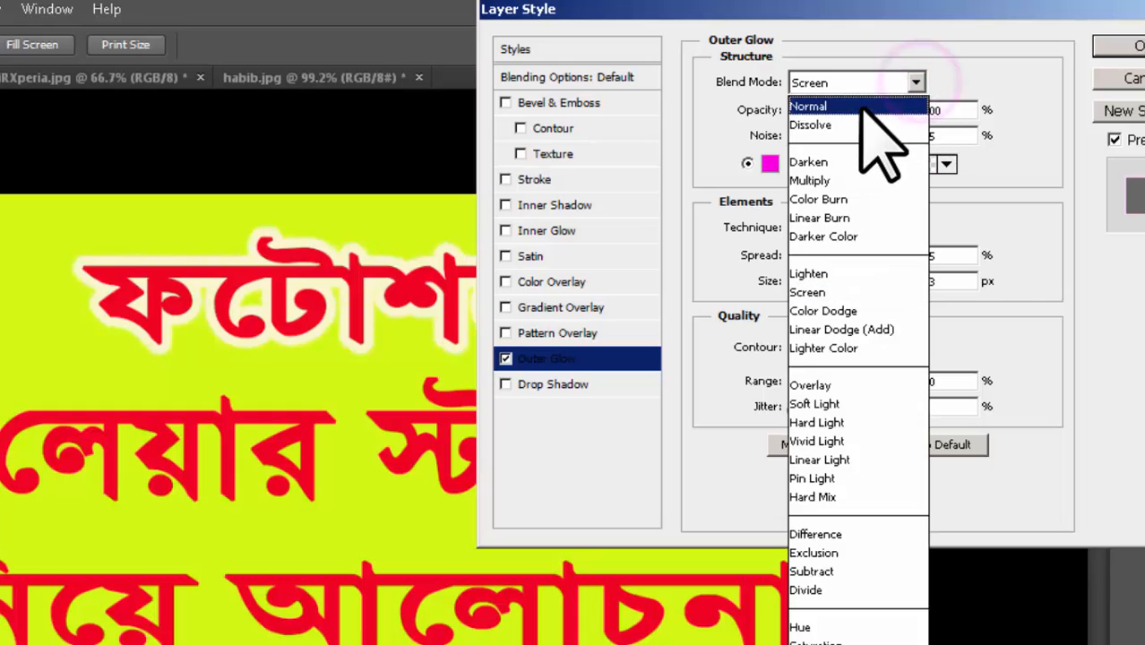
left_click(859, 104)
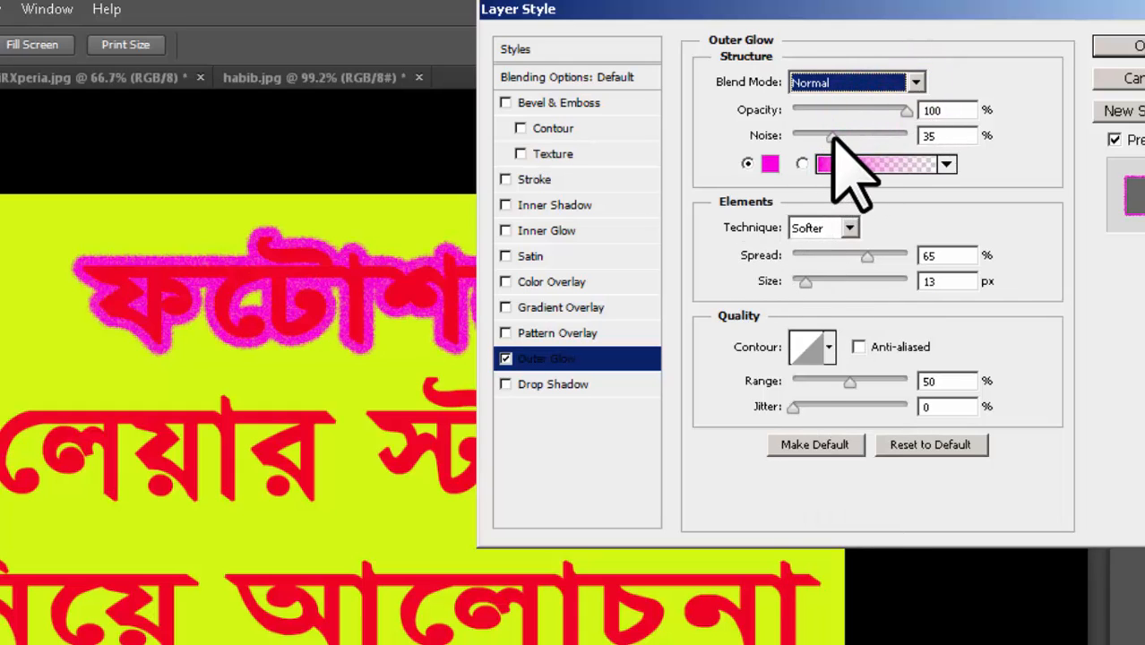
left_click_drag(833, 136, 815, 136)
left_click_drag(866, 258, 793, 258)
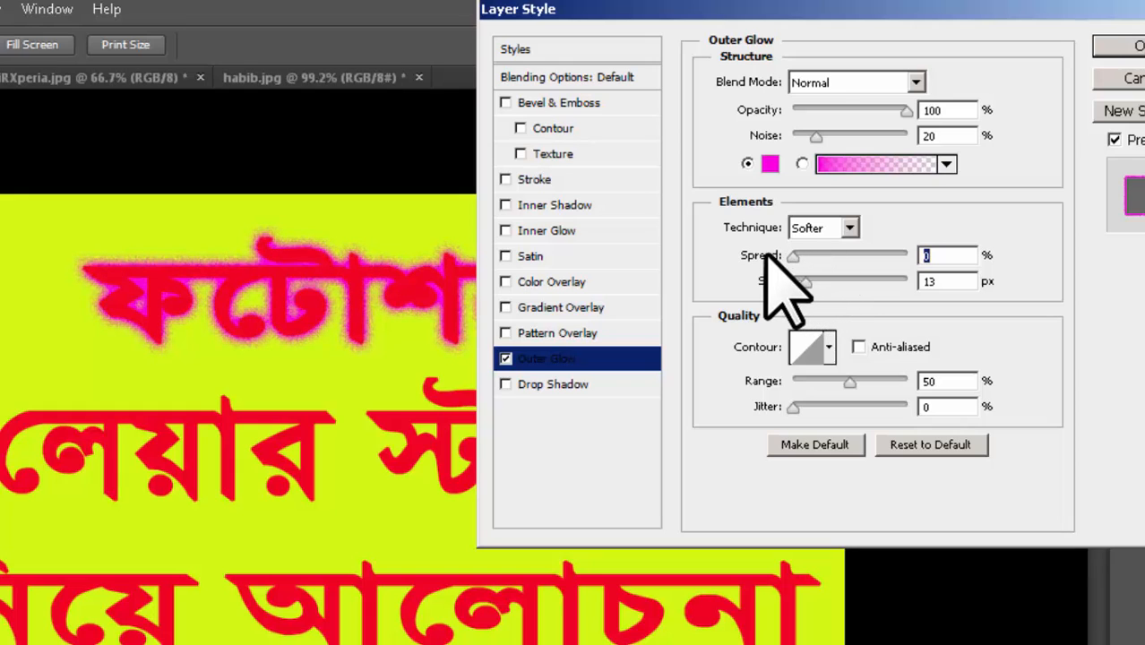
Switch the outer glow to a black-to-white gradient fill, and set its spread to 89% and size to 9 px.
left_click(801, 163)
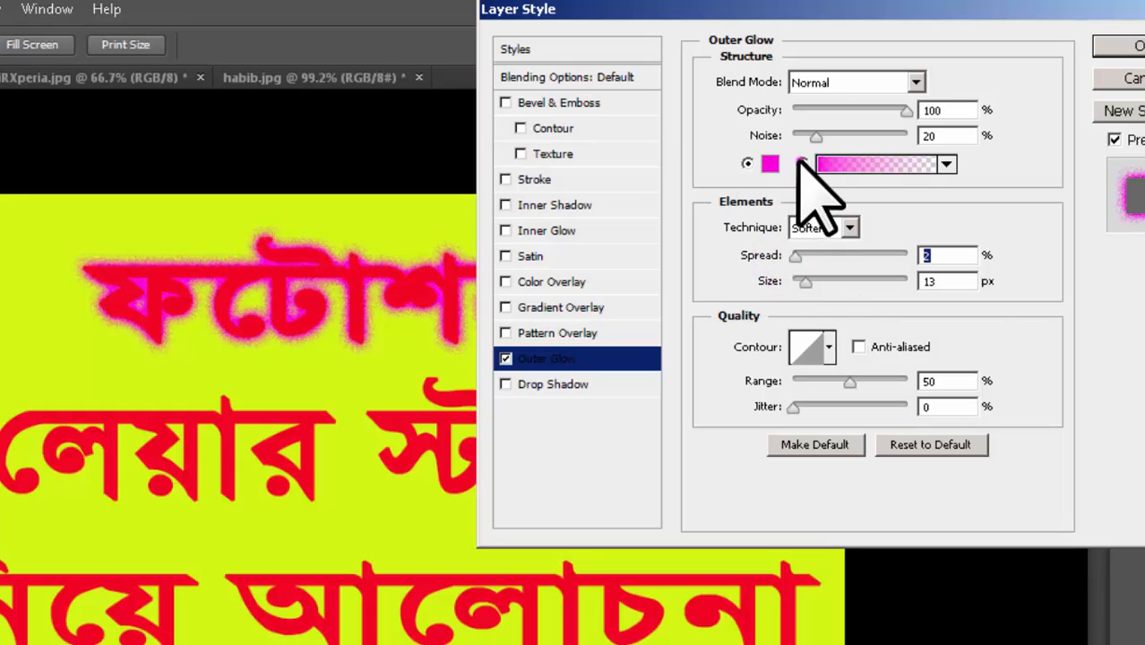
left_click(948, 164)
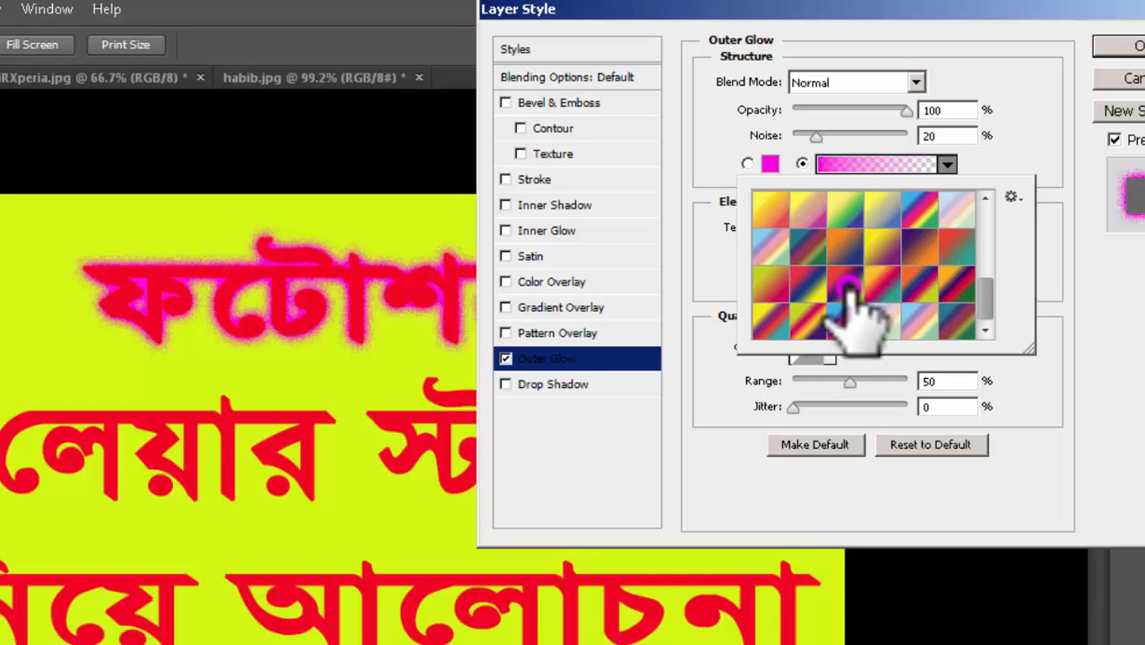
left_click(966, 321)
left_click(1035, 291)
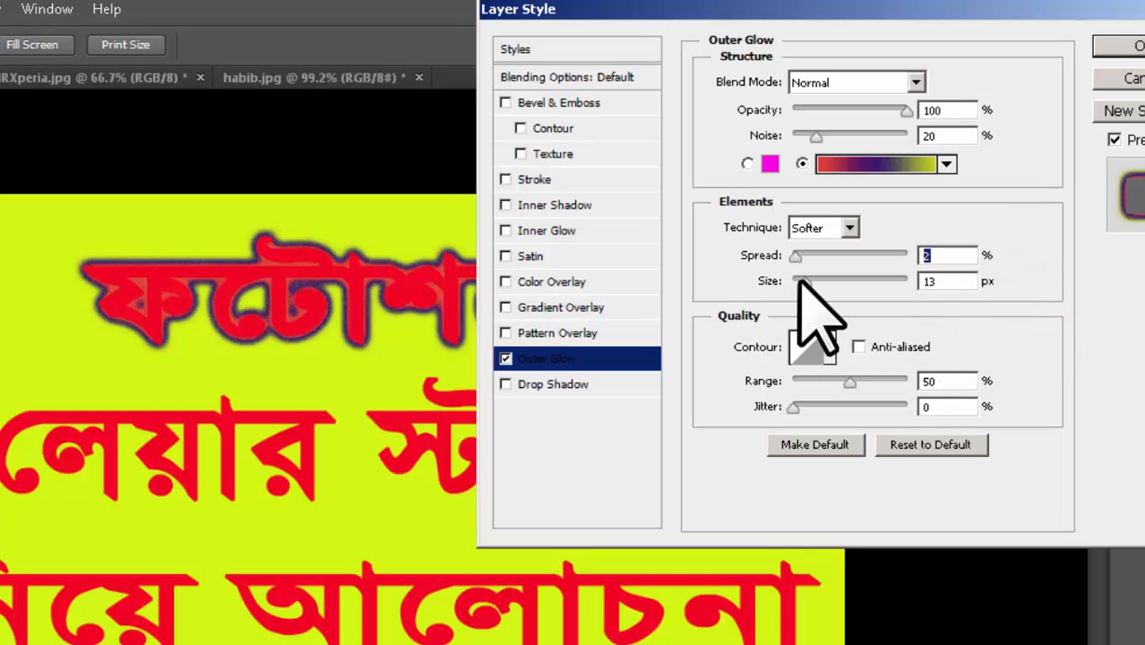
left_click_drag(806, 281, 795, 282)
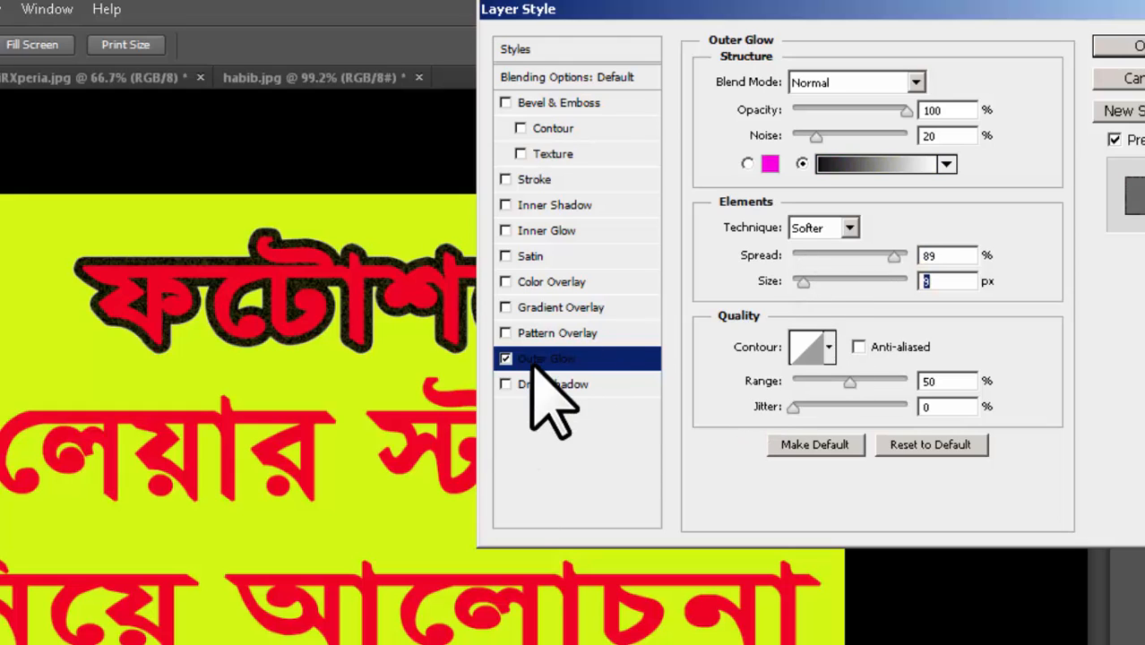
Try several contour presets on the outer glow, including the peaked and rounded curves, ending with a stepped curve in the fourth row.
left_click(829, 348)
left_click(774, 436)
left_click(736, 438)
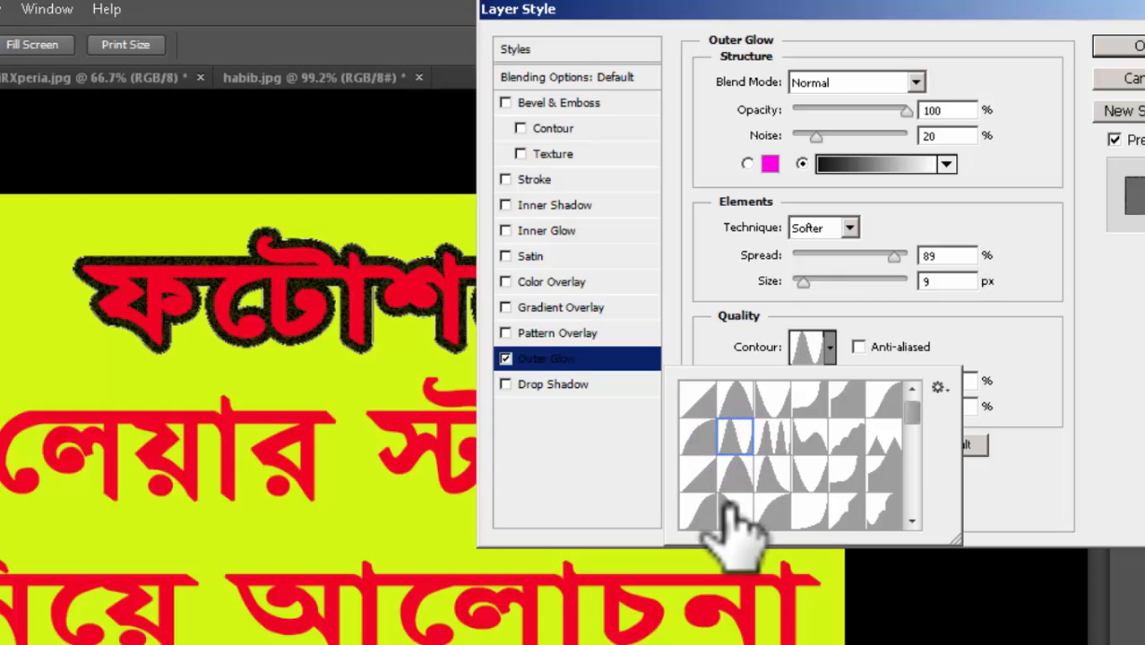
left_click(700, 511)
left_click(736, 511)
left_click(773, 511)
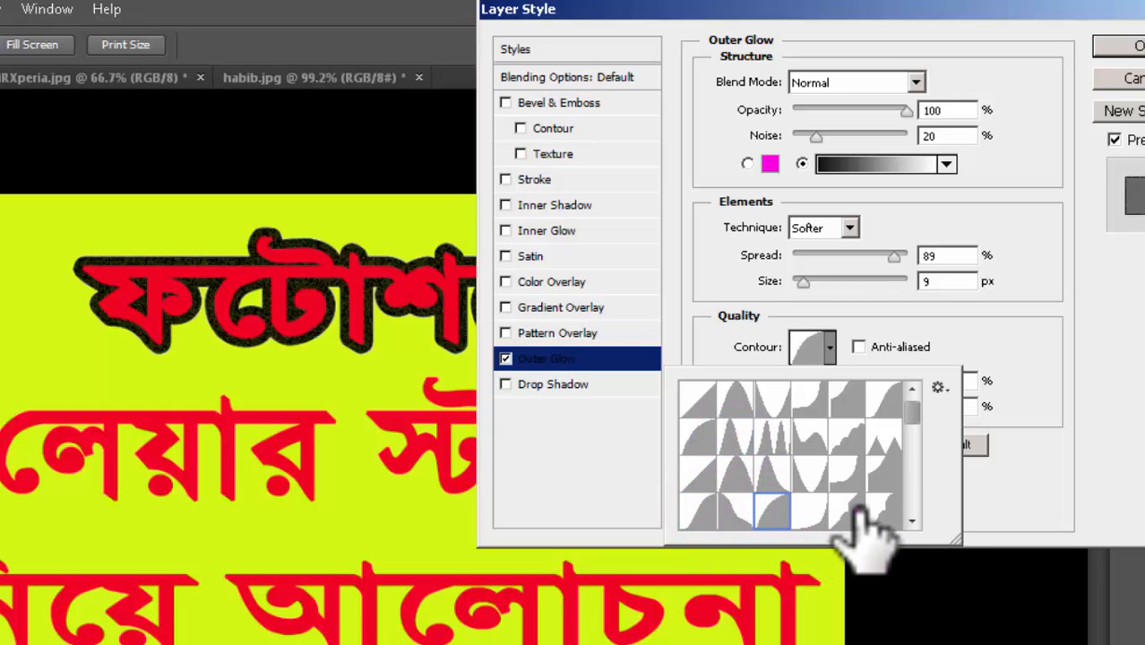
left_click(858, 510)
left_click(992, 504)
Turn off the Outer Glow effect, enable Drop Shadow and display its settings.
left_click(505, 358)
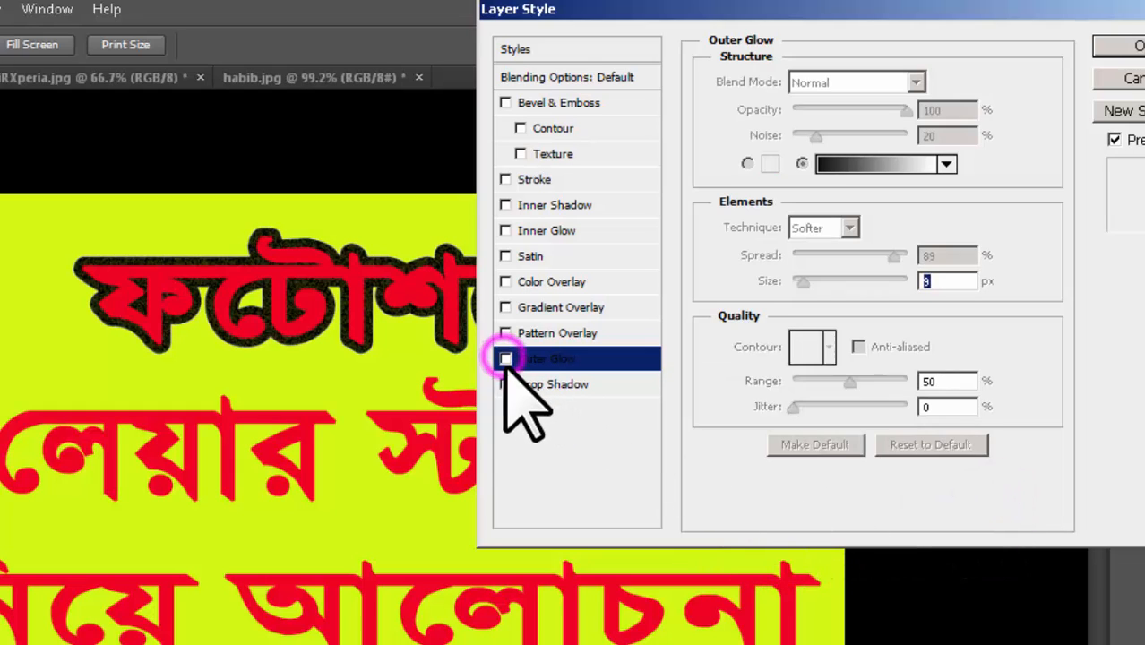
left_click(506, 384)
left_click(604, 385)
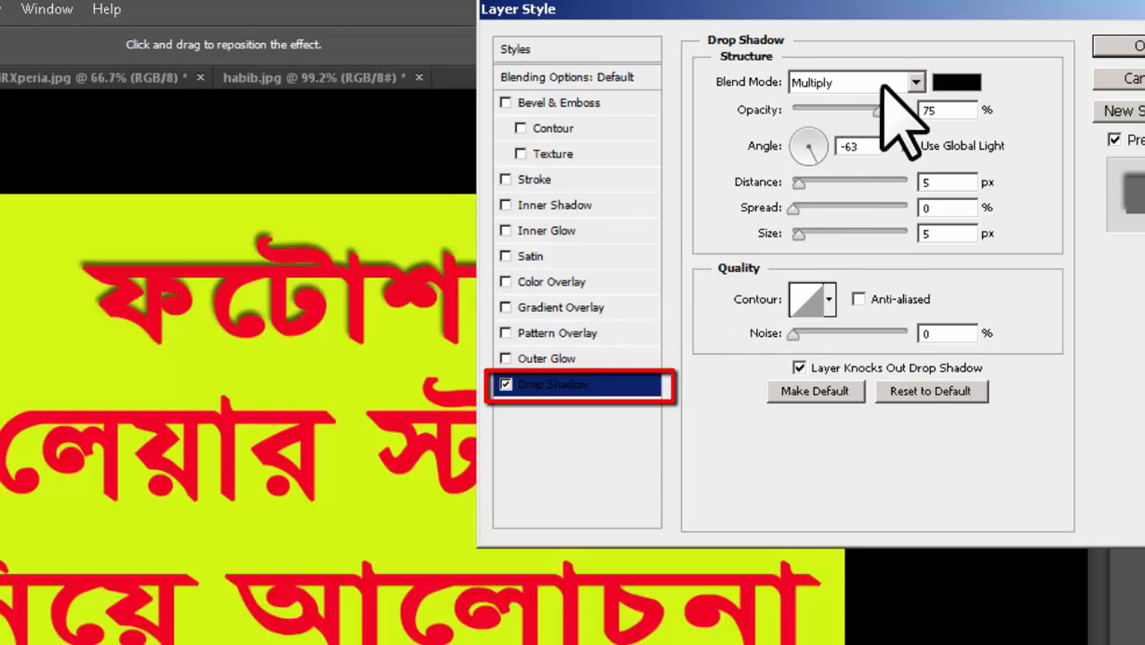
Change the drop shadow color to bright green, #07f750.
left_click(971, 85)
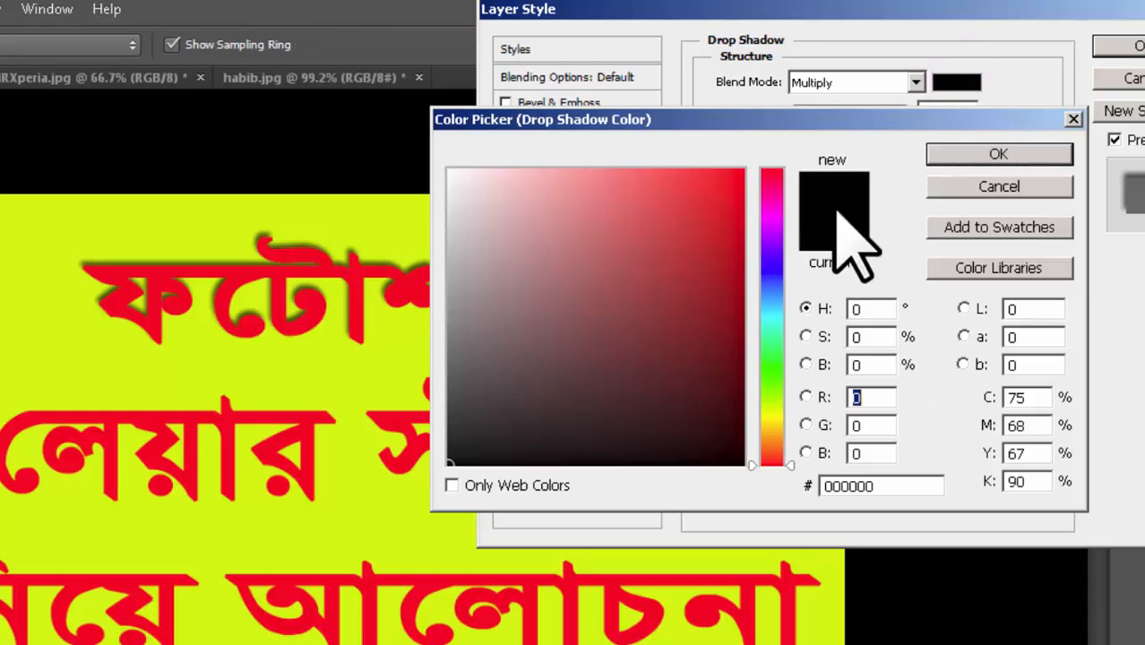
left_click(767, 409)
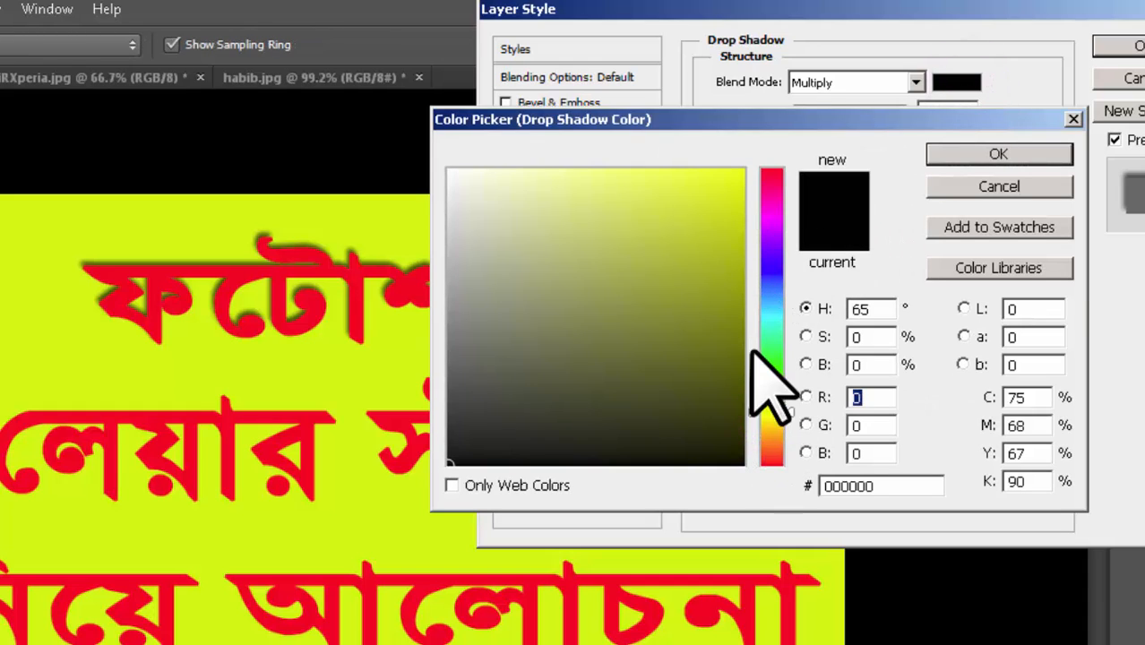
left_click(768, 353)
left_click(736, 181)
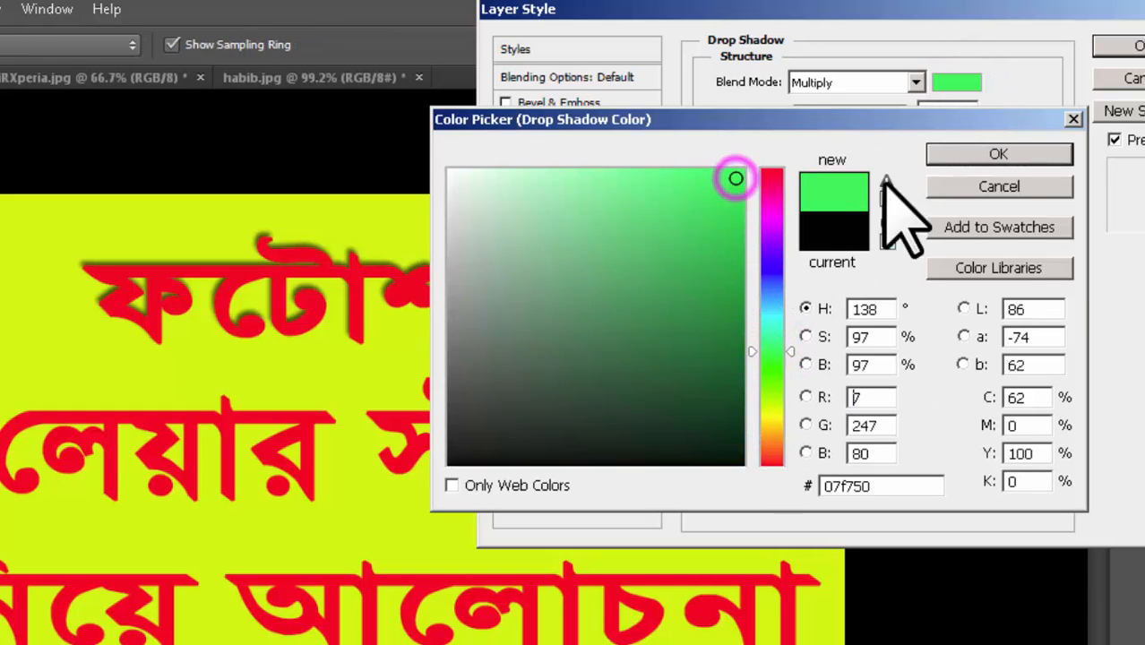
left_click(993, 156)
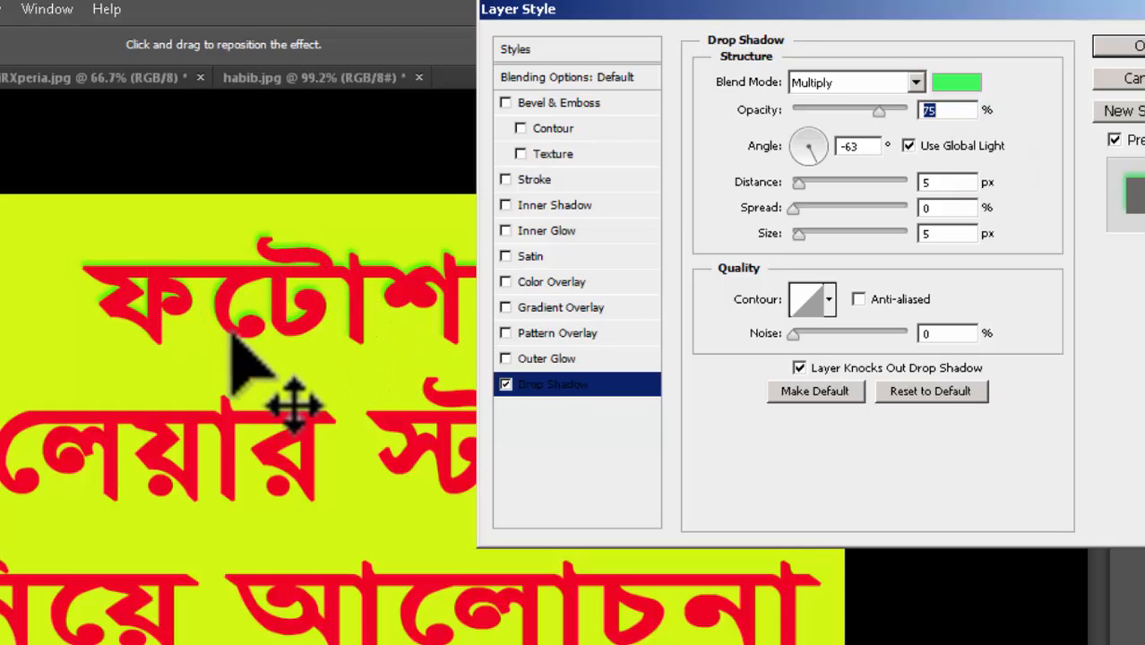
Set the drop shadow's opacity to 100%, angle to 115°, distance to 12 px, spread to 9% and size to 8 px.
left_click_drag(880, 112, 1038, 148)
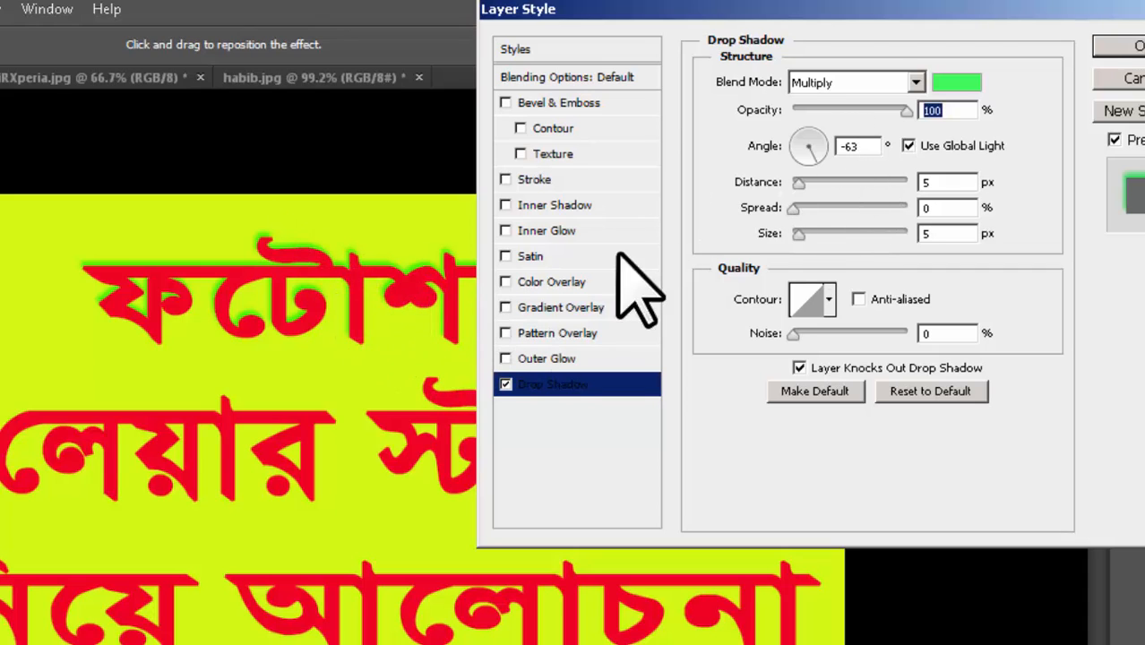
left_click_drag(813, 159, 803, 133)
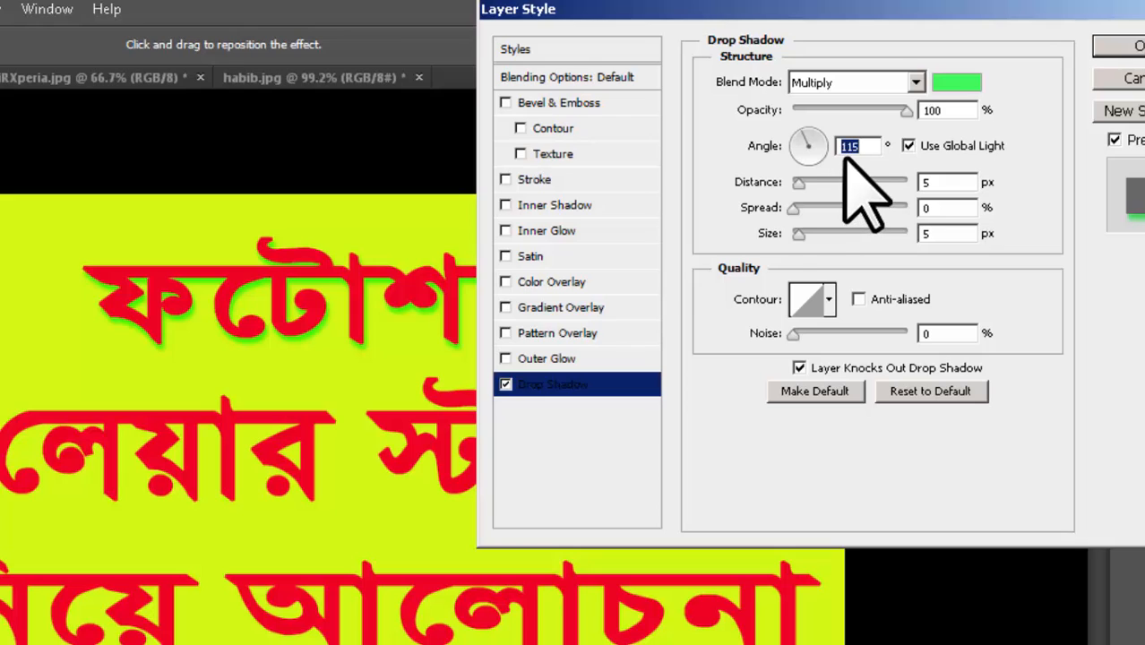
mouse_move(801, 184)
left_mouse_down()
mouse_move(818, 184)
mouse_move(805, 183)
left_mouse_up()
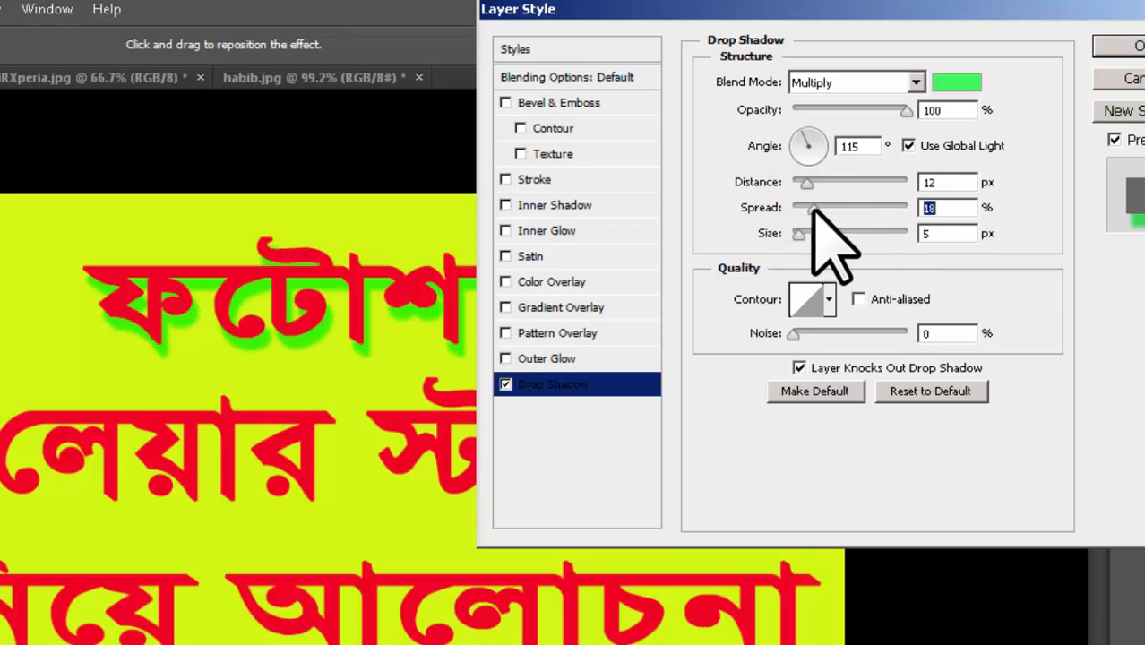
left_click_drag(842, 208, 813, 267)
Try several contour presets on the drop shadow, ending with the rounded convex curve that starts the second row.
left_click(827, 298)
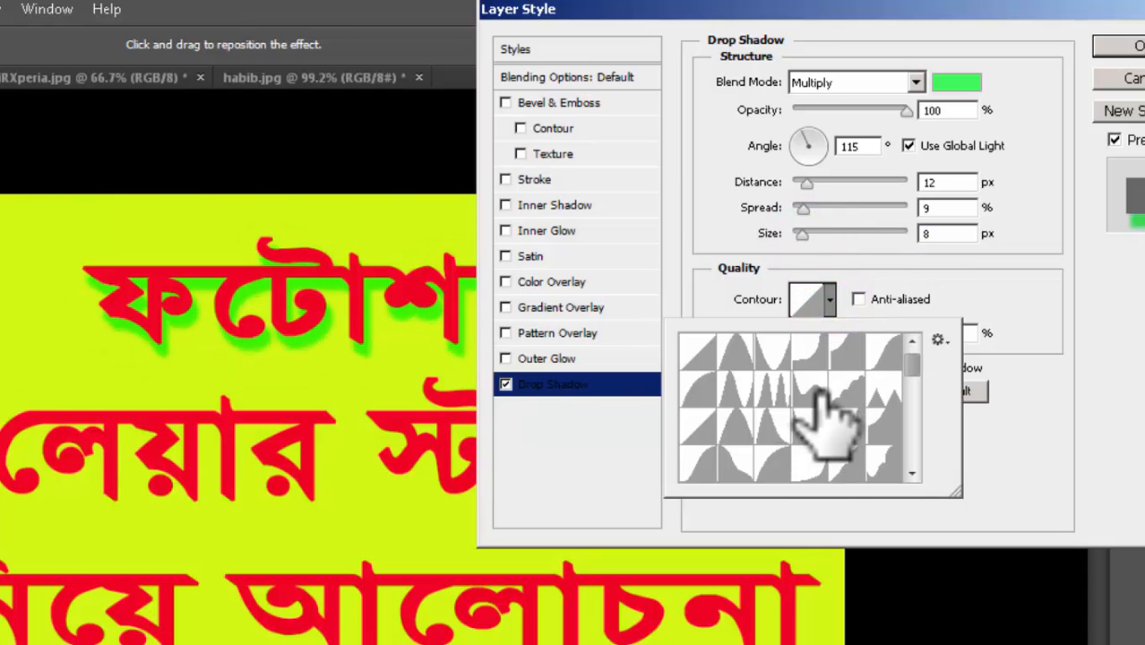
left_click(811, 434)
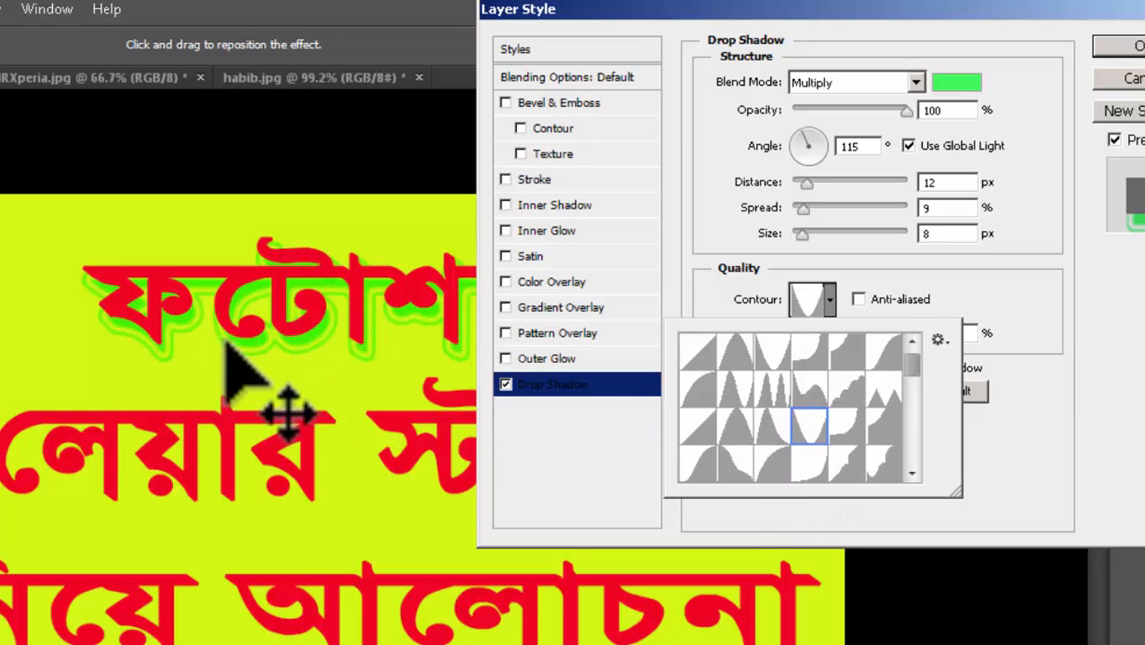
left_click_drag(621, 12, 682, 24)
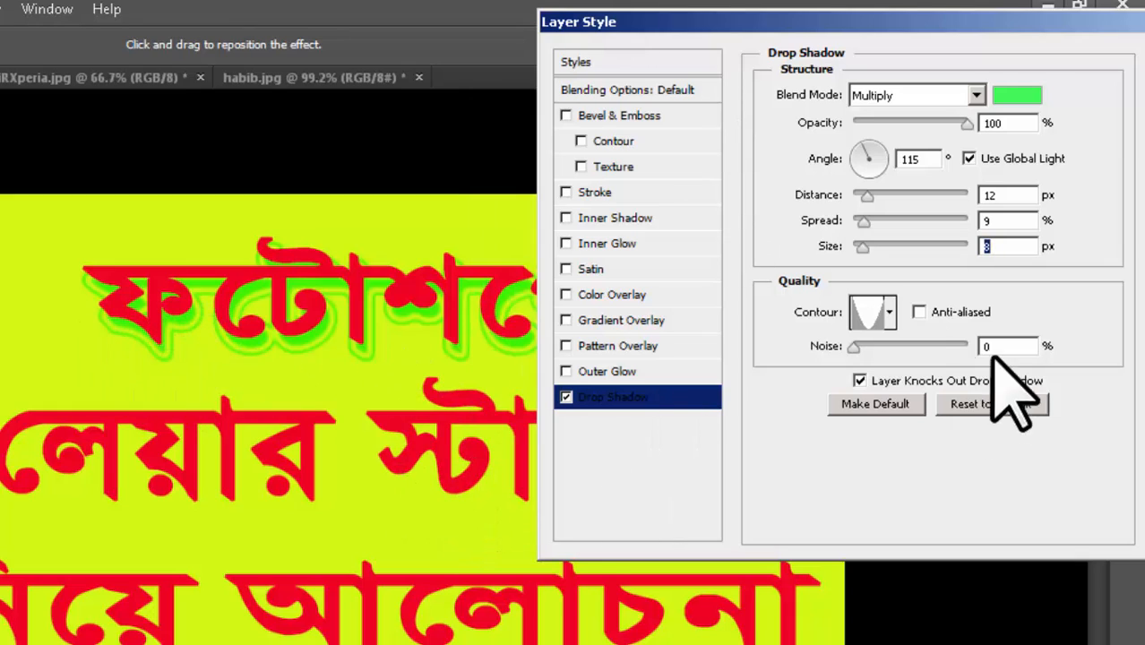
left_click(889, 313)
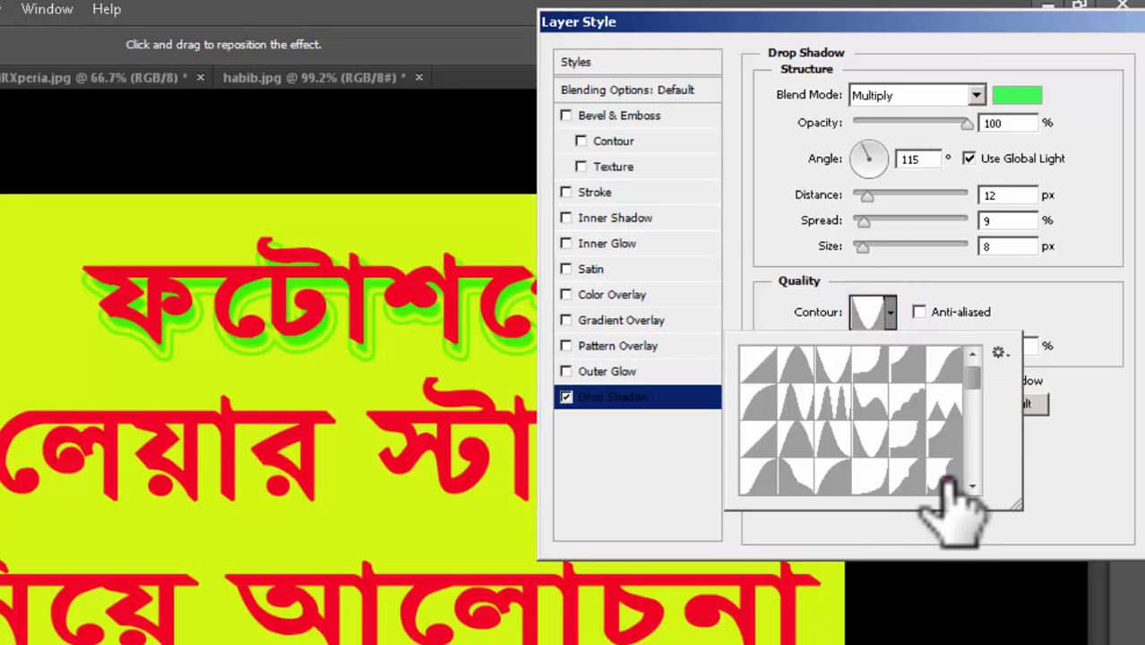
left_click(944, 476)
left_click(794, 475)
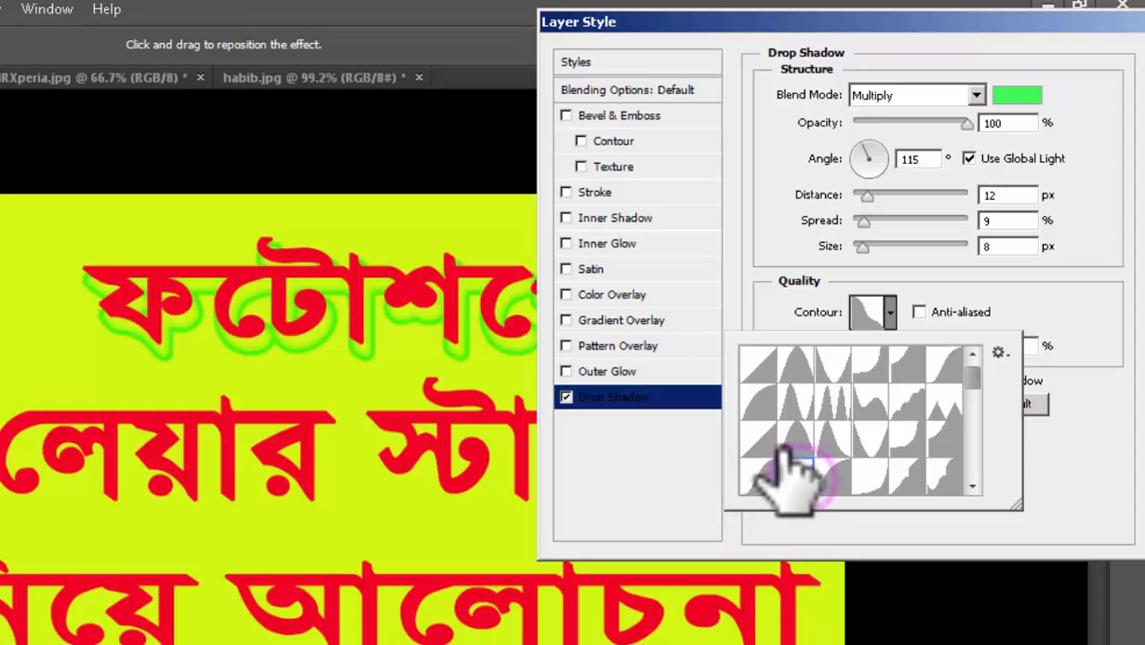
left_click(758, 394)
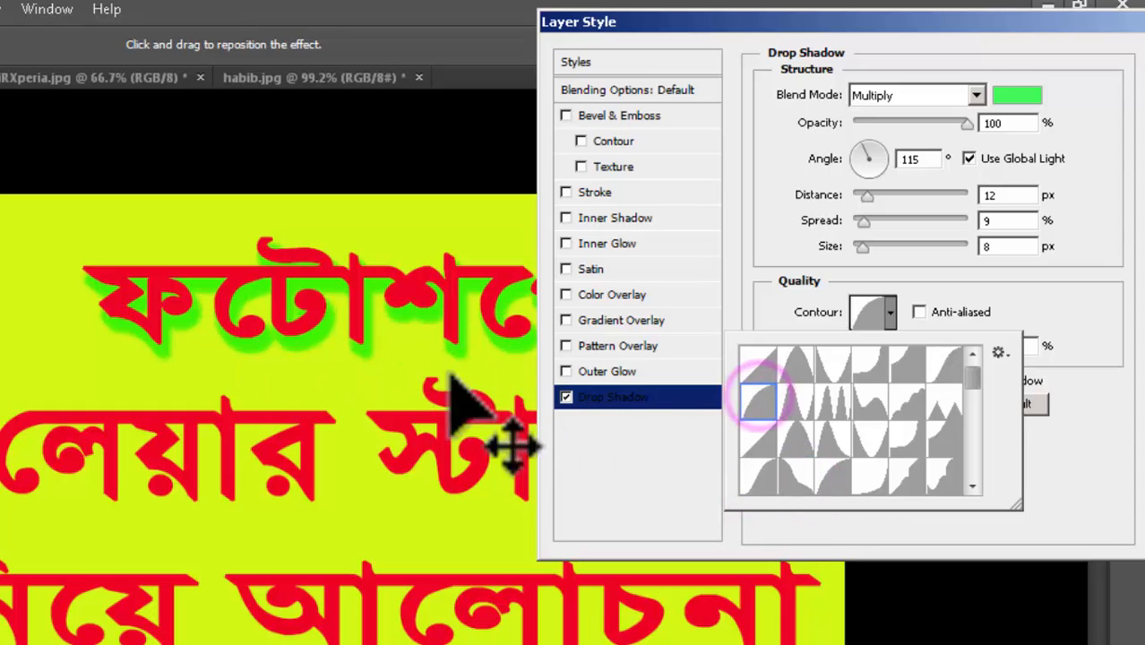
left_click(1056, 347)
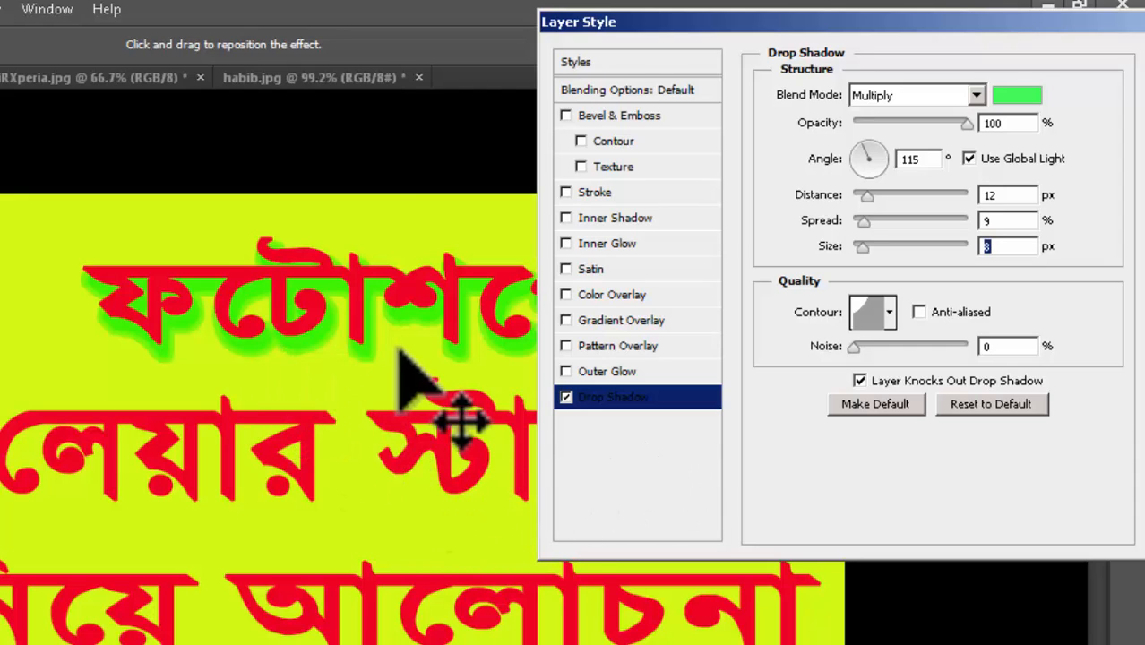
Set the drop shadow's noise to 100%.
left_click_drag(860, 22, 716, 24)
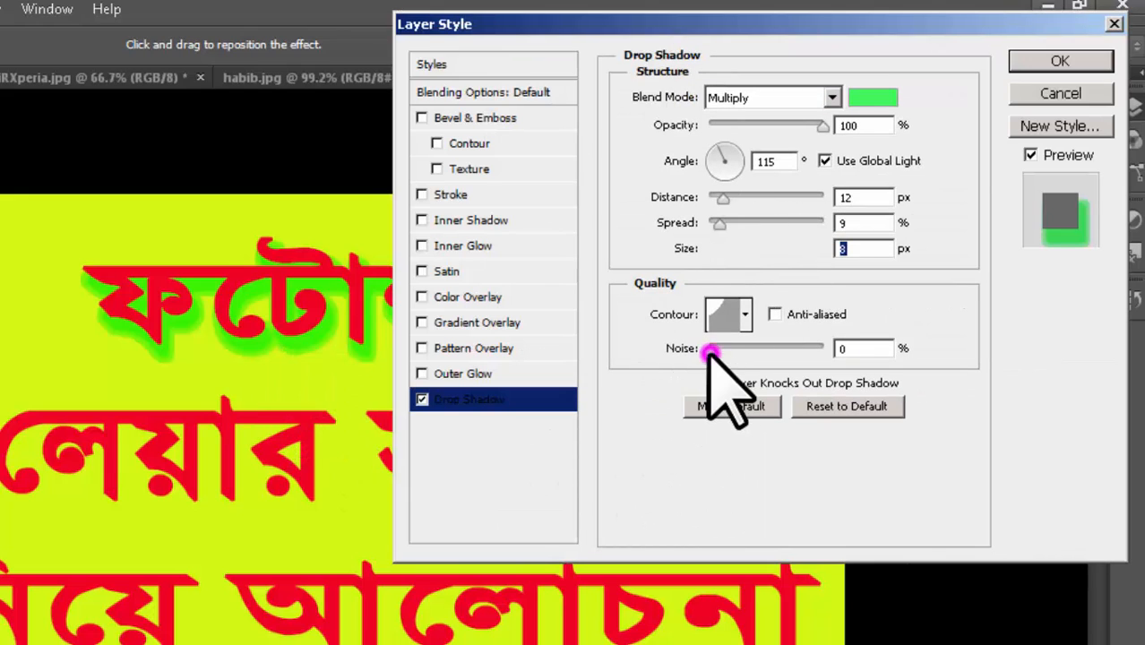
left_click_drag(710, 352, 719, 349)
left_click_drag(813, 352, 829, 352)
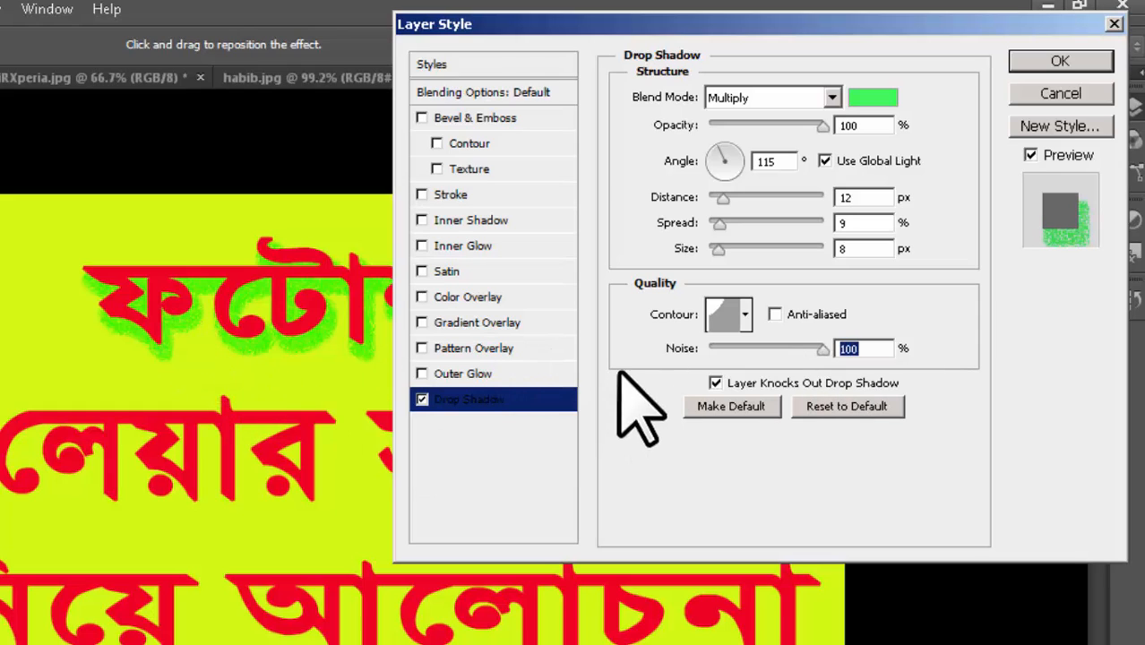
Add Bevel & Emboss with its Contour option, Stroke and Satin effects to the text alongside the drop shadow.
left_click(423, 117)
left_click(509, 124)
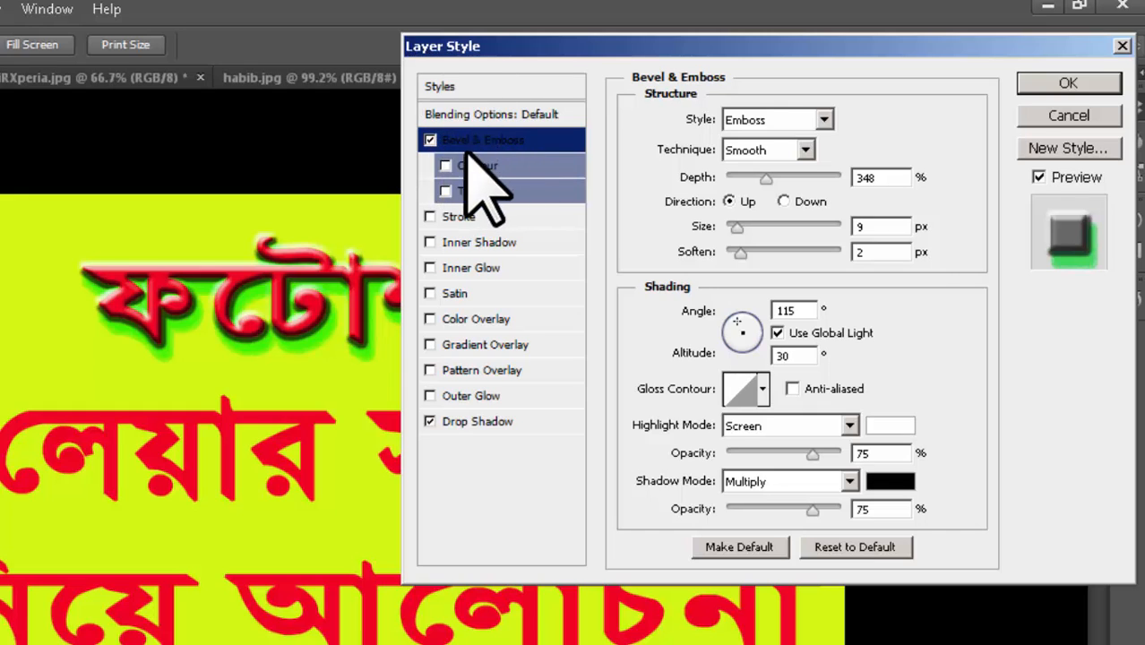
left_click(446, 166)
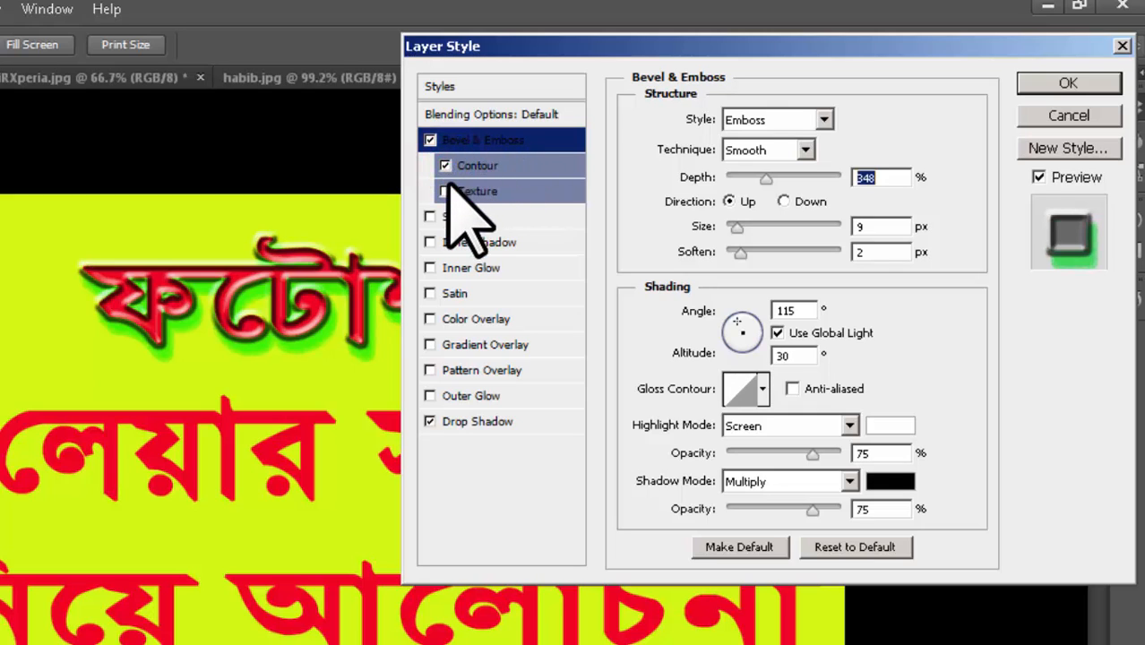
left_click(431, 218)
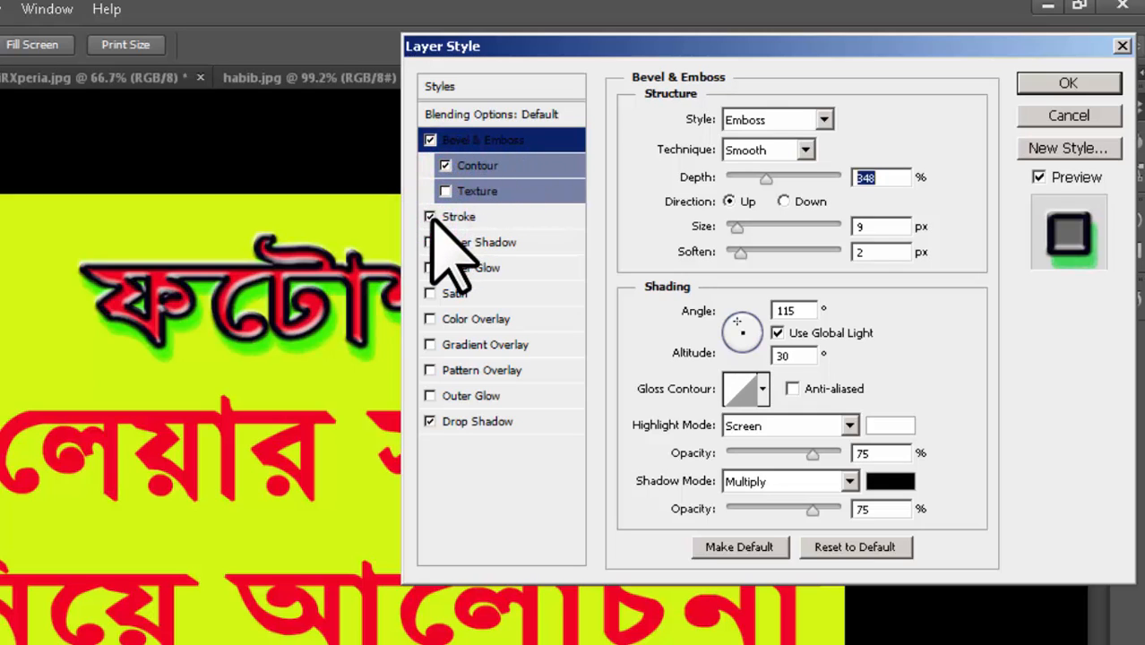
left_click(477, 296)
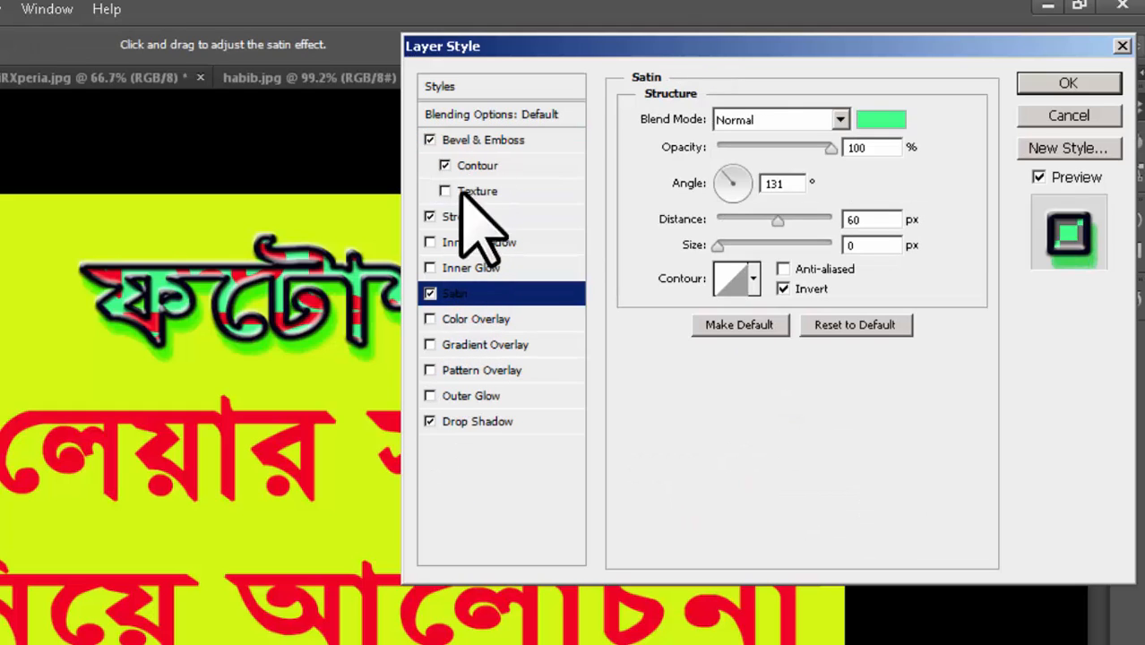
Turn off the Drop Shadow and Satin effects, and review the Bevel & Emboss and Stroke settings.
left_click(430, 422)
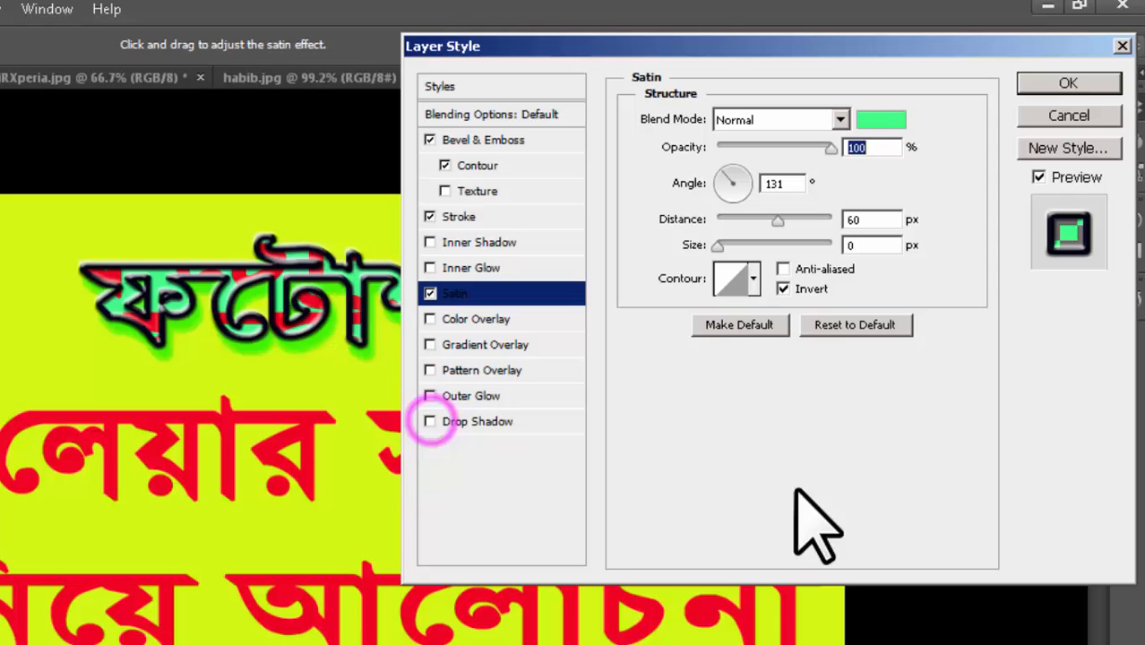
left_click(431, 294)
left_click(536, 140)
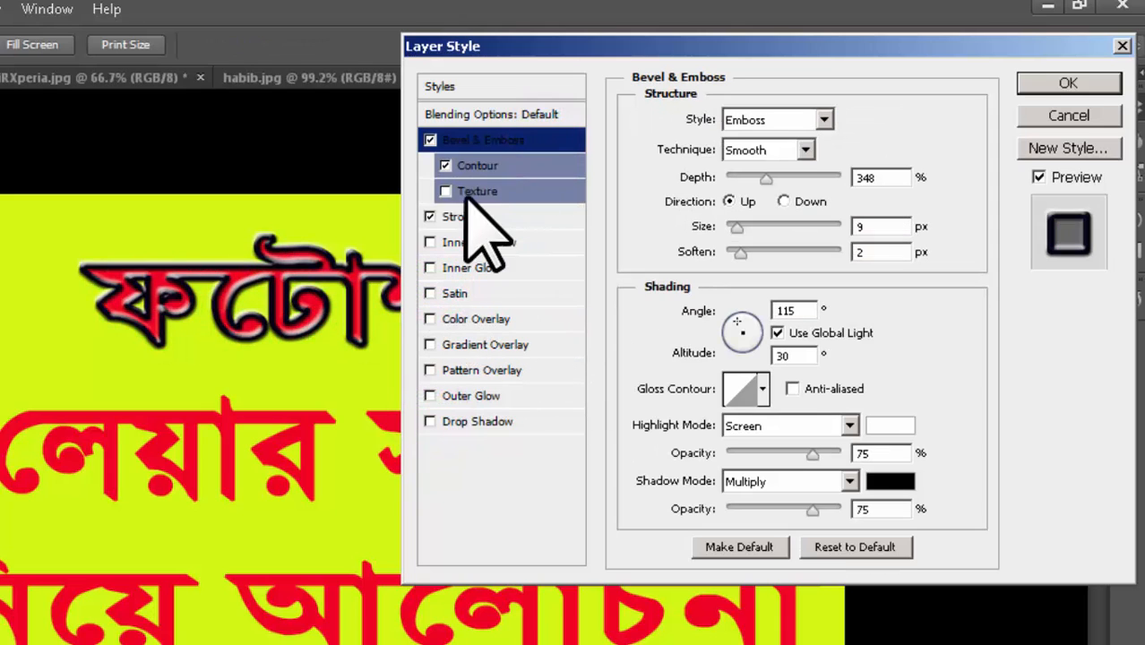
left_click(491, 218)
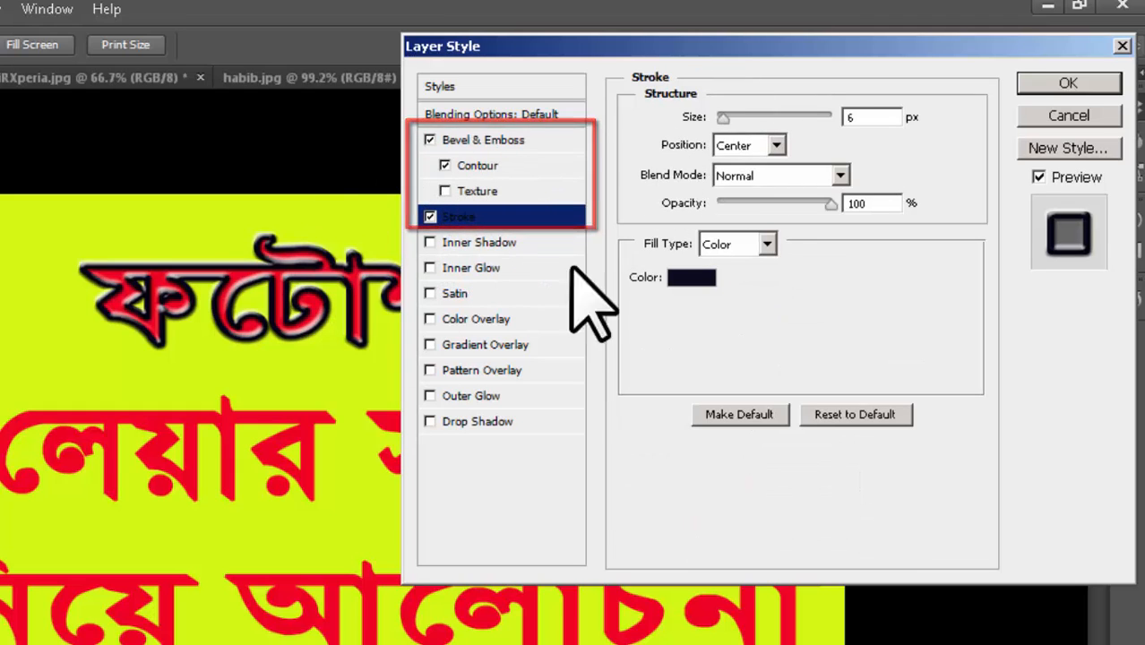
Save the current layer effects as a new style named BANGLA, and apply the layer style to the text.
left_click_drag(813, 49, 742, 85)
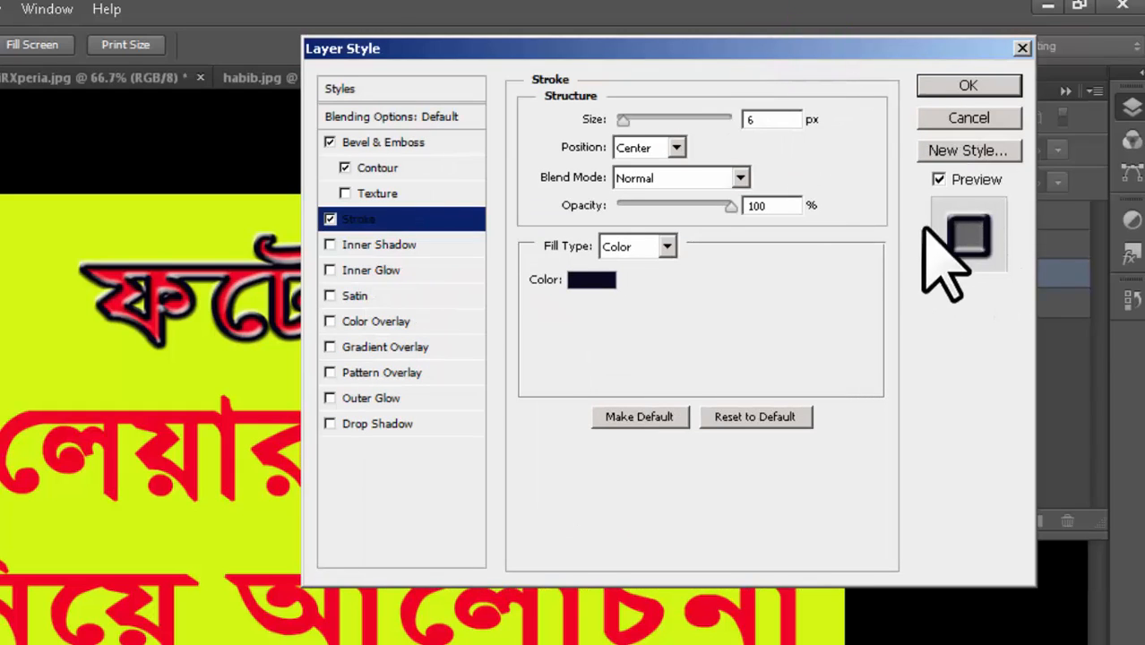
left_click(961, 153)
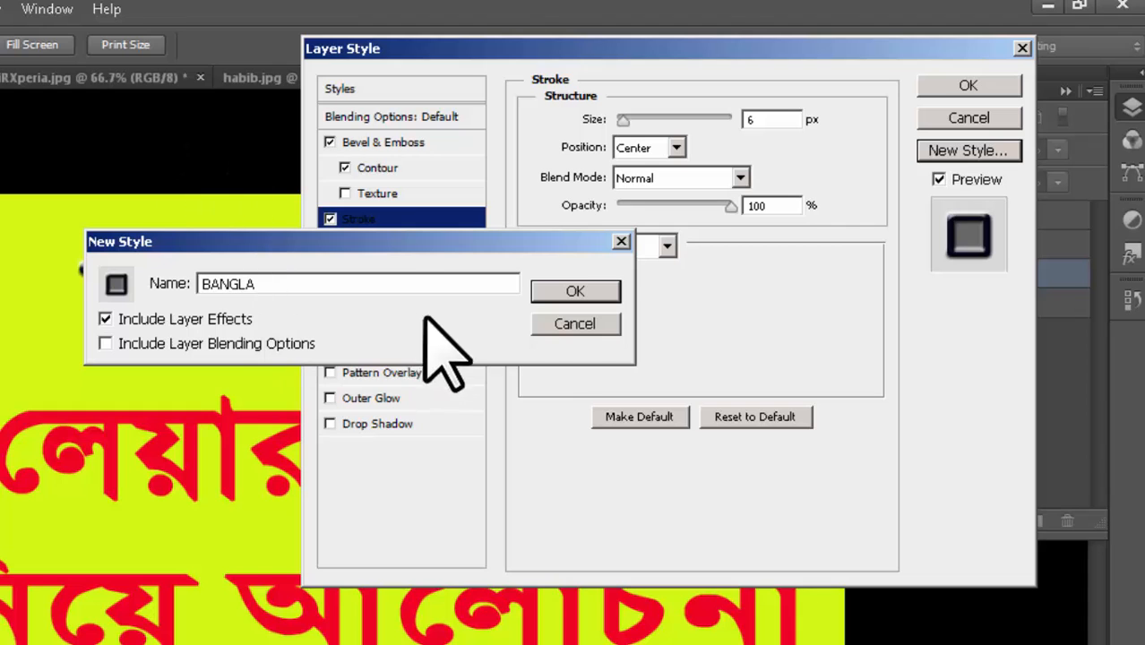
left_click(575, 292)
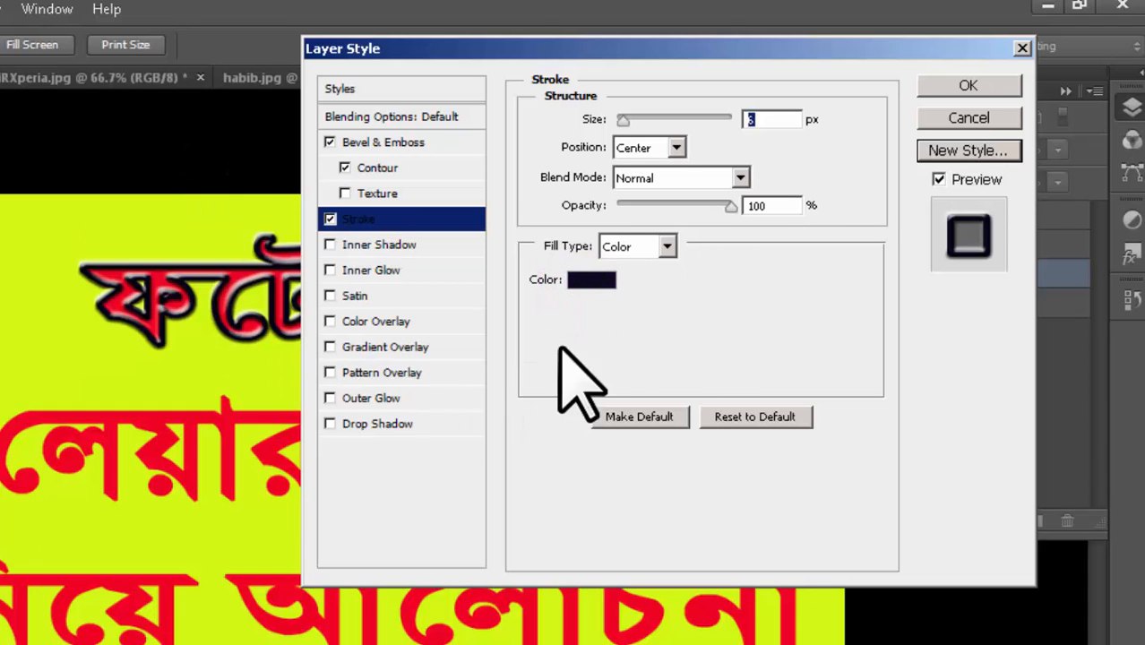
left_click(972, 85)
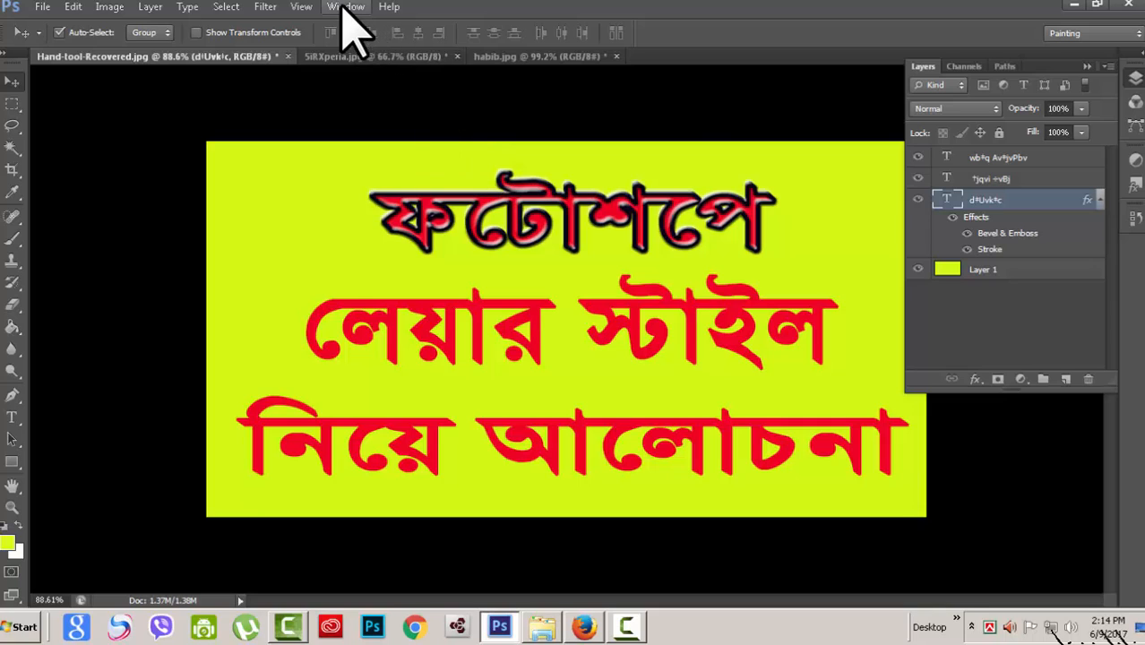
Show the style presets, enlarge the list and locate the saved BANGLA style at its end.
left_click(344, 7)
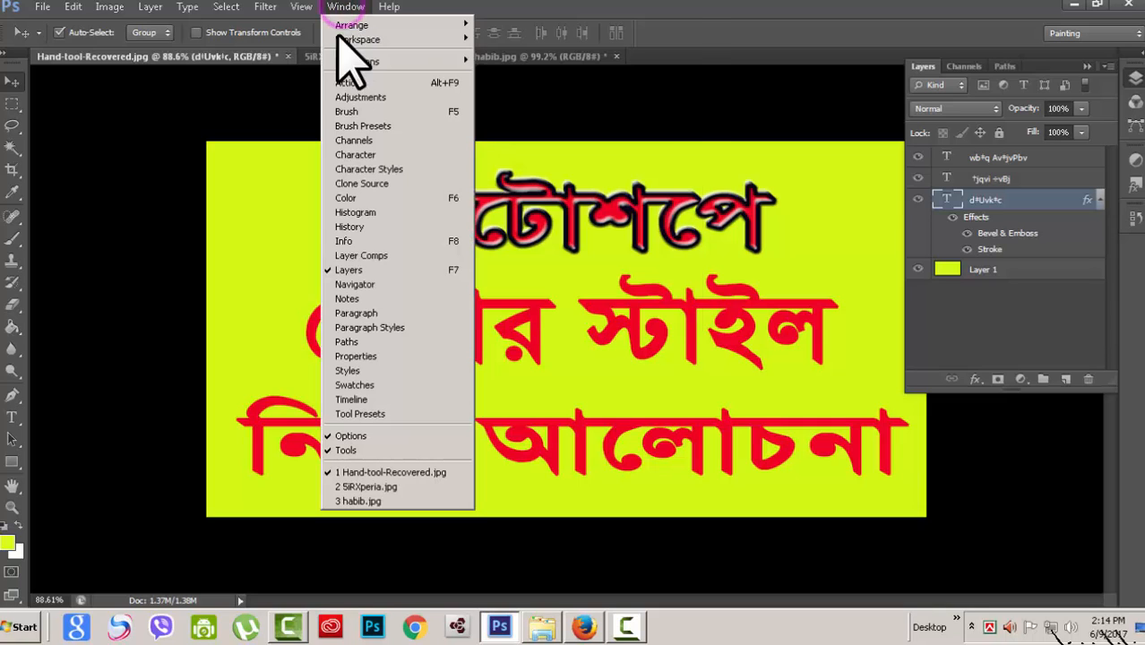
left_click(349, 370)
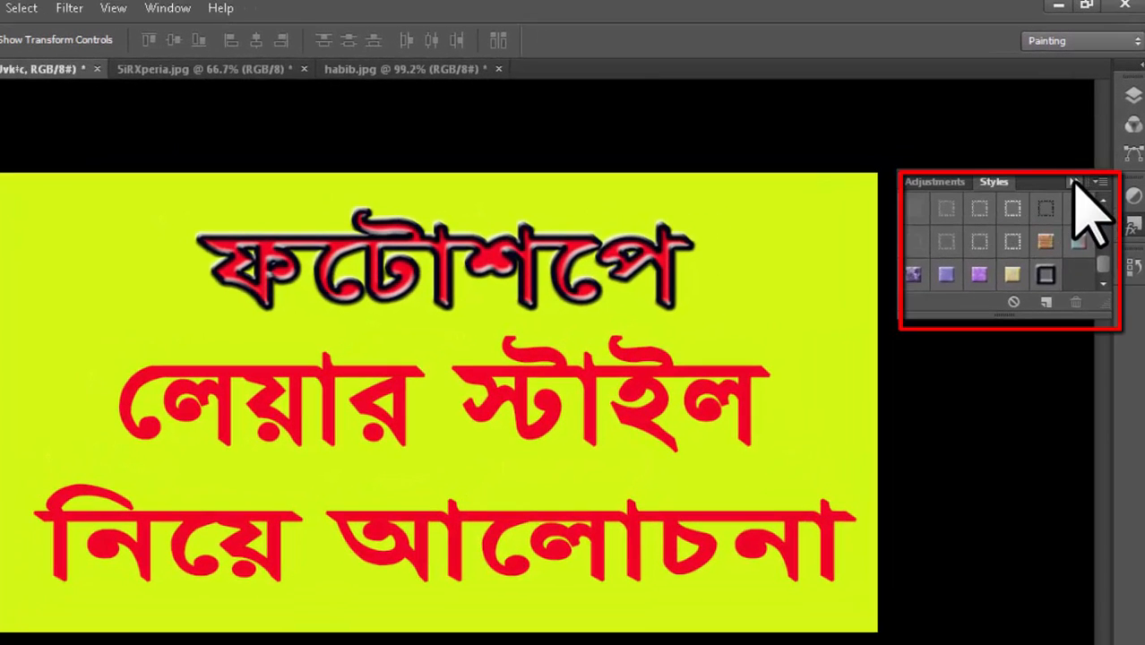
left_click_drag(1074, 314, 1066, 560)
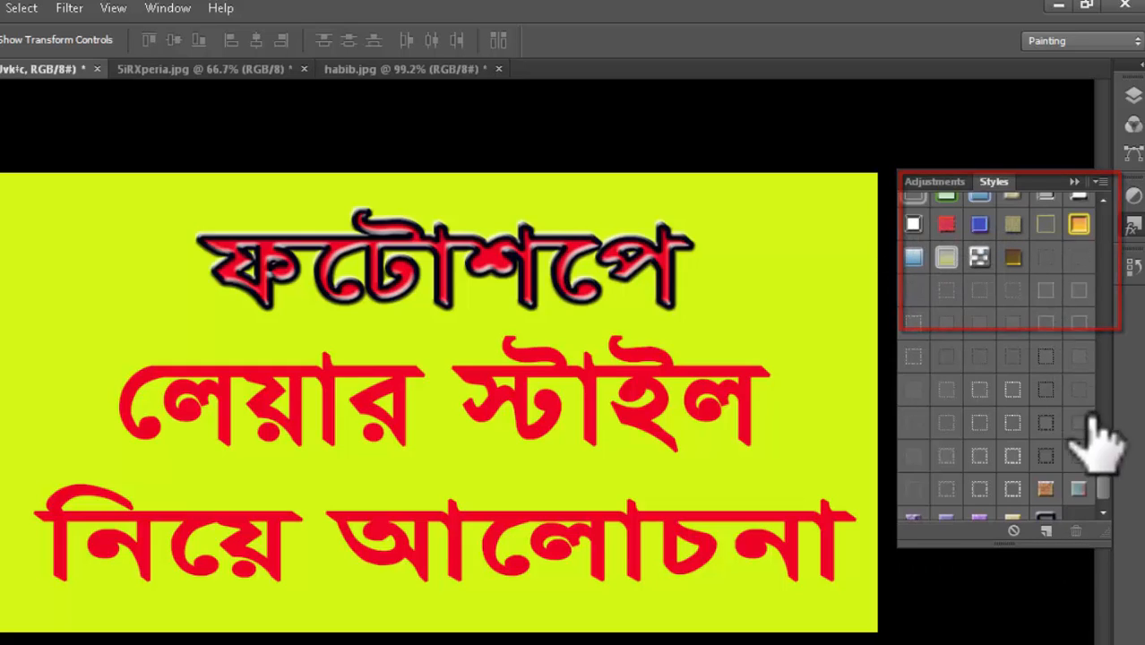
left_click(1101, 502)
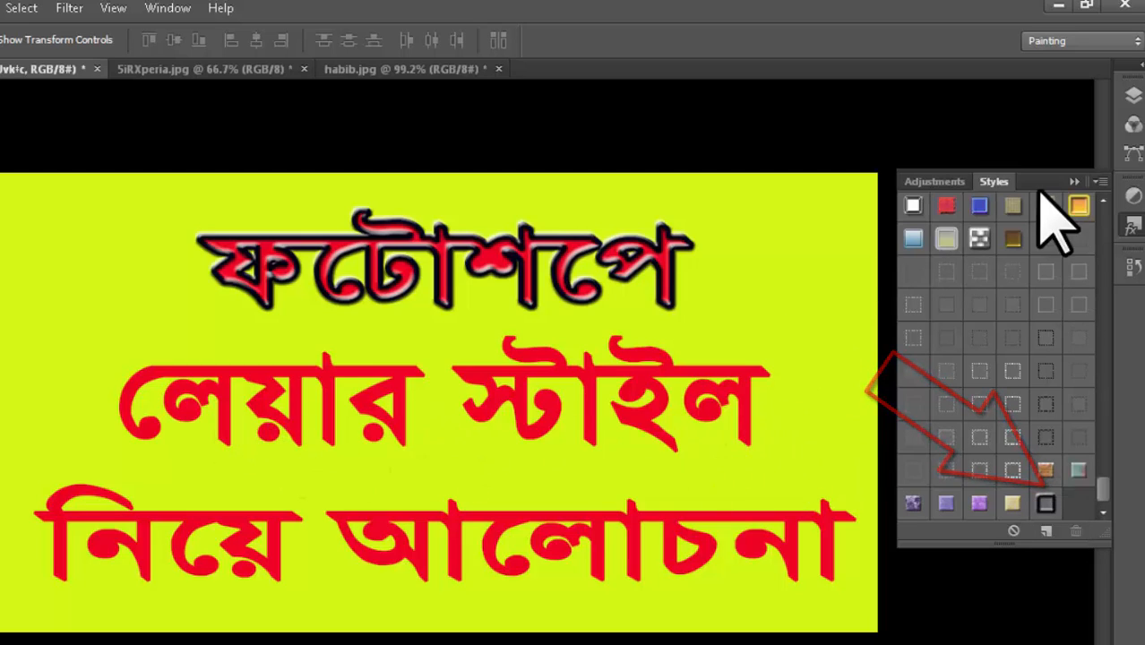
left_click(1074, 181)
Select the layer of the second text line and apply the saved BANGLA style to it.
left_click(1131, 96)
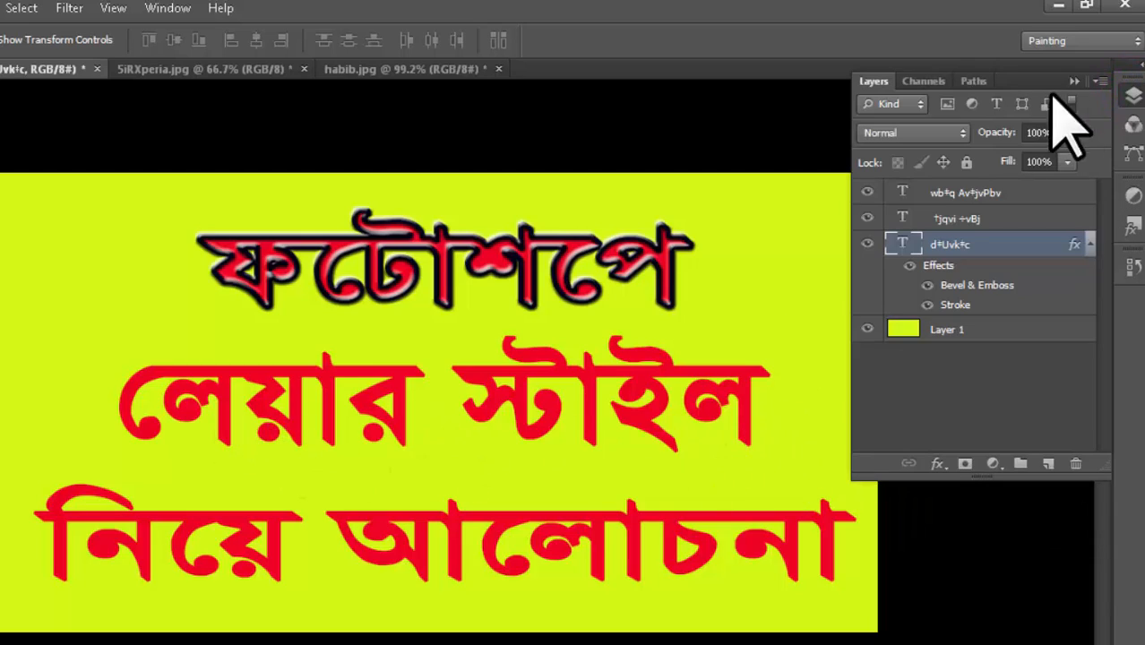
left_click(1004, 219)
left_click(868, 218)
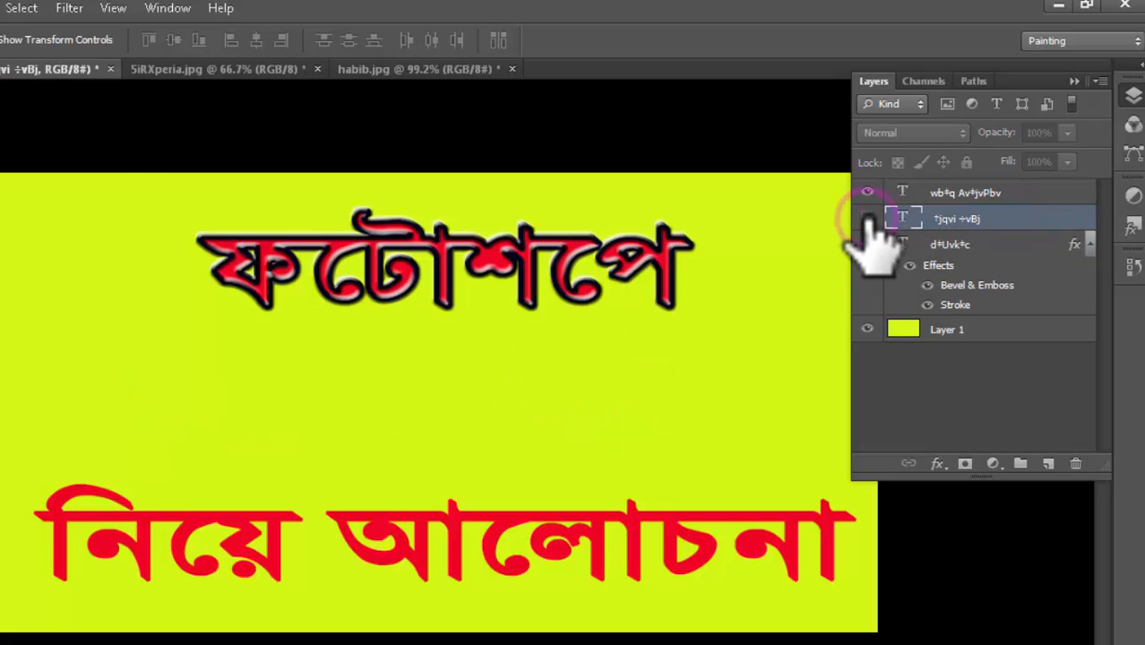
left_click(867, 218)
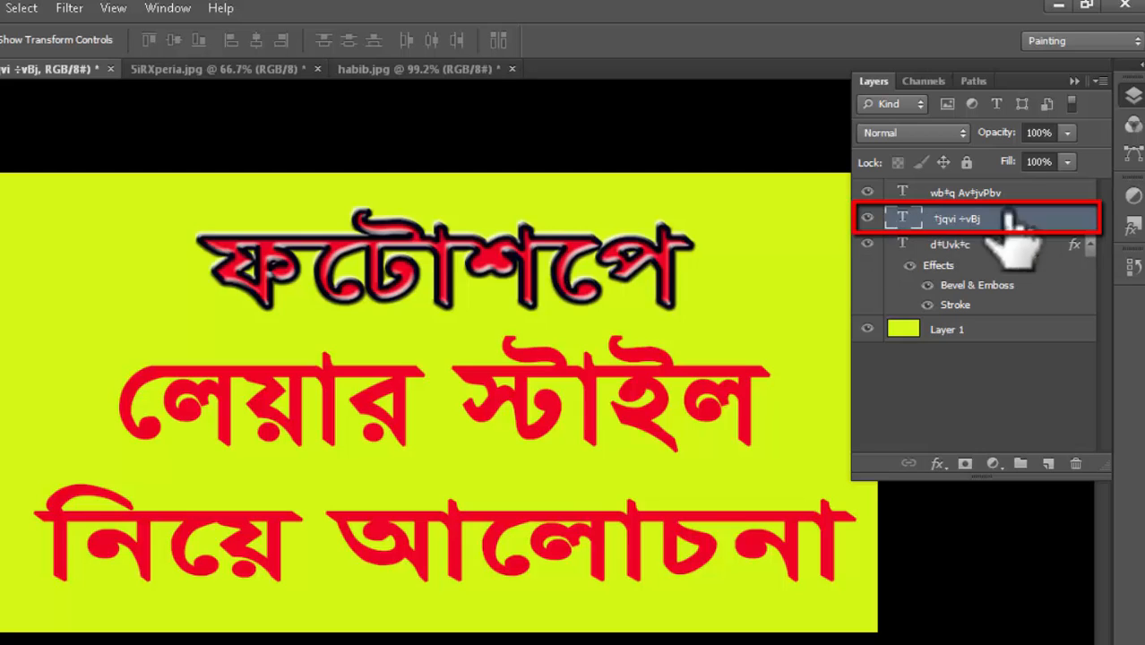
left_click(165, 9)
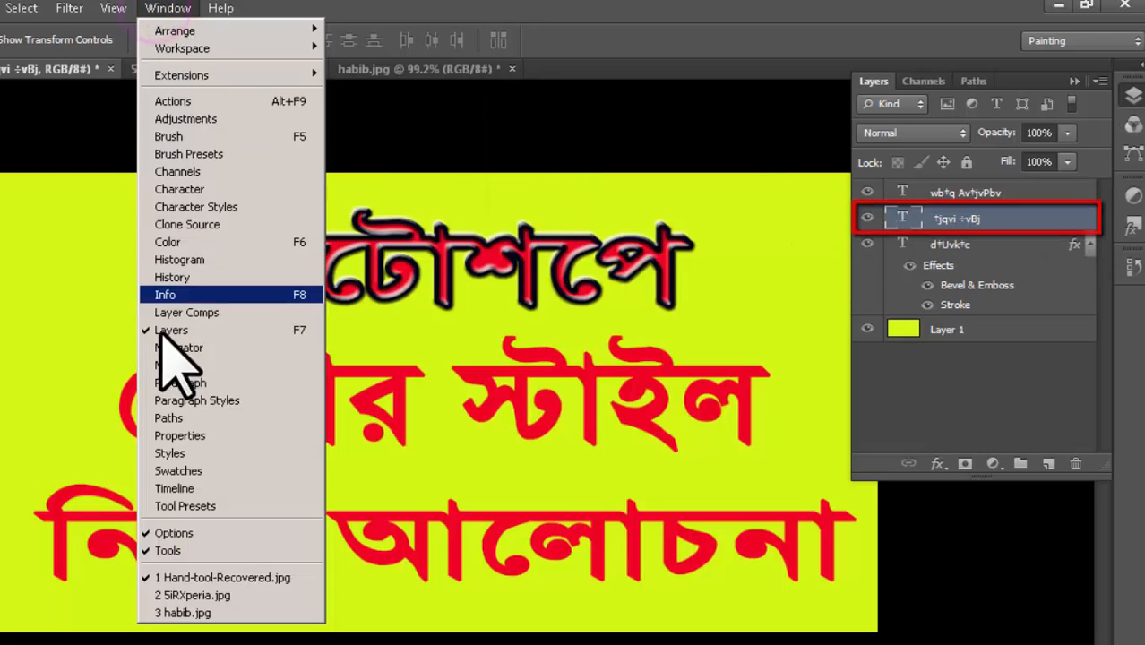
left_click(172, 457)
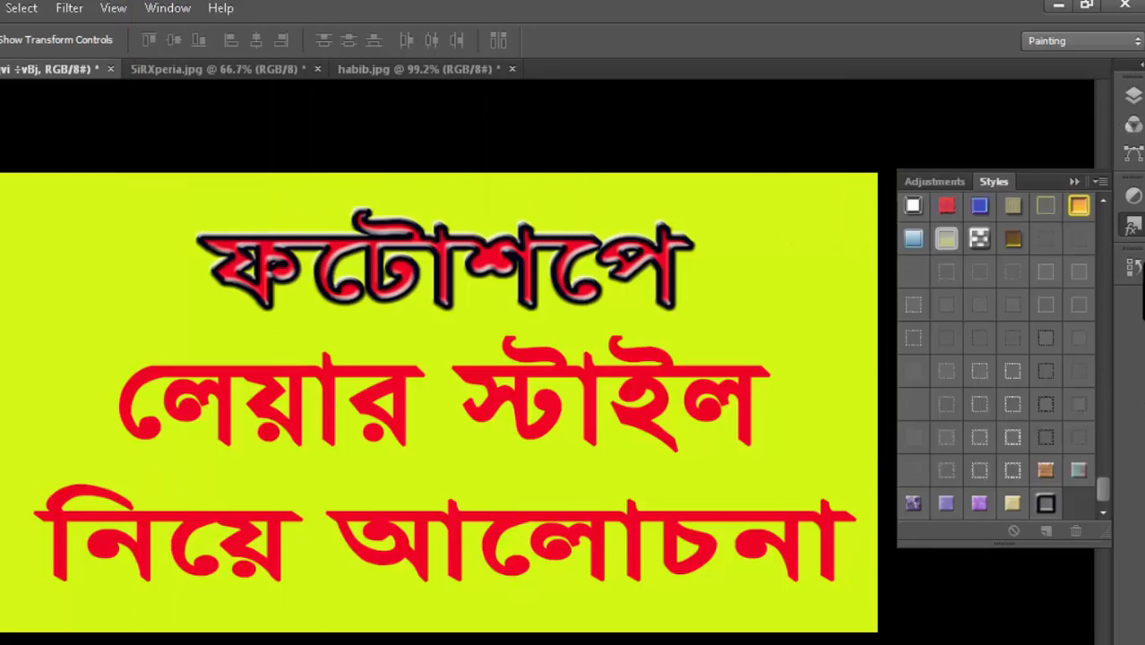
left_click(1074, 181)
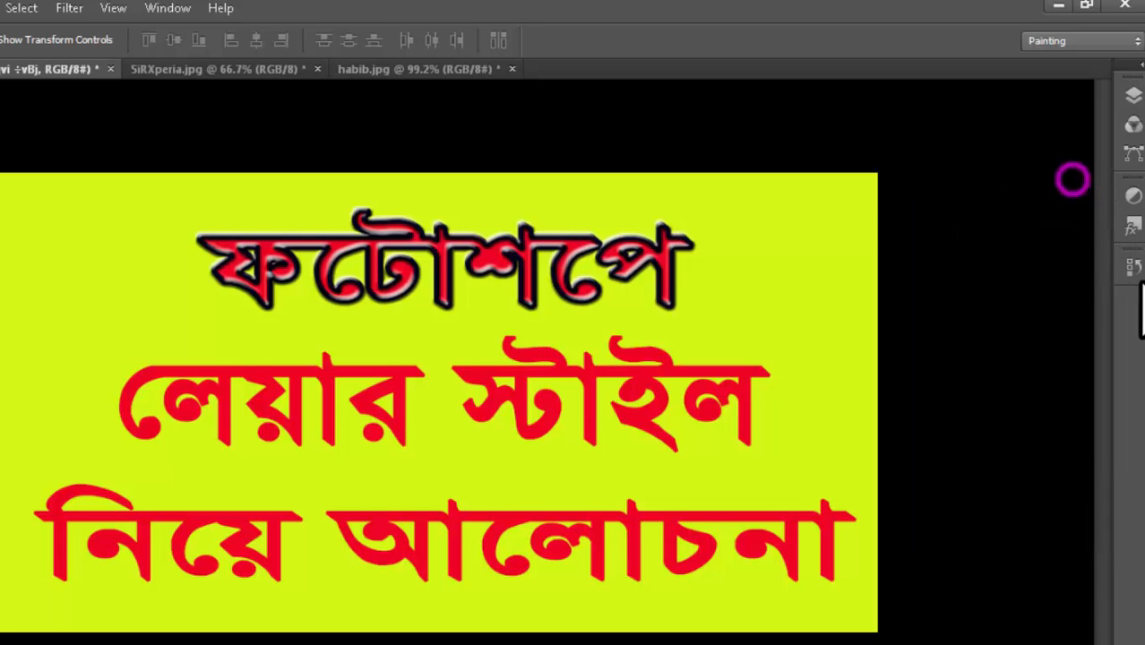
left_click(1134, 226)
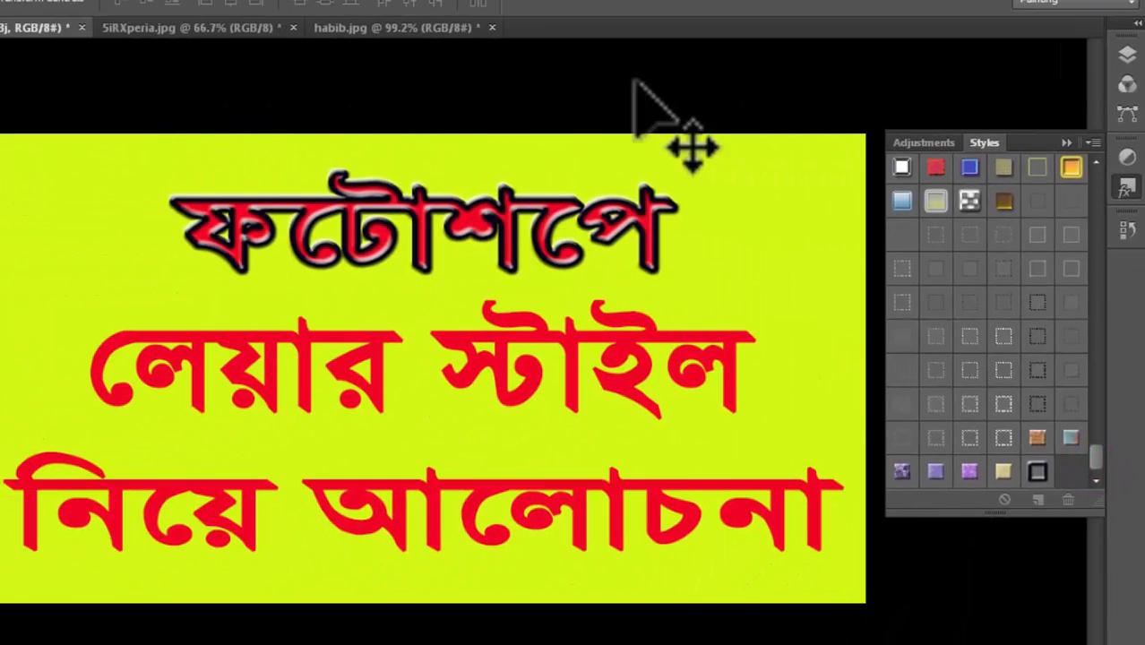
left_click(1037, 470)
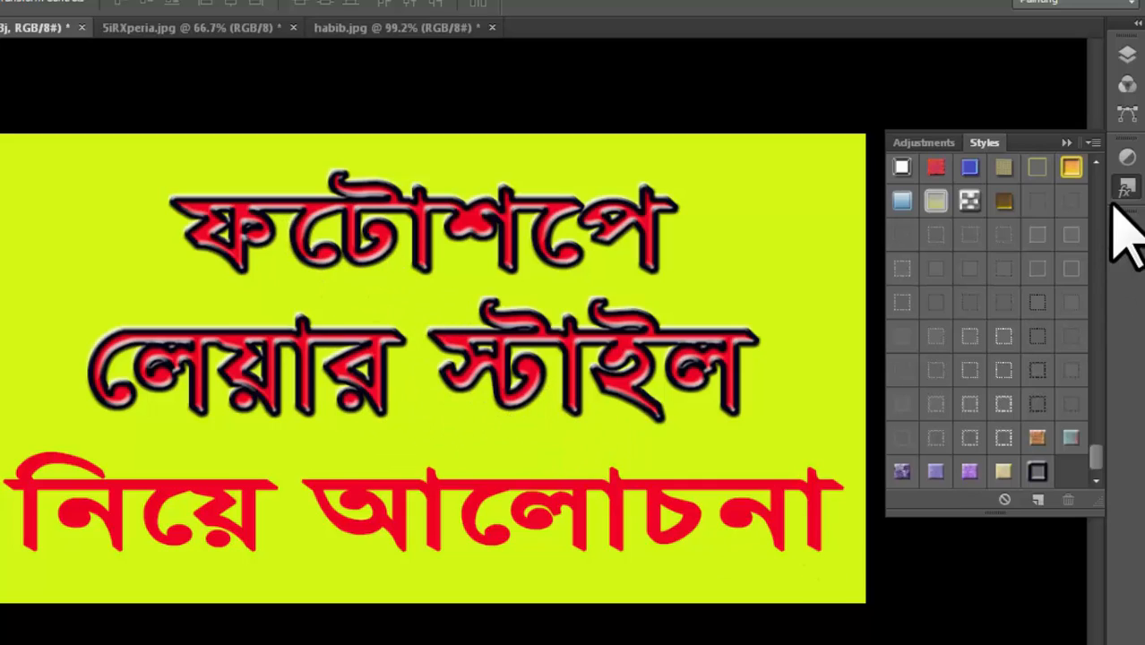
Review the effects applied to the second text line's layer and its blending options, leaving the settings as they are.
left_click(1066, 143)
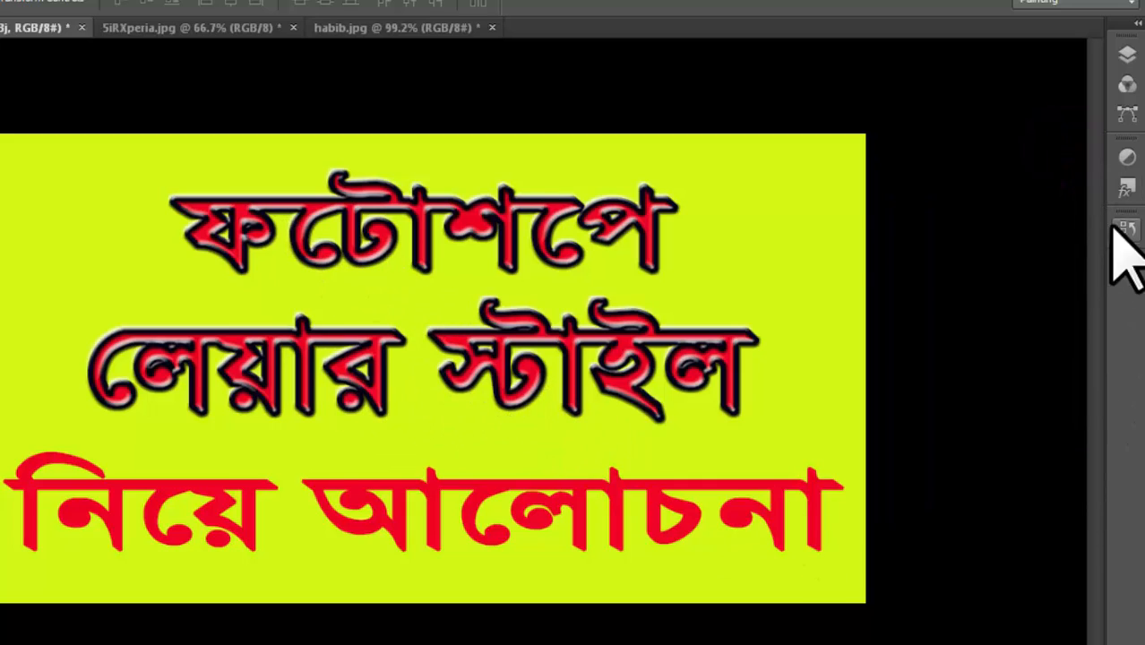
left_click(1135, 56)
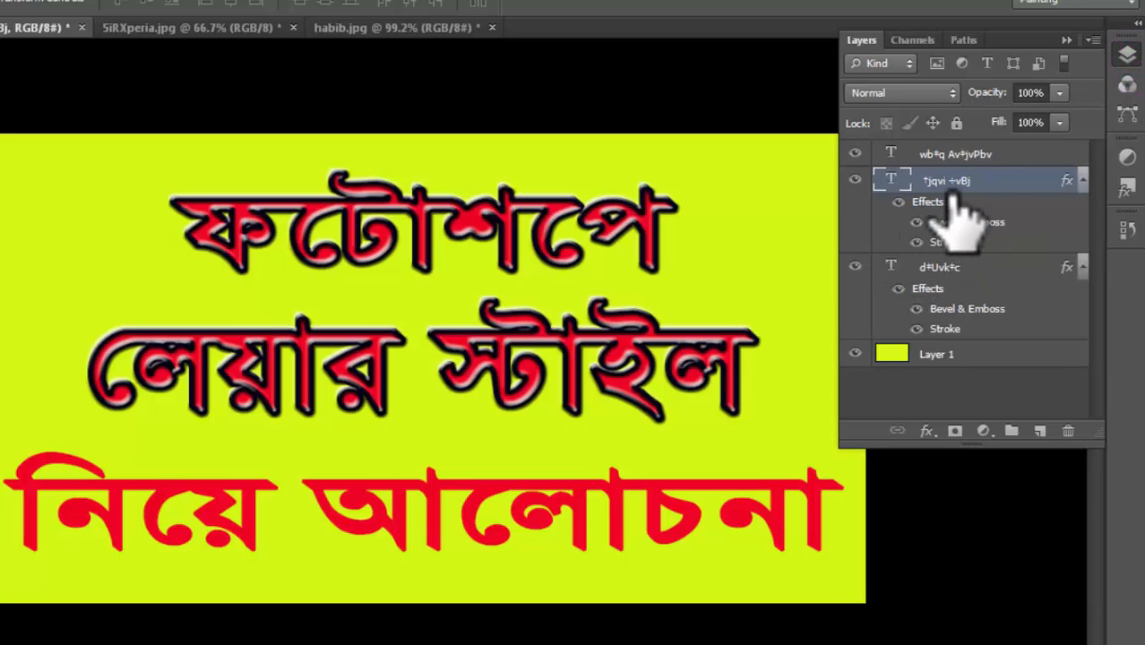
left_click(927, 432)
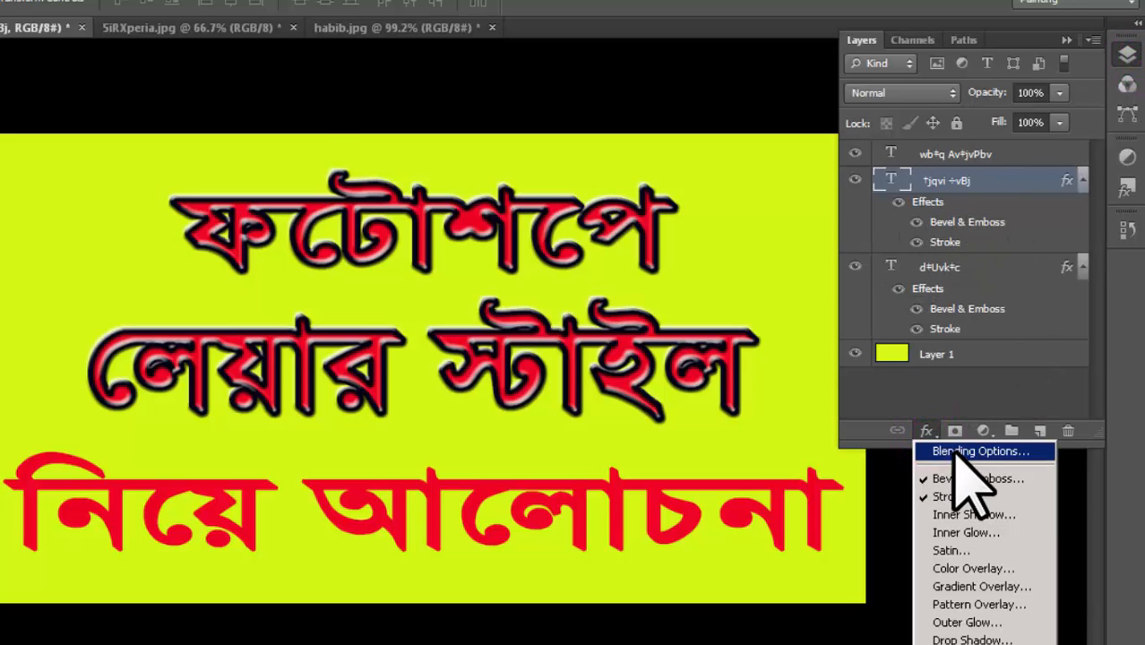
left_click(950, 443)
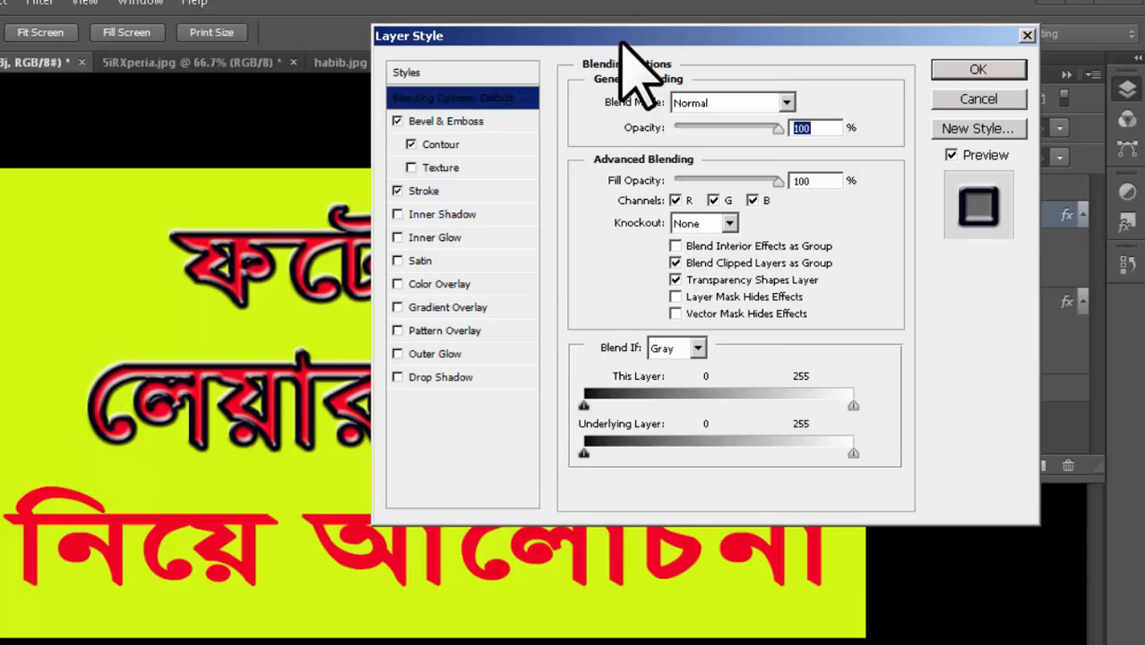
left_click_drag(621, 39, 714, 33)
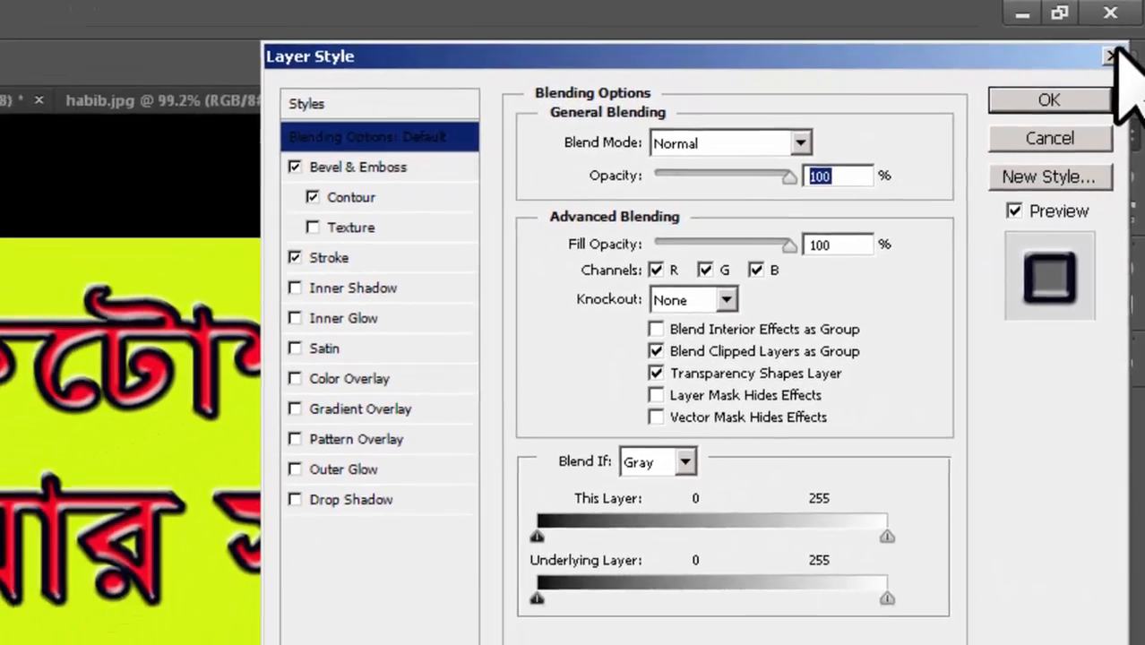
left_click(1111, 56)
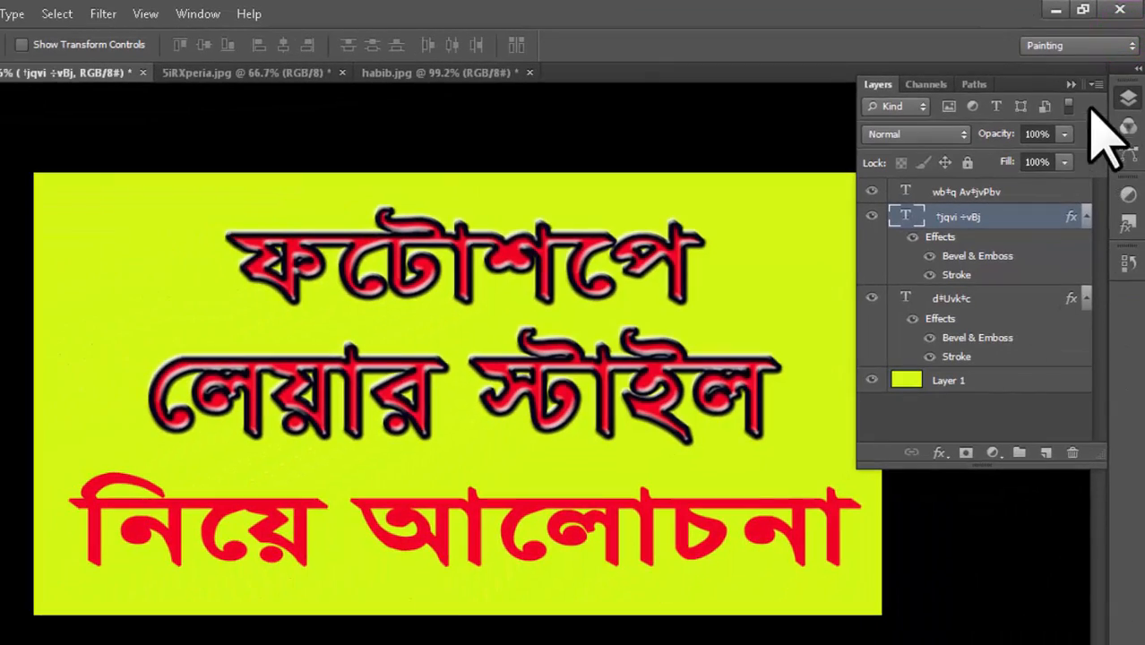
left_click(1069, 82)
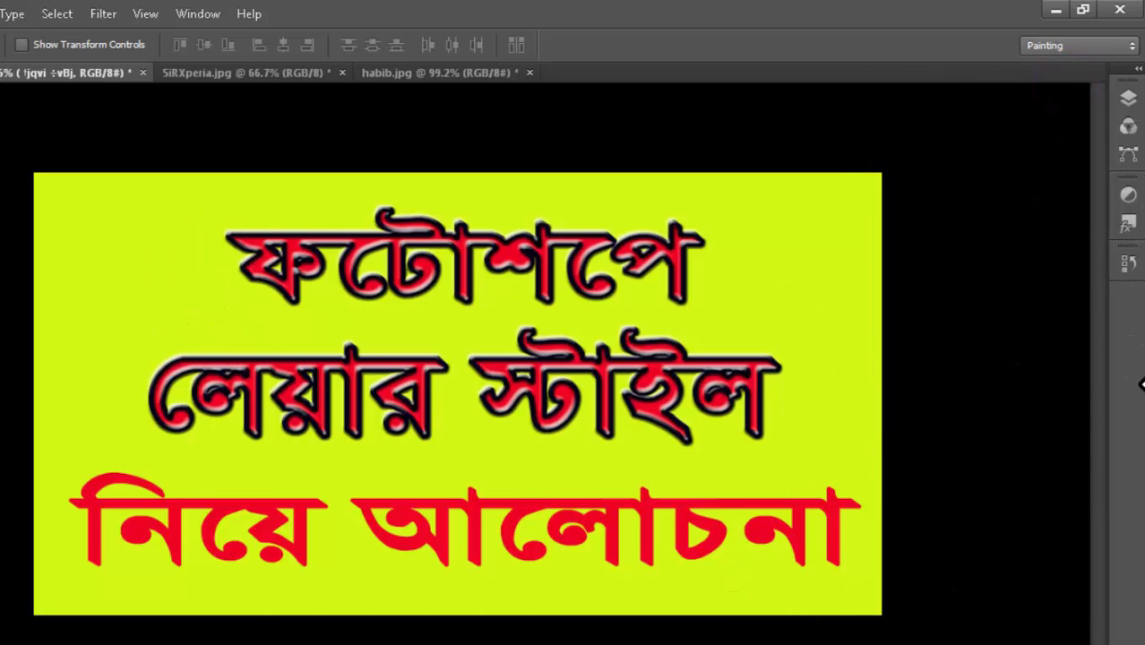
Switch to the portrait photo document and convert its locked Background into a regular layer.
left_click(408, 81)
scroll(448, 555, "up", 1)
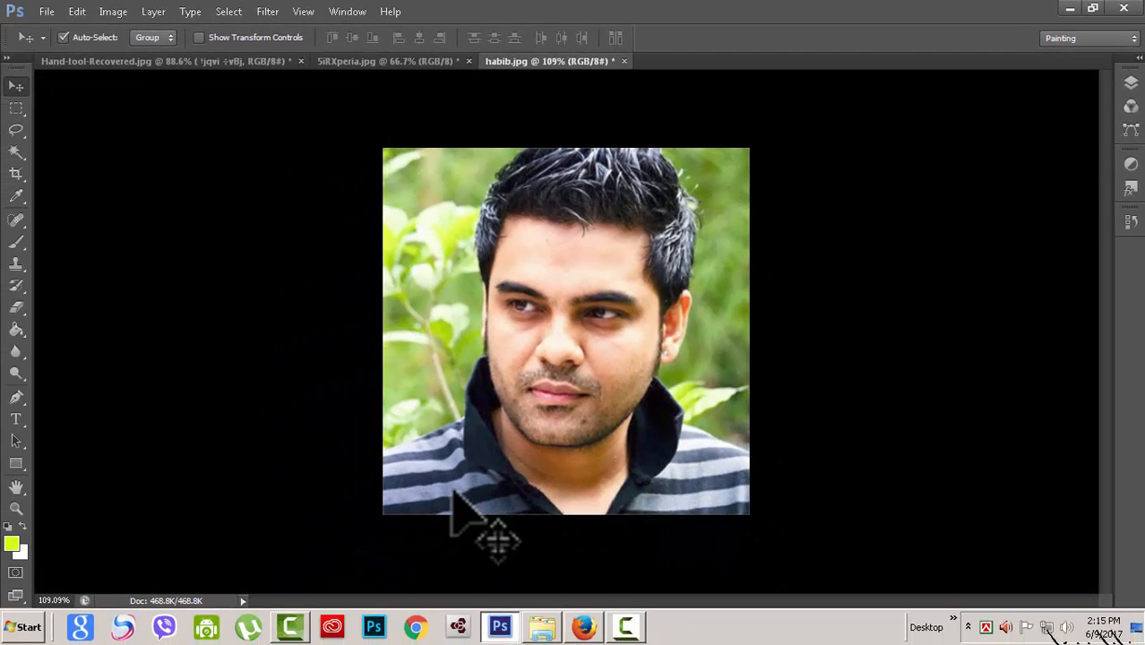
left_click(1130, 82)
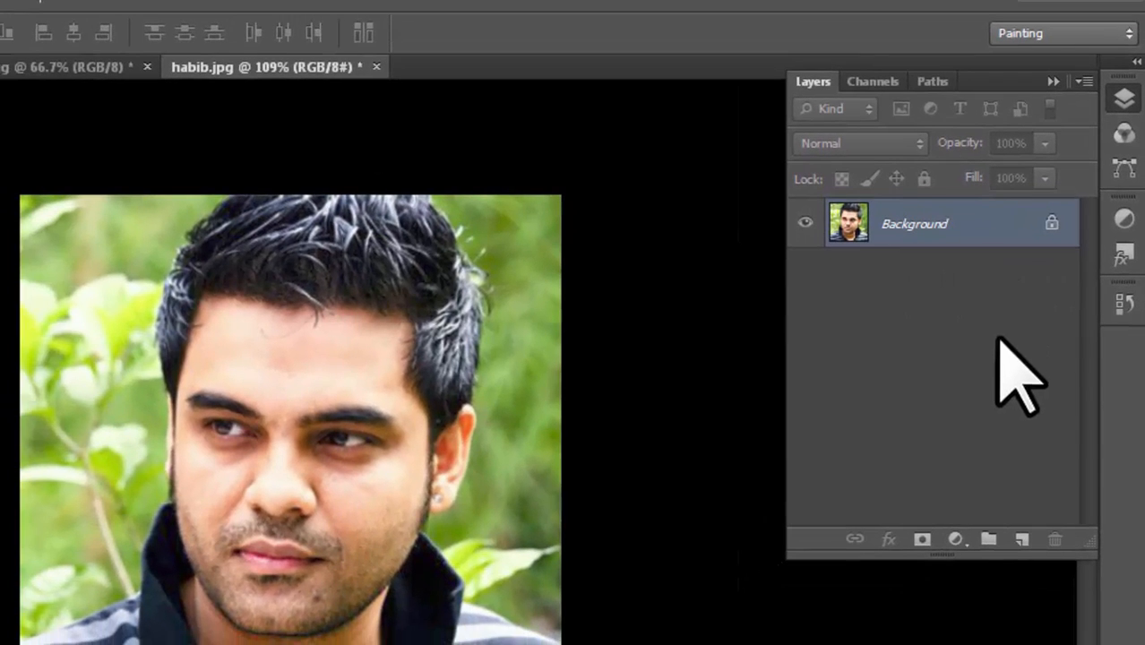
double_click(1053, 226, "alt")
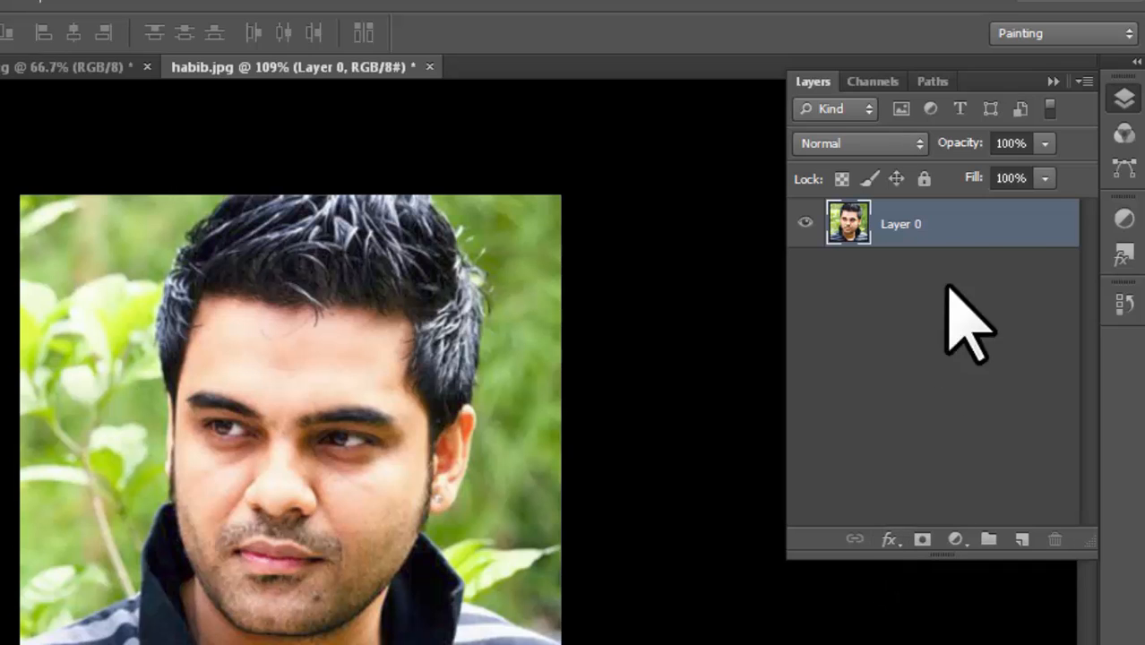
Add a Stroke effect to the portrait layer with a size of 27 px.
double_click(979, 231)
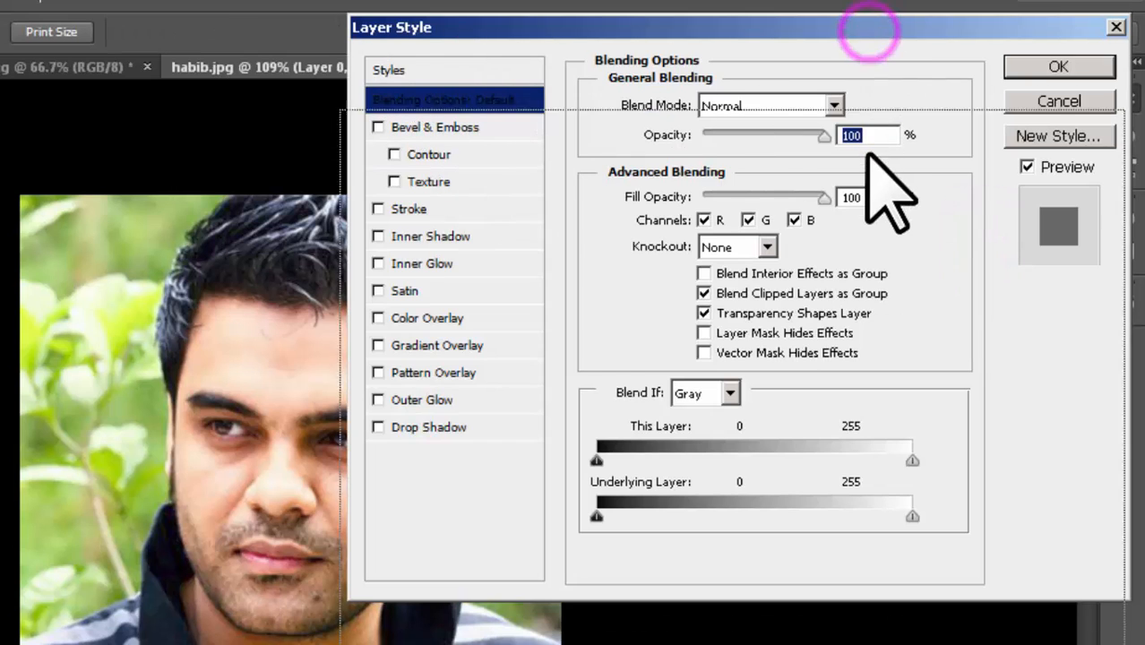
left_click_drag(934, 174, 965, 144)
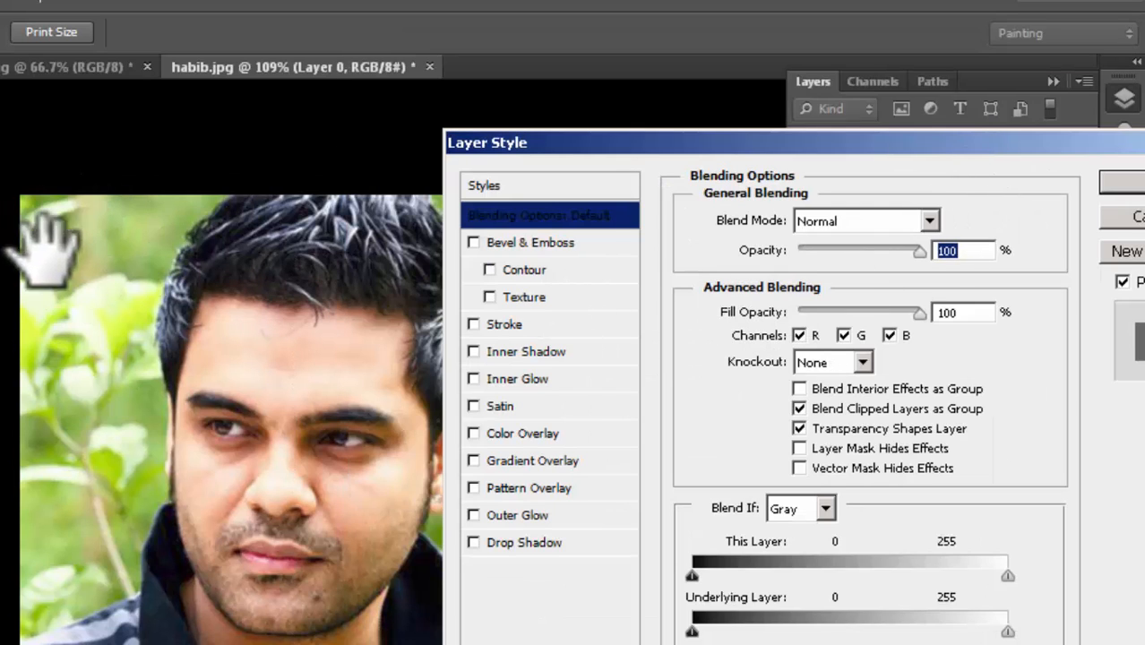
left_click(474, 325)
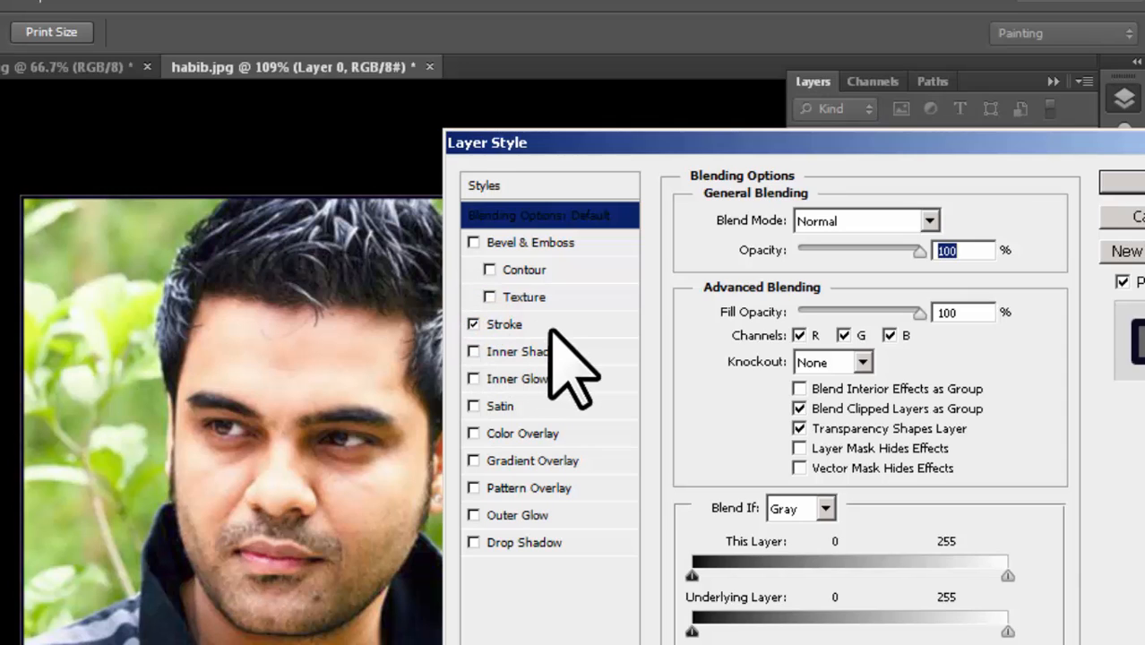
left_click(544, 326)
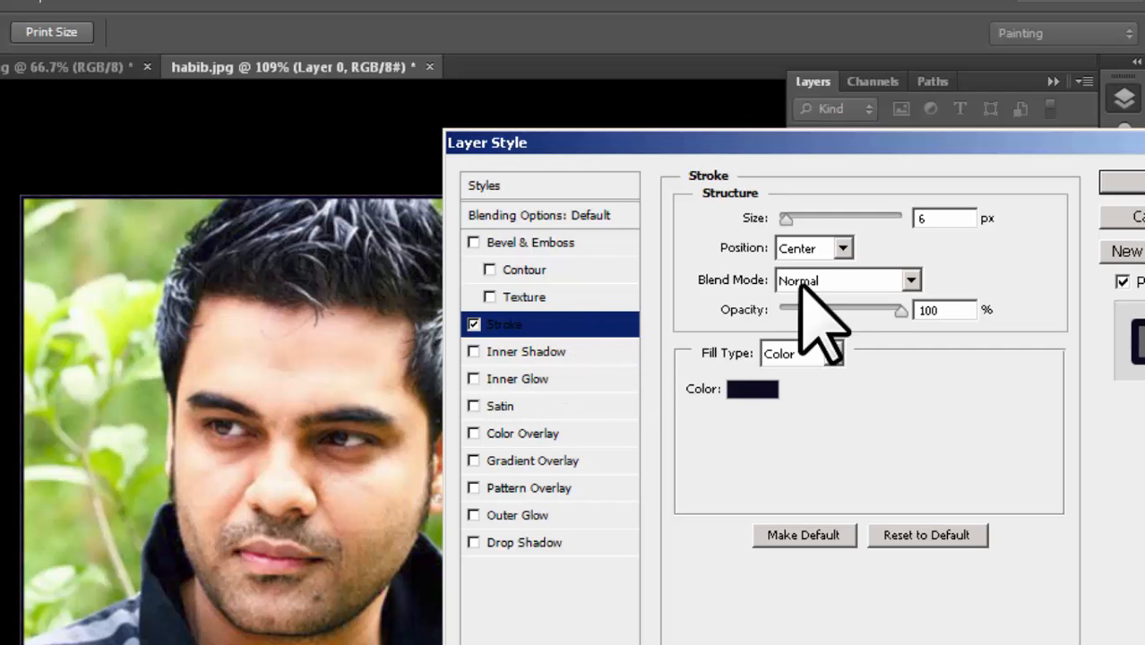
left_click_drag(786, 219, 799, 219)
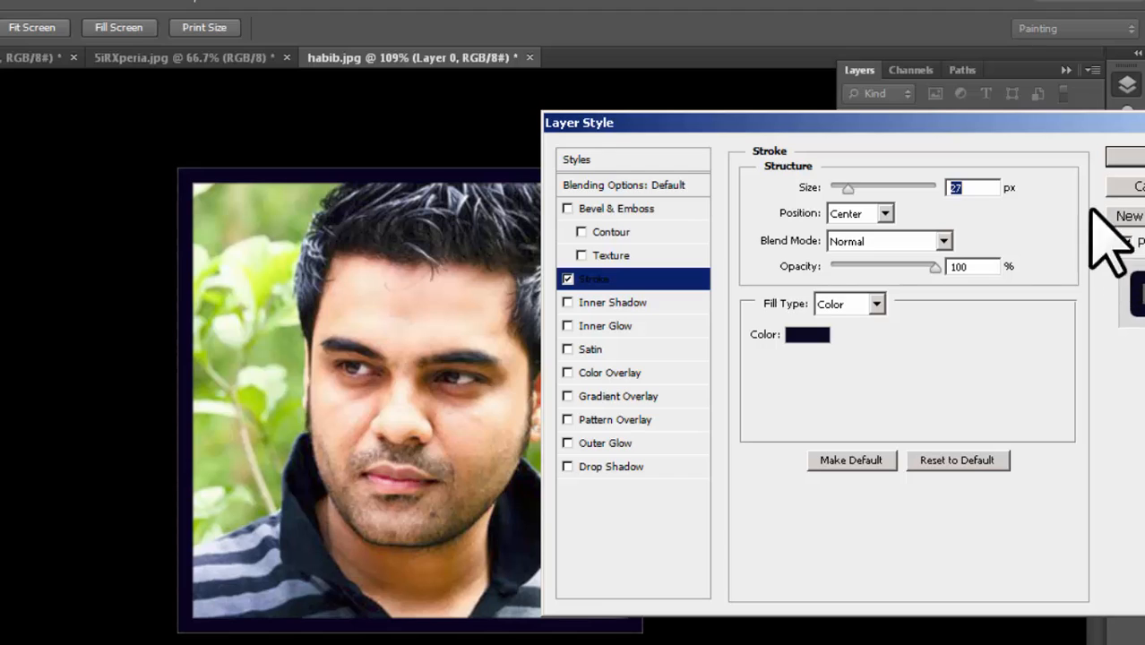
left_click_drag(951, 119, 839, 107)
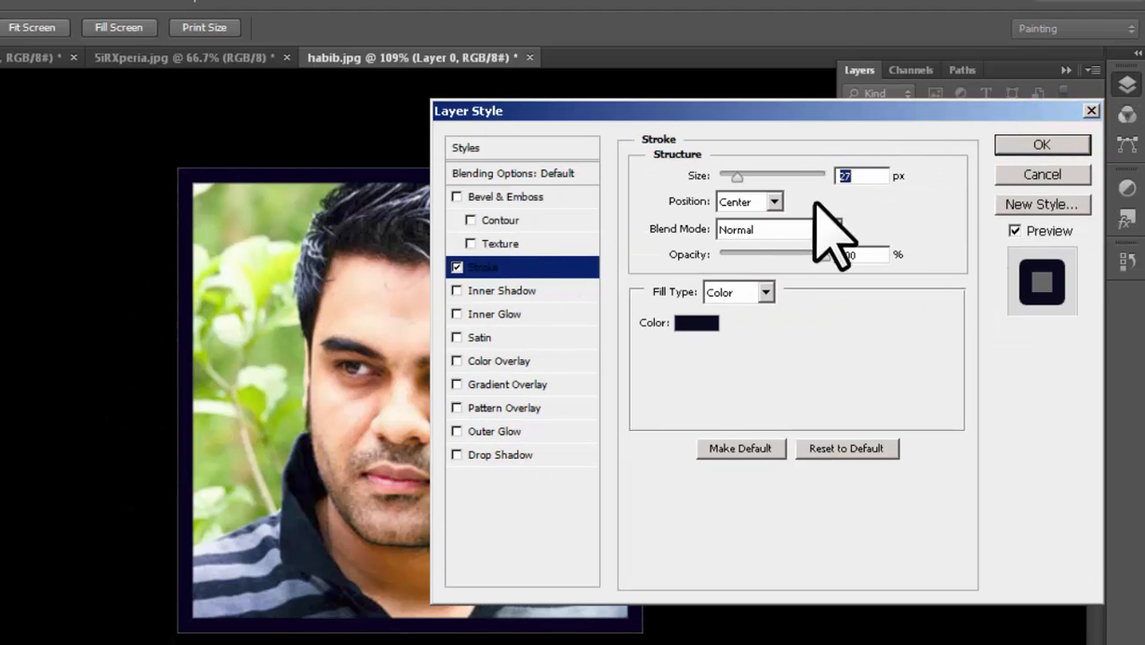
Try the Outside position for the photo's stroke, settle on Inside and set its size to 16 px.
left_click(775, 202)
left_click(760, 228)
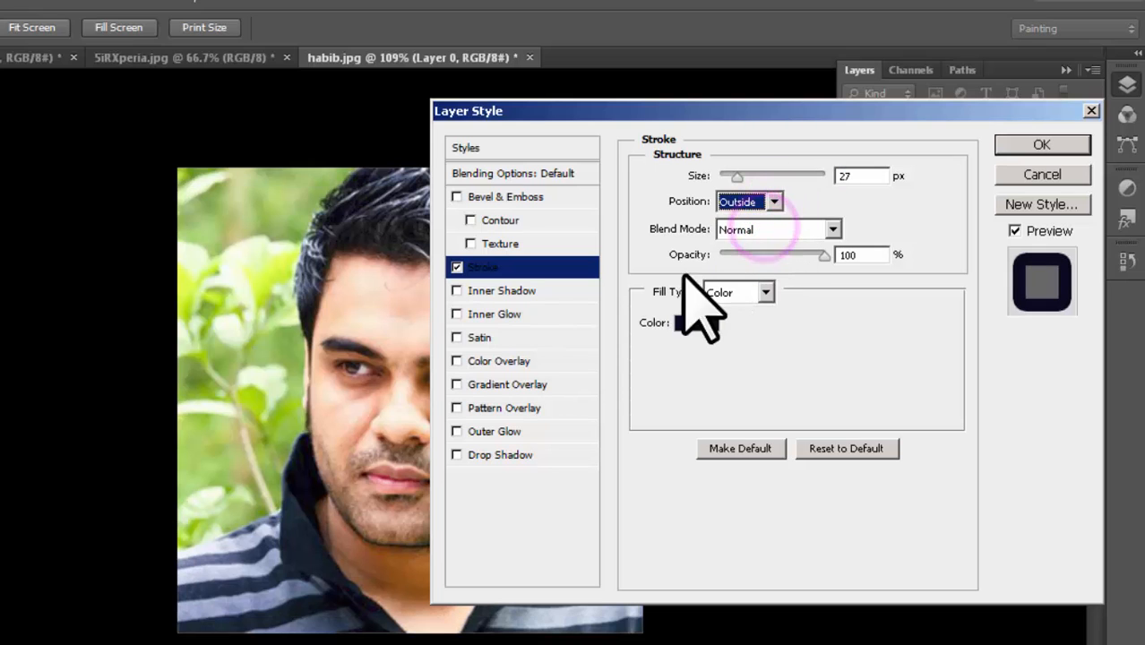
left_click(774, 202)
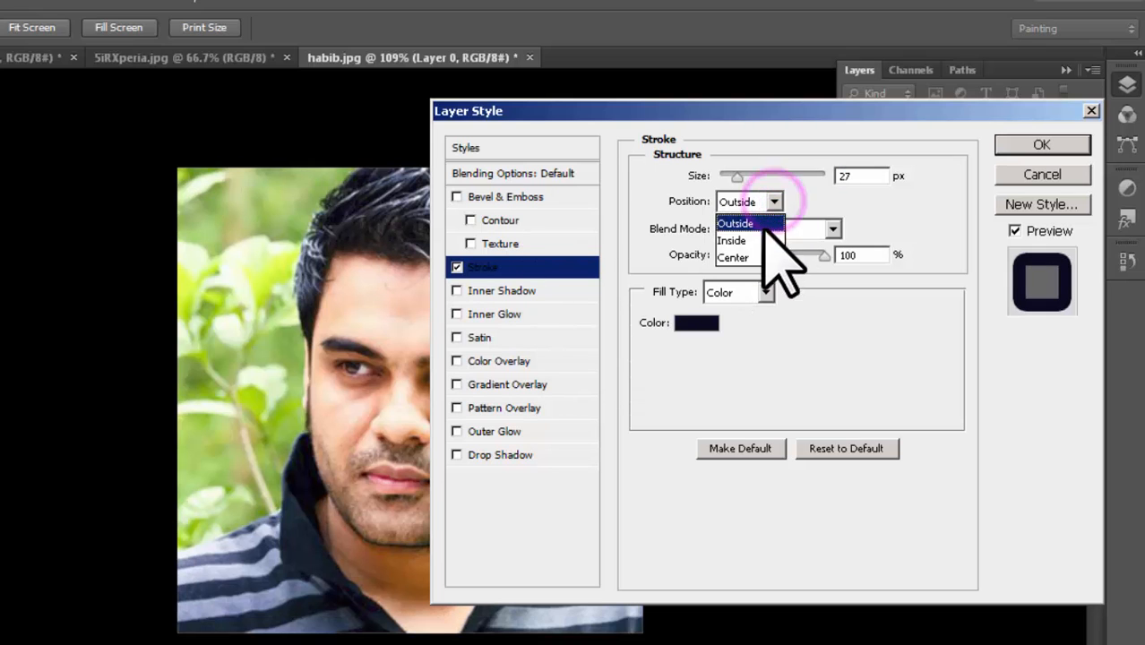
left_click(758, 239)
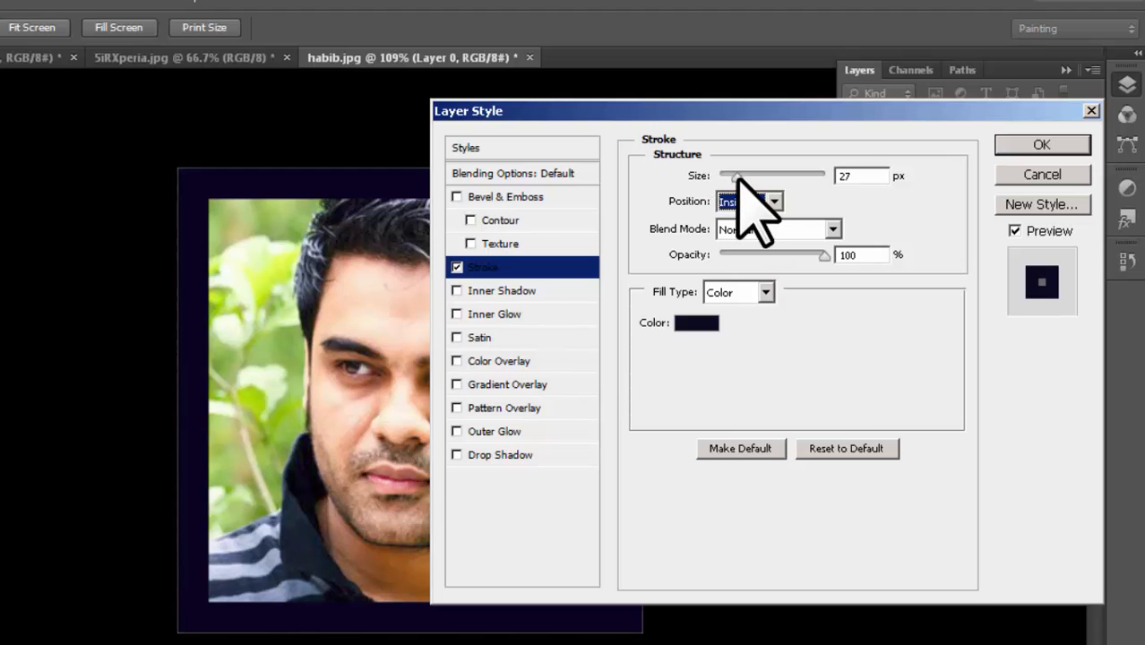
left_click_drag(737, 174, 732, 178)
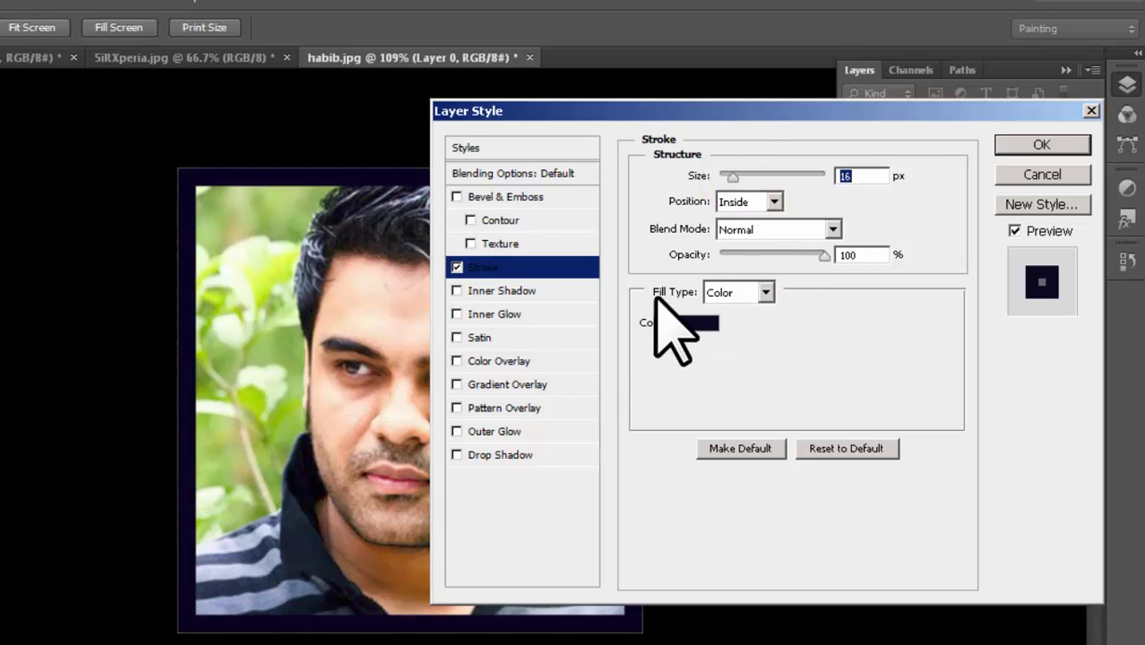
Change the fill type of the photo's stroke to Pattern and move the settings clear of the portrait.
left_click(751, 296)
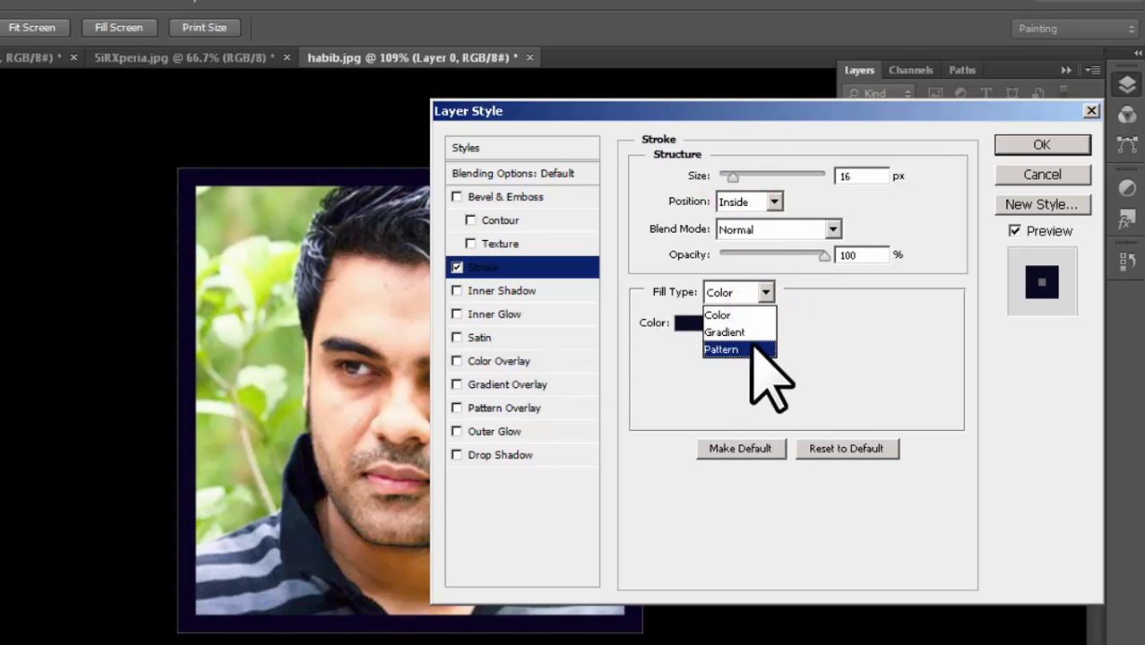
left_click(747, 350)
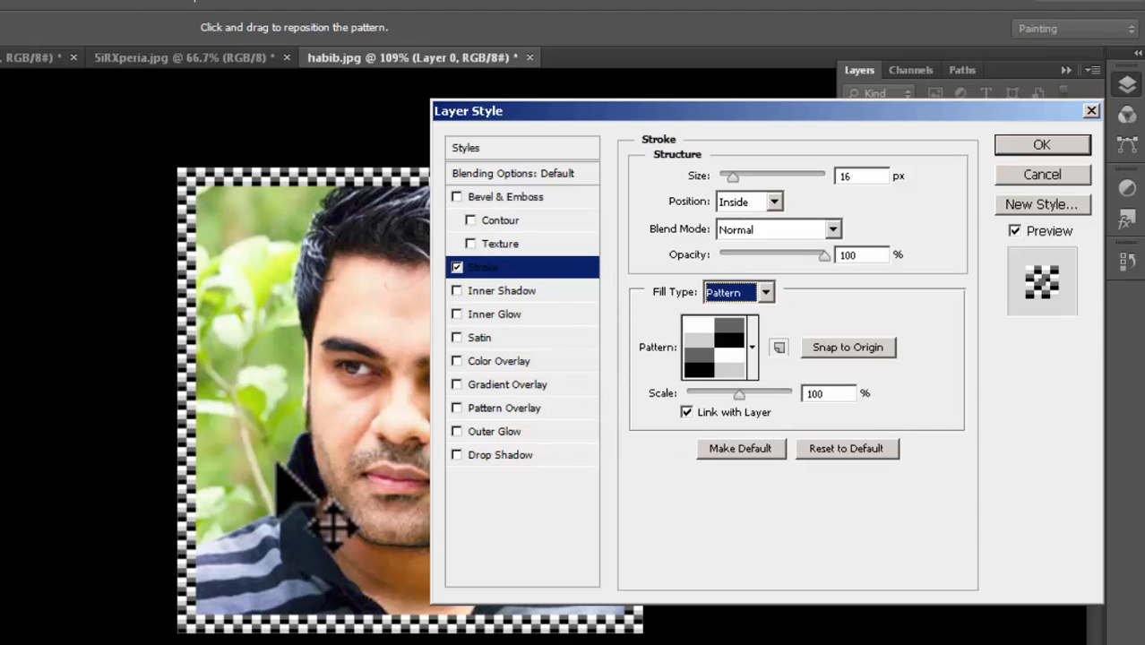
left_click_drag(665, 108, 840, 71)
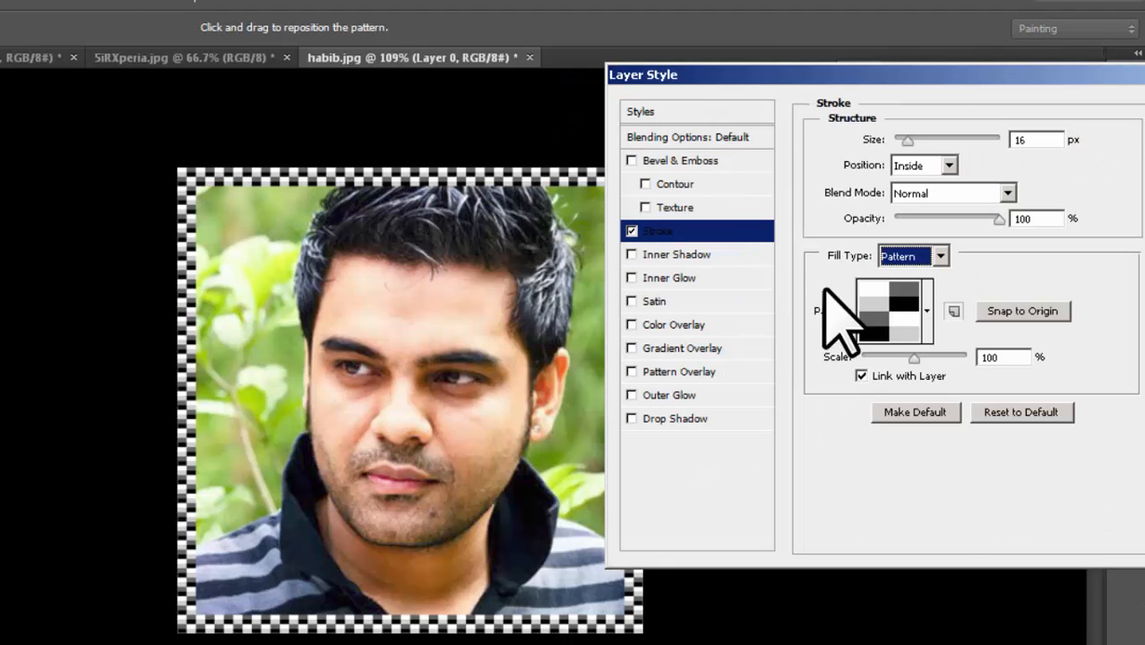
Fill the photo's stroke with the colorful concentric-circle pattern at a scale of 29%, after trying a smaller scale on the checkered pattern.
left_click_drag(911, 356, 885, 357)
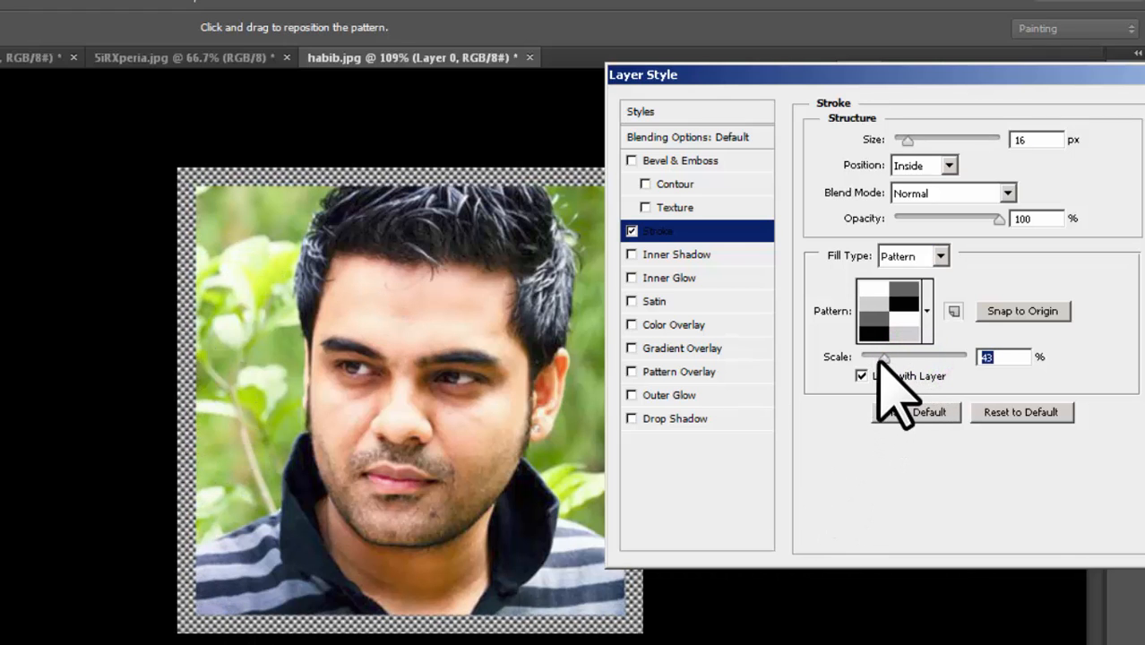
mouse_move(880, 359)
left_mouse_down()
mouse_move(932, 359)
mouse_move(913, 358)
left_mouse_up()
left_click(928, 312)
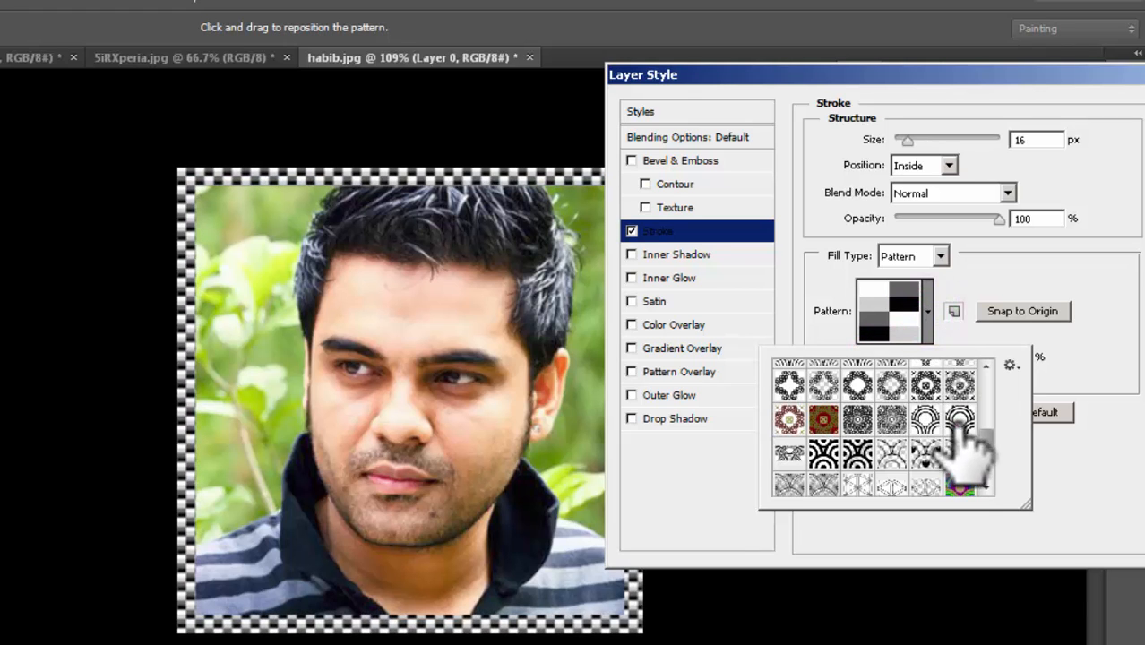
left_click(960, 423)
left_click(962, 487)
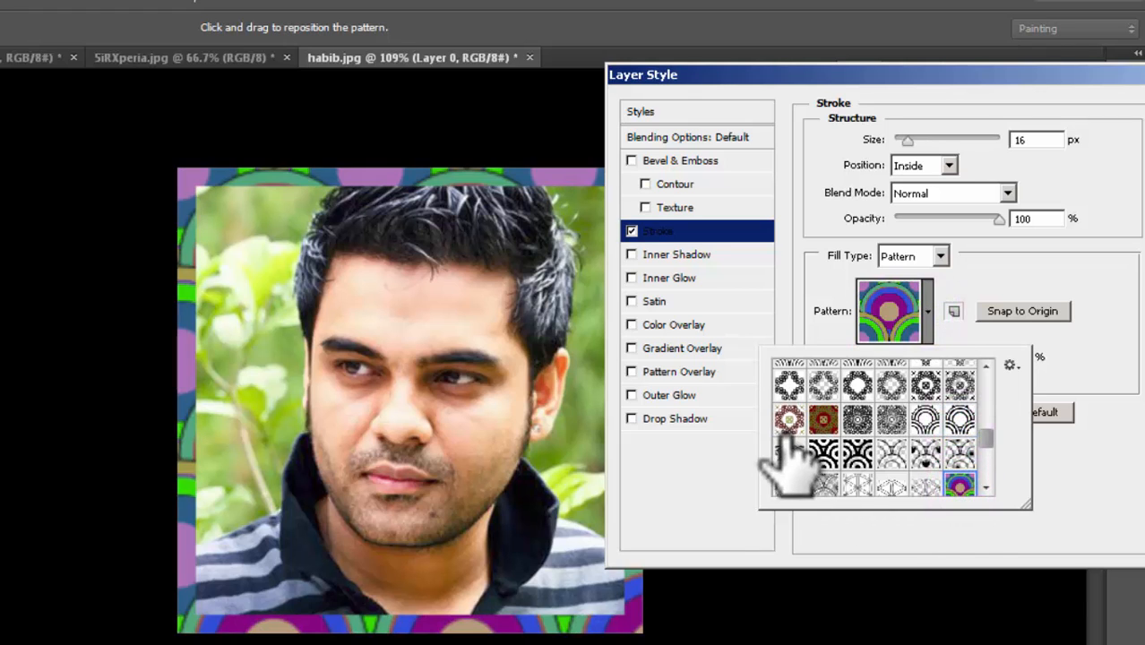
left_click(1074, 460)
mouse_move(916, 358)
left_mouse_down()
mouse_move(914, 369)
mouse_move(880, 360)
mouse_move(877, 305)
left_mouse_up()
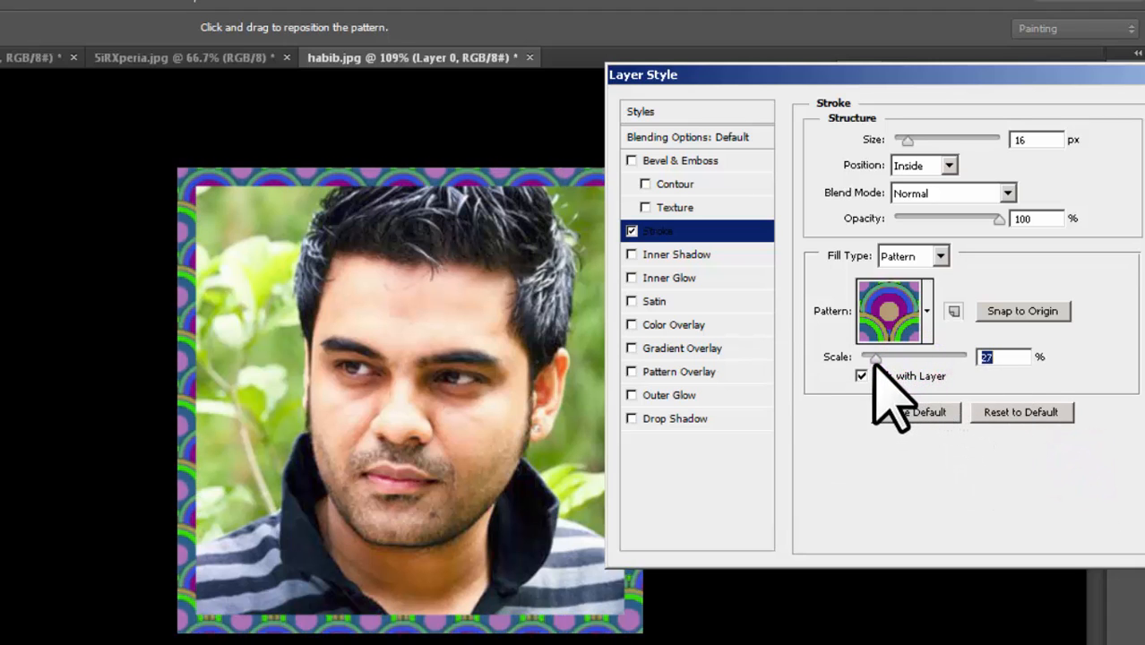
Add Bevel & Emboss and a Drop Shadow angled at 68° to the portrait layer, and apply the layer style.
left_click(631, 161)
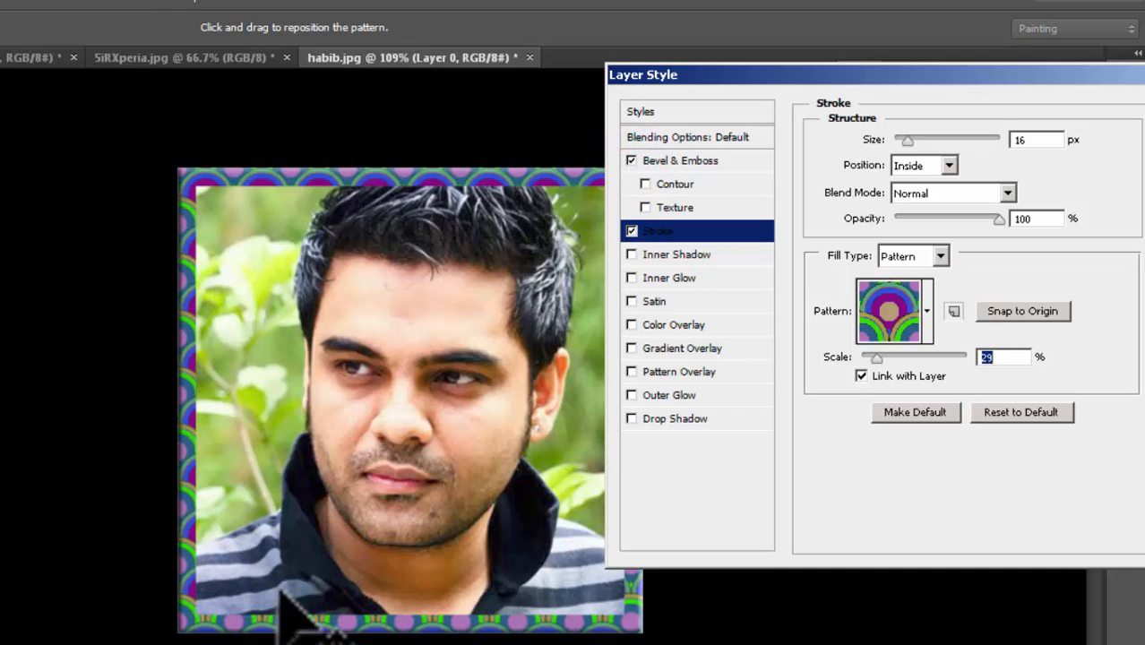
left_click(631, 419)
left_click(722, 418)
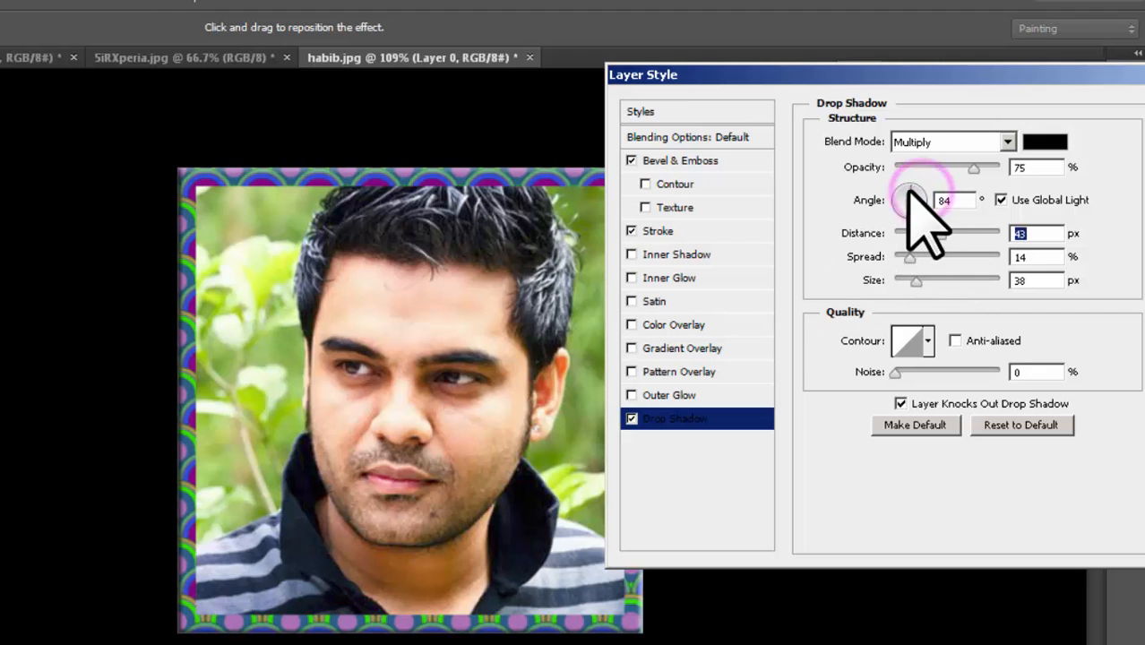
left_click_drag(913, 190, 913, 191)
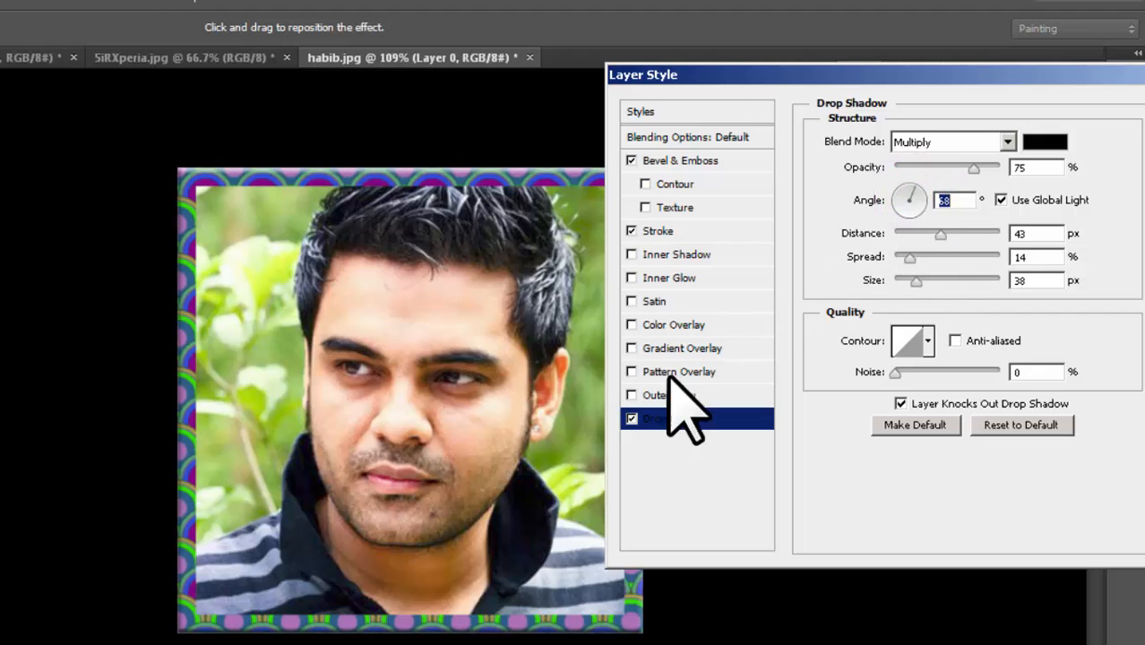
left_click_drag(917, 75, 445, 83)
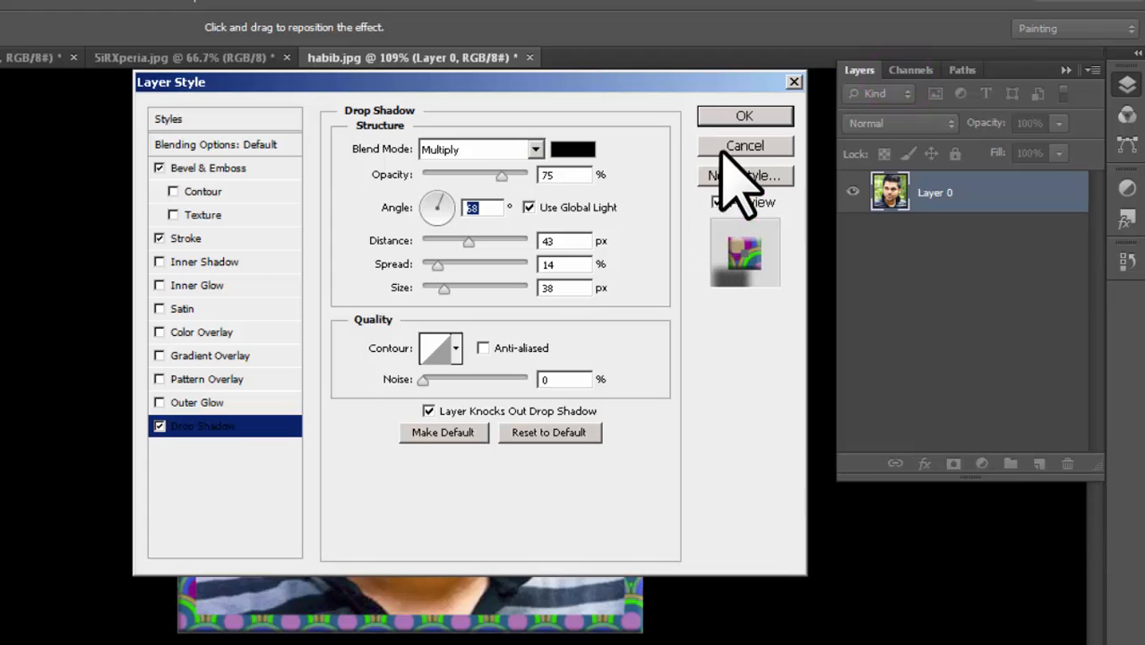
left_click(743, 117)
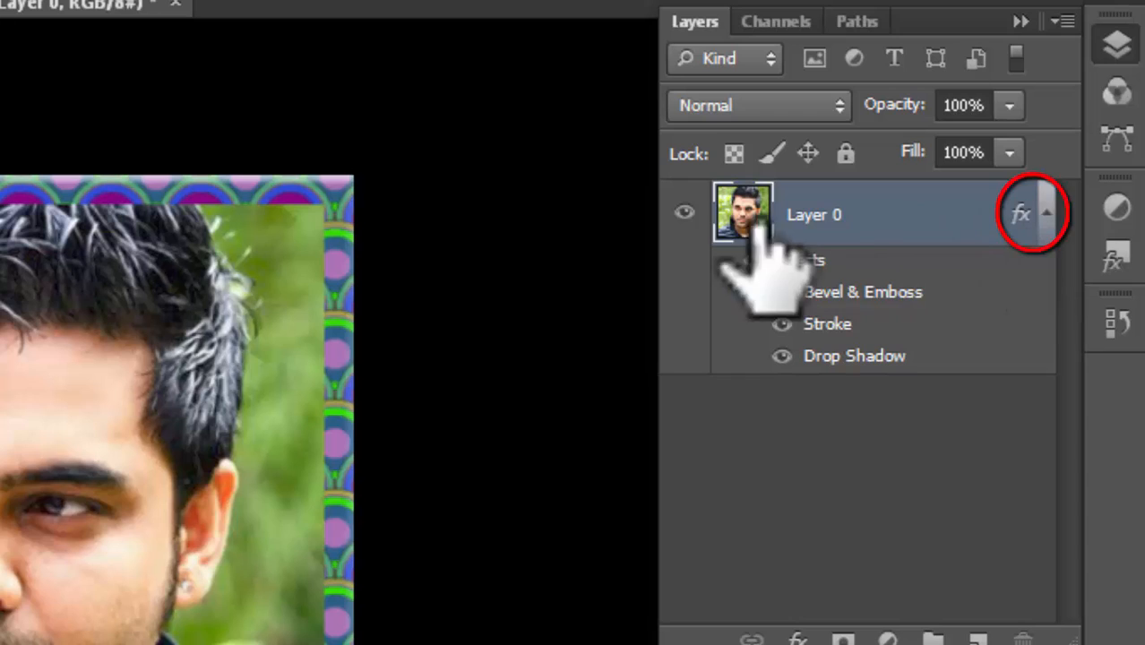
Collapse and expand the portrait layer's effects list, and toggle the visibility of Drop Shadow and Bevel & Emboss to compare the results.
left_click(1046, 215)
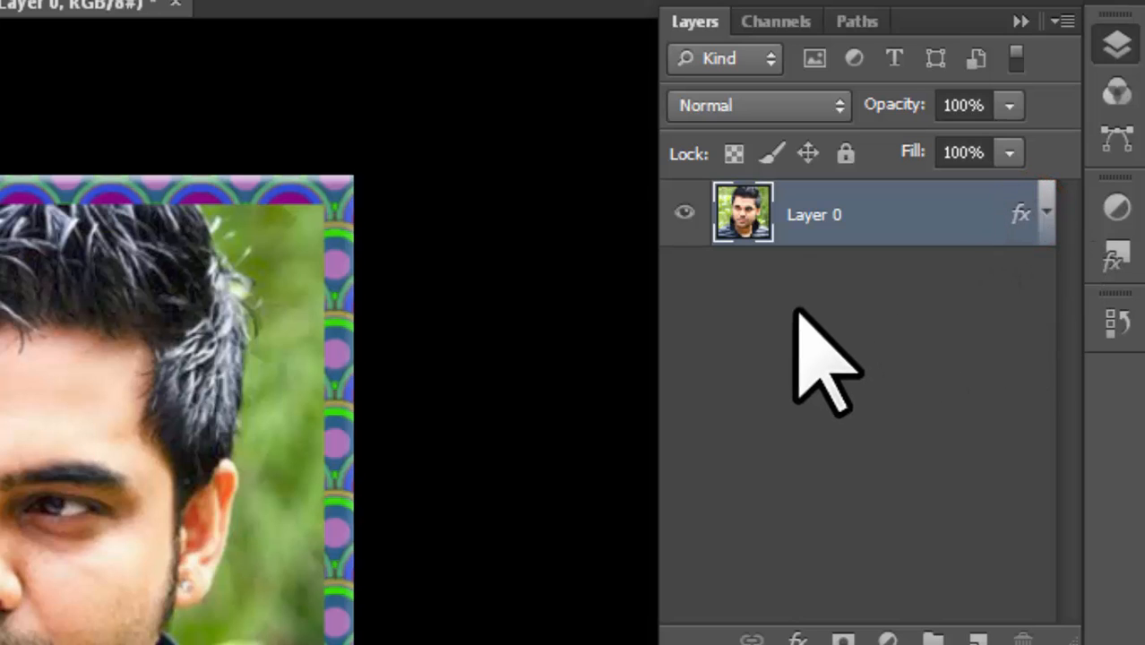
left_click(1046, 213)
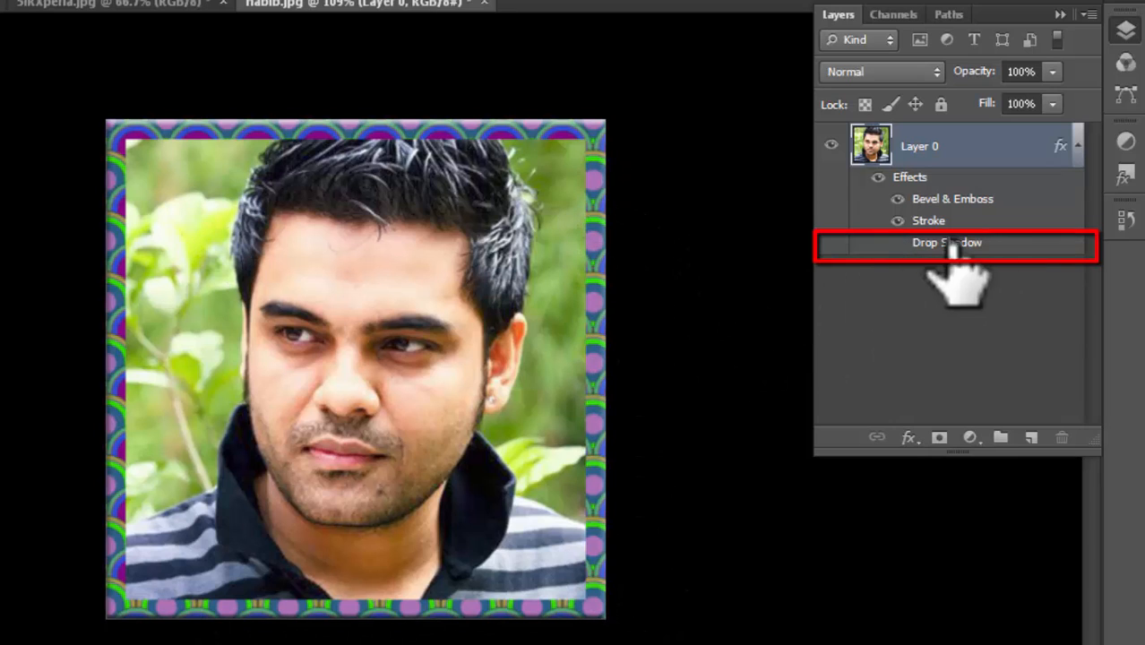
left_click(899, 243)
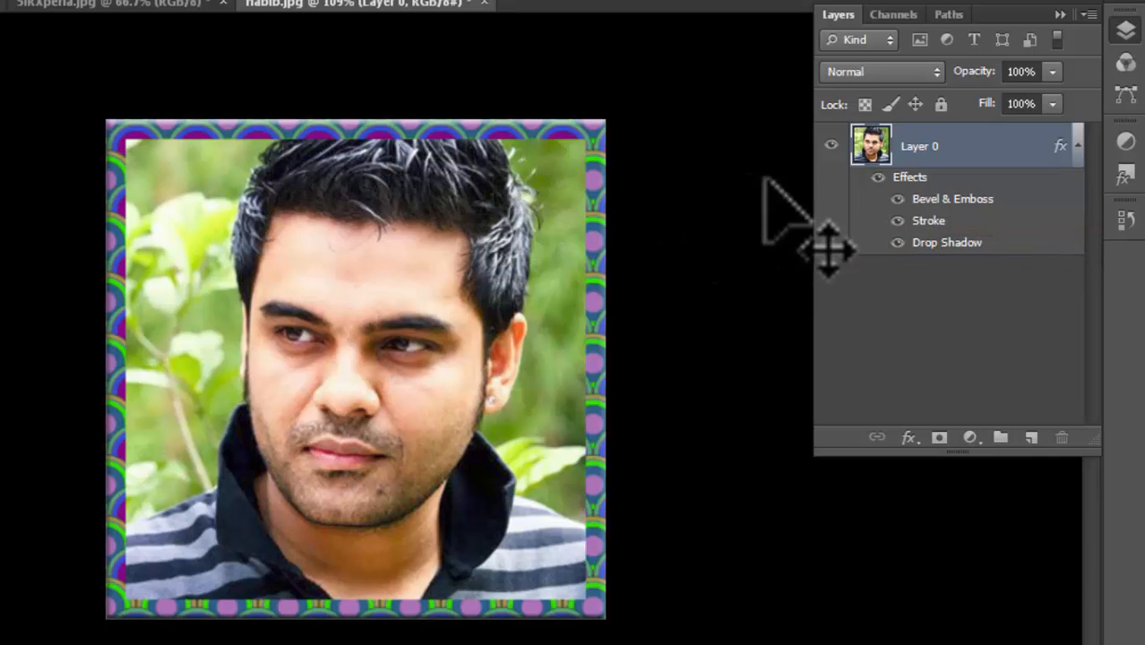
left_click(899, 199)
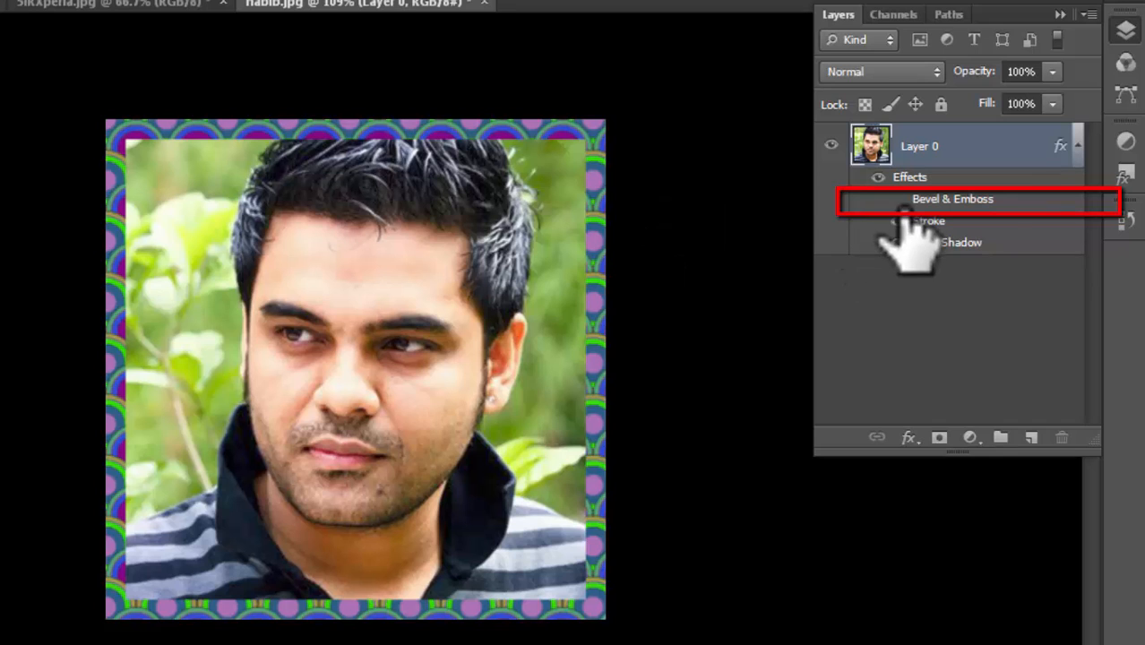
left_click(909, 438)
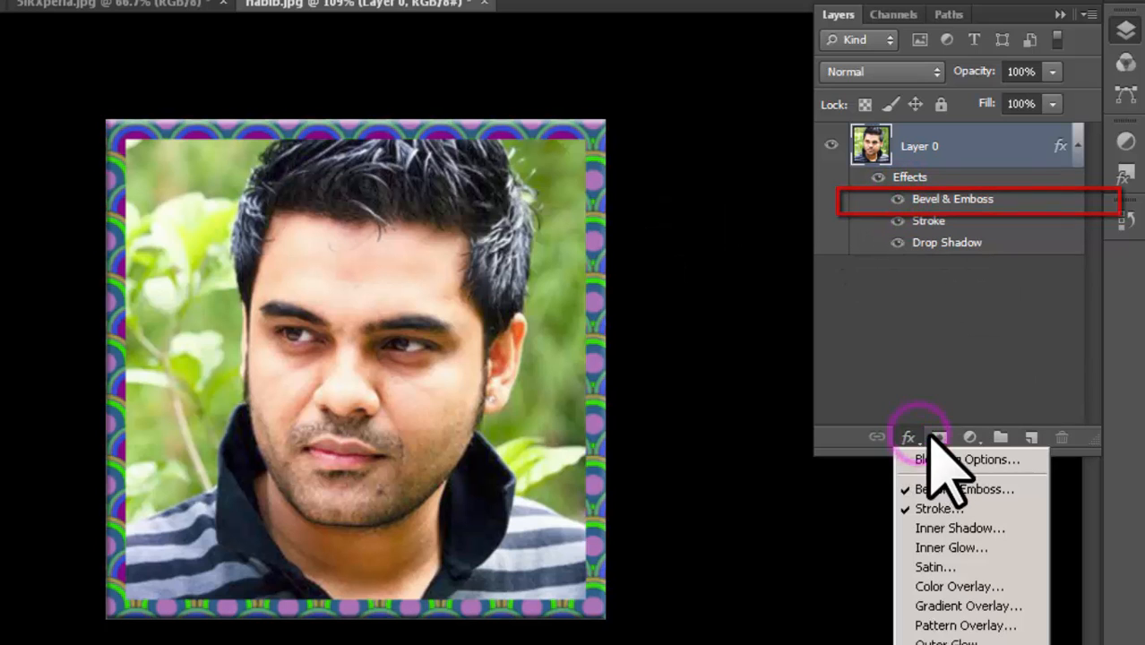
left_click(935, 459)
left_click_drag(527, 30, 123, 150)
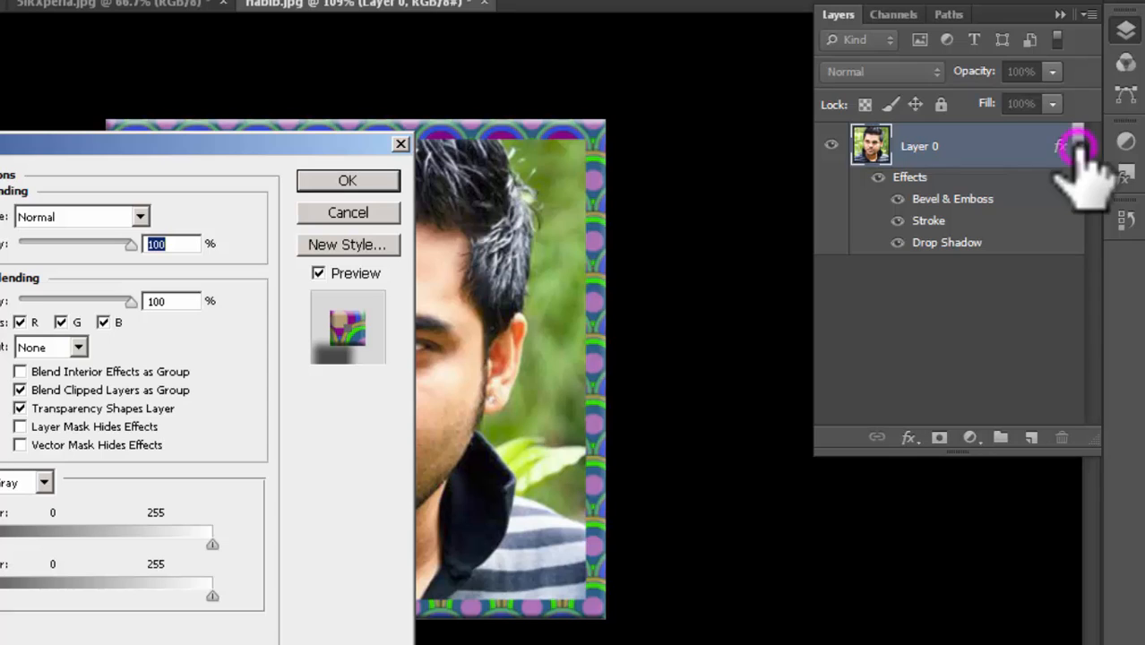
left_click(346, 215)
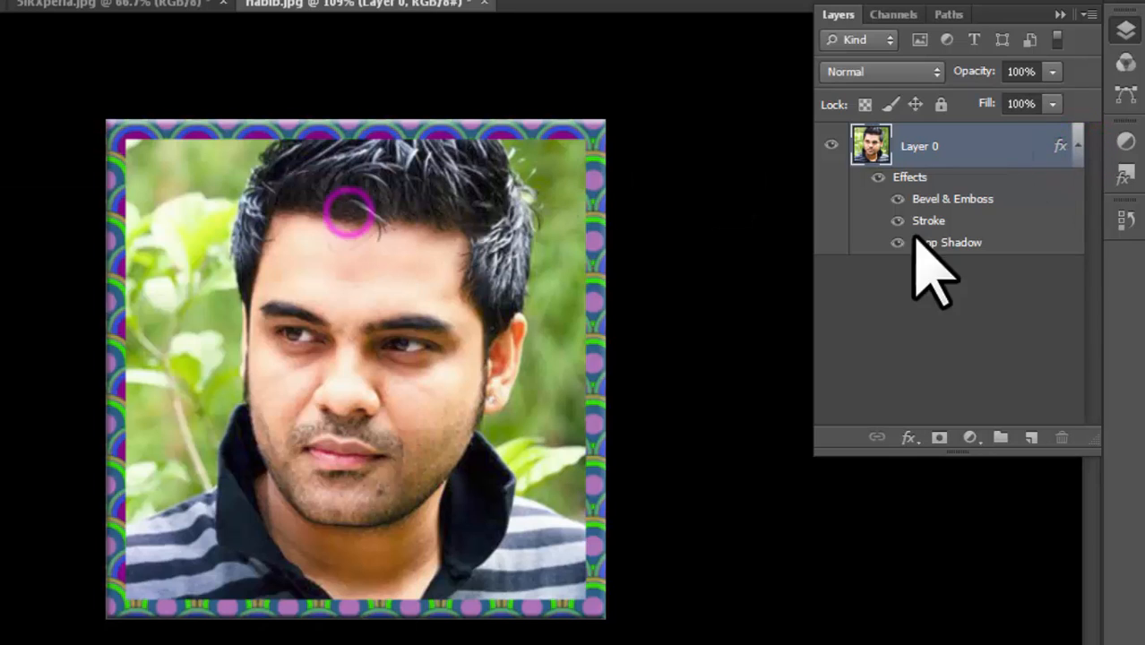
Fold and unfold the portrait layer's effects list, and hide and show all its effects to compare the photo with and without them.
left_click(1075, 146)
left_click(1075, 146)
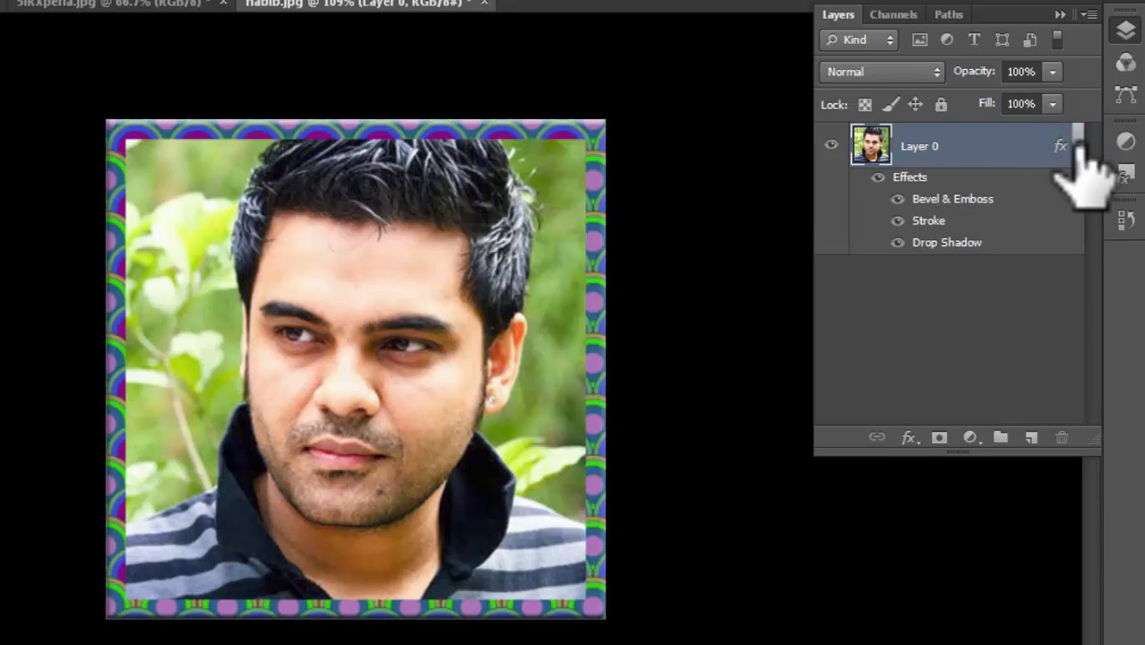
left_click(1076, 145)
left_click(1076, 146)
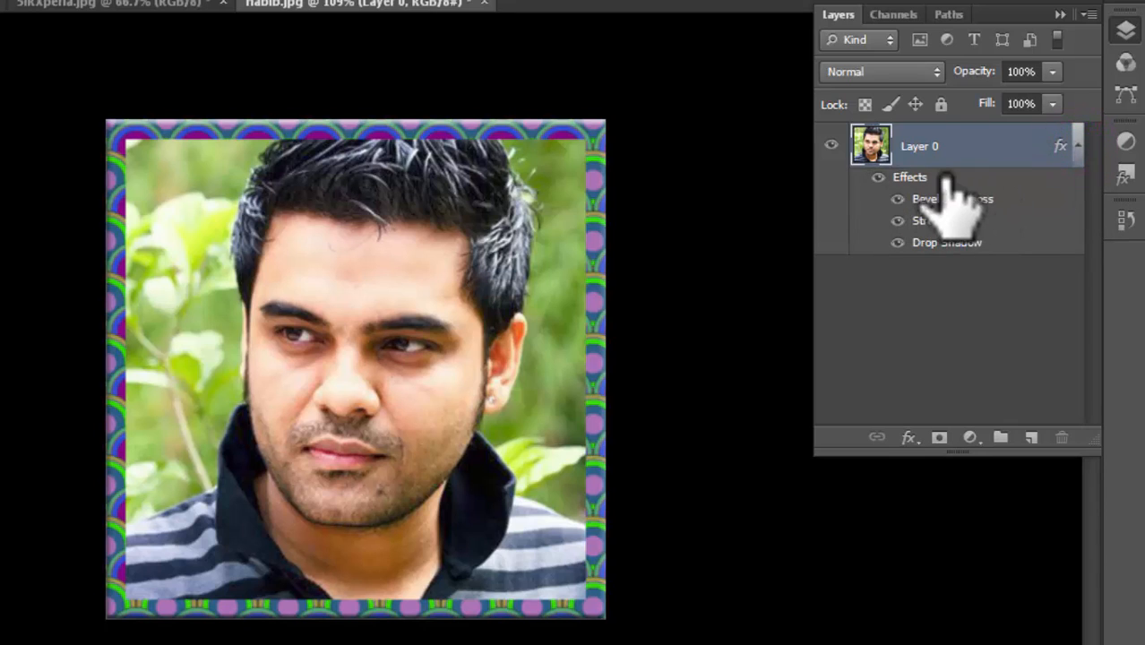
left_click(877, 177)
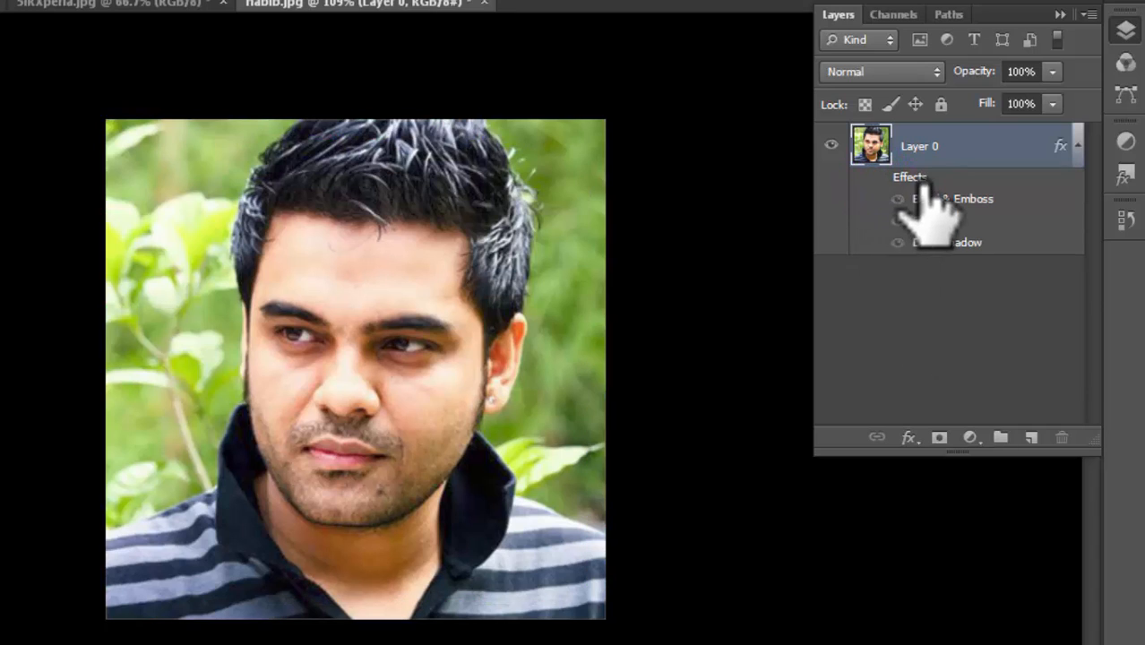
left_click(881, 177)
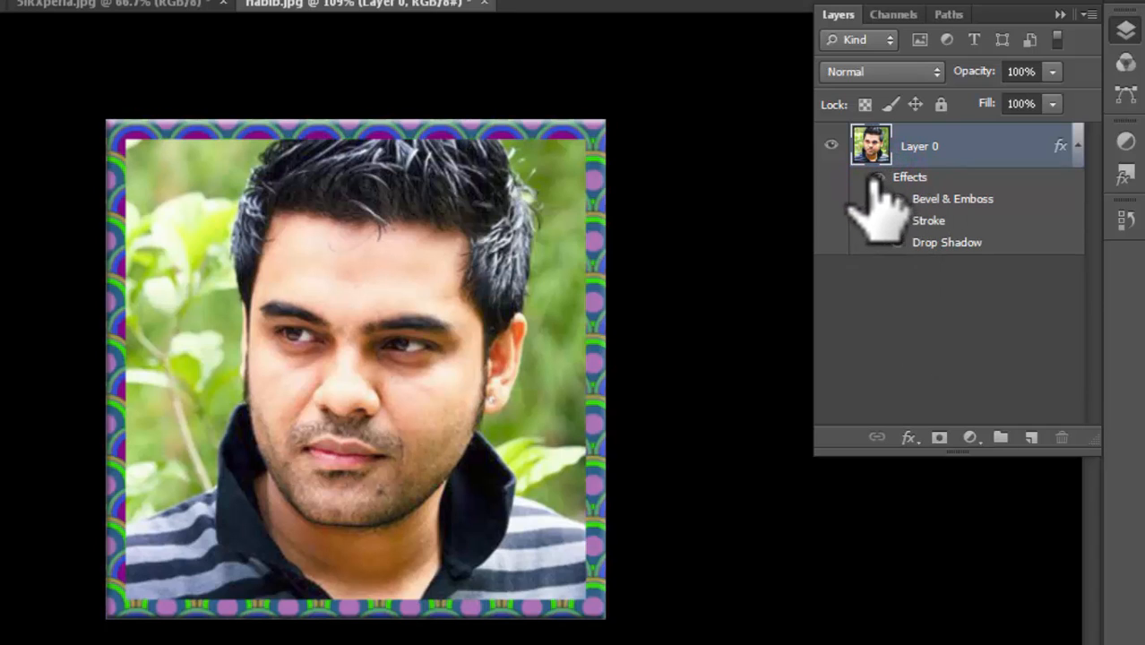
left_click(880, 177)
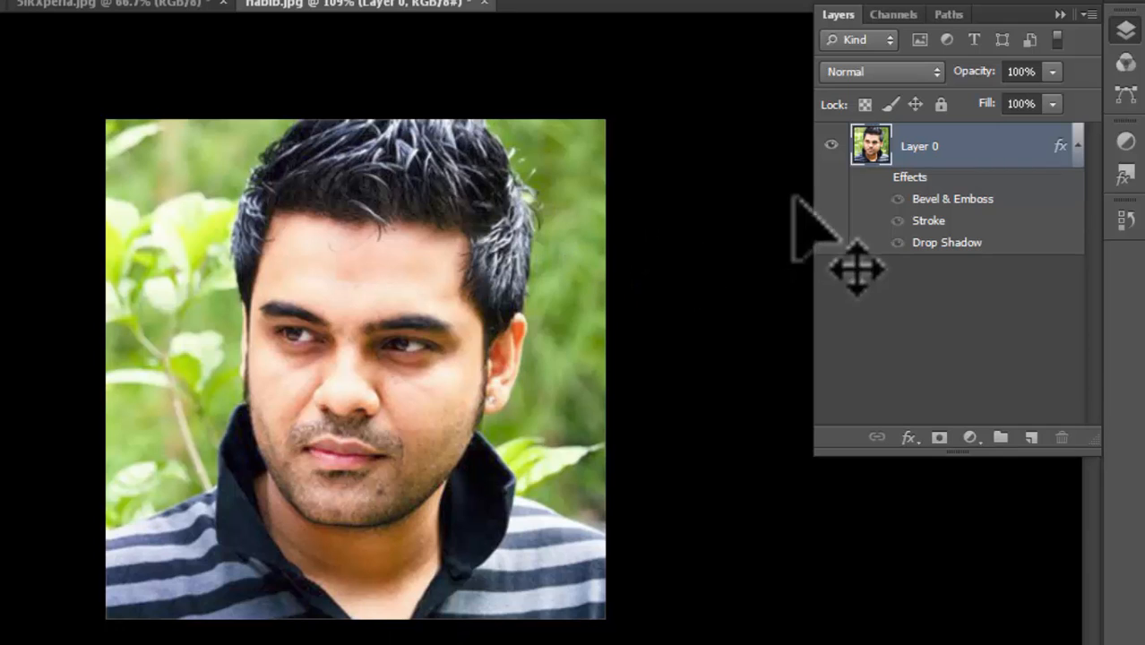
left_click(880, 177)
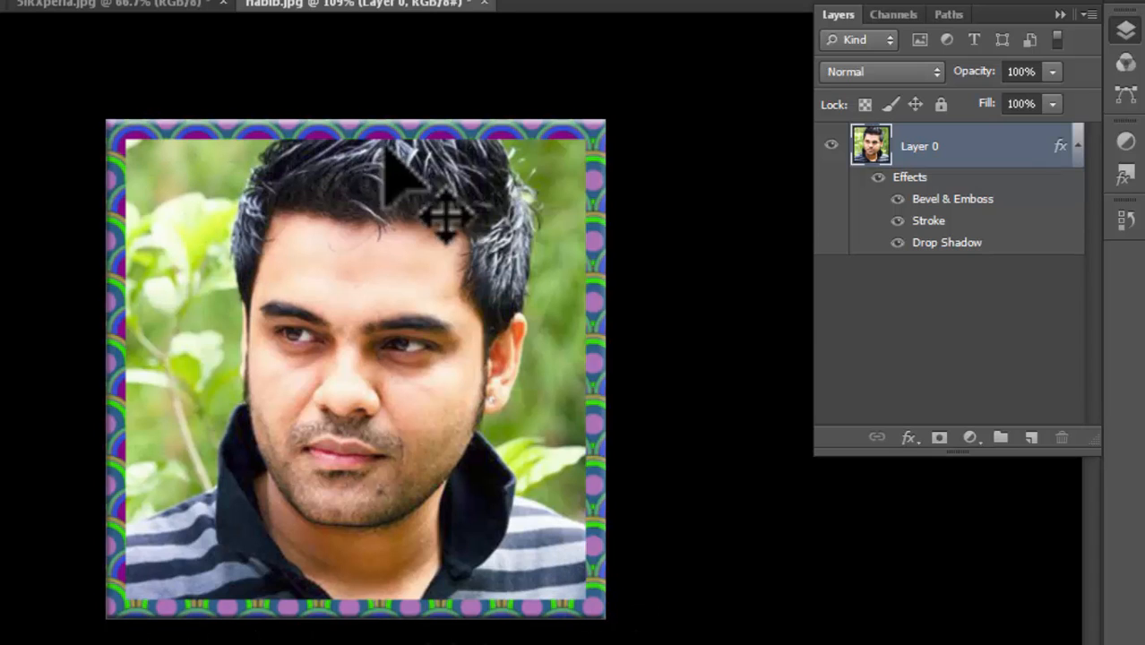
Toggle the visibility of the Stroke and Drop Shadow effects on the portrait layer and collapse its effects list.
left_click(899, 220)
left_click(899, 240)
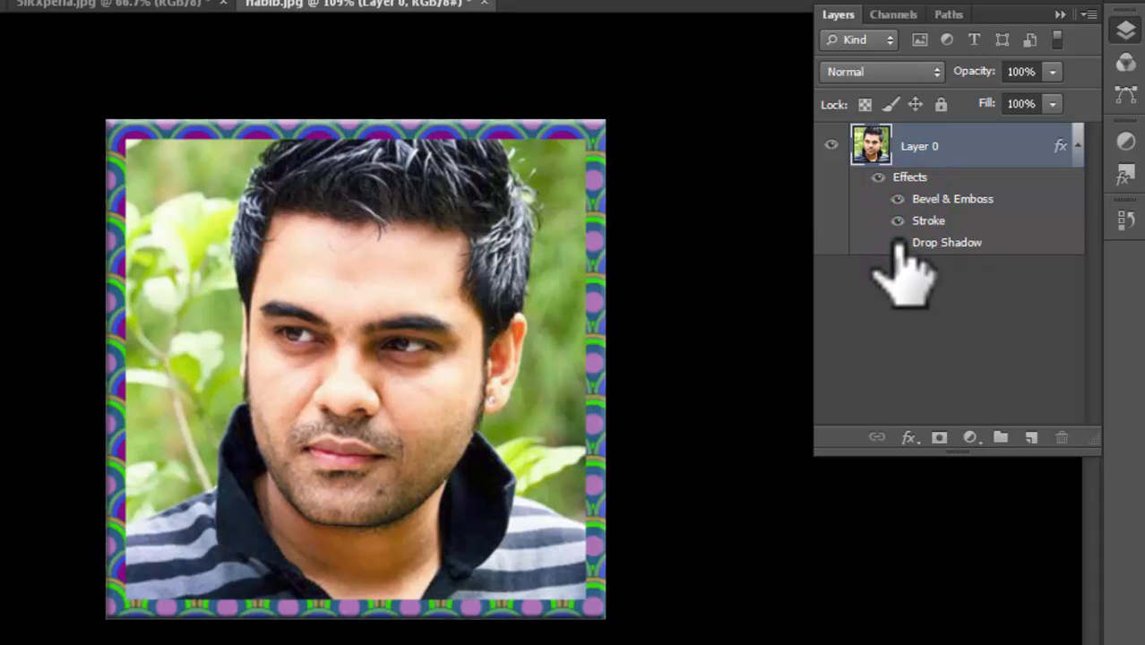
left_click(1079, 143)
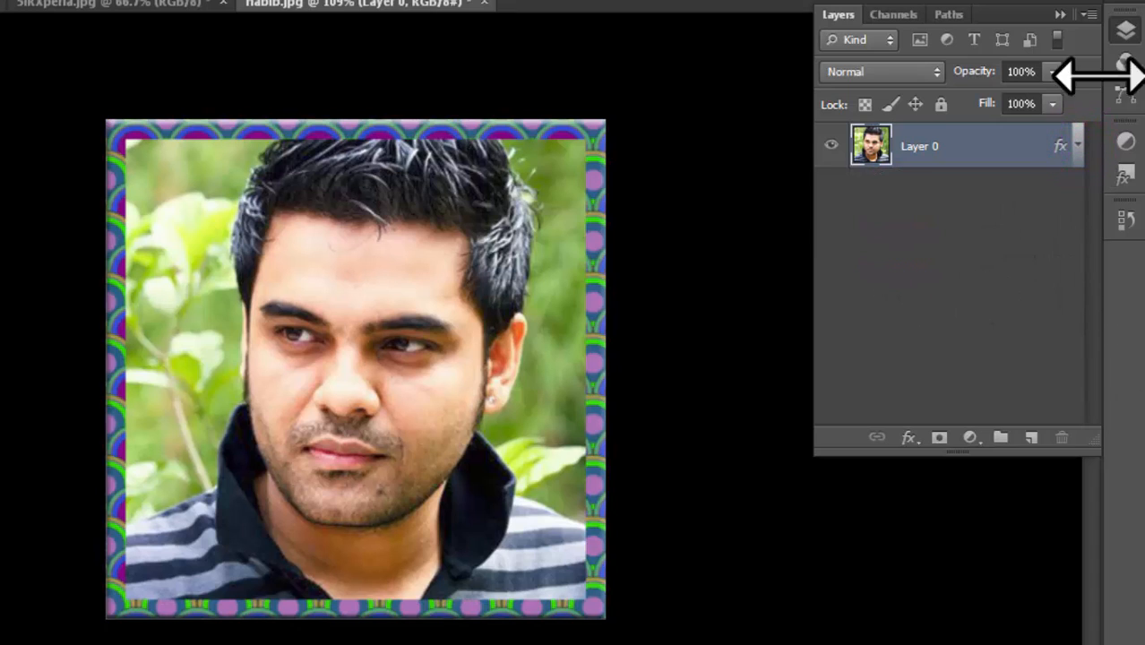
Switch to the butterfly document 5iRXperia.jpg and convert its locked Background into a regular layer.
left_click(1060, 14)
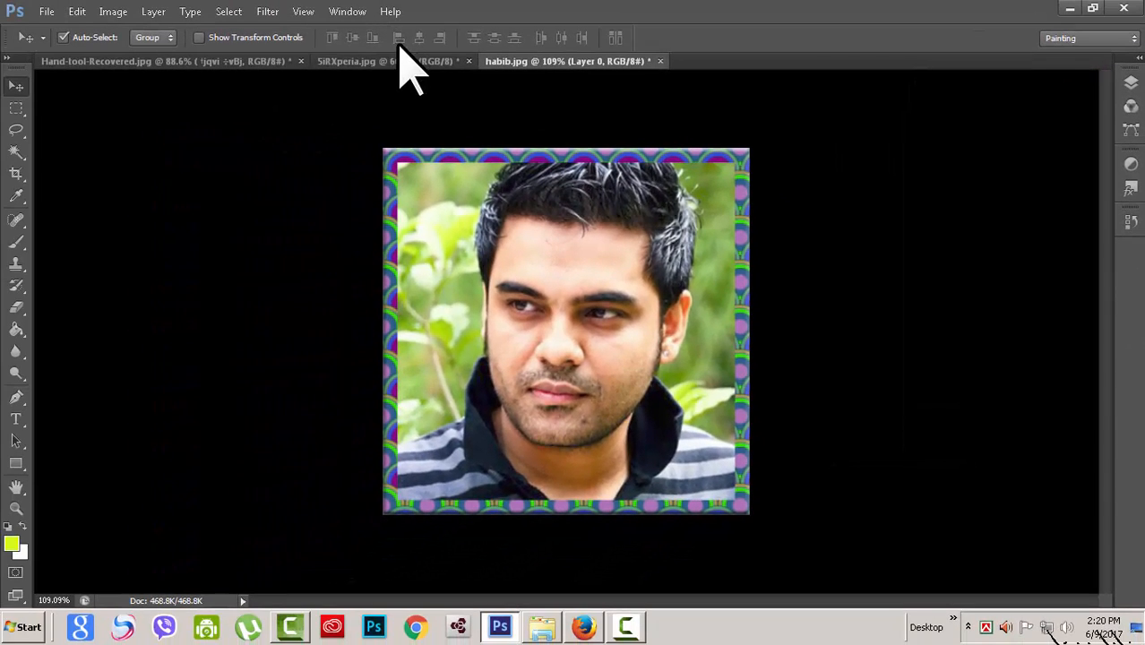
left_click(397, 61)
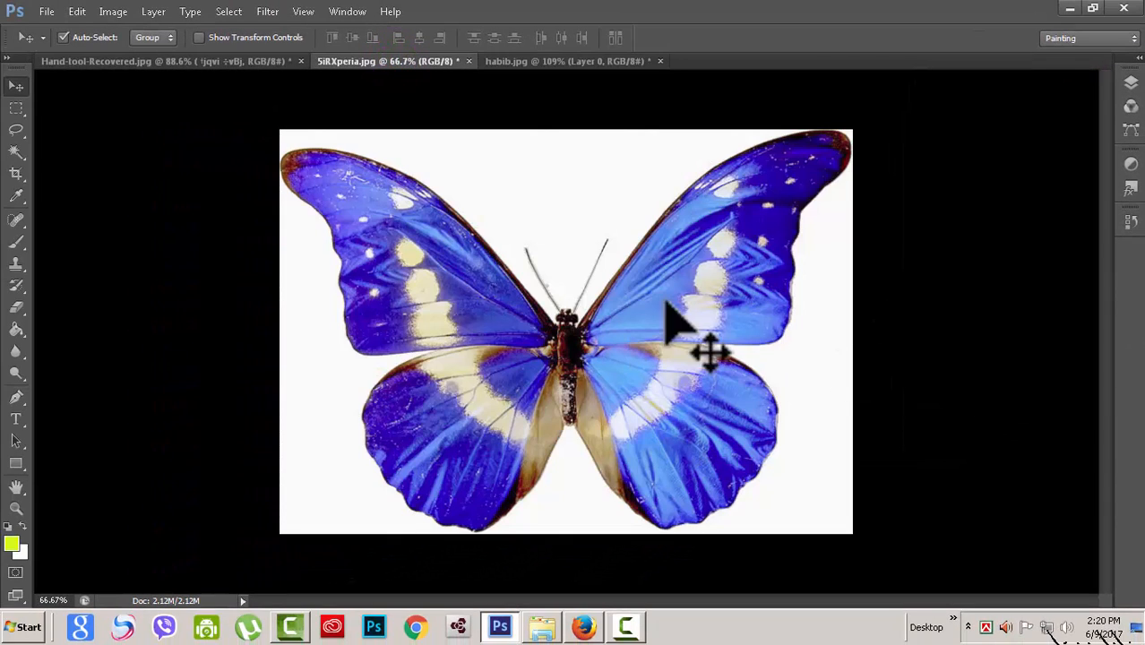
left_click(1130, 83)
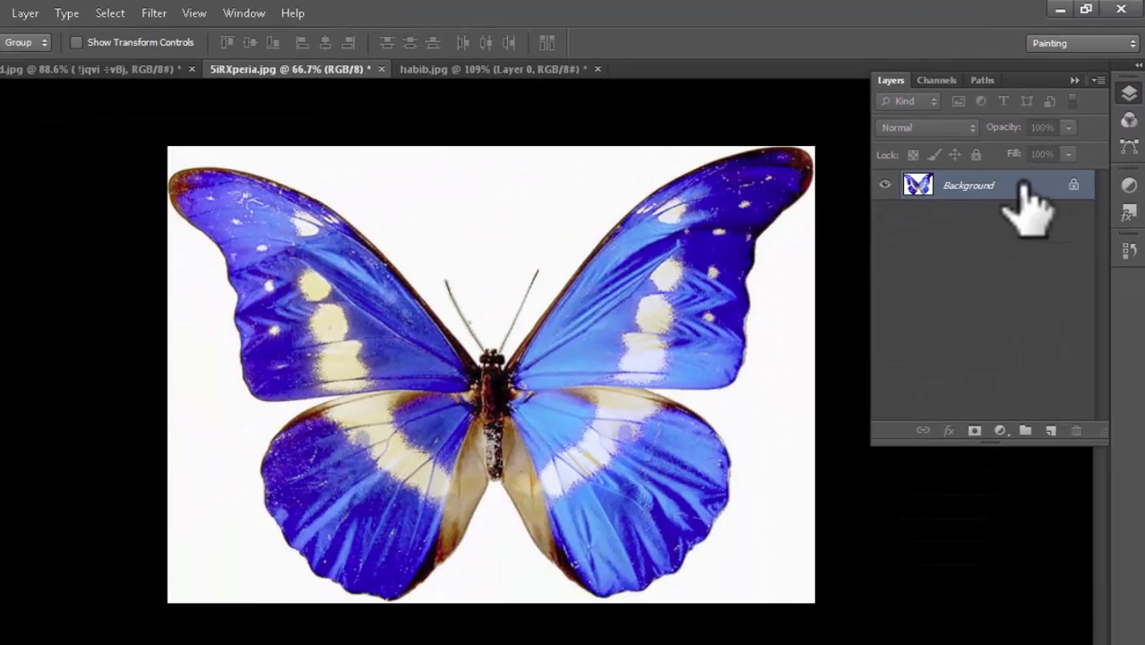
double_click(1022, 185)
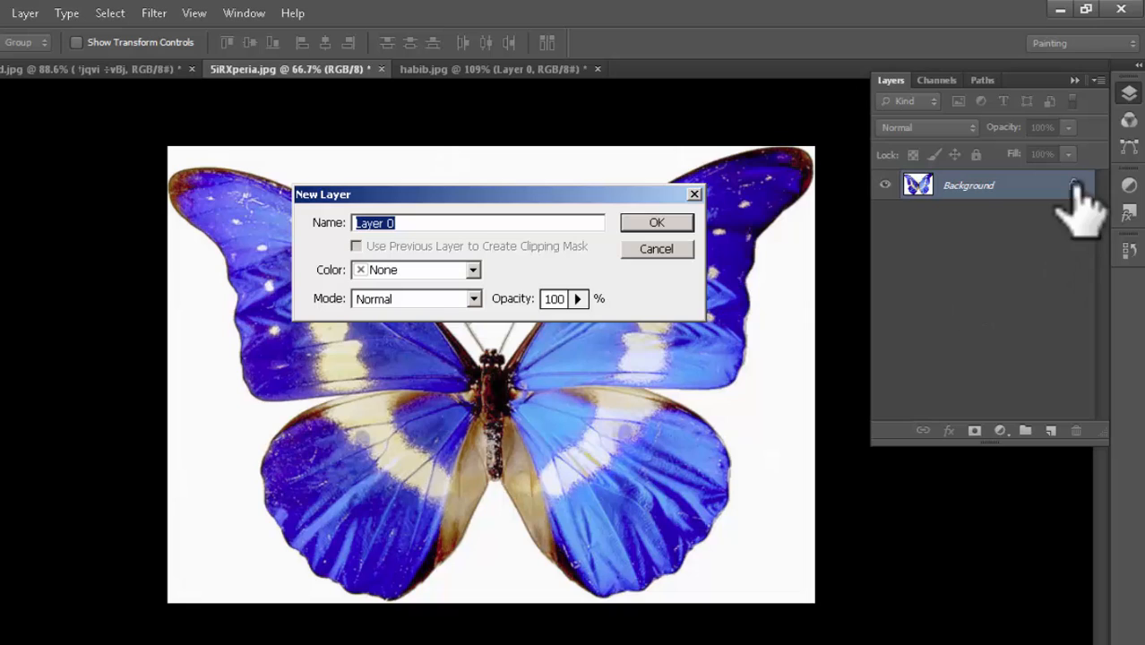
left_click(660, 250)
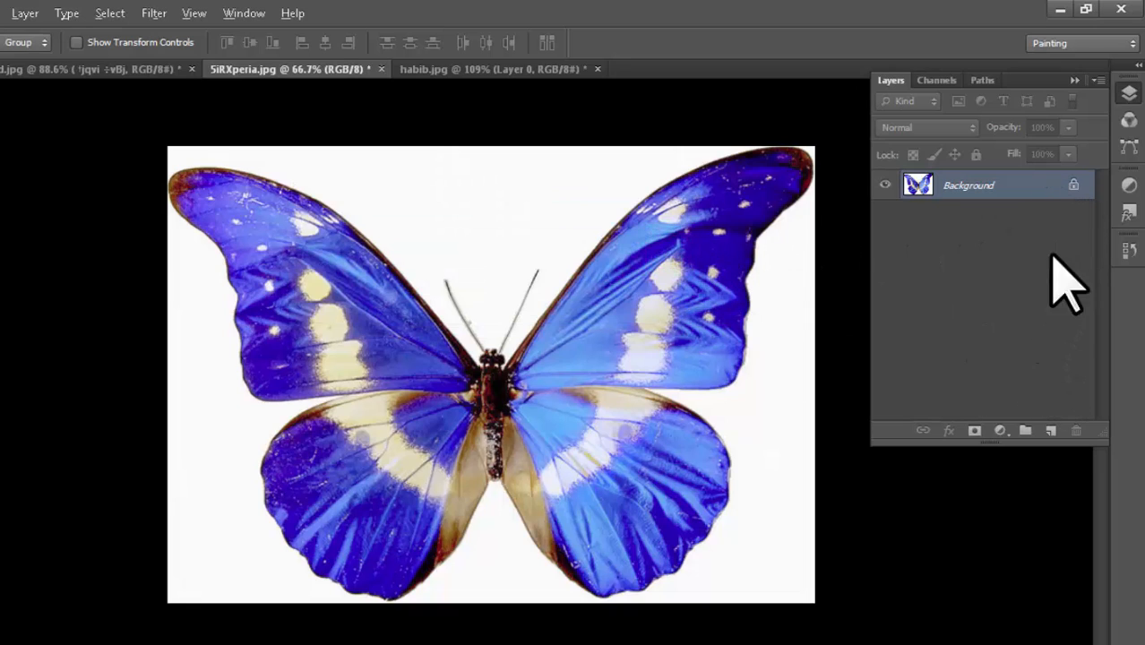
left_click(1076, 185)
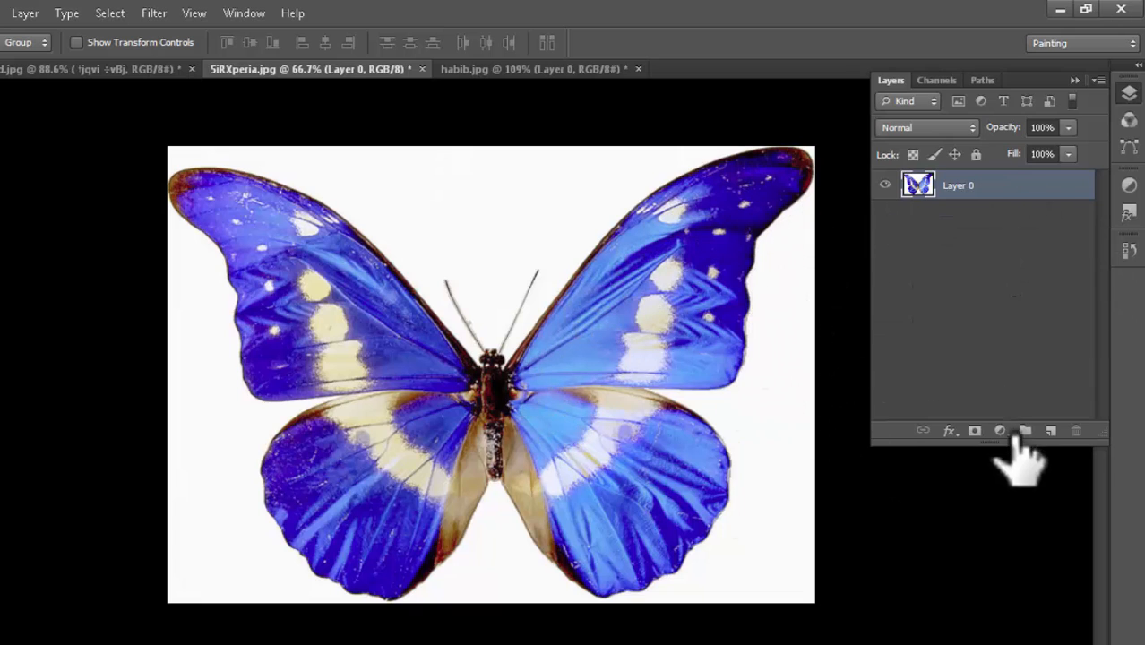
Try Bevel & Emboss on the butterfly layer, turn it off and add a Stroke effect with a size of 73 px instead.
left_click(949, 431)
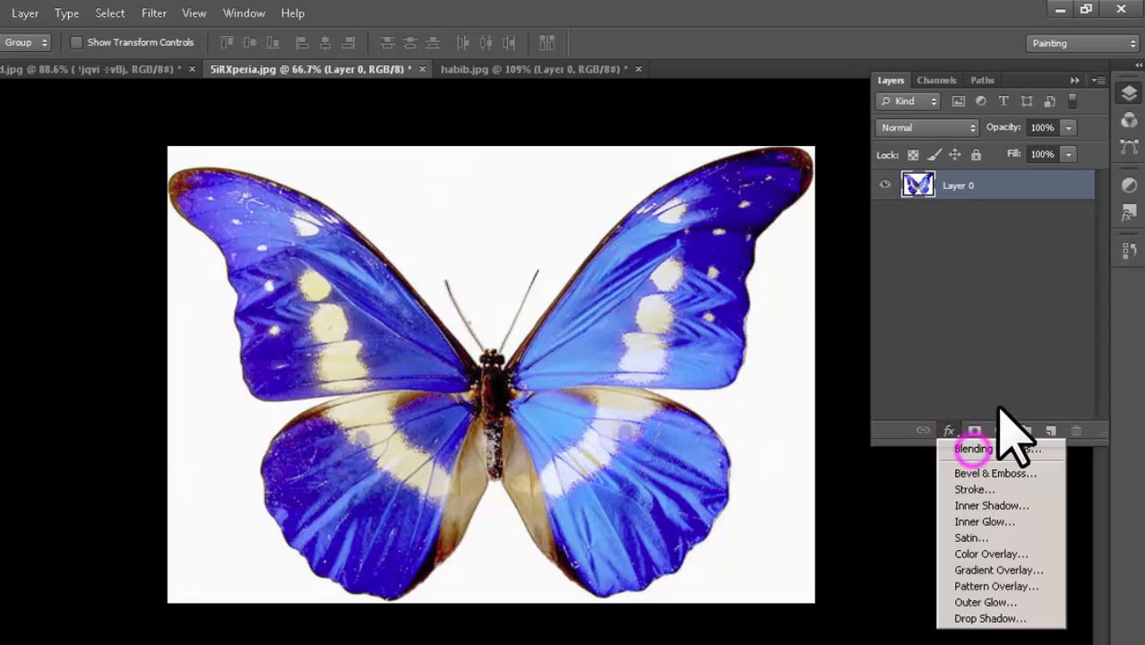
left_click(986, 449)
left_click_drag(426, 190, 1060, 47)
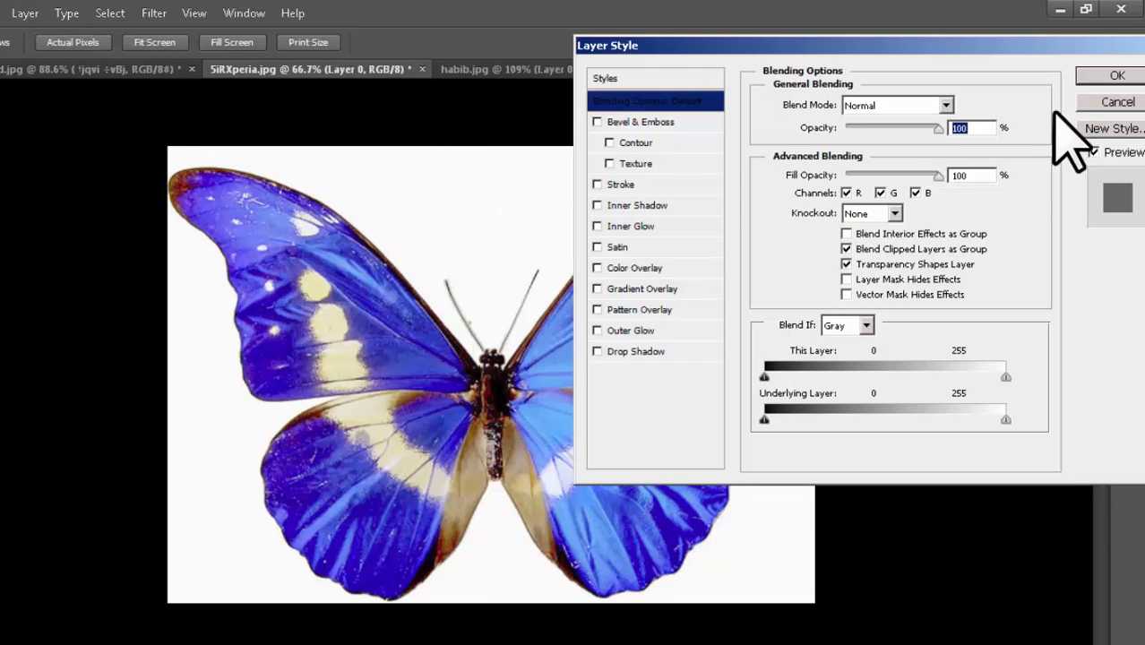
left_click(659, 120)
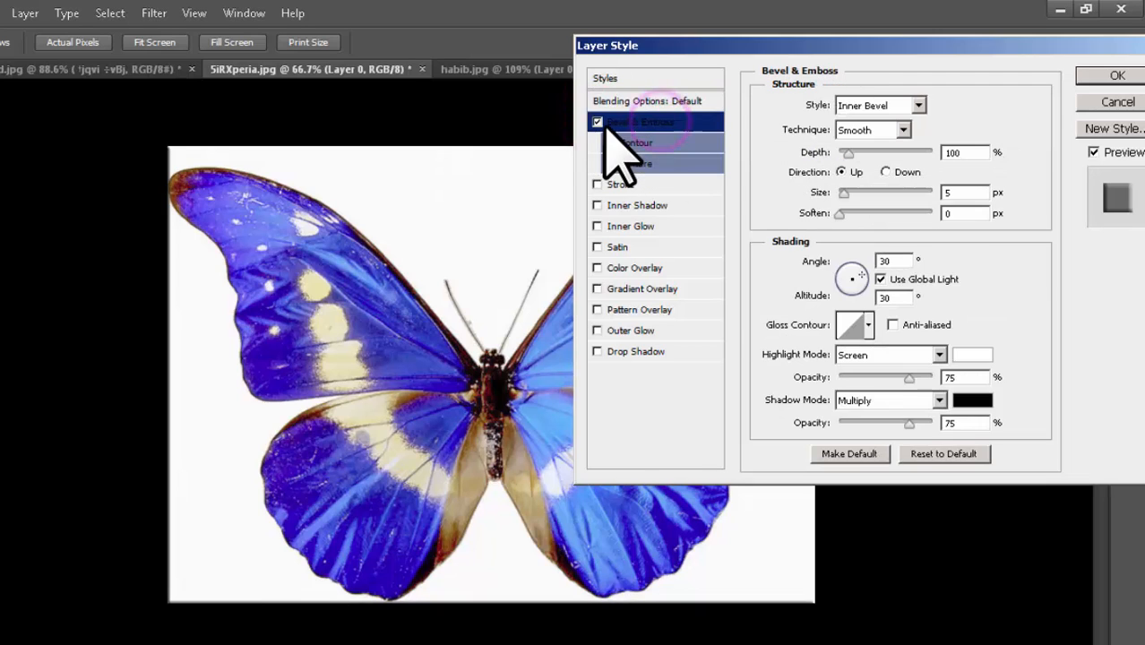
left_click(601, 122)
left_click(598, 184)
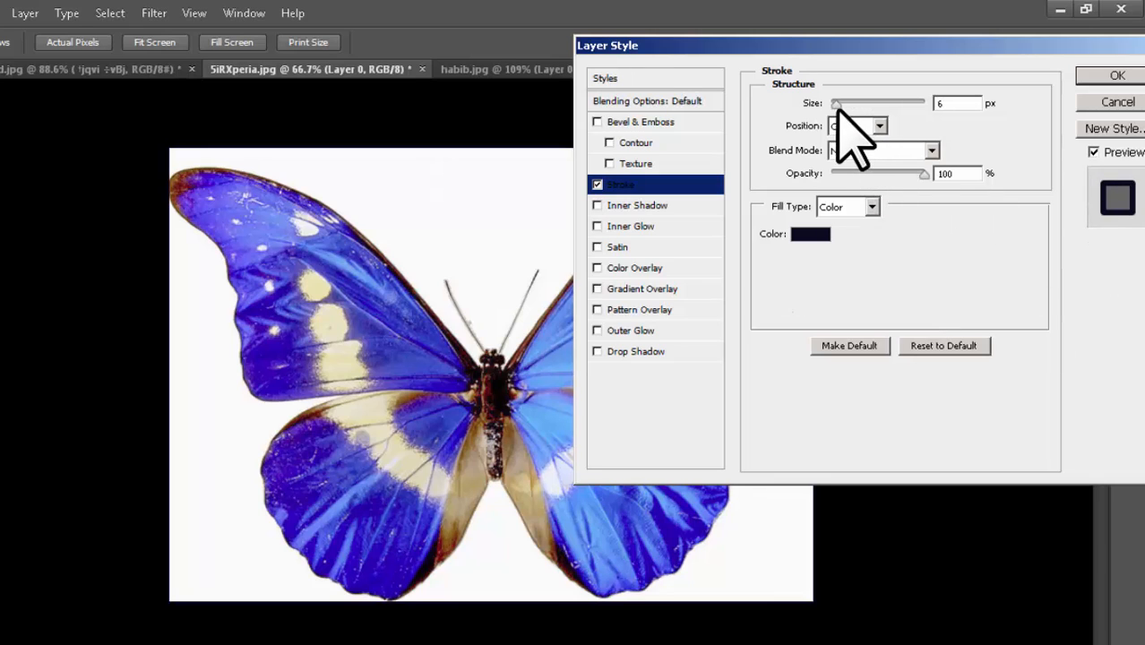
left_click_drag(854, 103, 856, 115)
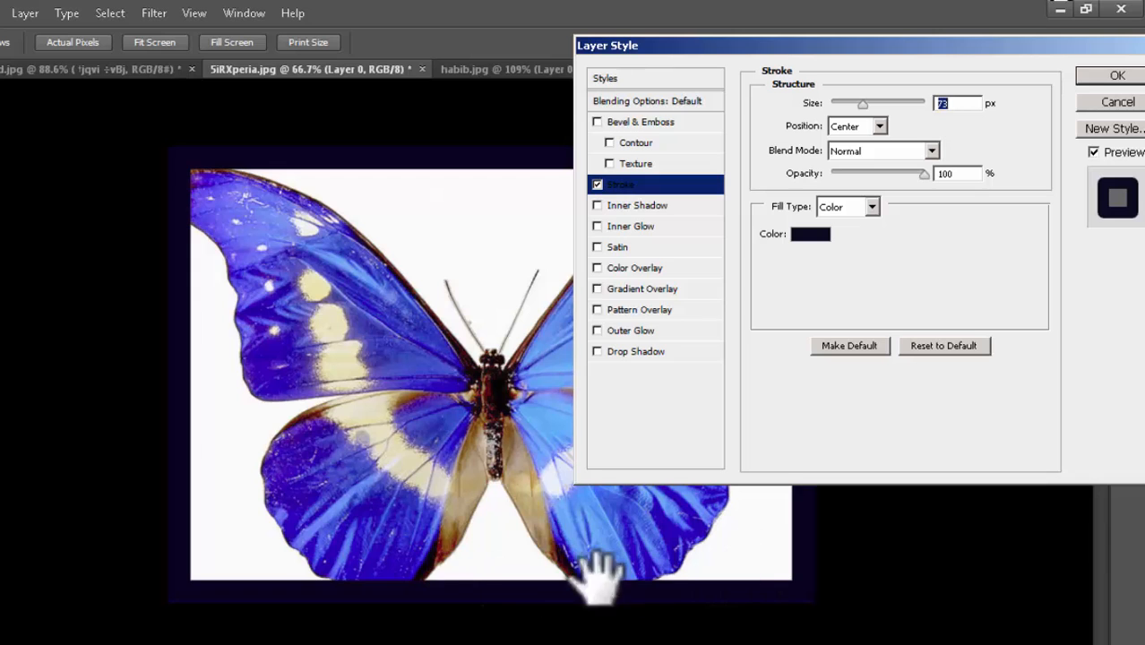
Discard the pending Stroke effect on the butterfly layer.
left_click(1108, 103)
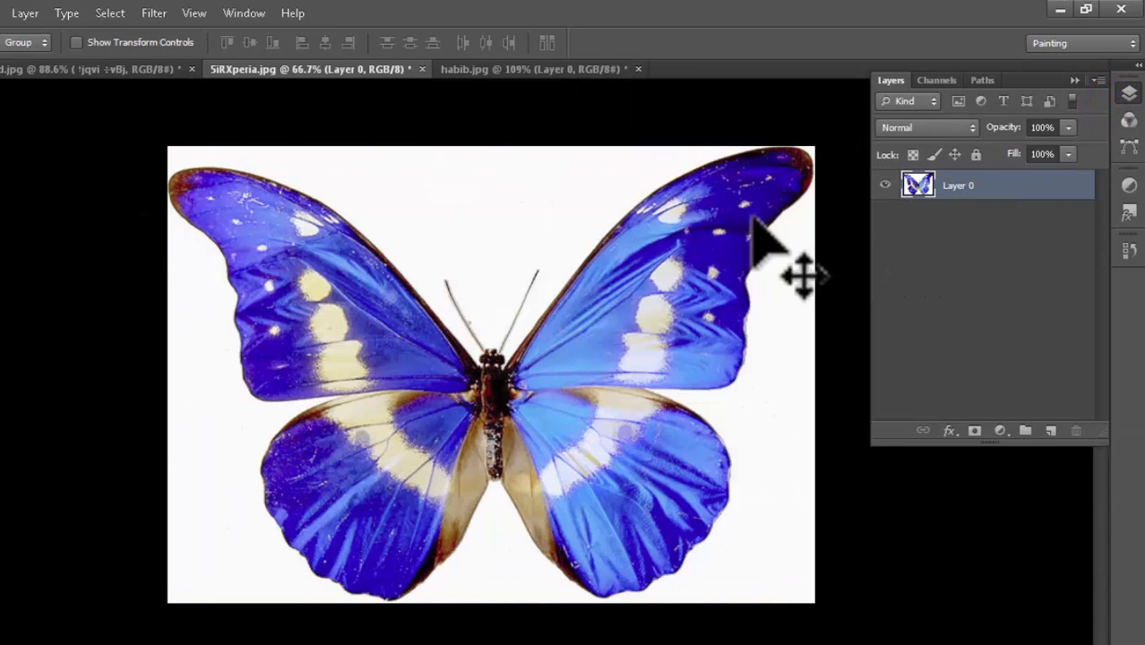
left_click(951, 434)
left_click(986, 342)
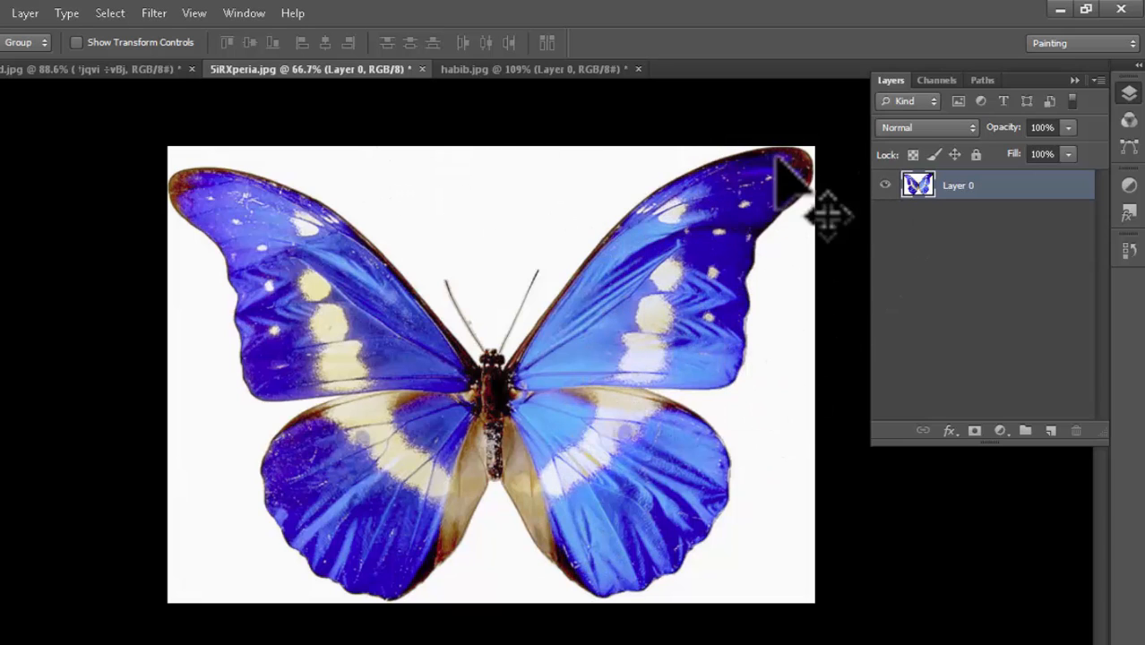
Try a bright green (#0fef69) Stroke effect with a size of 65 px on the butterfly layer and discard it.
left_click(948, 430)
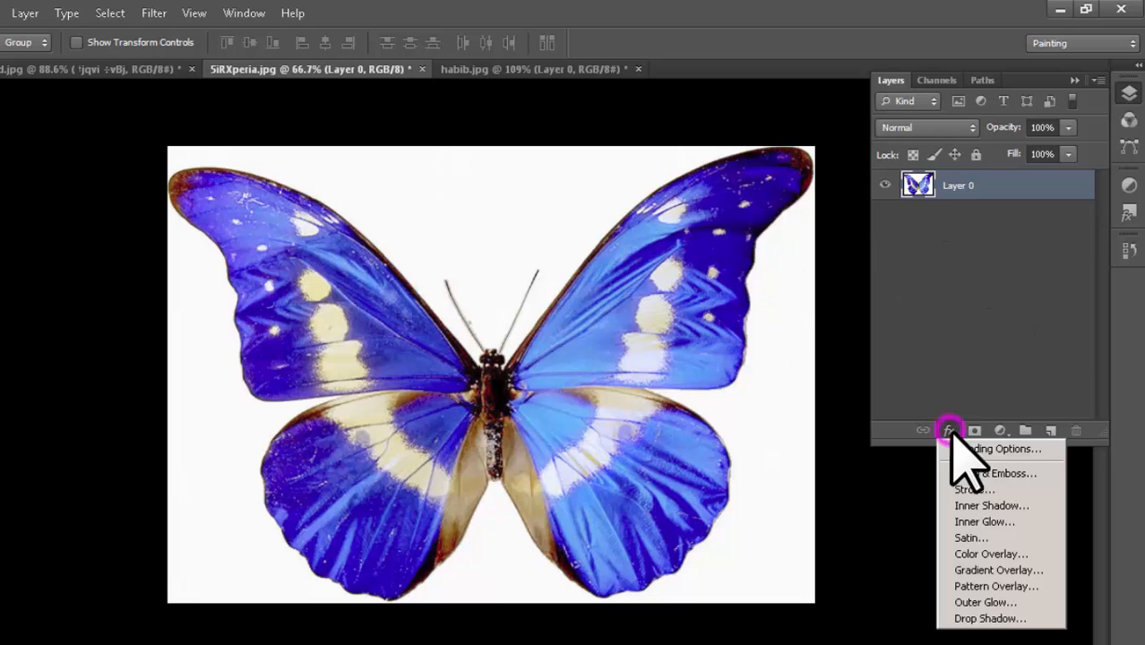
left_click(972, 446)
left_click_drag(724, 52, 762, 52)
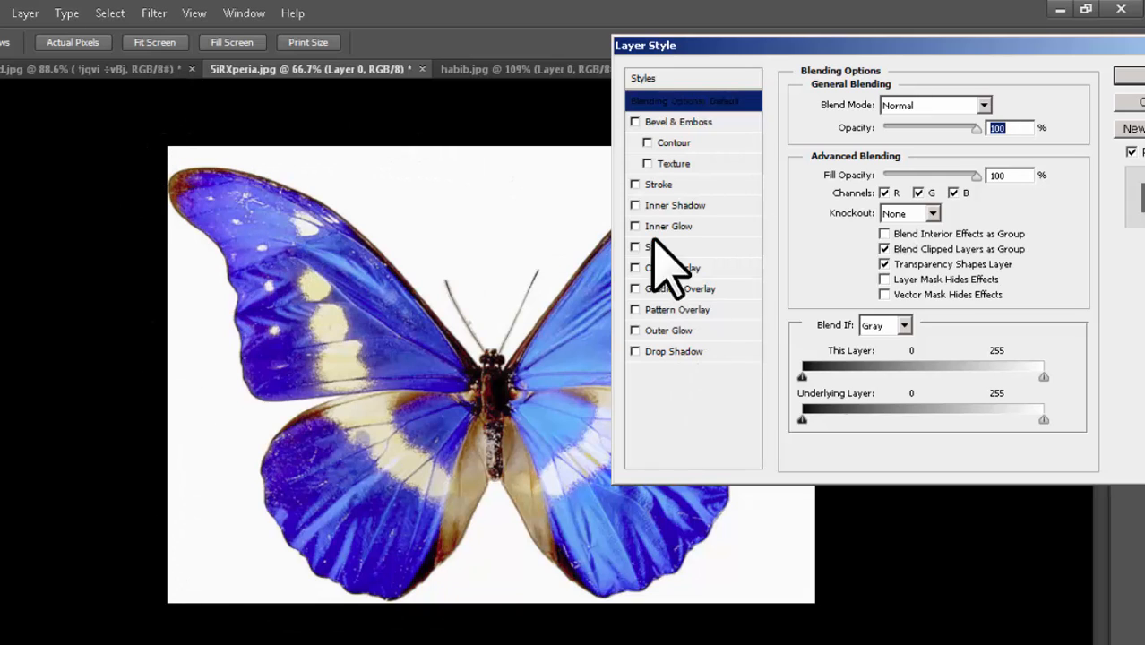
left_click(634, 185)
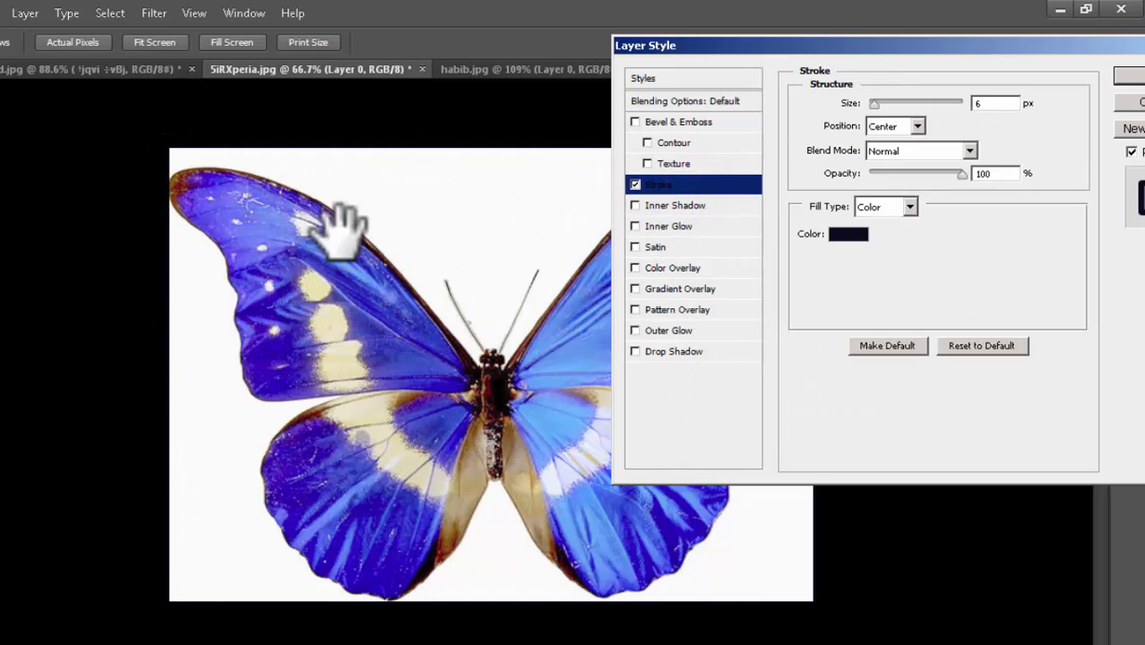
left_click(843, 234)
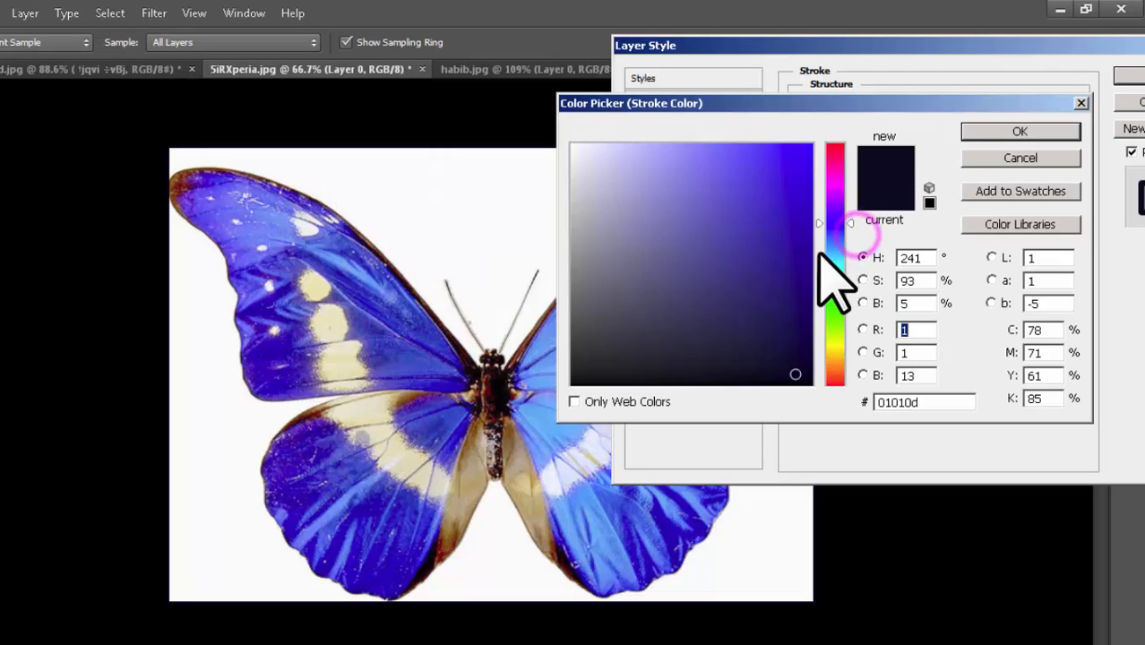
left_click(834, 289)
left_click(798, 159)
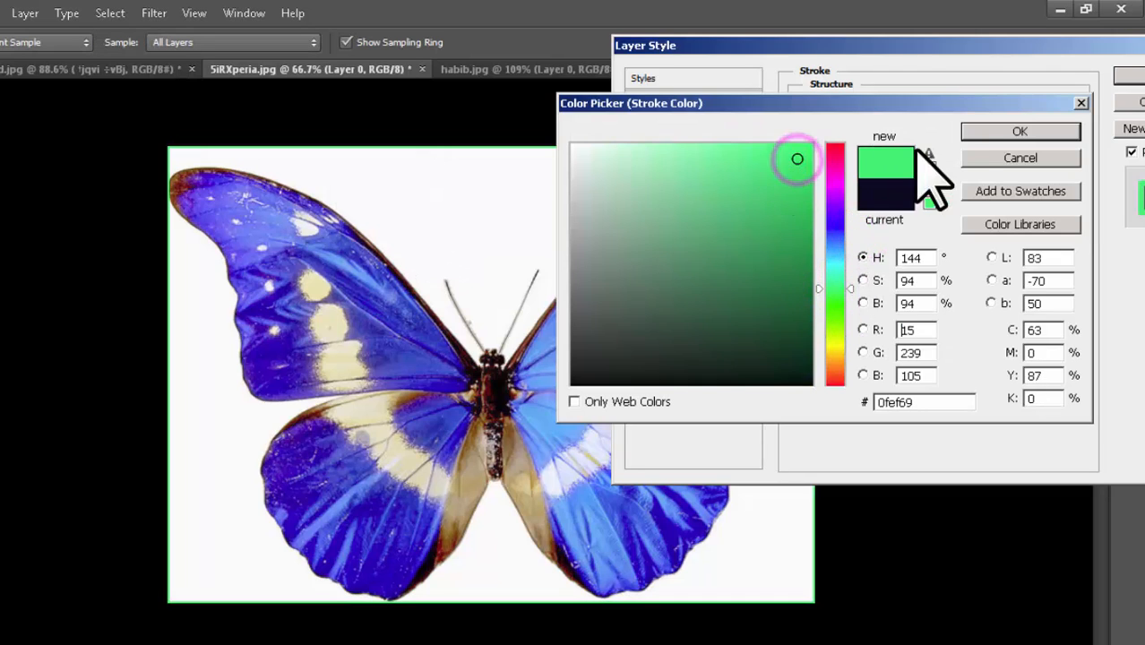
left_click(1000, 131)
left_click_drag(874, 103, 898, 103)
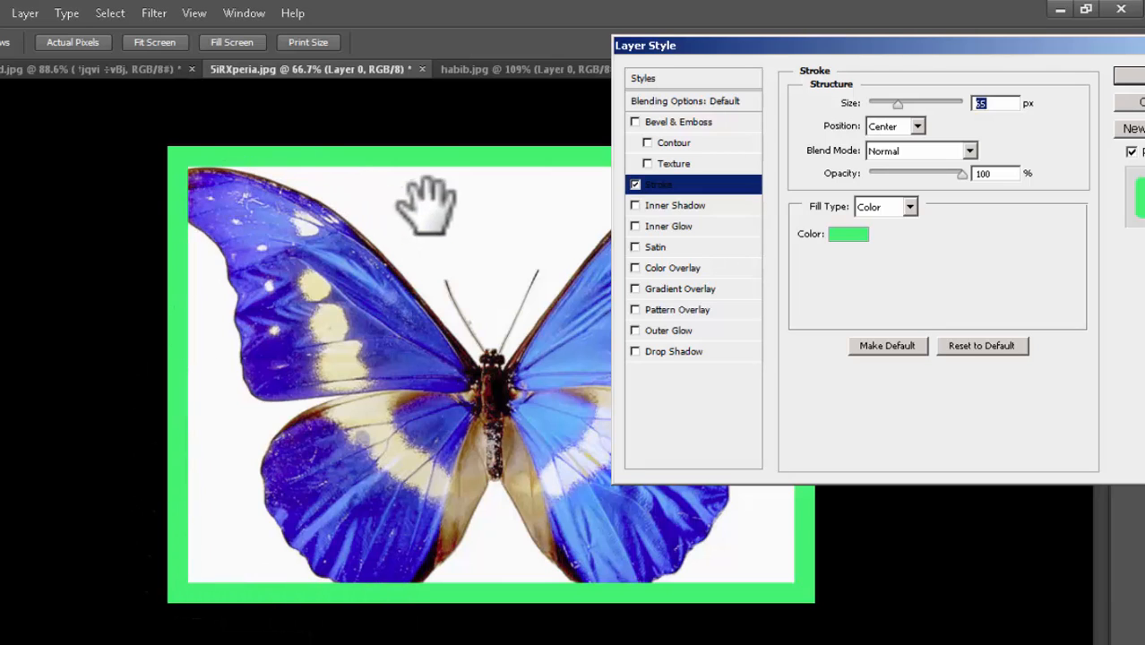
left_click_drag(889, 45, 673, 43)
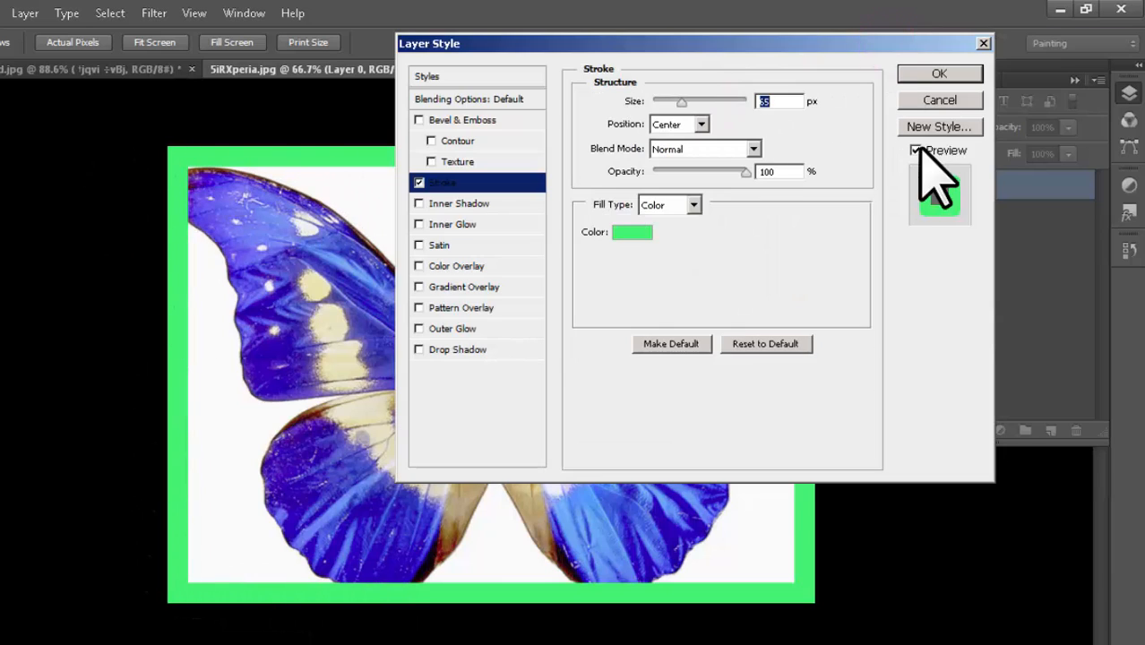
left_click(937, 101)
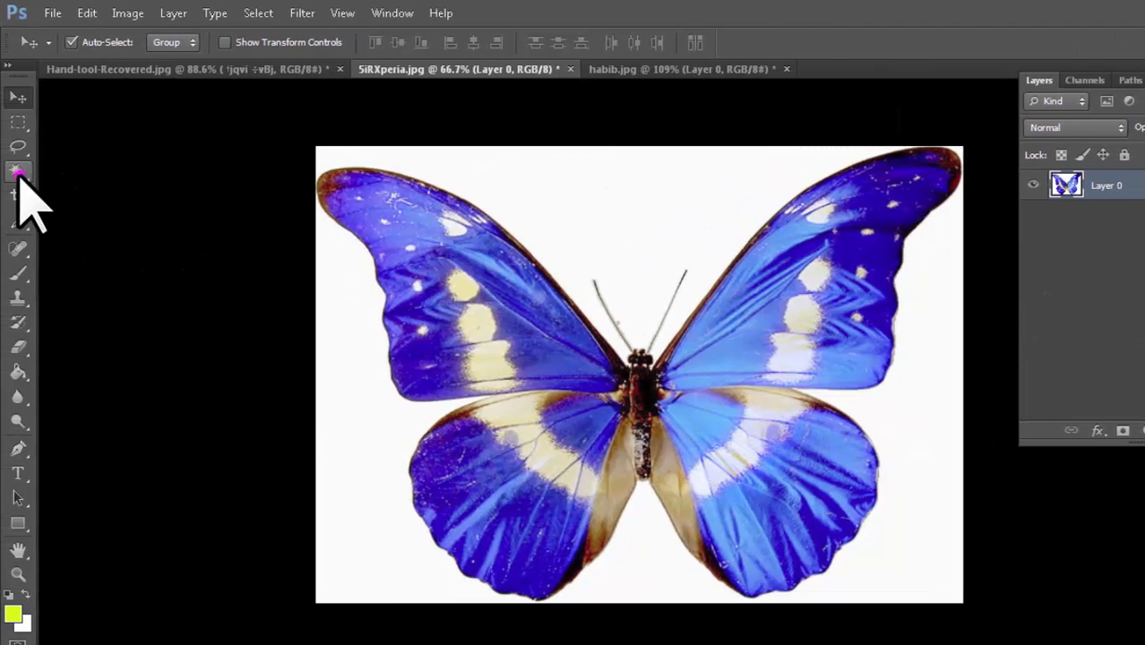
Remove the white background around the butterfly using the Magic Wand selection, including the lower area, and clear the selection.
left_click(17, 171)
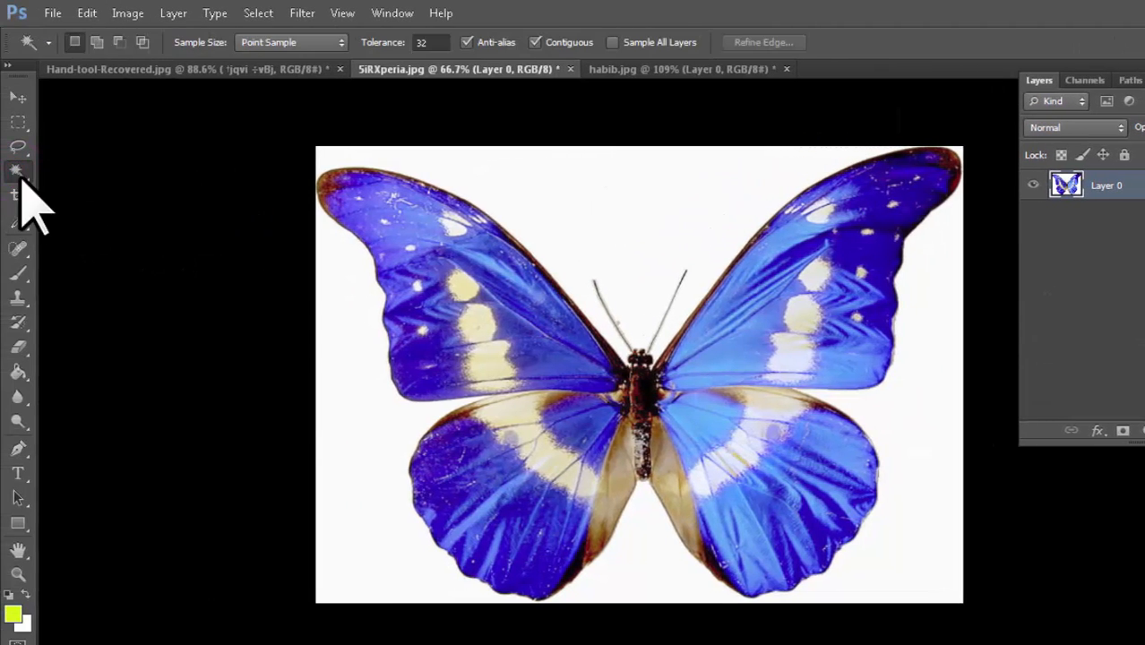
left_click(652, 247)
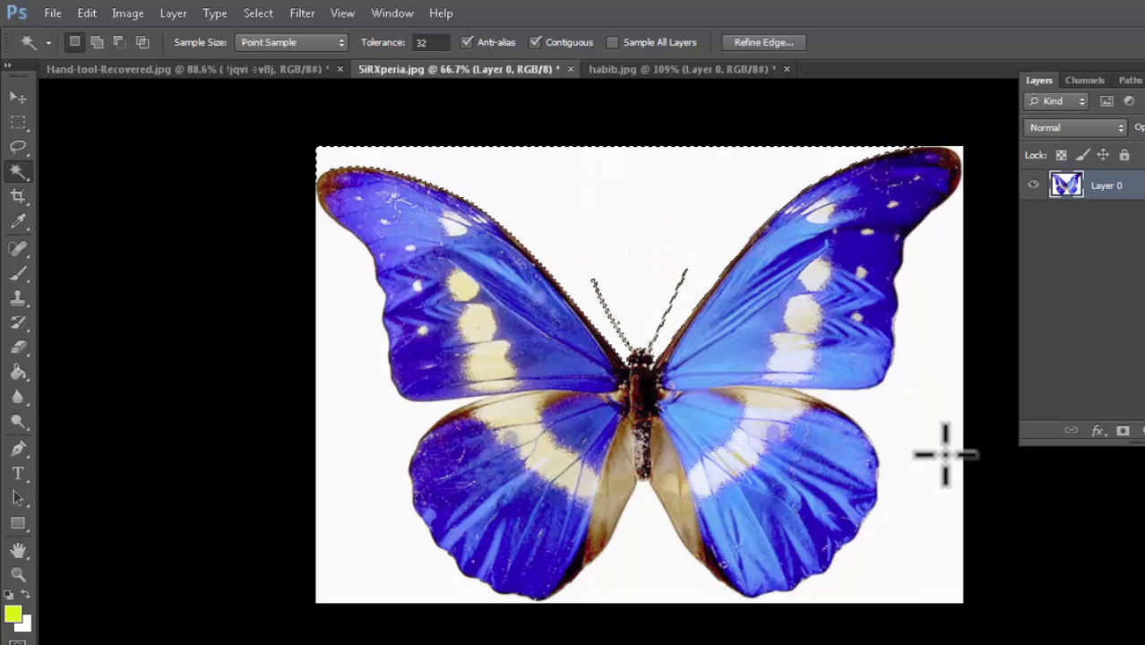
left_click(933, 479, "shift")
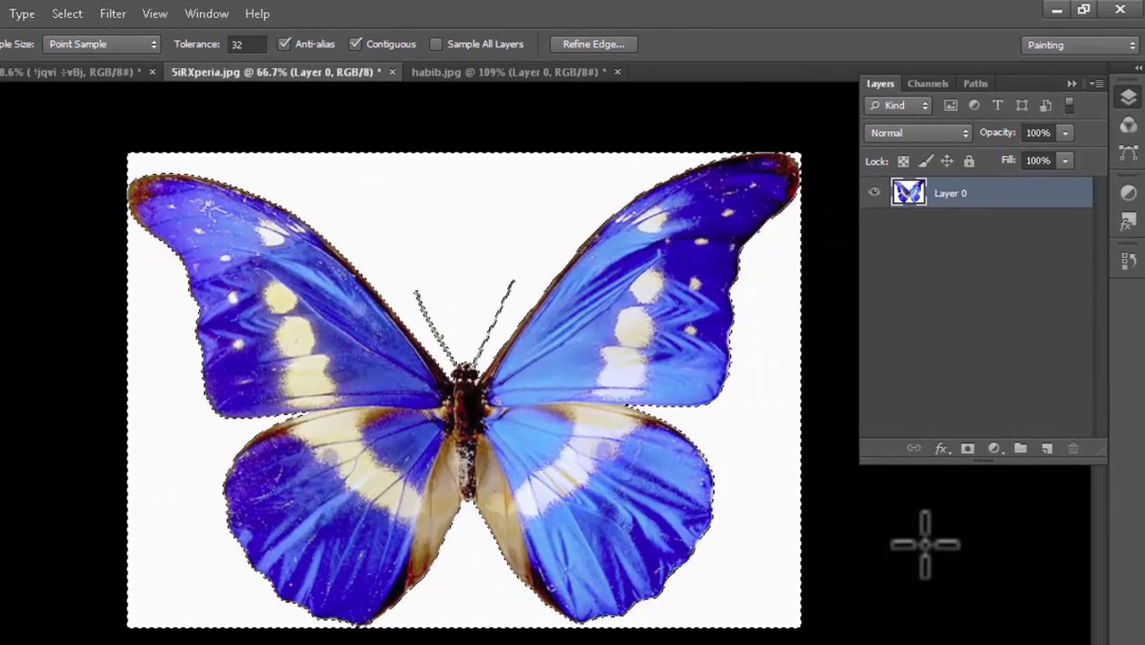
key("Delete")
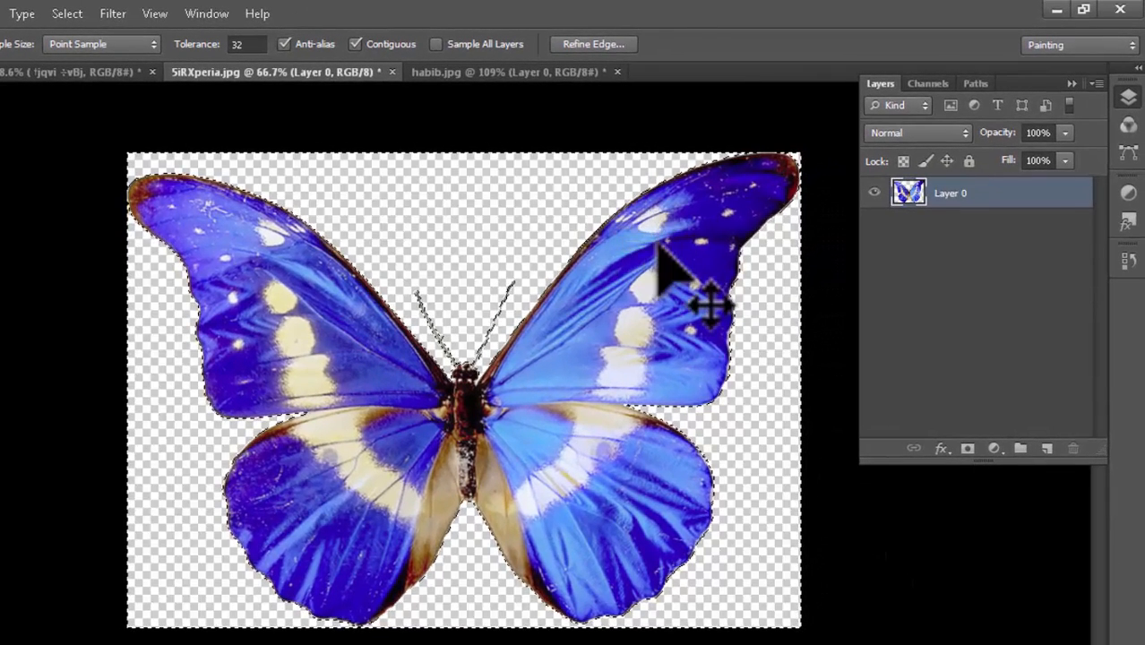
key("ctrl+d")
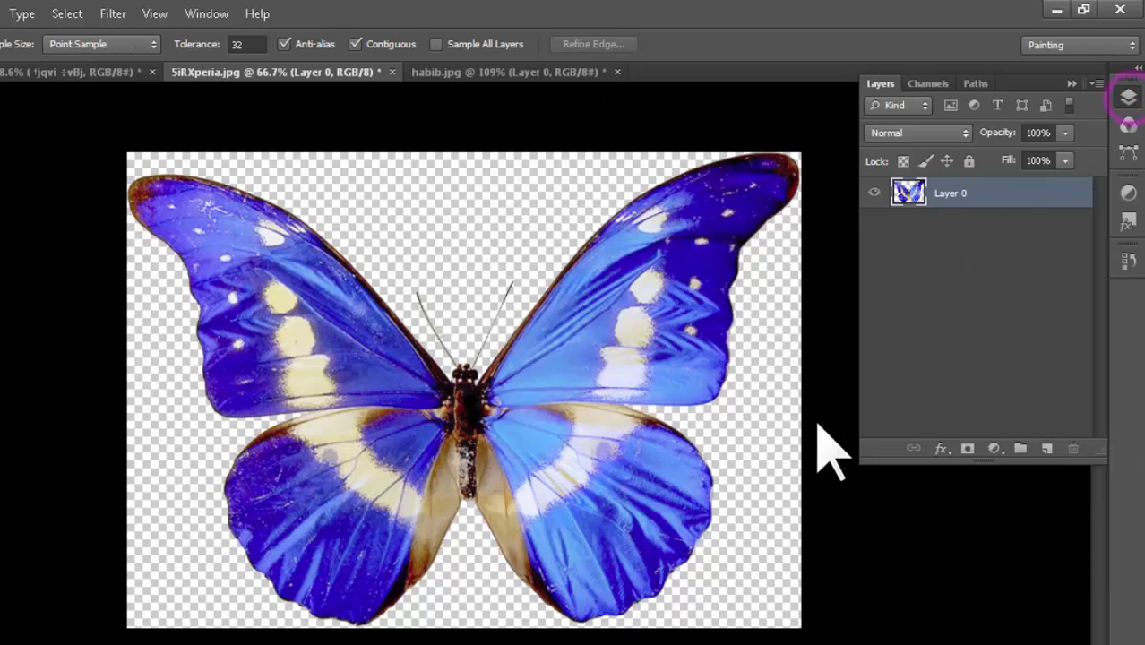
Add a Stroke effect with a size of 16 px to the cut-out butterfly layer.
left_click(941, 448)
left_click(955, 468)
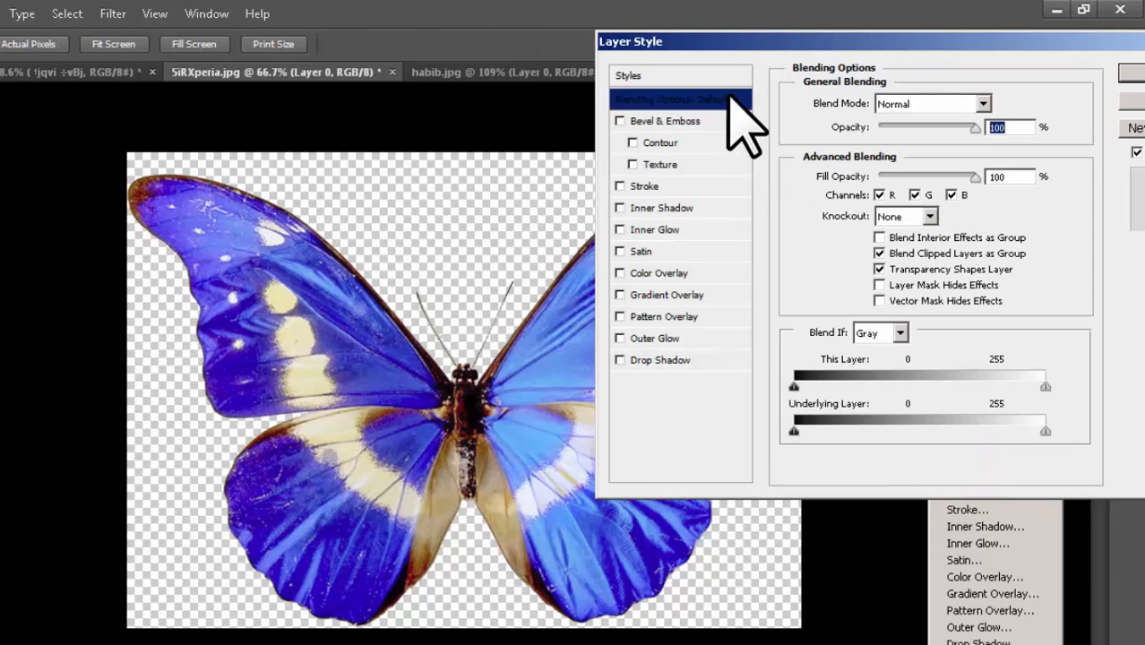
left_click_drag(762, 38, 798, 53)
left_click(655, 199)
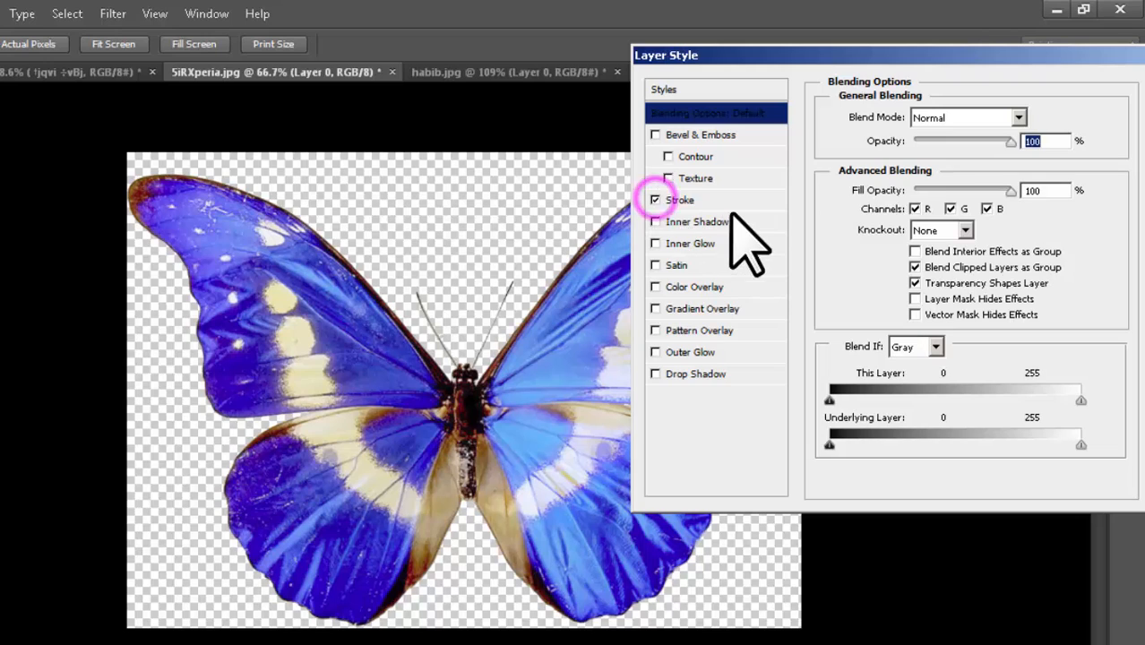
left_click(735, 202)
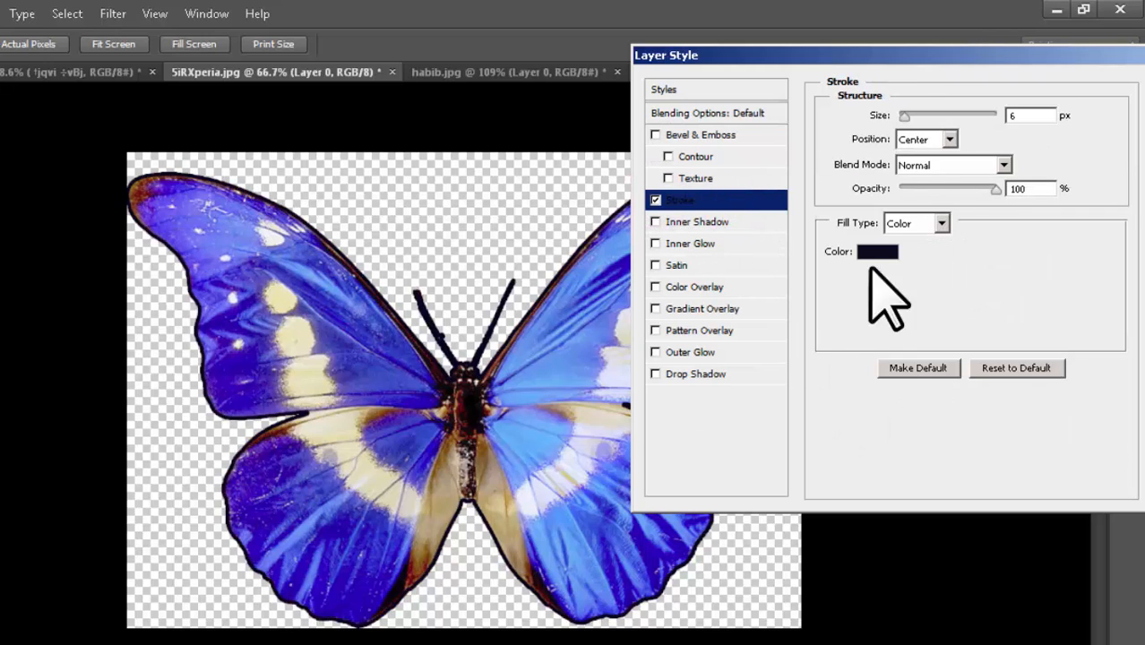
left_click(910, 117)
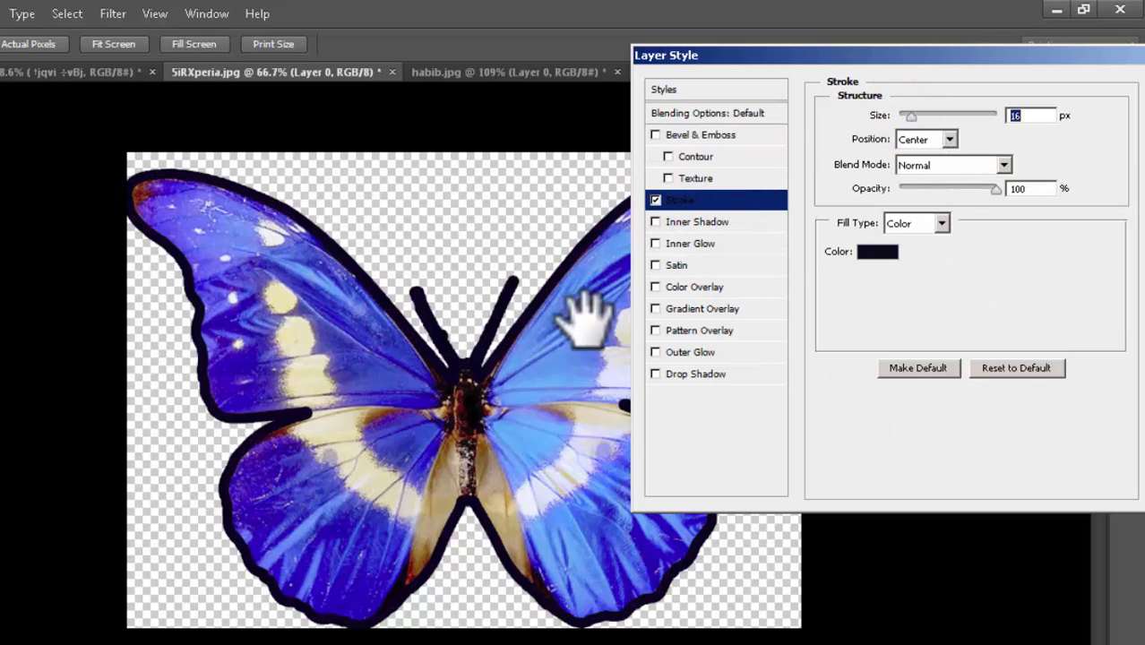
Change the butterfly's stroke color to bright green and set its size to 13 px.
left_click(877, 253)
left_click_drag(818, 332, 818, 276)
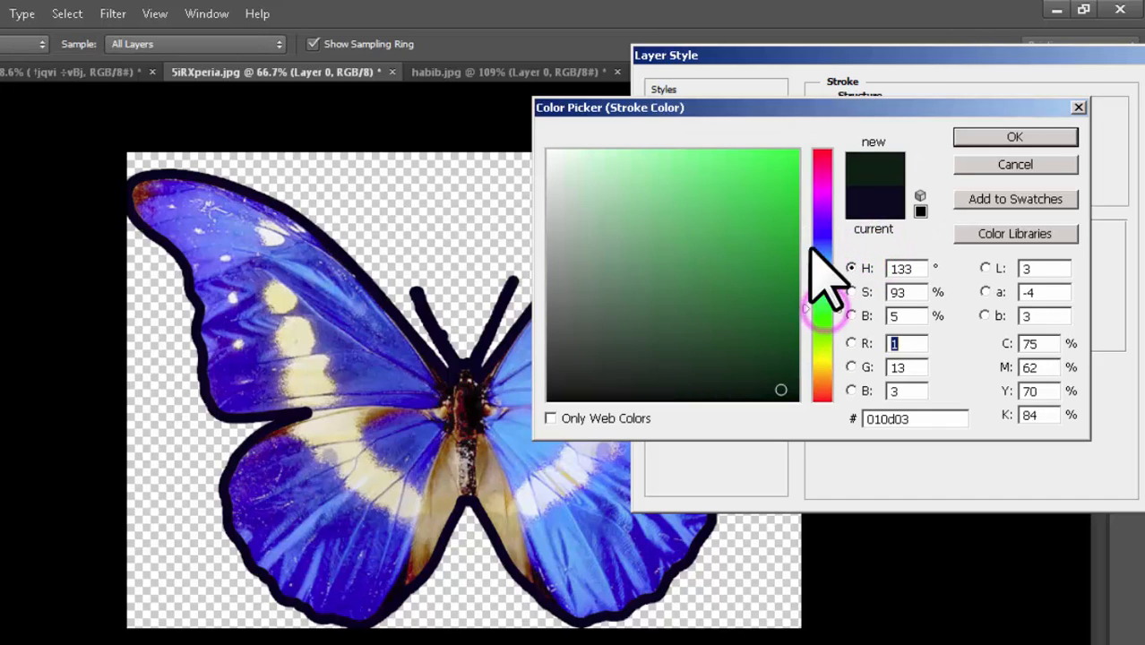
left_click(782, 154)
left_click(995, 140)
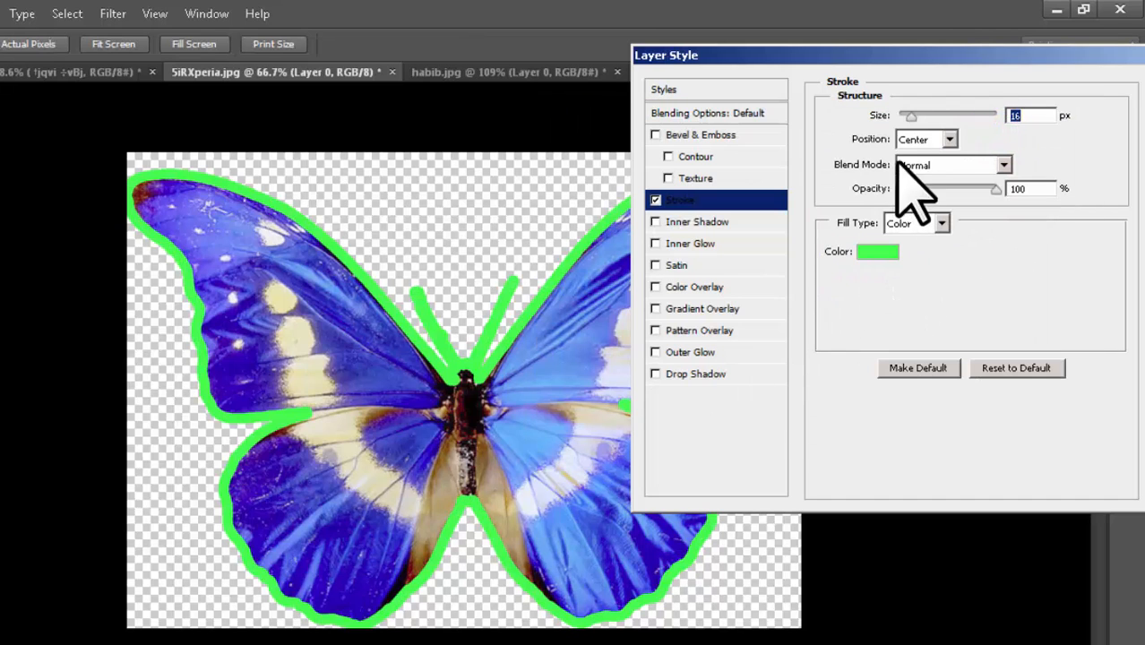
left_click(900, 117)
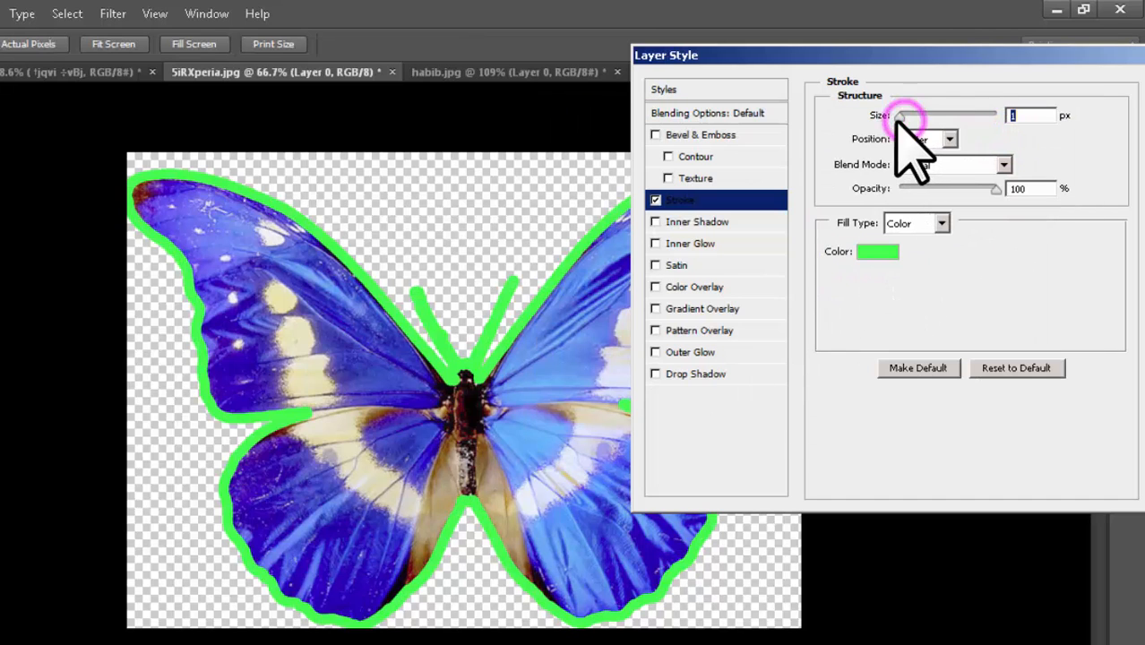
Turn on Bevel & Emboss and add a Drop Shadow with a distance of 25 px and a spread of 11%.
left_click(655, 135)
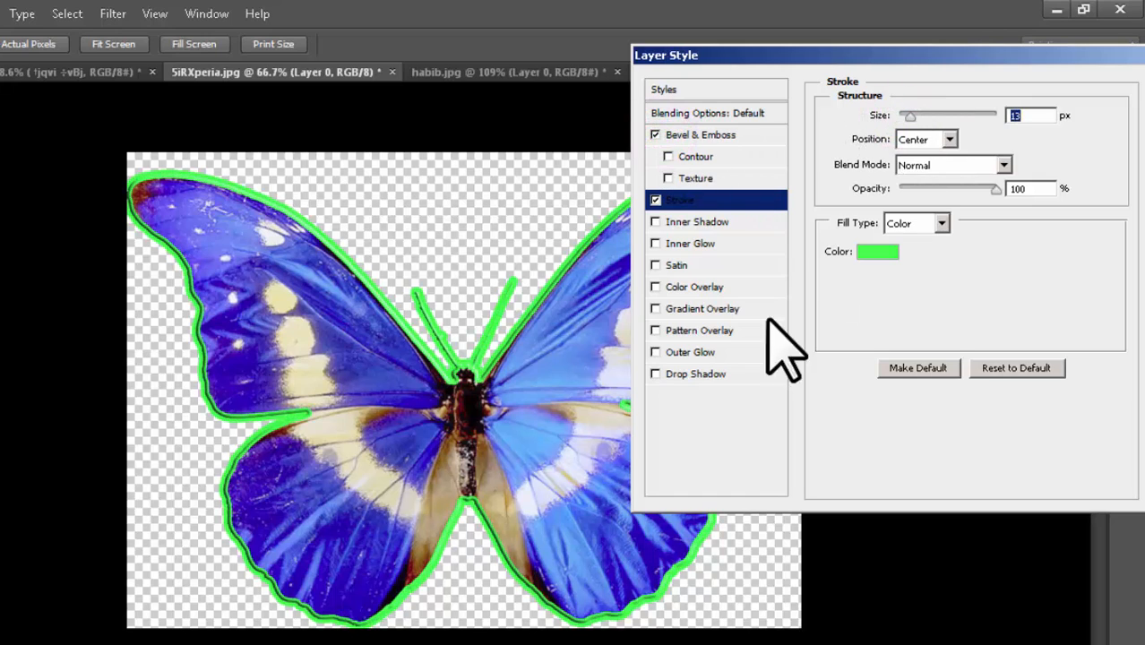
left_click(655, 374)
left_click(733, 376)
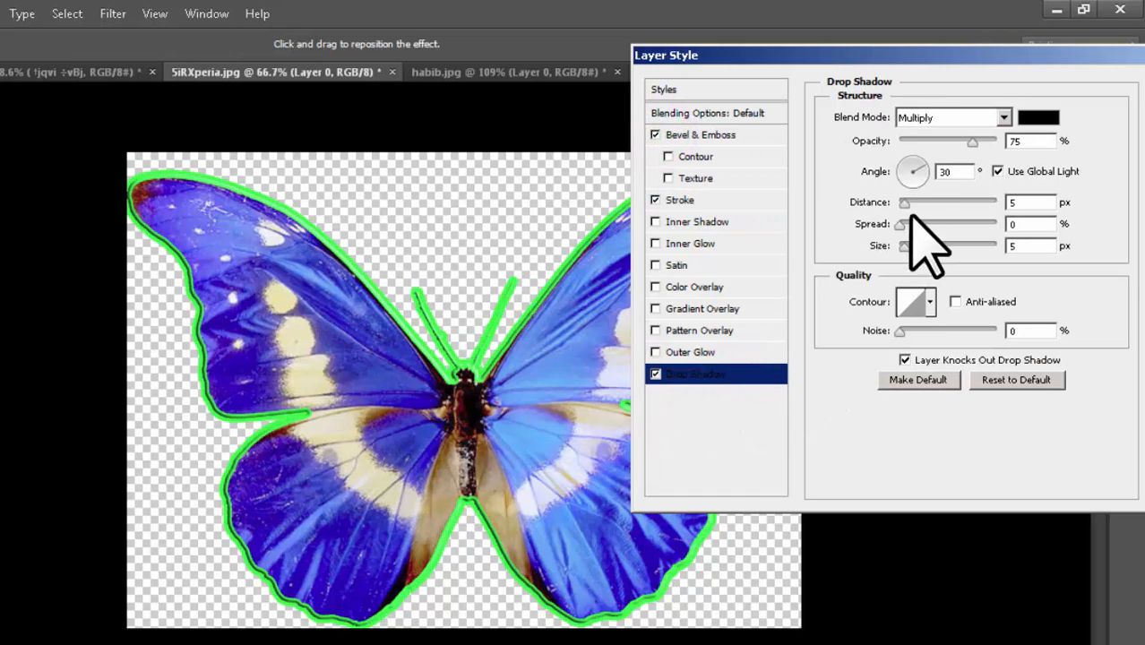
left_click_drag(902, 201, 911, 224)
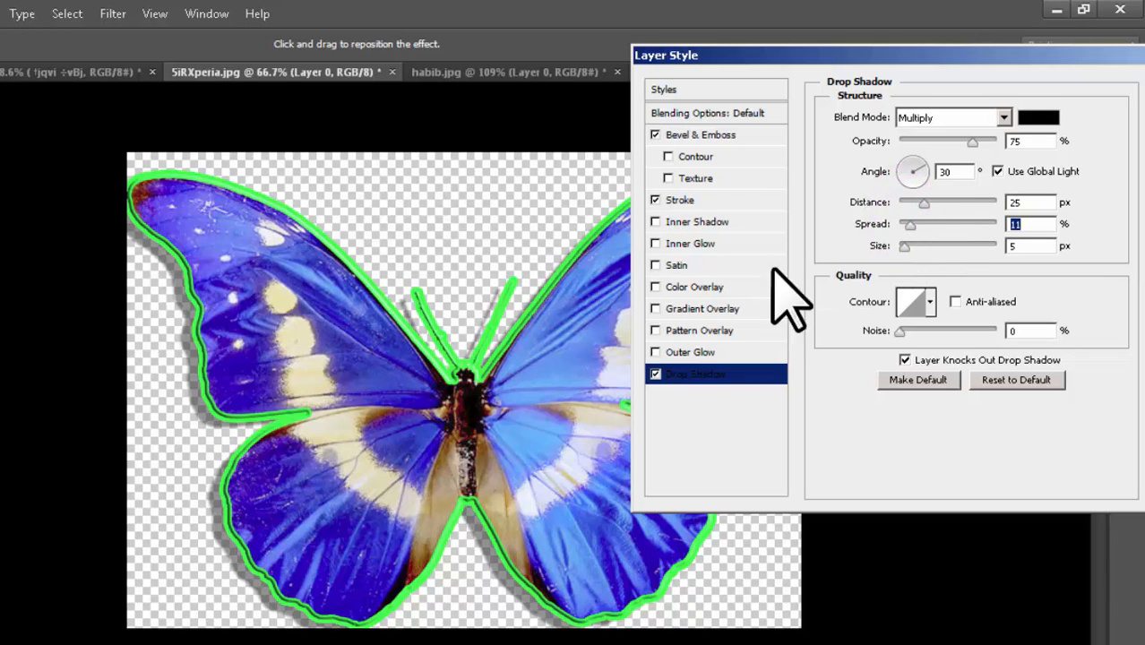
Turn off the Stroke effect, apply the butterfly's layer style and hide the Layers panel.
left_click(656, 199)
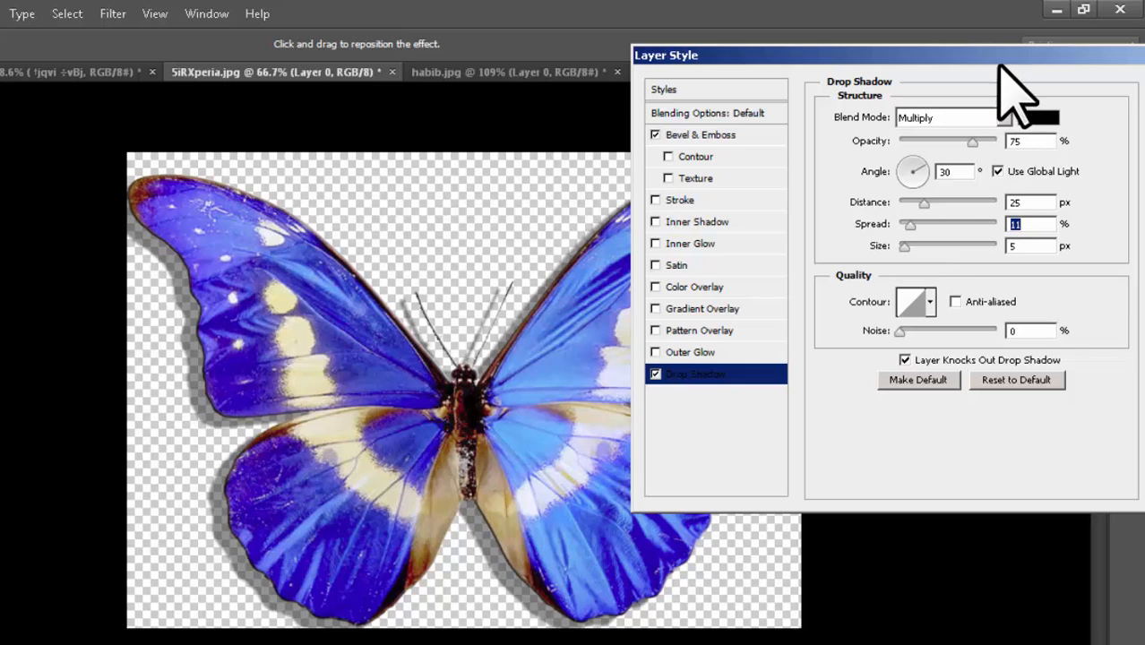
left_click_drag(818, 52, 1021, 55)
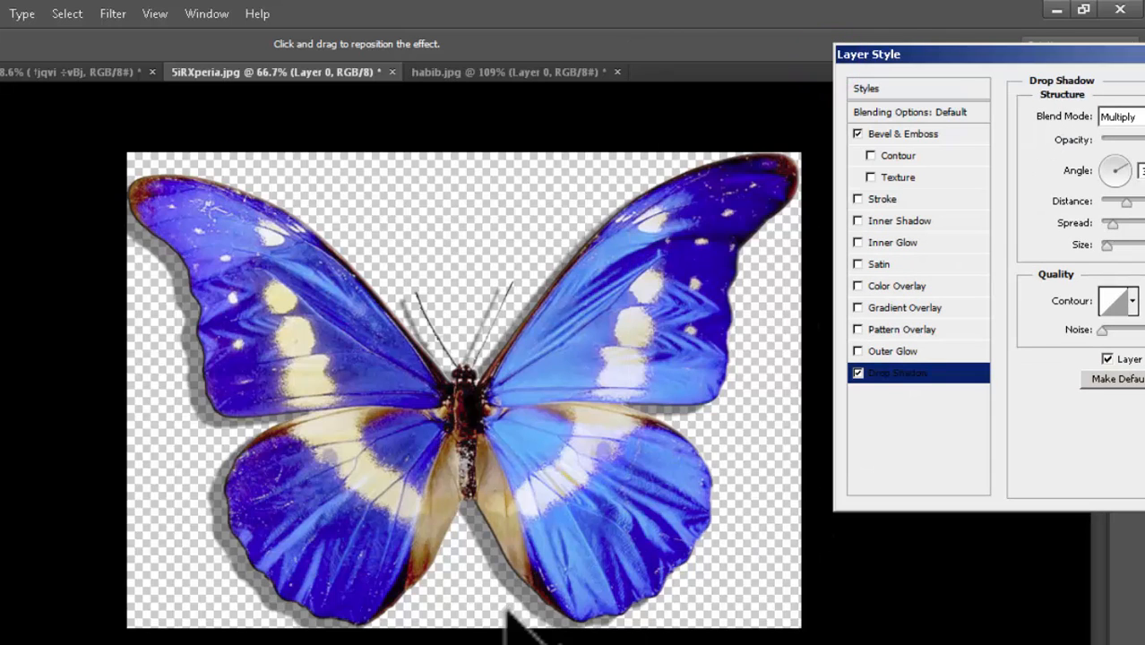
left_click_drag(987, 52, 505, 89)
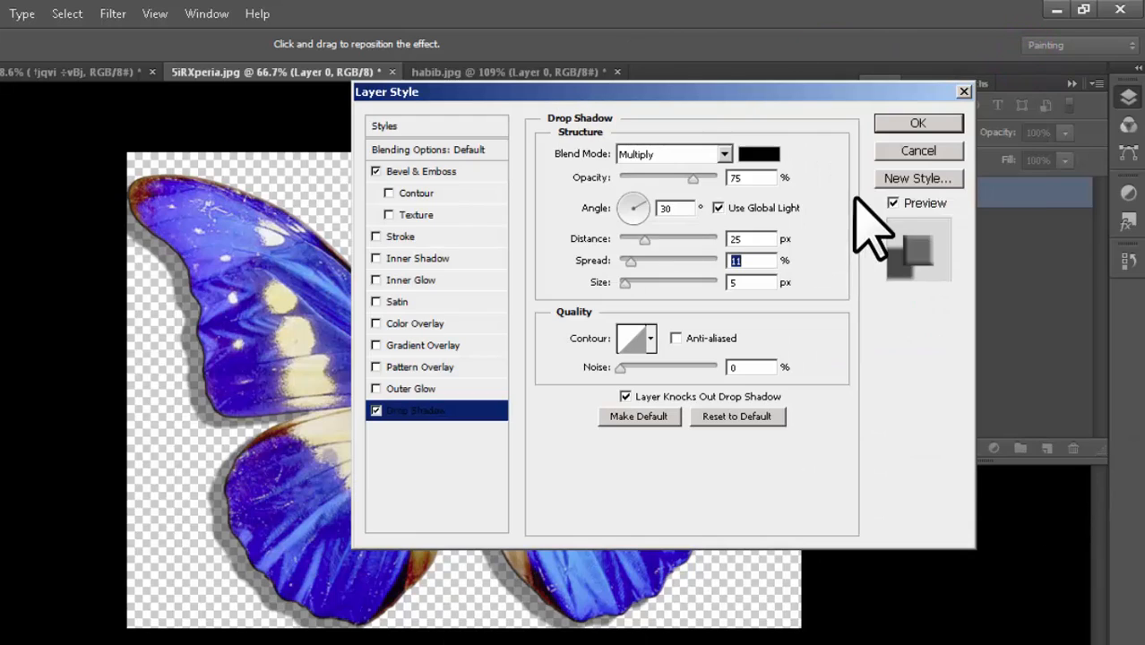
left_click(916, 125)
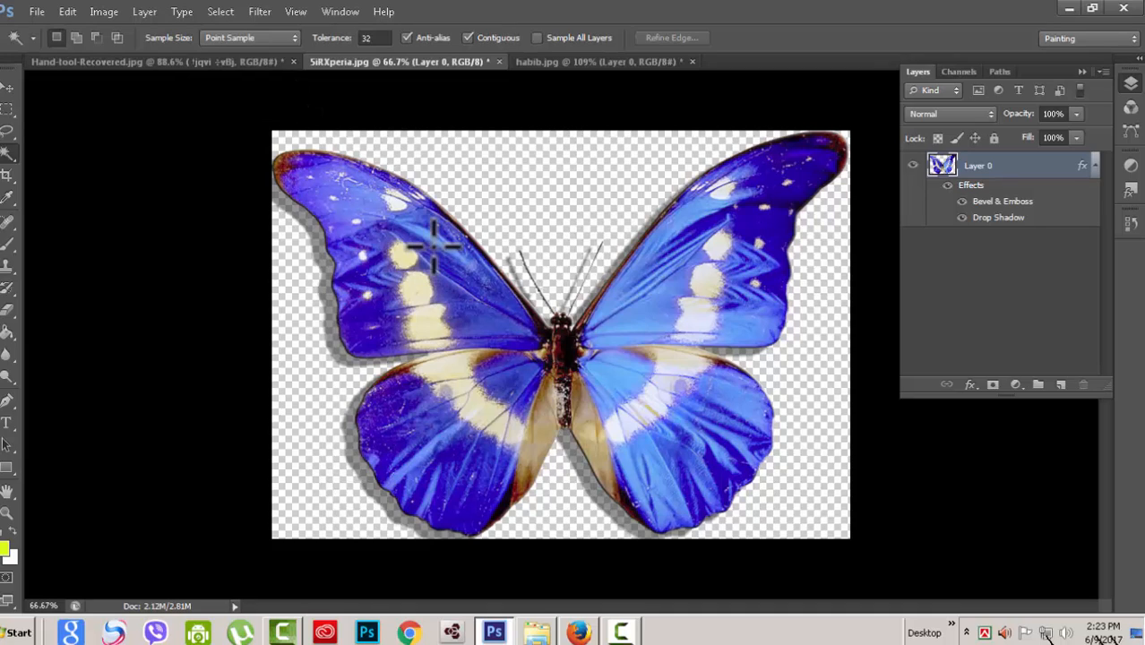
key("F7")
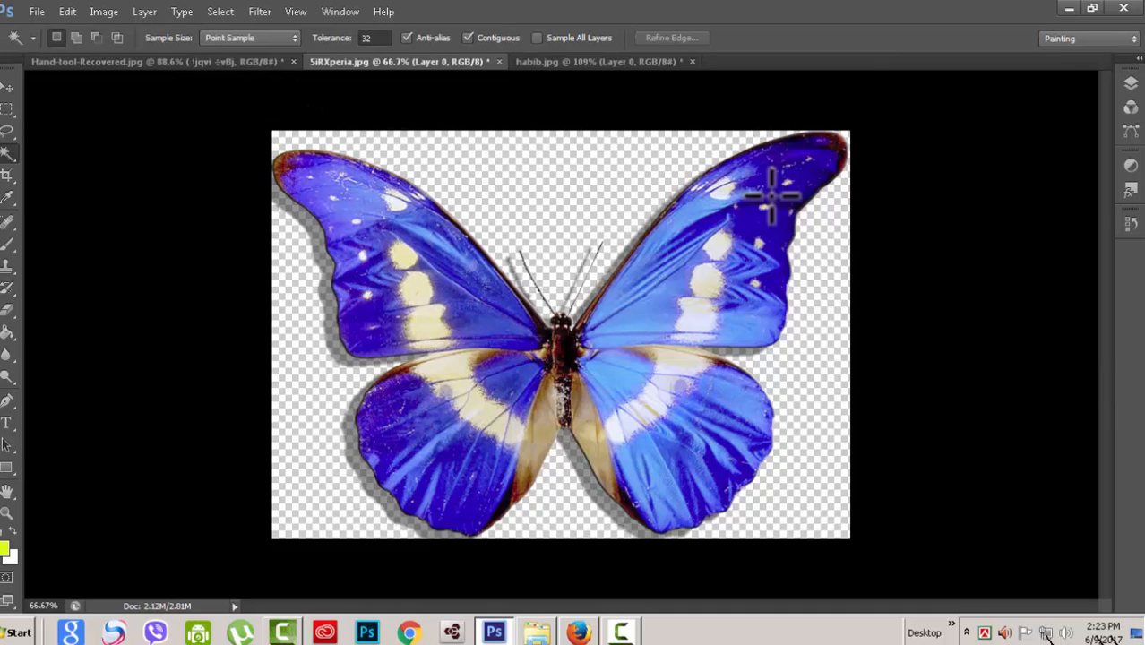